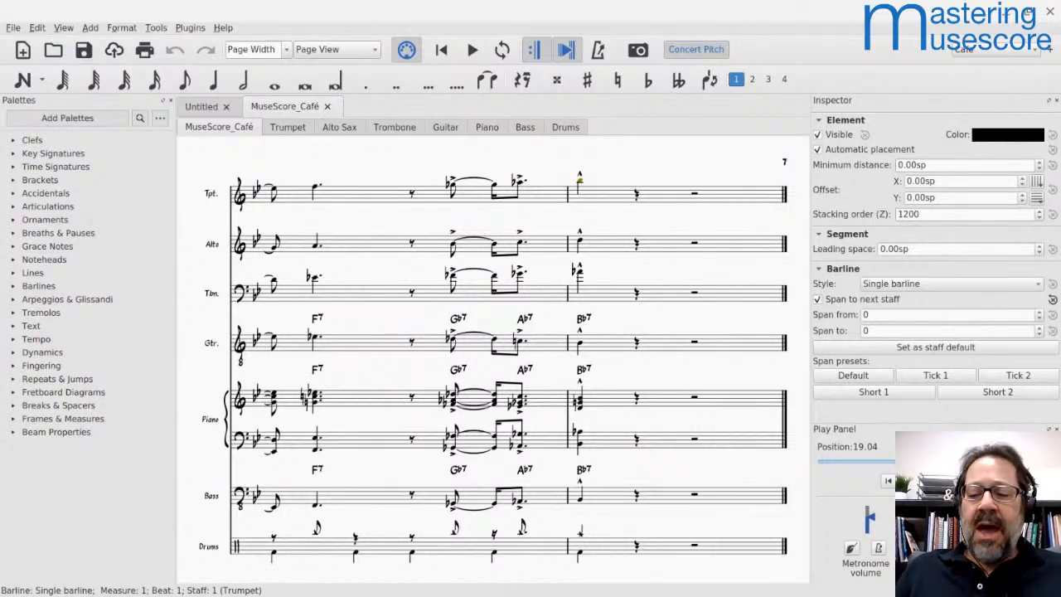
key("alt+Tab")
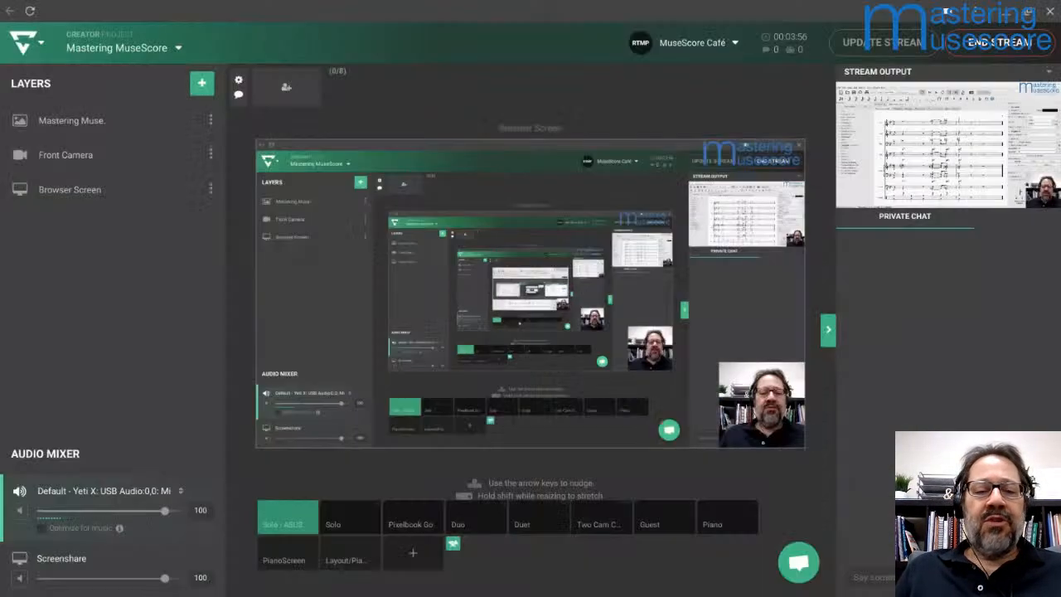
key("alt+Tab")
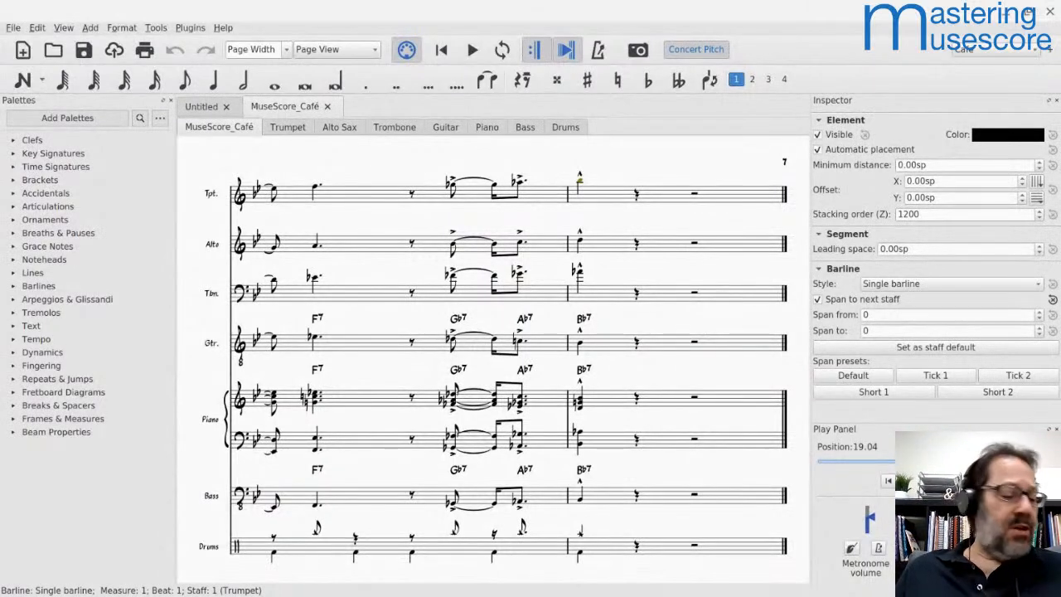
- Switch to the Chrome window with the Ballad of America site, show that page, and dismiss its free PDF offer
key("alt+Tab")
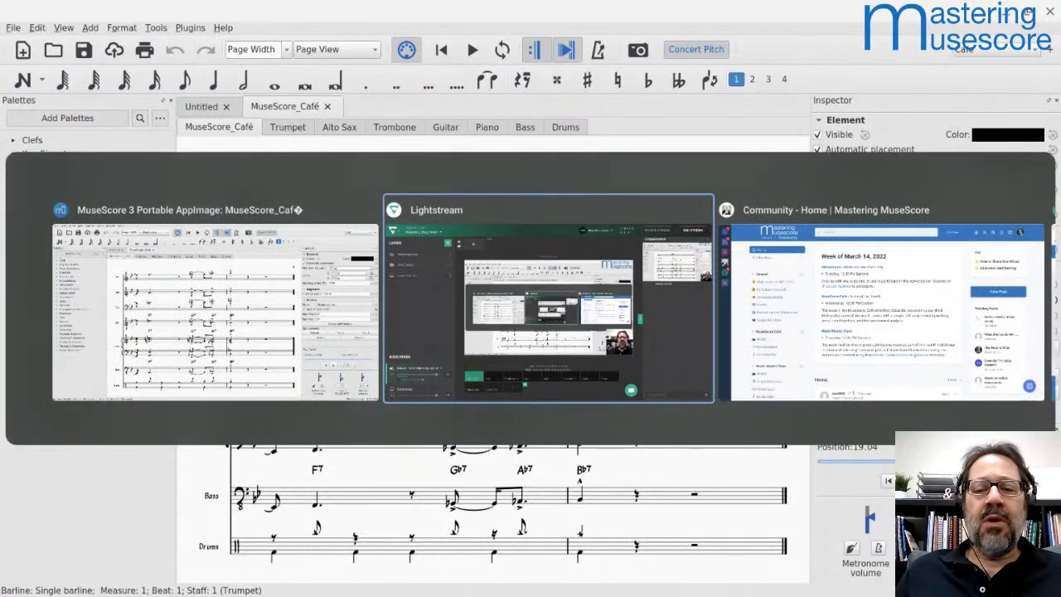
key("alt+Tab")
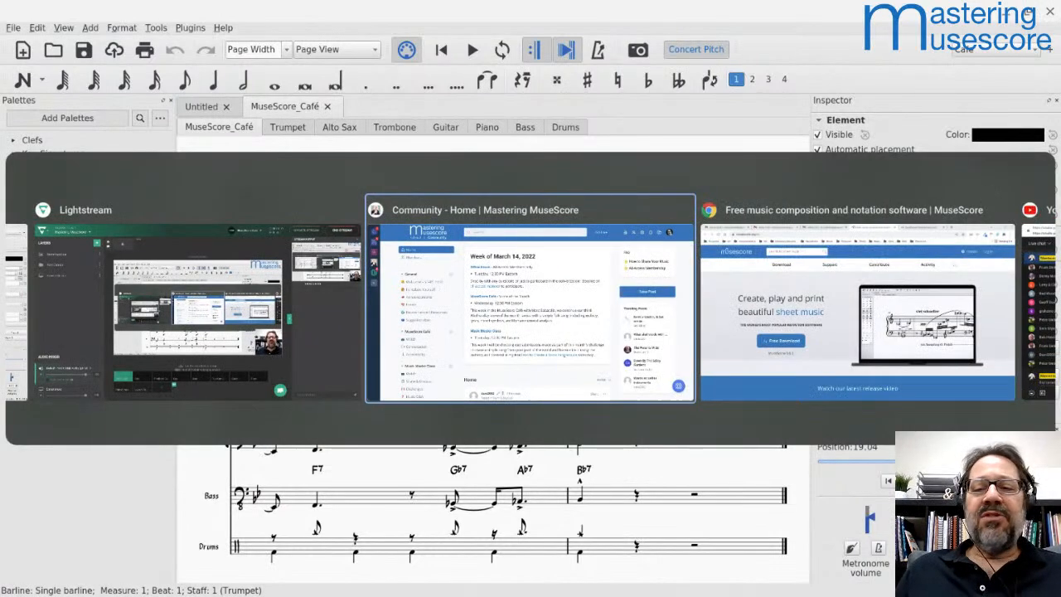
key("alt+Tab")
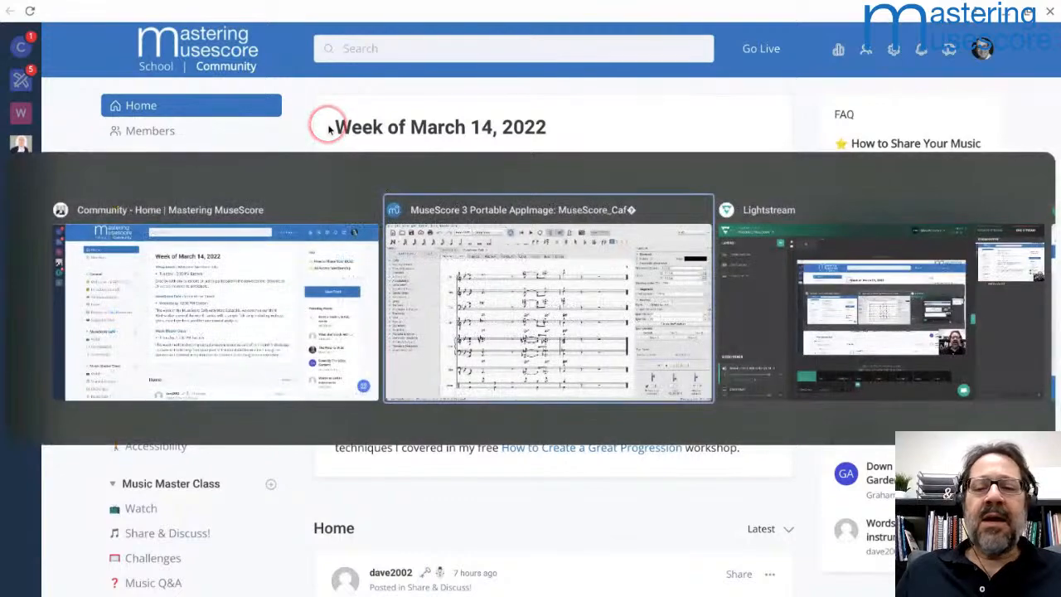
key("alt+Tab")
key("alt+Tab")
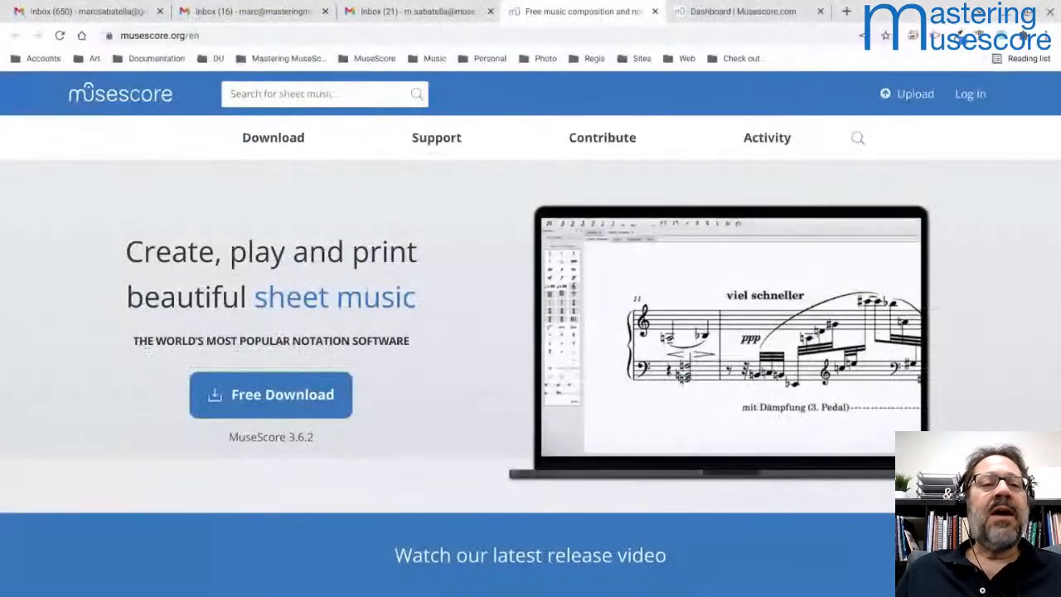
key("alt+Tab")
key("alt+Tab")
key("alt+Tab")
key("alt+Tab")
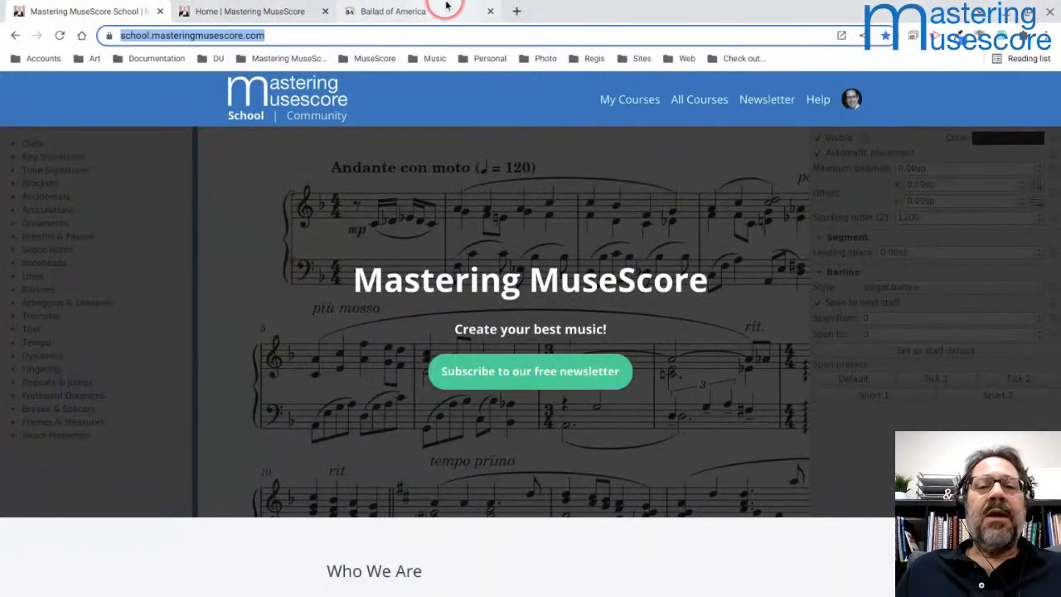
left_click(446, 8)
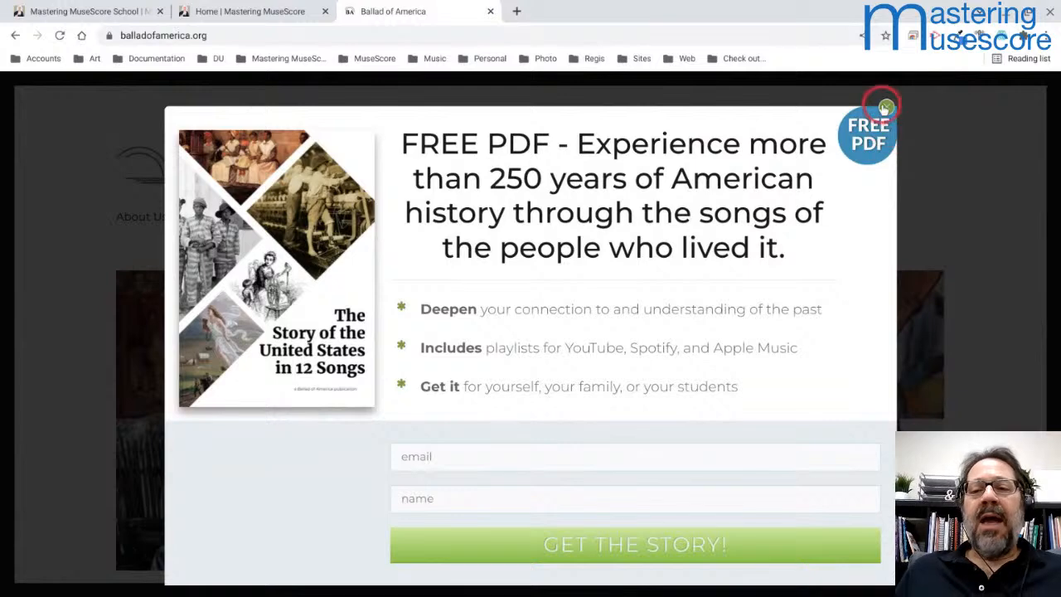
left_click(886, 107)
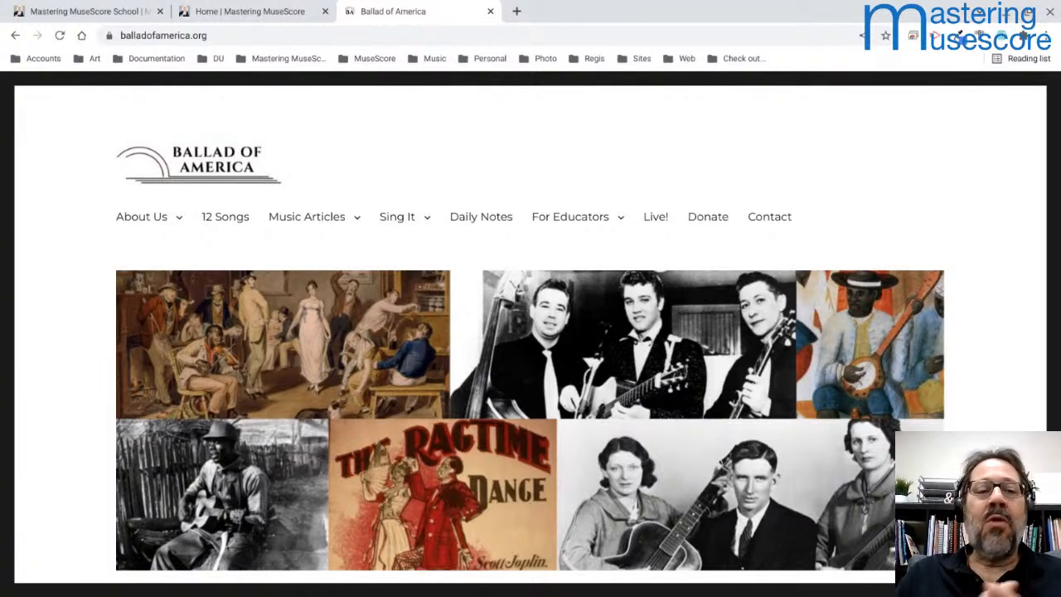
- Open the Sing It page from the Ballad of America home page
scroll(467, 134, "down", 4)
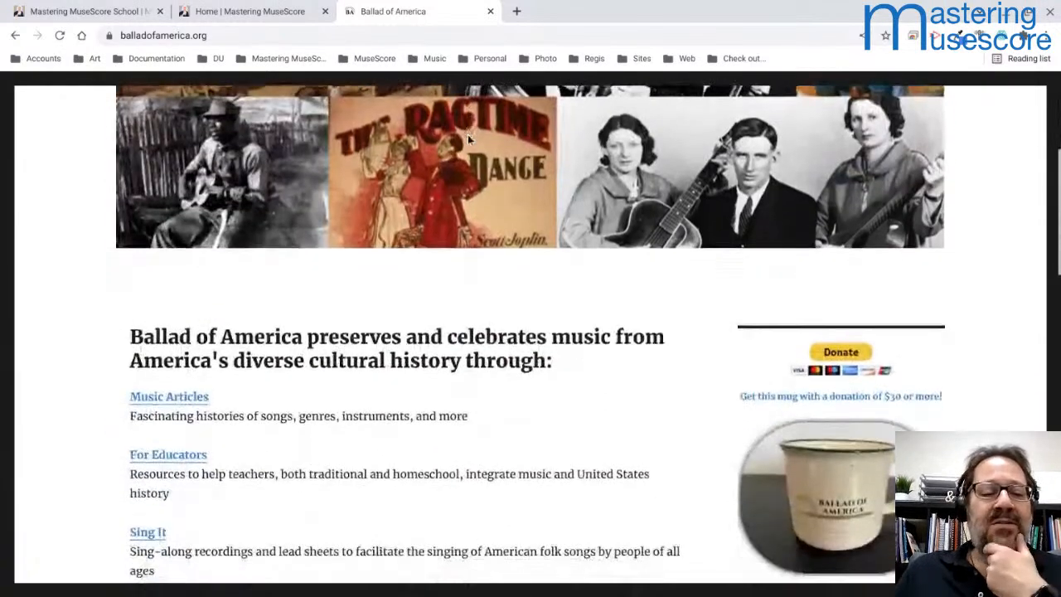
scroll(468, 134, "down", 2)
left_click(166, 274)
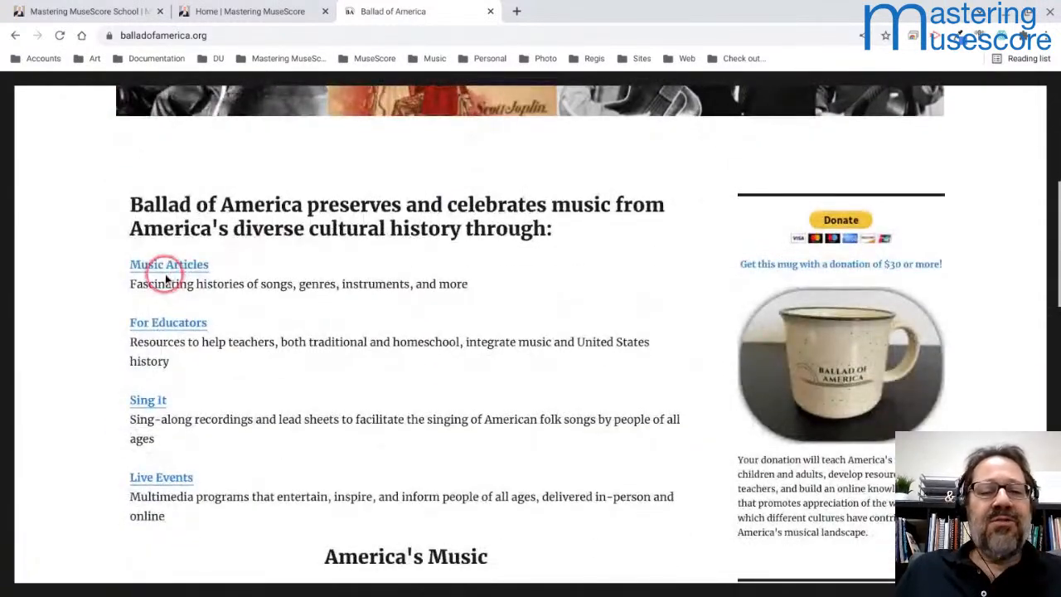
scroll(166, 281, "up", 2)
scroll(166, 280, "up", 1)
scroll(166, 280, "down", 2)
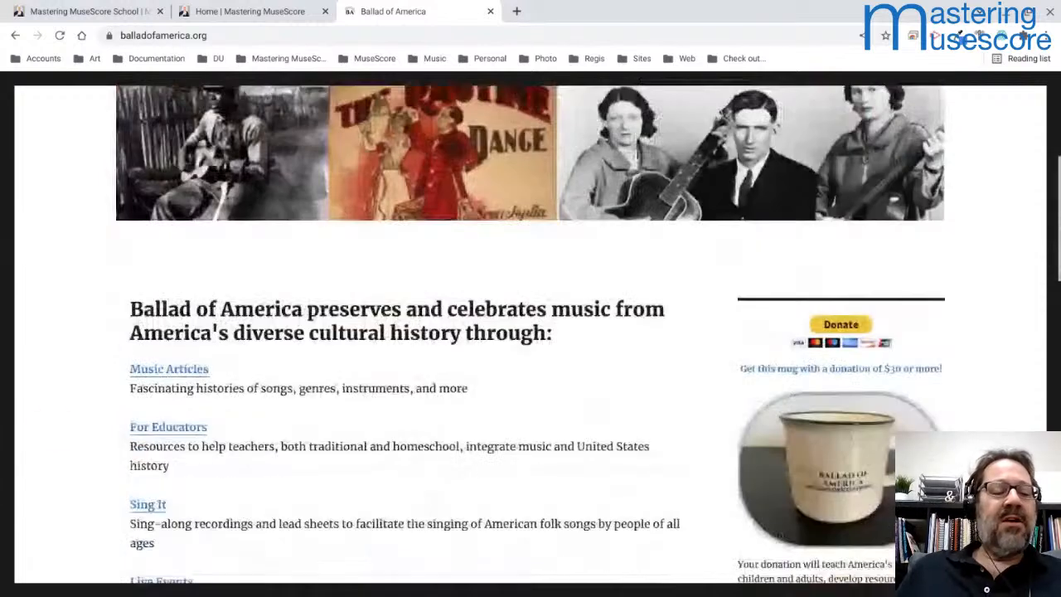
left_click(157, 505)
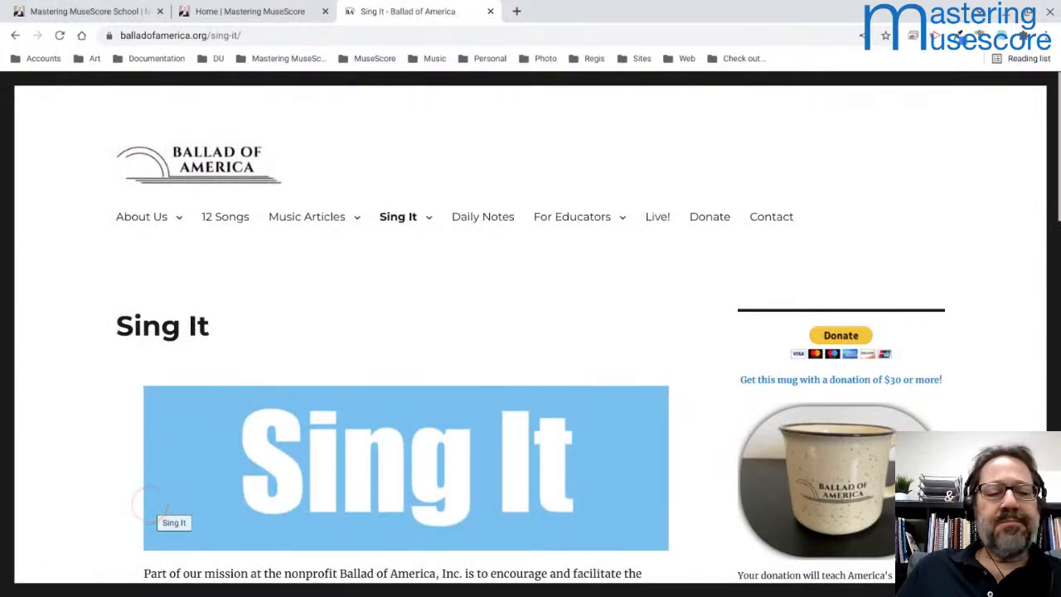
- Open the Lead Sheets page from the Sing It section
scroll(149, 504, "down", 5)
scroll(196, 324, "down", 1)
left_click(176, 347)
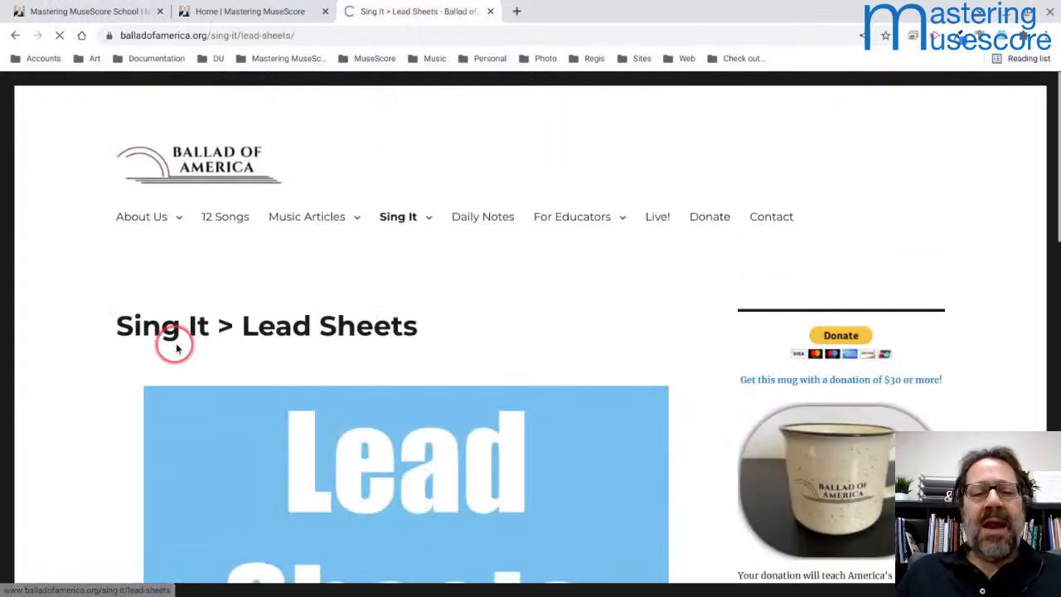
- Open the PDF version of the Down in the Valley lead sheet from the list of songs
scroll(176, 349, "down", 5)
left_click(170, 306)
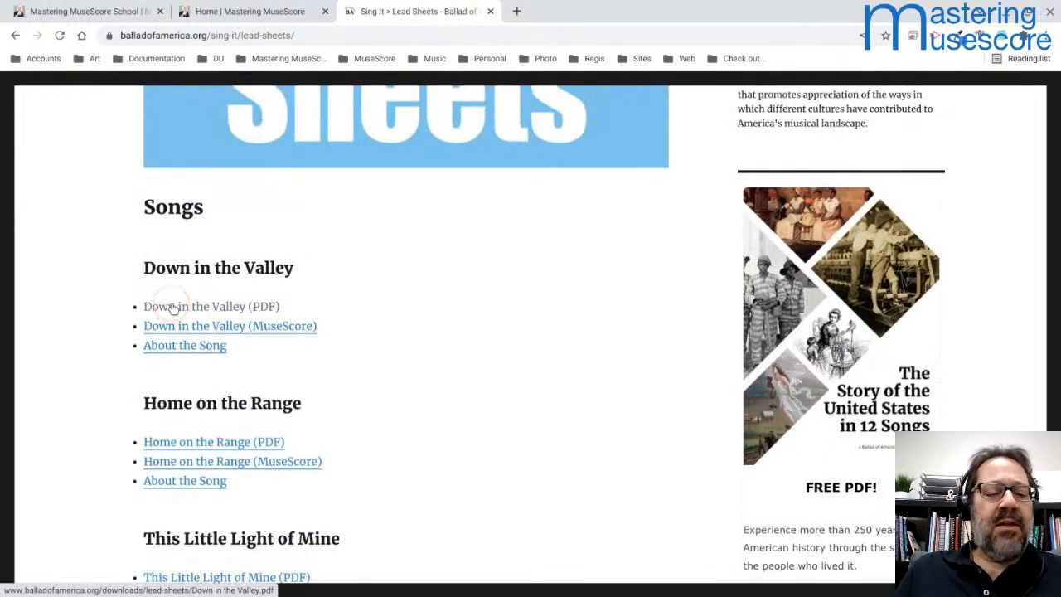
scroll(170, 306, "down", 1)
scroll(169, 217, "down", 3)
scroll(168, 217, "up", 2)
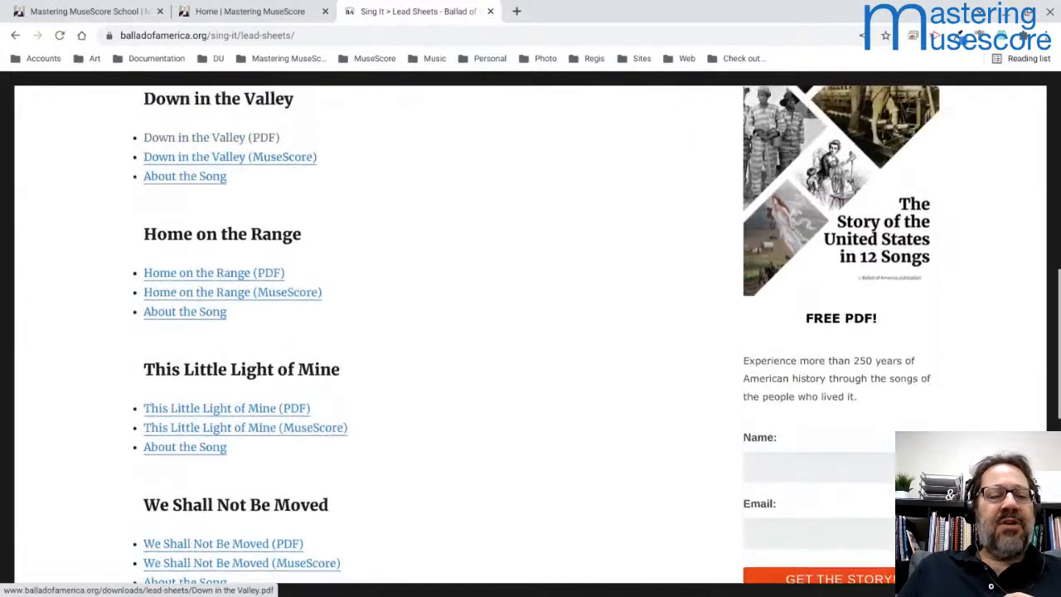
left_click(168, 217)
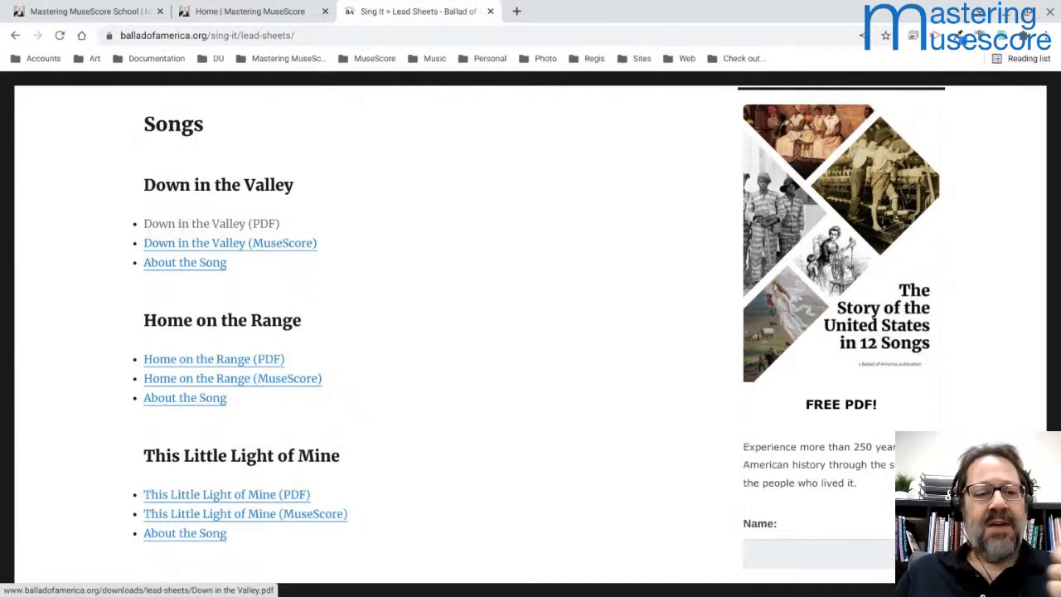
left_click(165, 224)
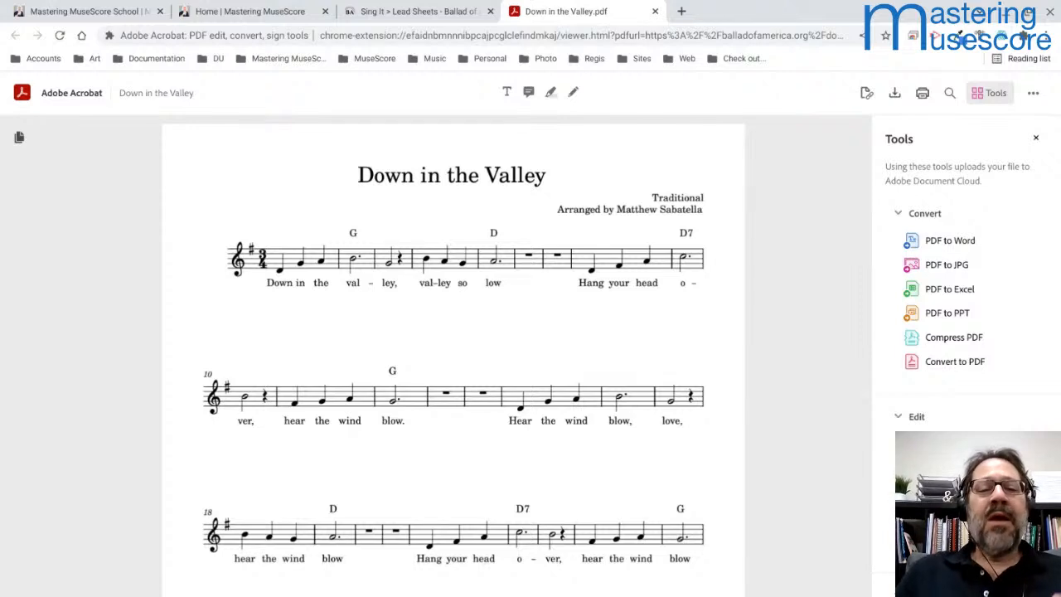
- Take a partial screenshot of all four staves of Down in the Valley with their chord symbols, leaving out the title and additional verses
left_click(265, 242)
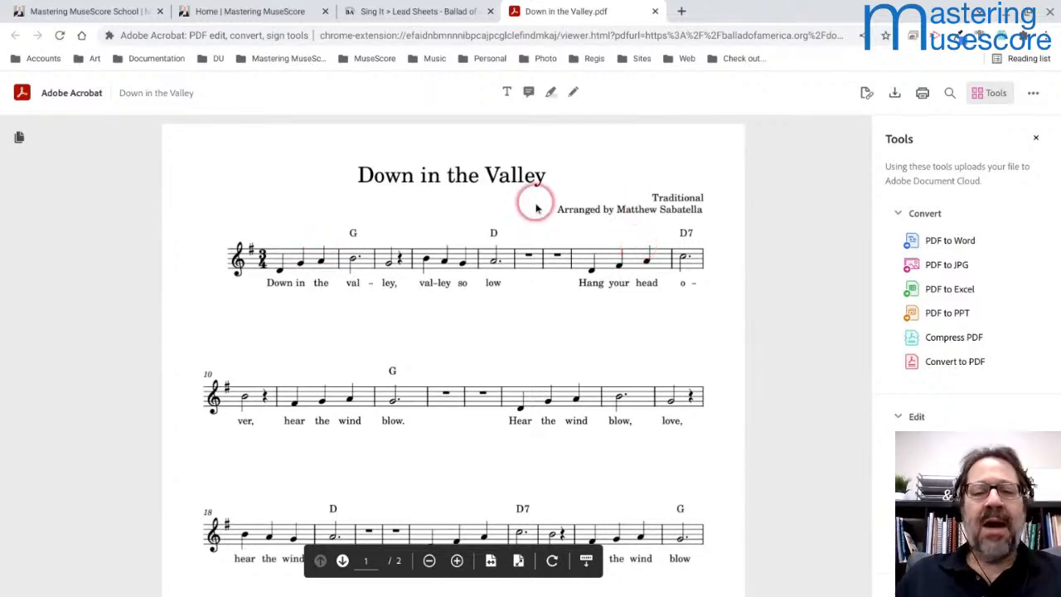
scroll(534, 205, "down", 1)
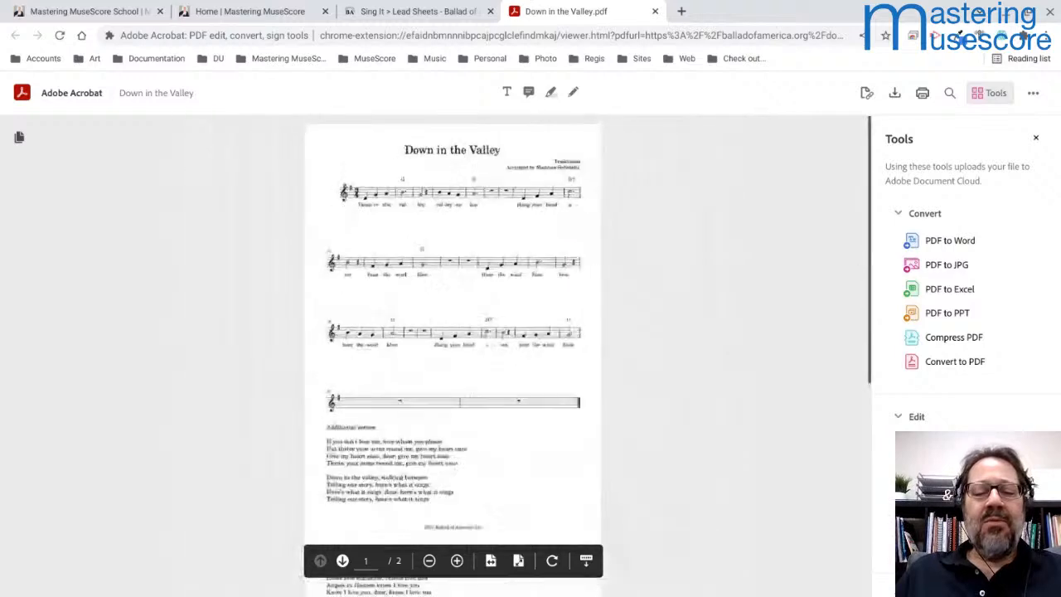
scroll(537, 207, "down", 3)
scroll(537, 207, "up", 2)
scroll(536, 207, "up", 1)
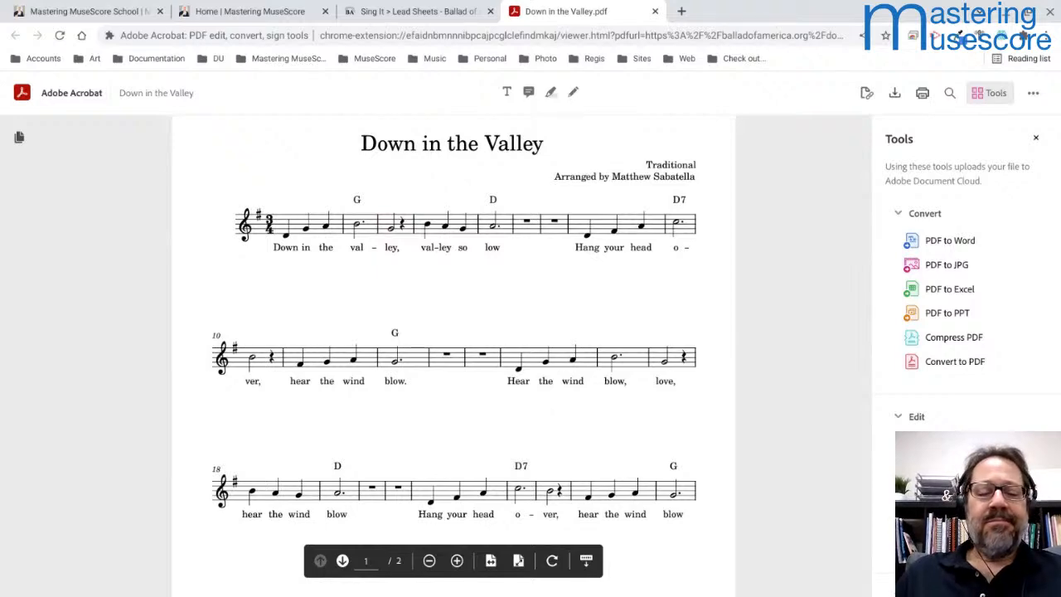
scroll(453, 357, "down", 2)
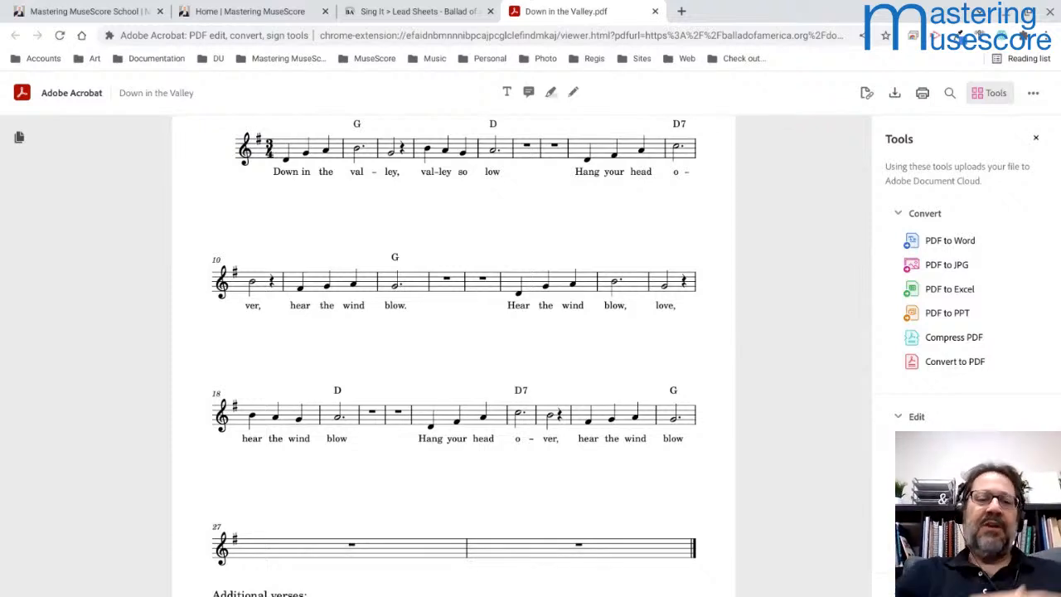
left_click(237, 192)
left_click(210, 126)
key("ctrl+shift+F5")
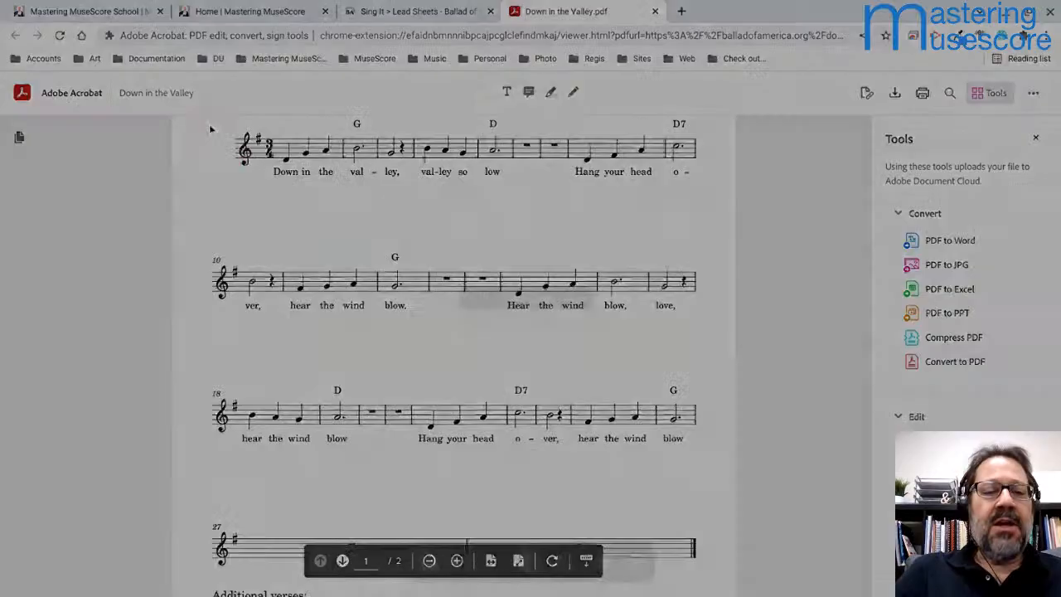
left_click_drag(185, 118, 740, 123)
left_click(739, 113)
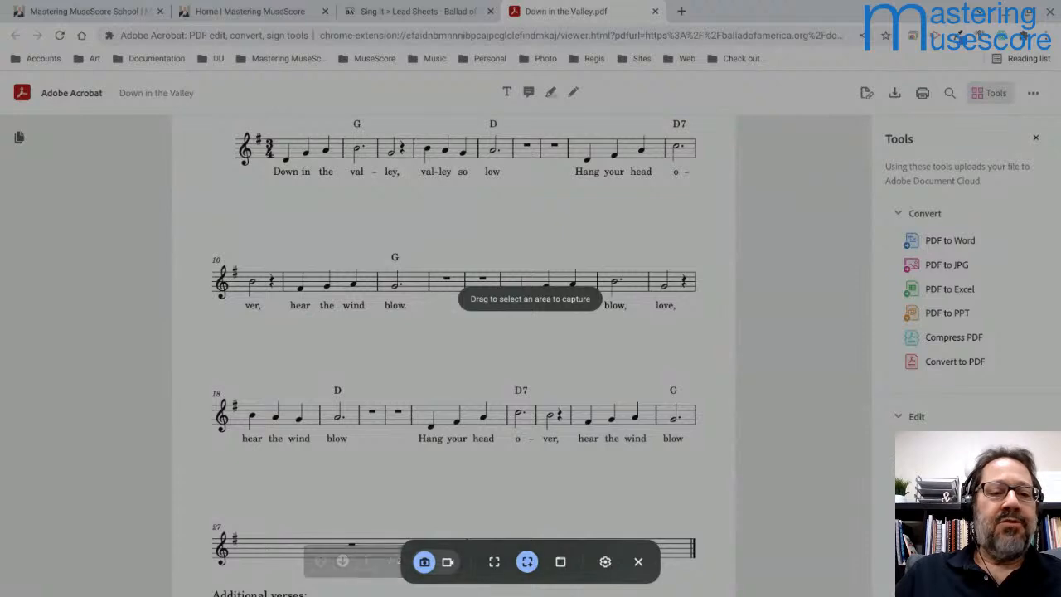
left_click_drag(199, 124, 713, 576)
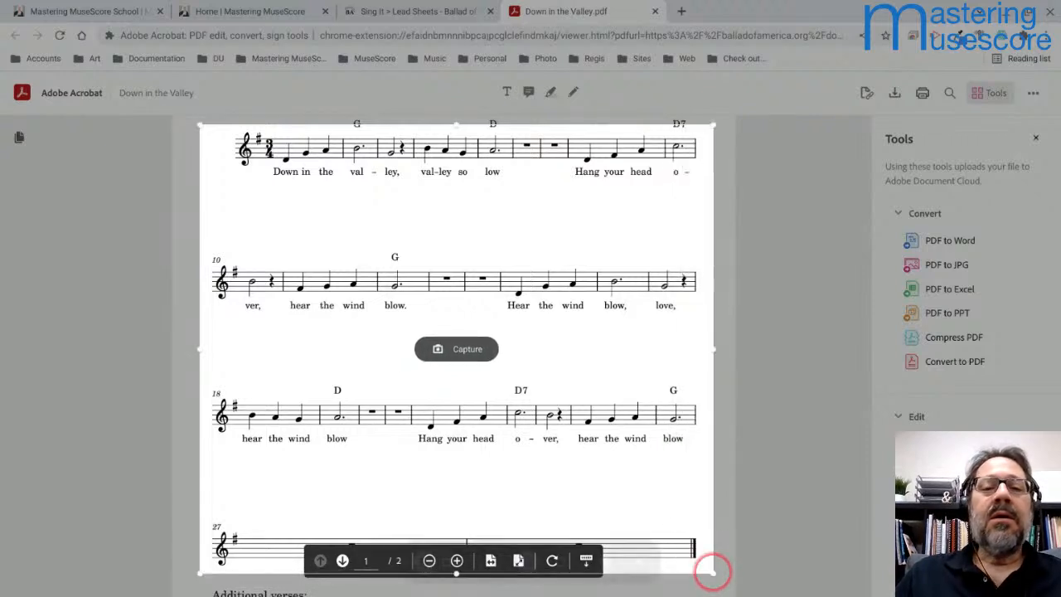
left_click_drag(456, 130, 456, 119)
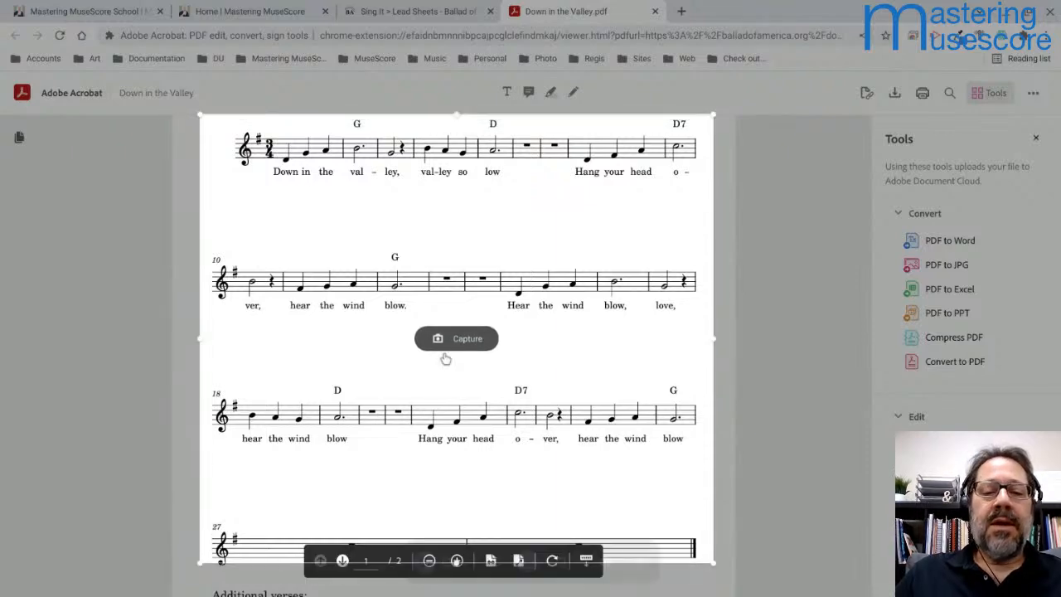
left_click(470, 339)
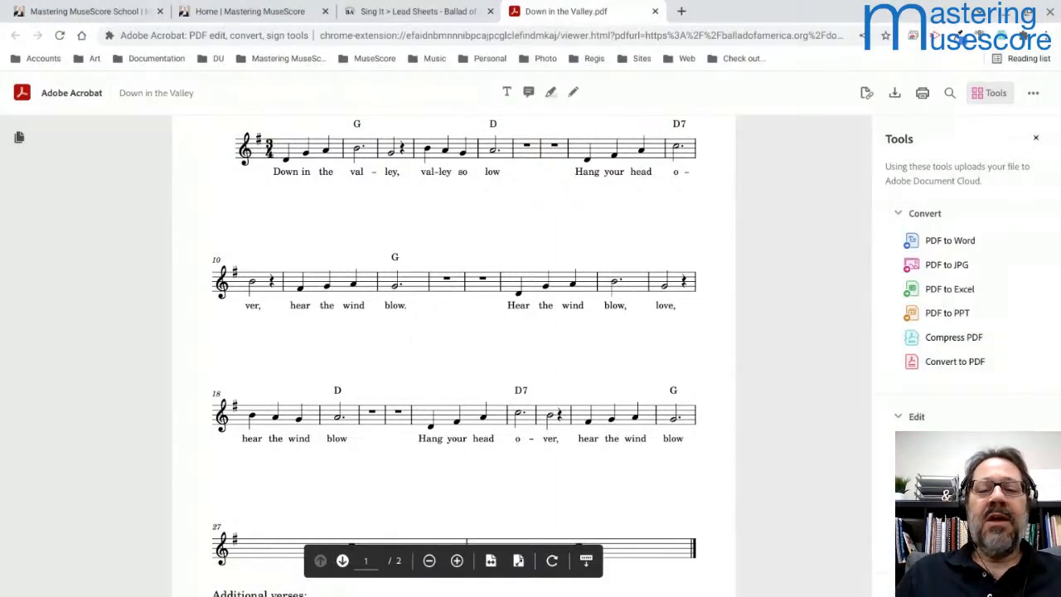
- Switch to MuseScore and try to bring up the Untitled score
key("alt+Tab")
key("alt+Tab")
key("alt+Tab")
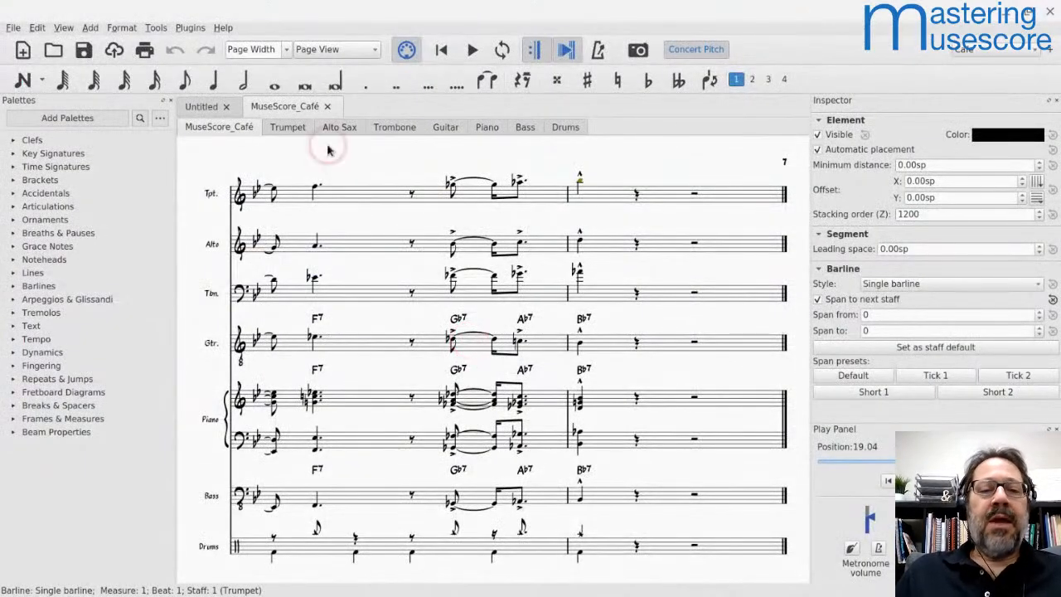
left_click(203, 107)
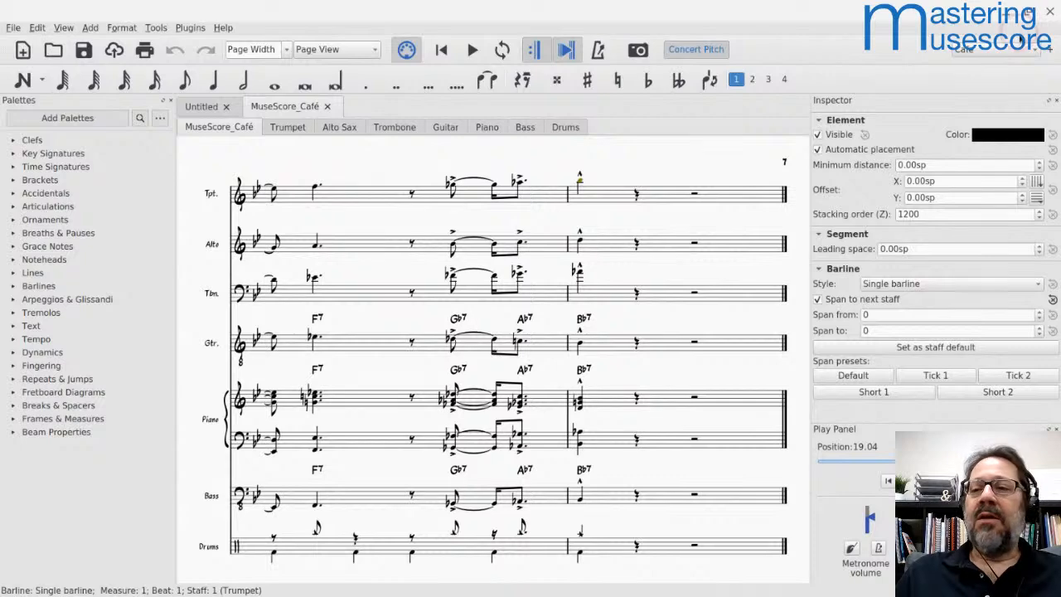
- Close the MuseScore window
left_click(1005, 13)
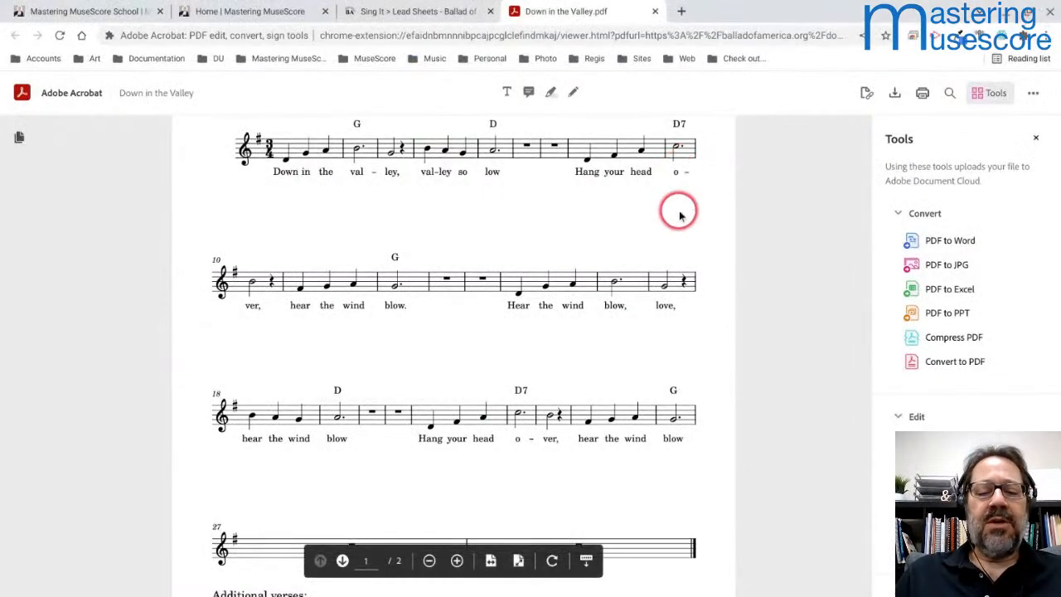
key("alt+Tab")
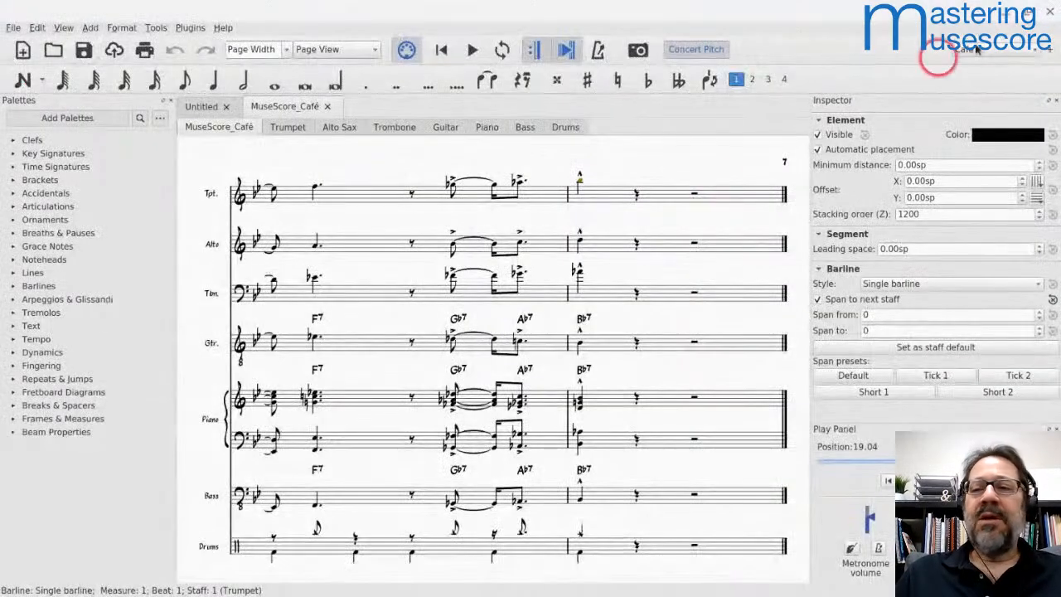
left_click(1051, 12)
left_click(642, 330)
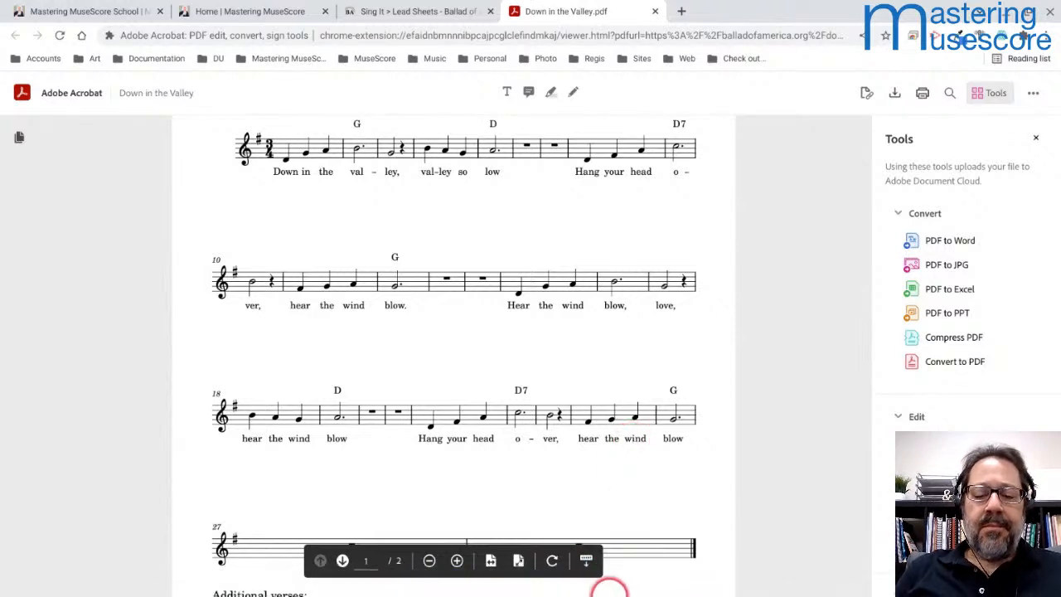
- Minimize the browser windows one after another to uncover the YouTube live chat and stream dashboard
mouse_move(611, 585)
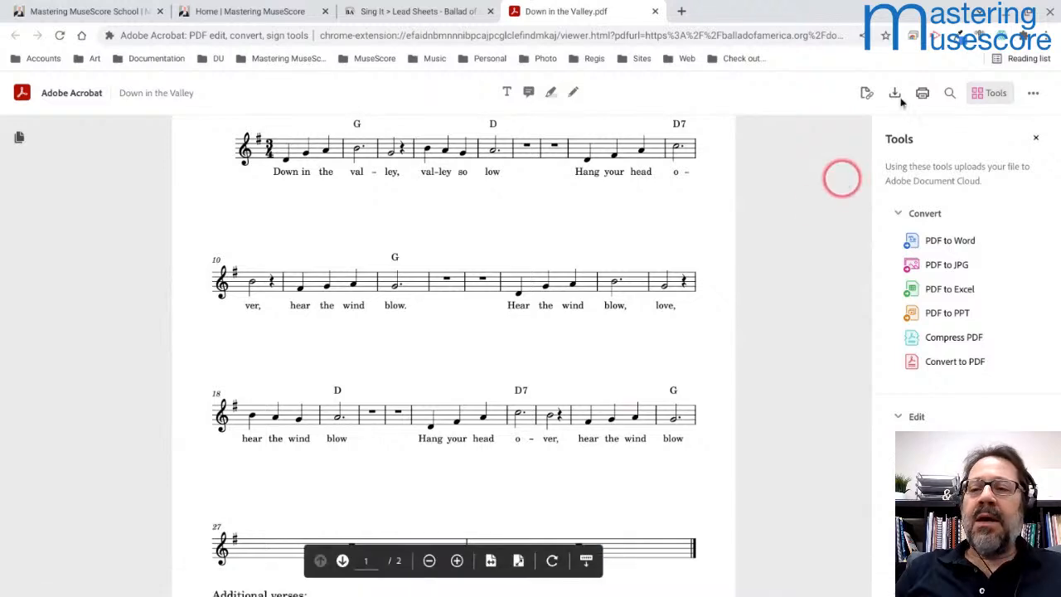
left_click(1010, 16)
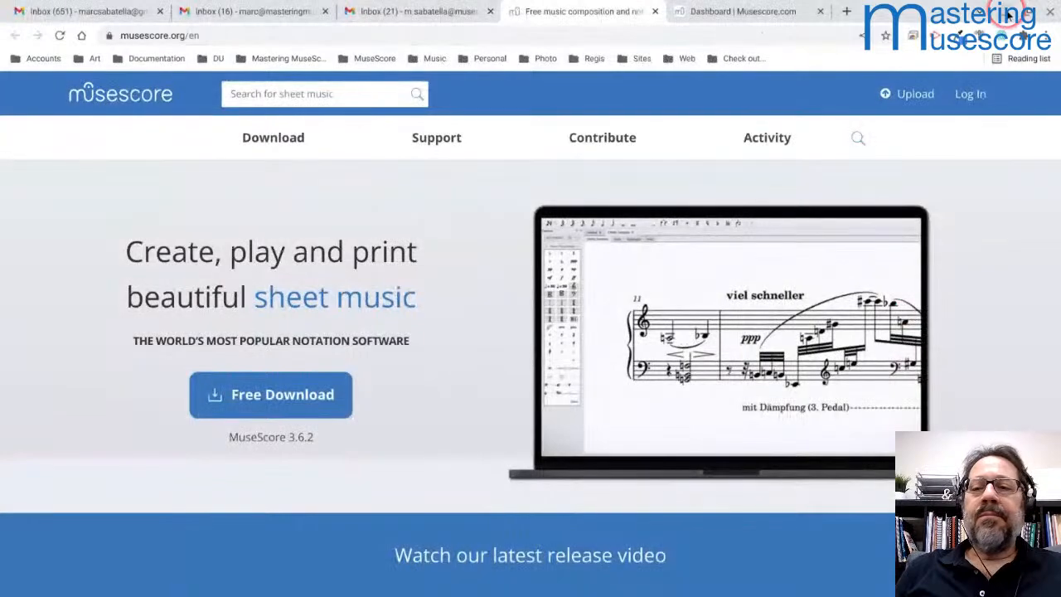
left_click(1010, 16)
left_click(1009, 17)
left_click(1010, 16)
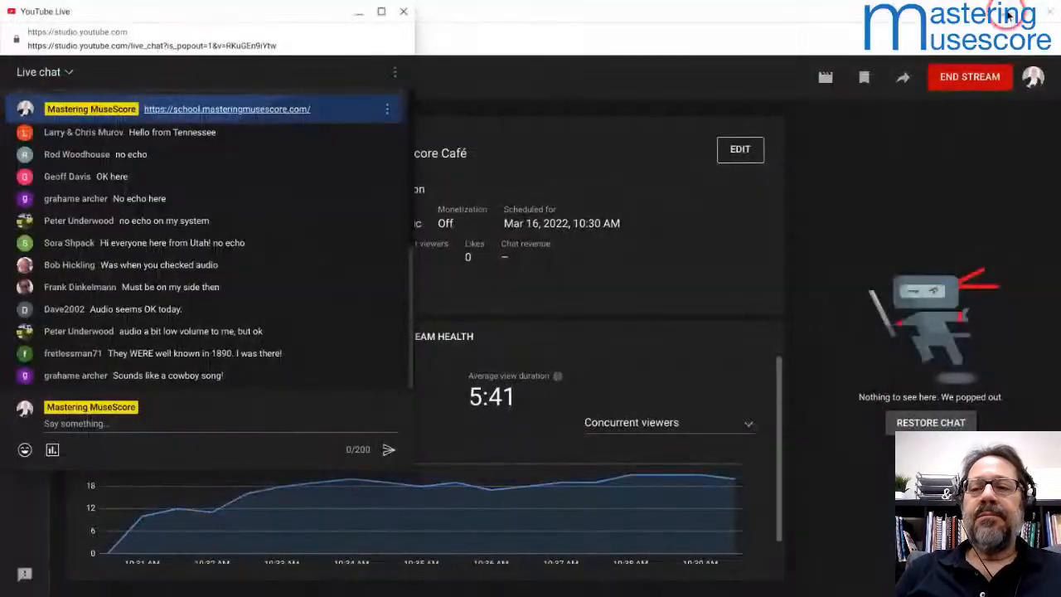
- Minimize the stream dashboard and remaining browser windows so only the live chat stays over the desktop
left_click(1009, 16)
left_click(1010, 17)
left_click(1010, 16)
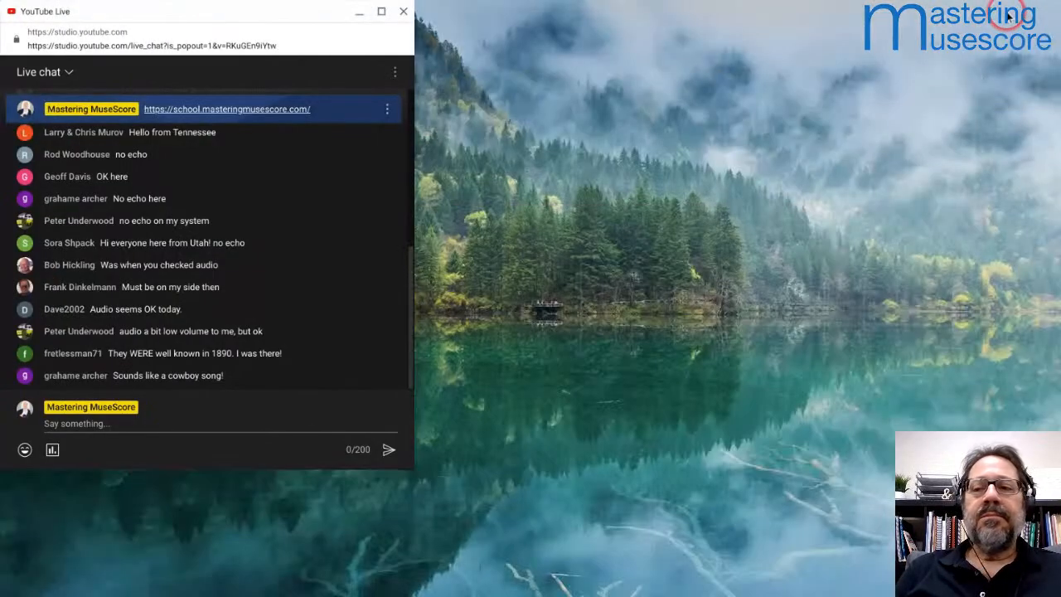
- Open the Terminal app and shut down Linux
mouse_move(649, 587)
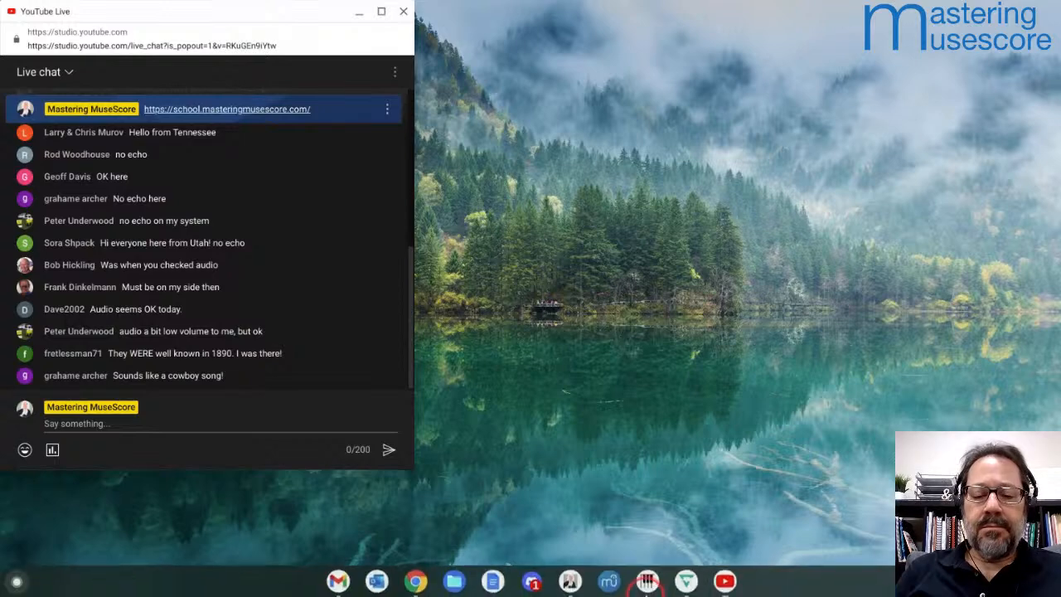
left_click(16, 580)
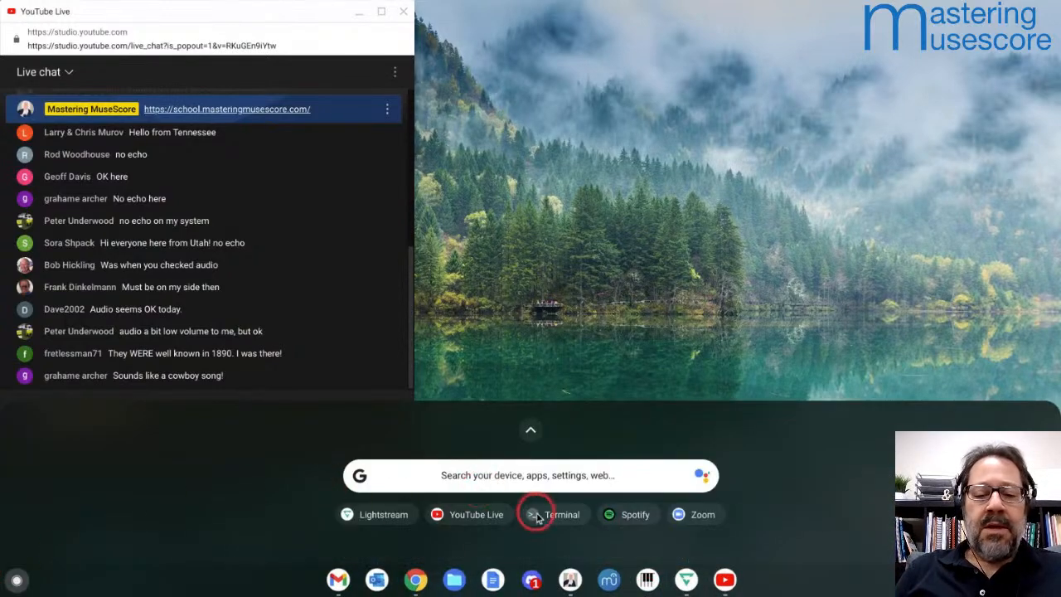
left_click(561, 518)
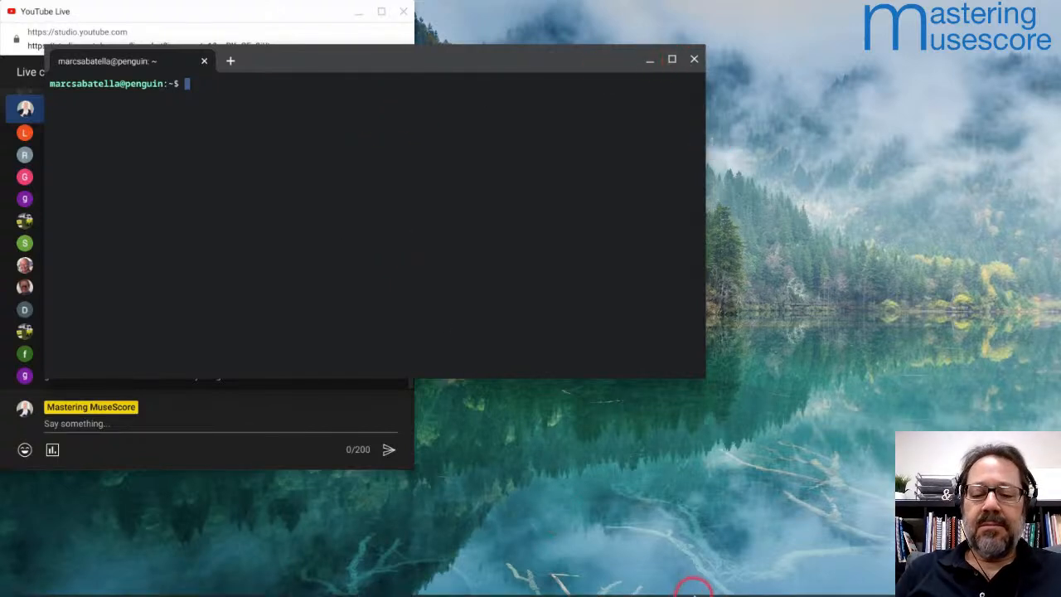
mouse_move(674, 590)
right_click(744, 583)
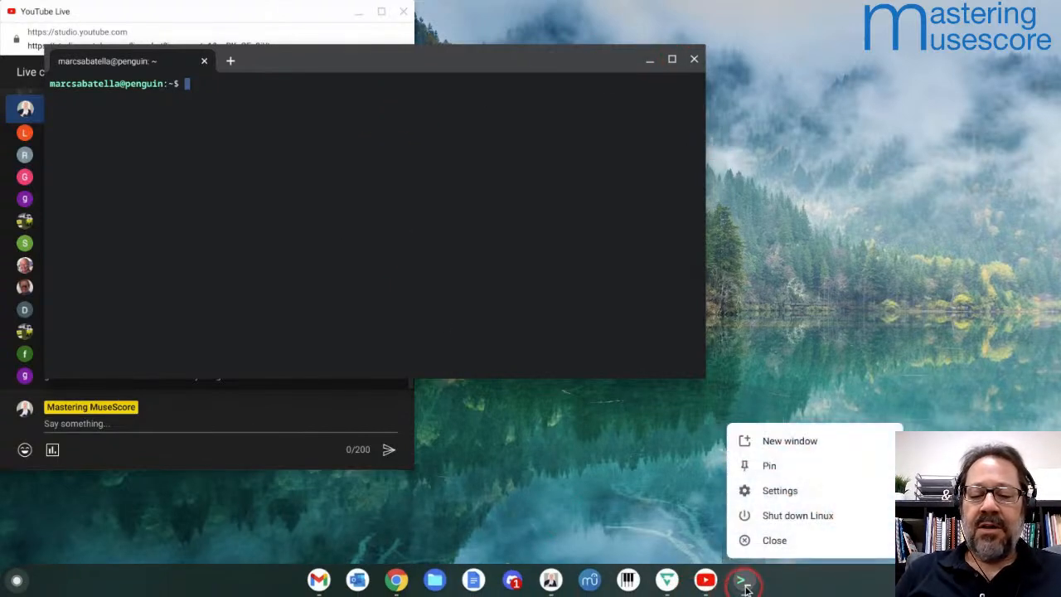
left_click(767, 516)
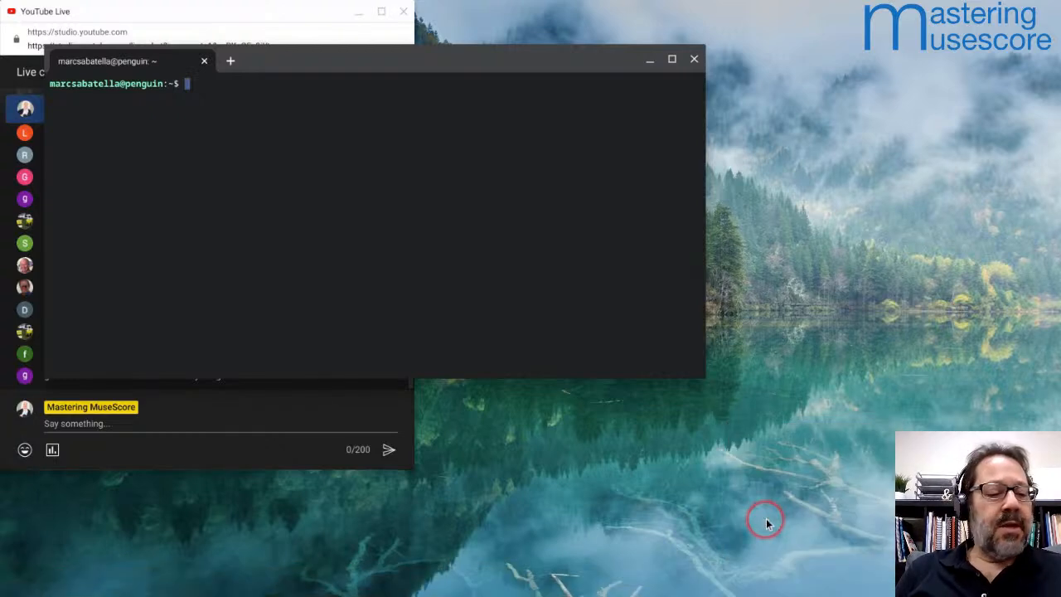
left_click(684, 259)
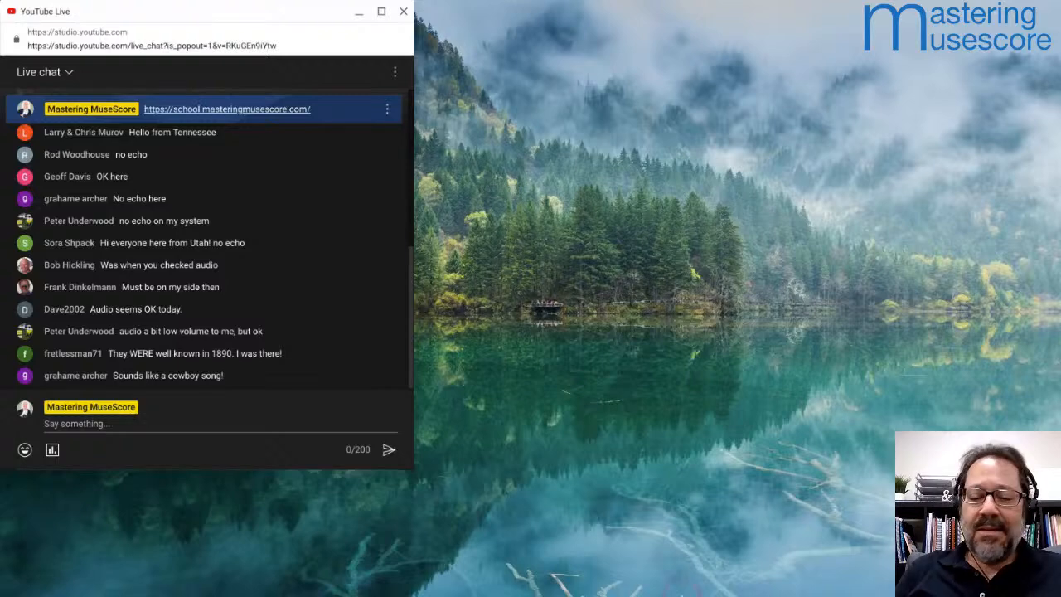
- Reopen Terminal to start the Linux environment again
left_click(226, 467)
left_click(17, 582)
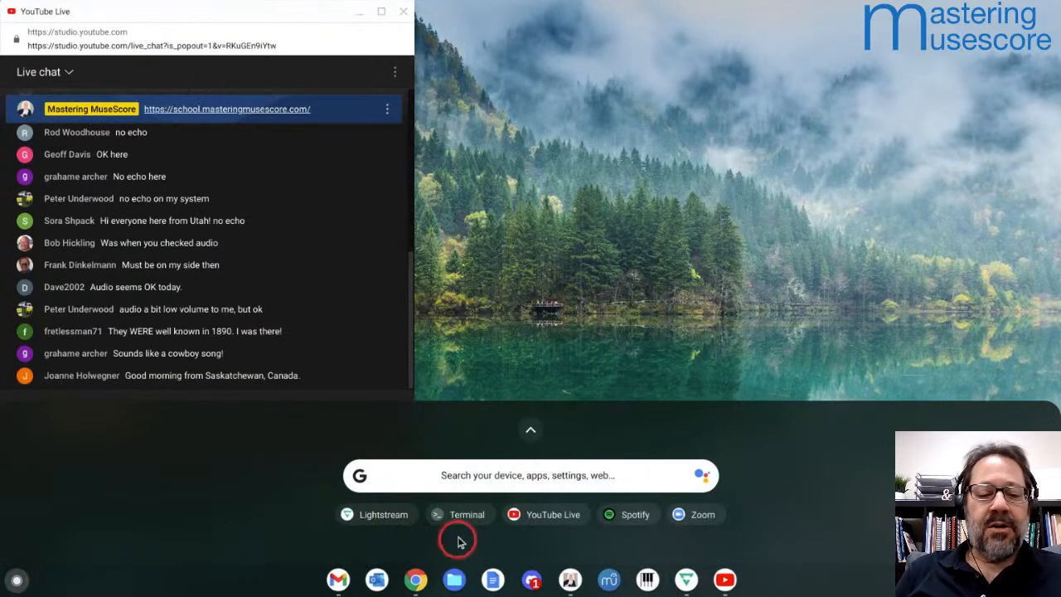
left_click(464, 513)
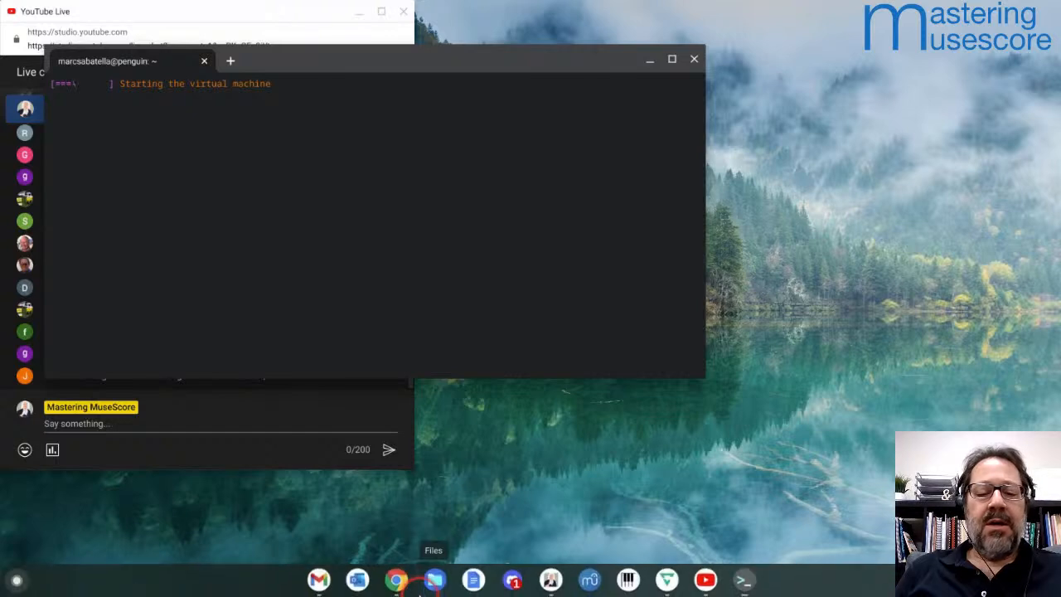
- Launch MuseScore 3 and minimize the Terminal window
left_click(588, 581)
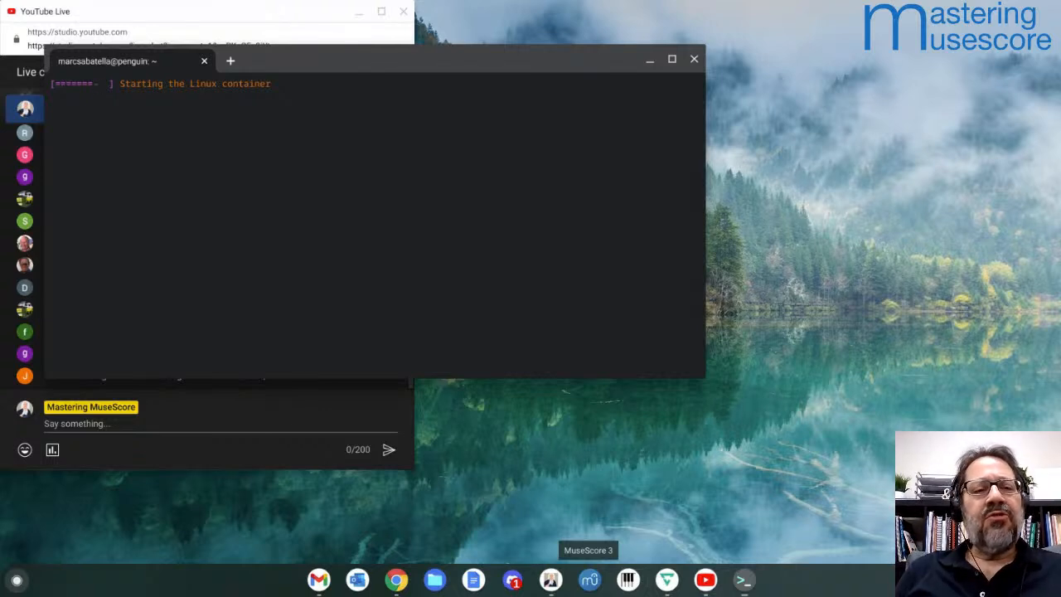
left_click(588, 581)
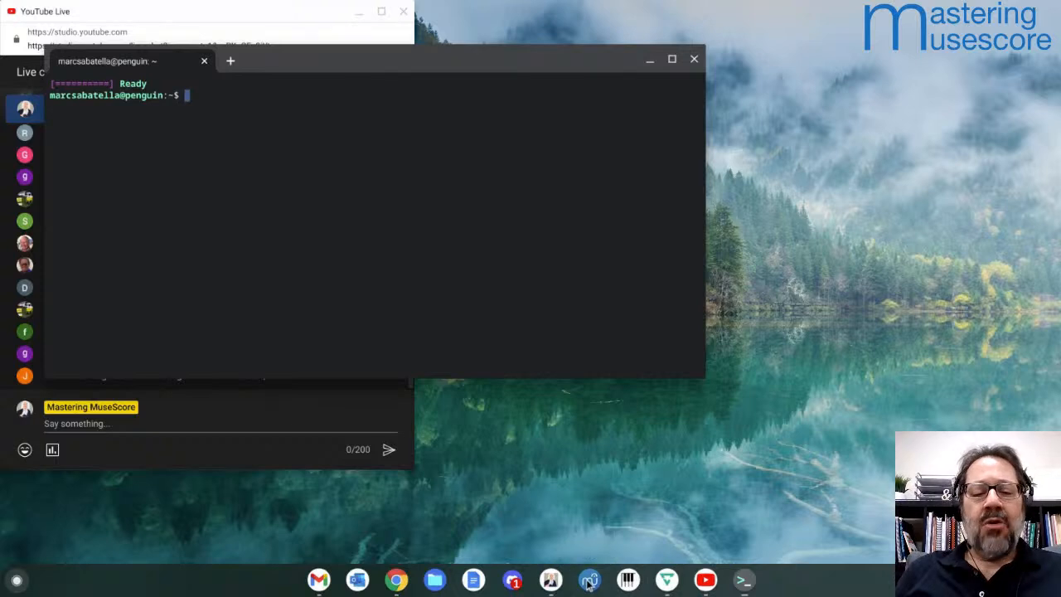
left_click(650, 59)
left_click(489, 272)
left_click(560, 330)
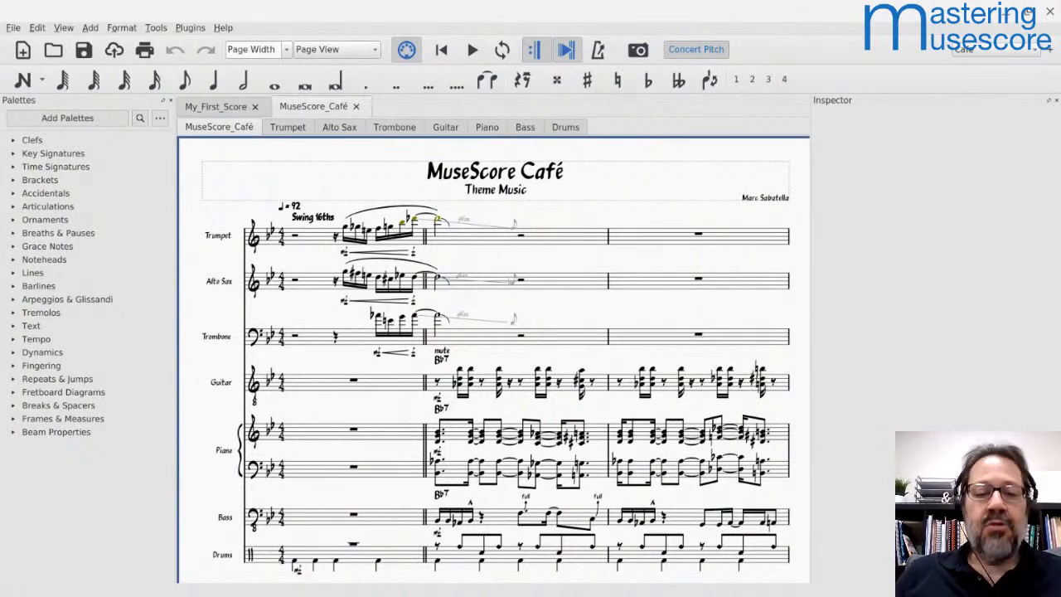
- Start a new score titled Down in the Valley with Traditional as the composer, and continue to the template choice
key("ctrl+n")
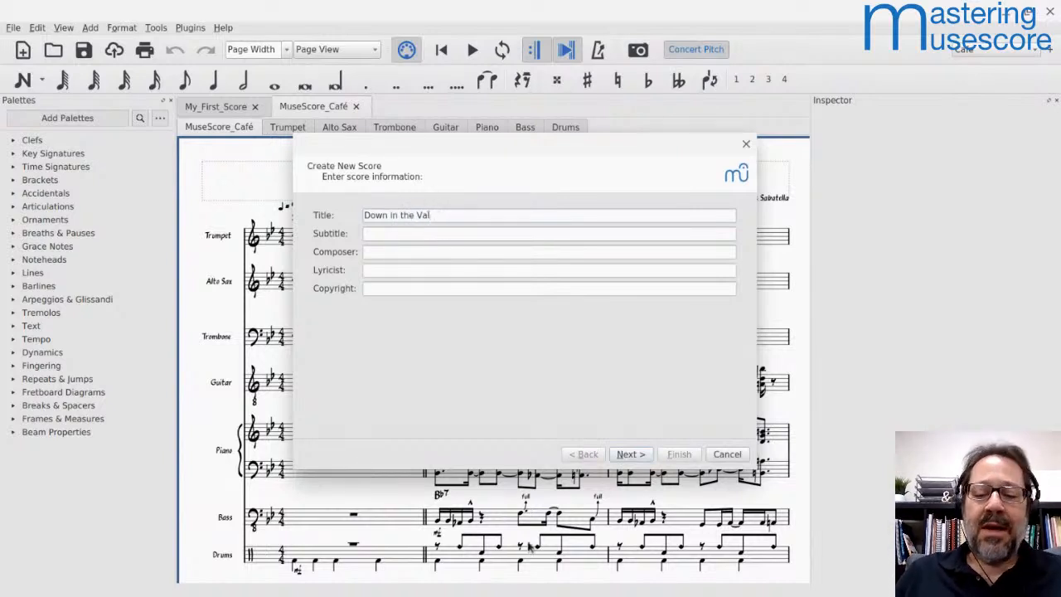
left_click(744, 580)
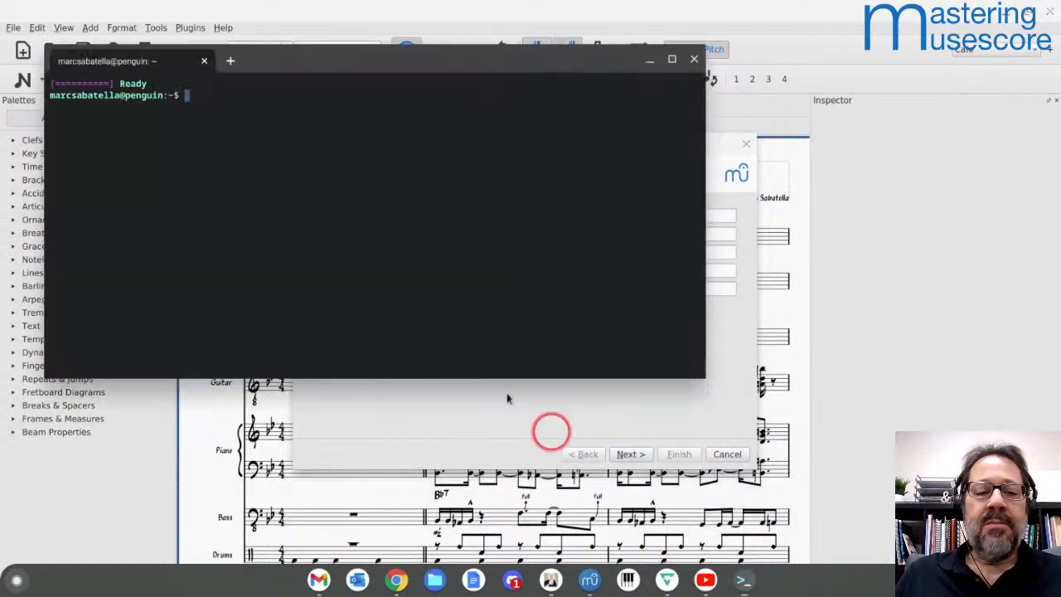
left_click(413, 304)
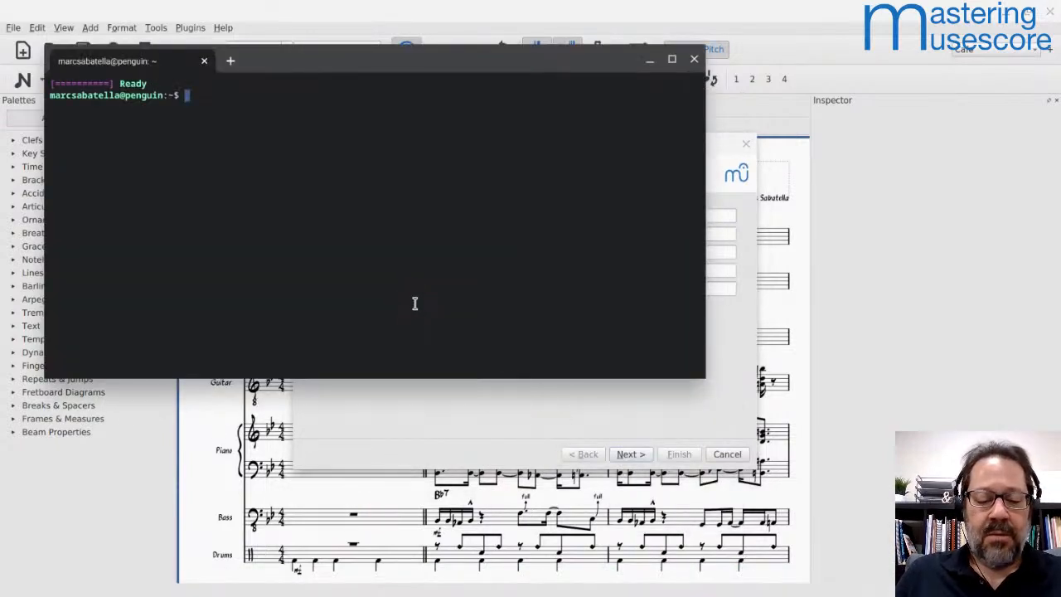
left_click(650, 62)
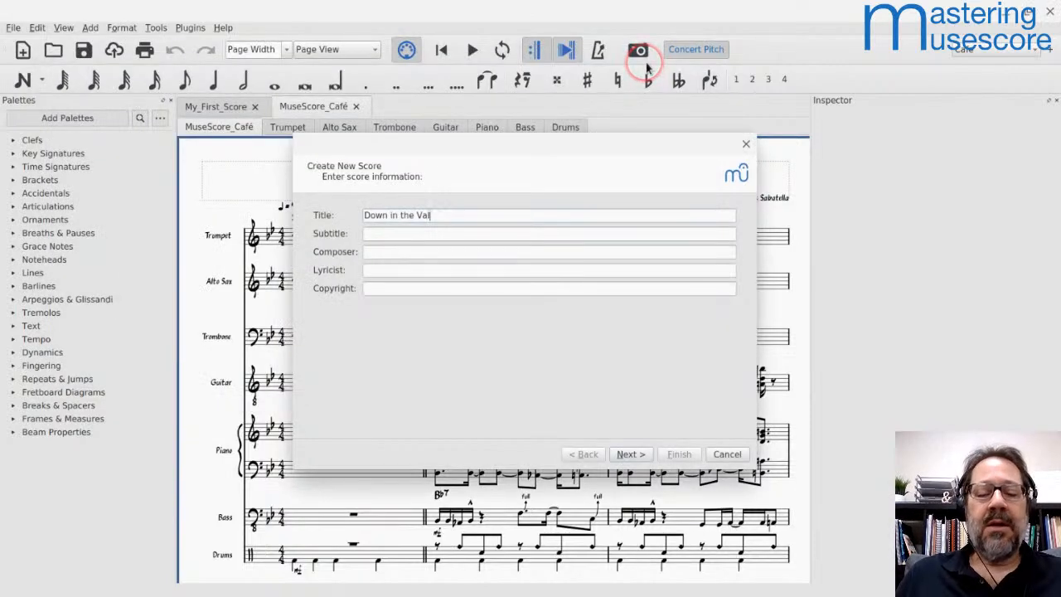
type("ley")
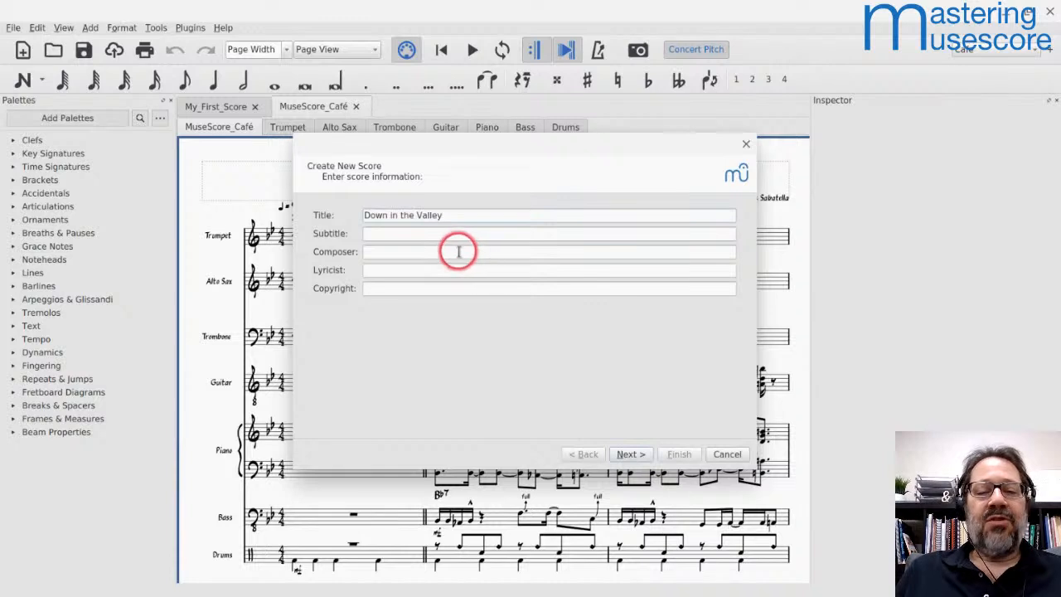
type("Ttradi")
key("ctrl+a")
type("Traditi")
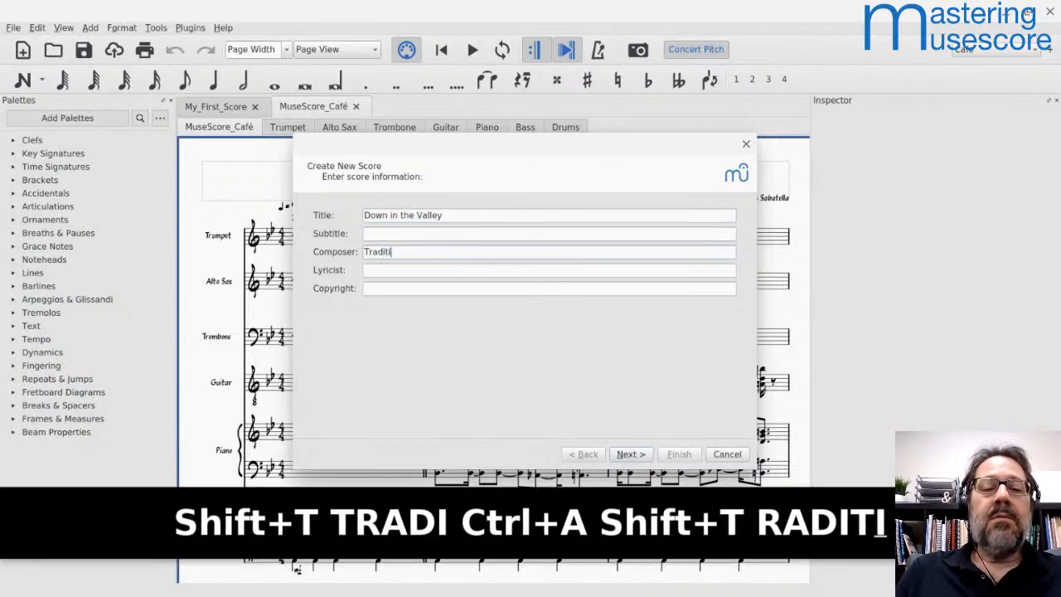
type("onal")
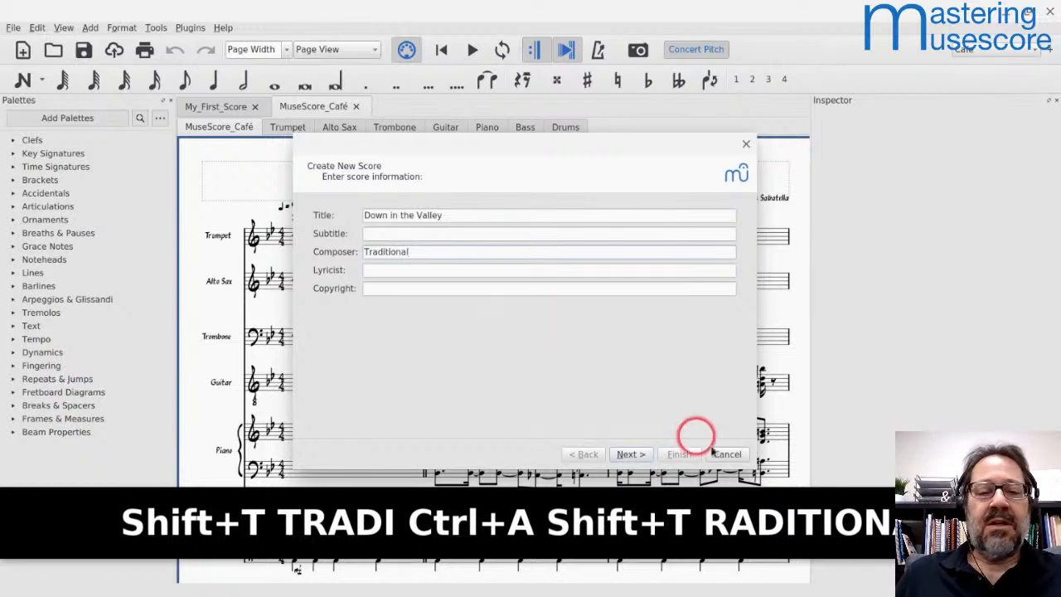
left_click(626, 454)
- Choose the Grand Staff template and create the score
left_click(362, 259)
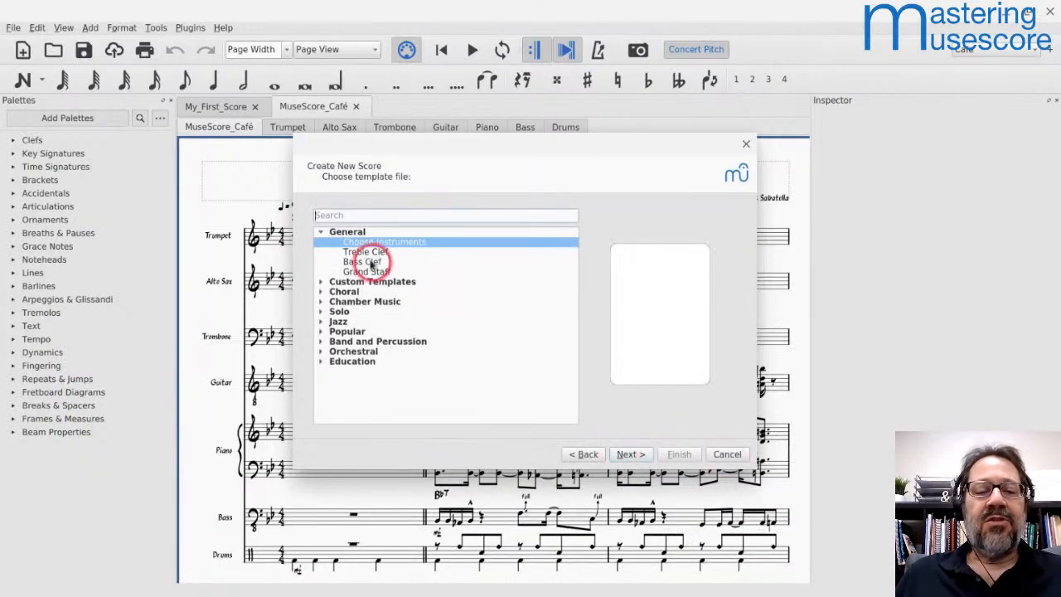
left_click(355, 272)
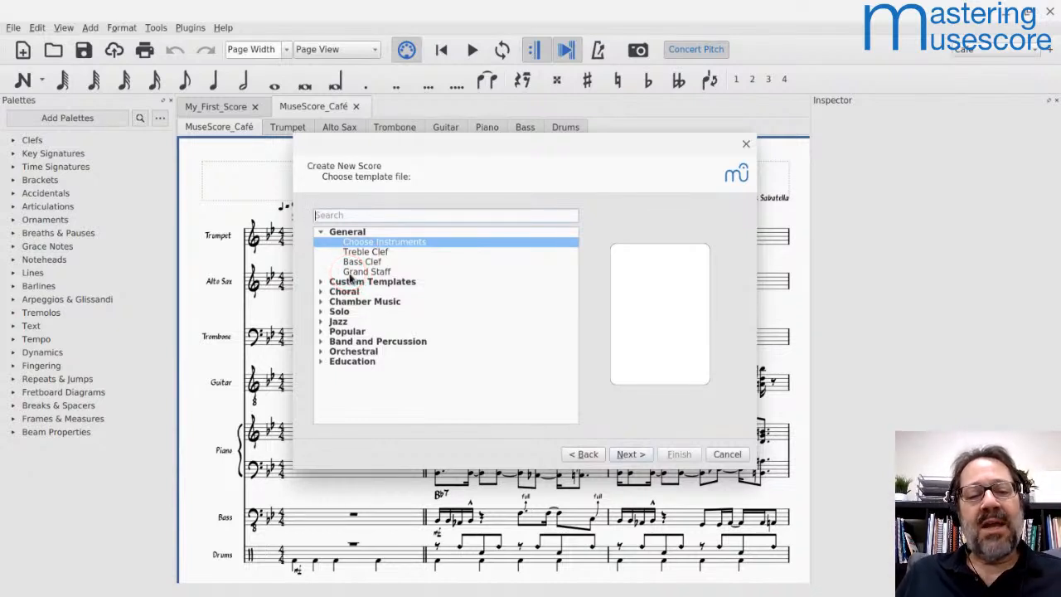
left_click(355, 272)
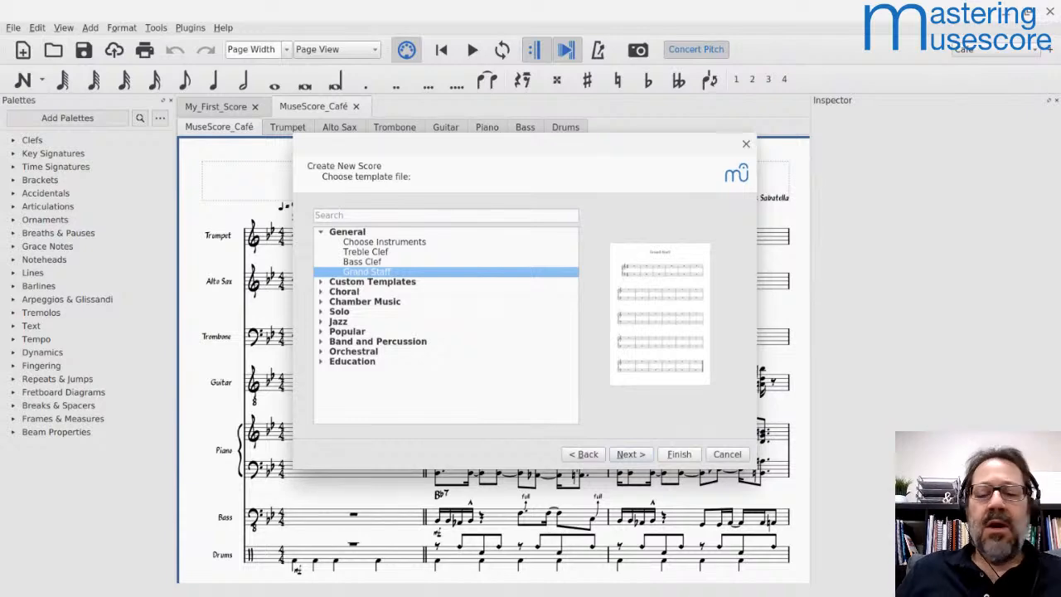
left_click(678, 454)
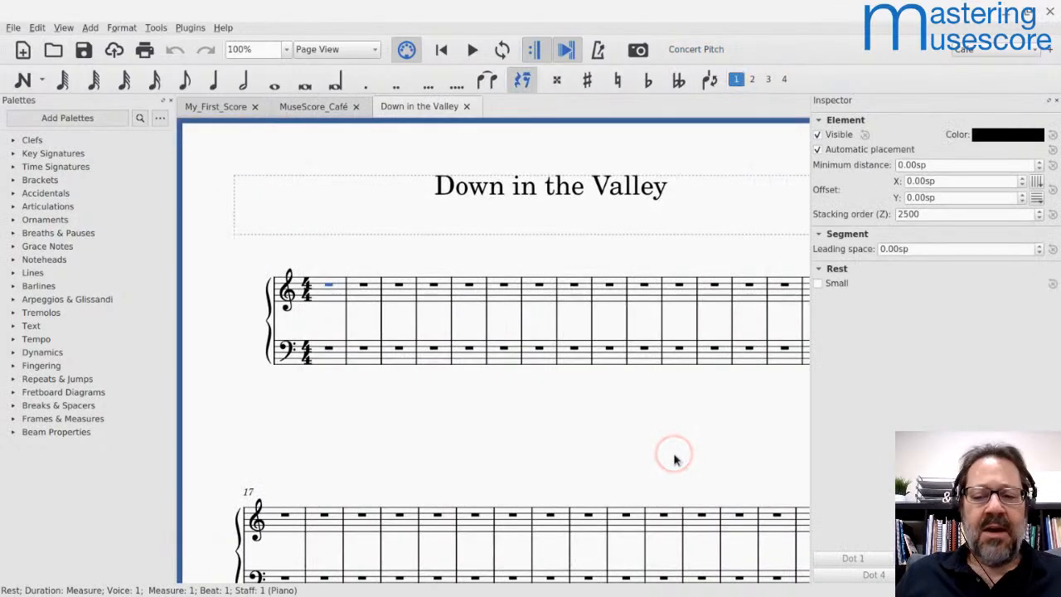
- Hide the Palettes and the Inspector to give the score more room
scroll(675, 456, "down", 2)
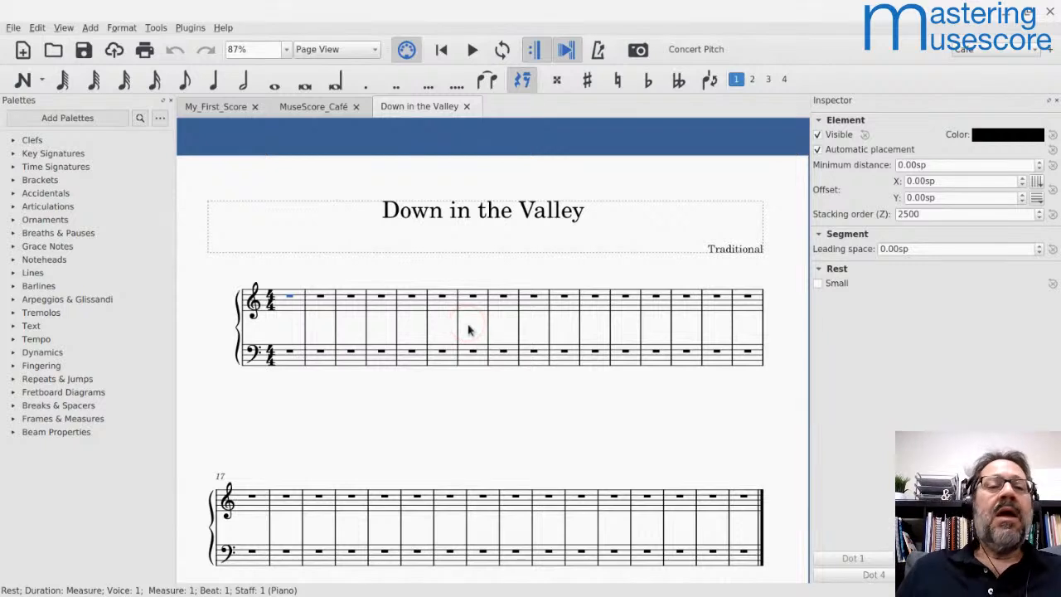
left_click(171, 101)
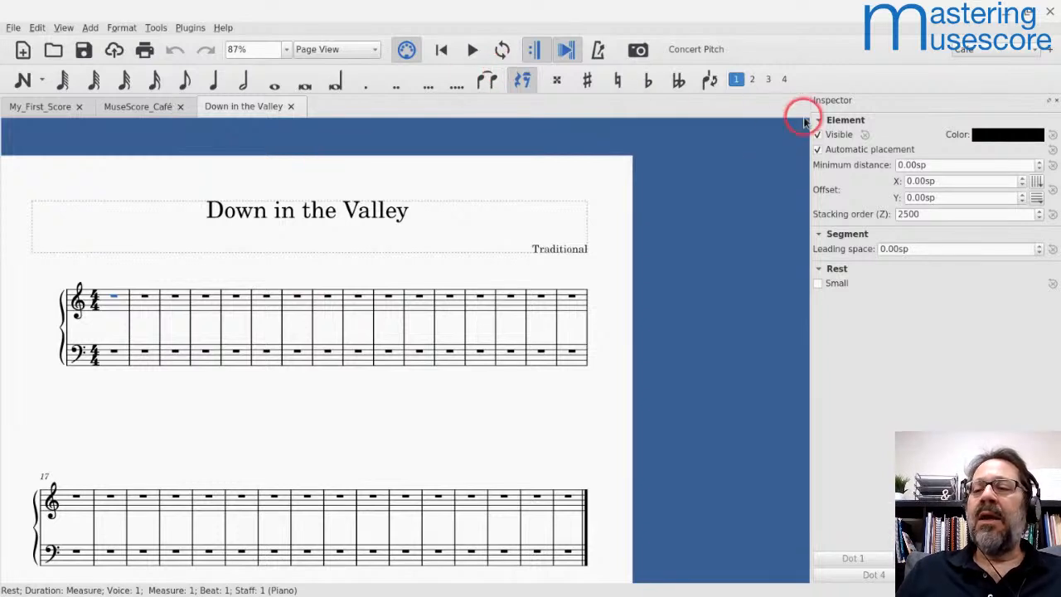
left_click(1050, 100)
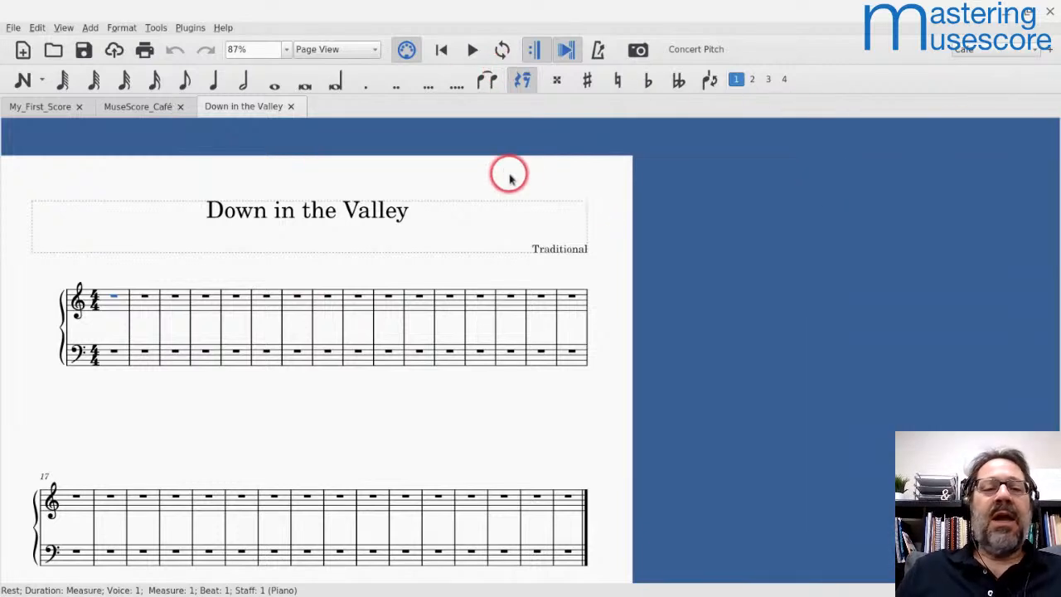
- Show the documents side by side and widen the My_First_Score pane so both panes are about equally wide
left_click(64, 27)
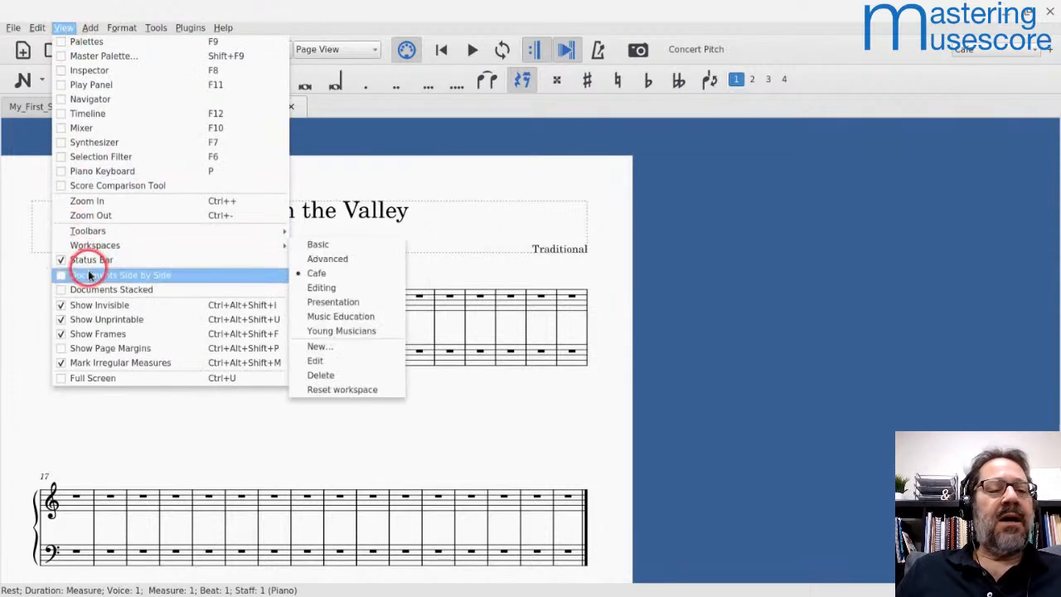
left_click(57, 274)
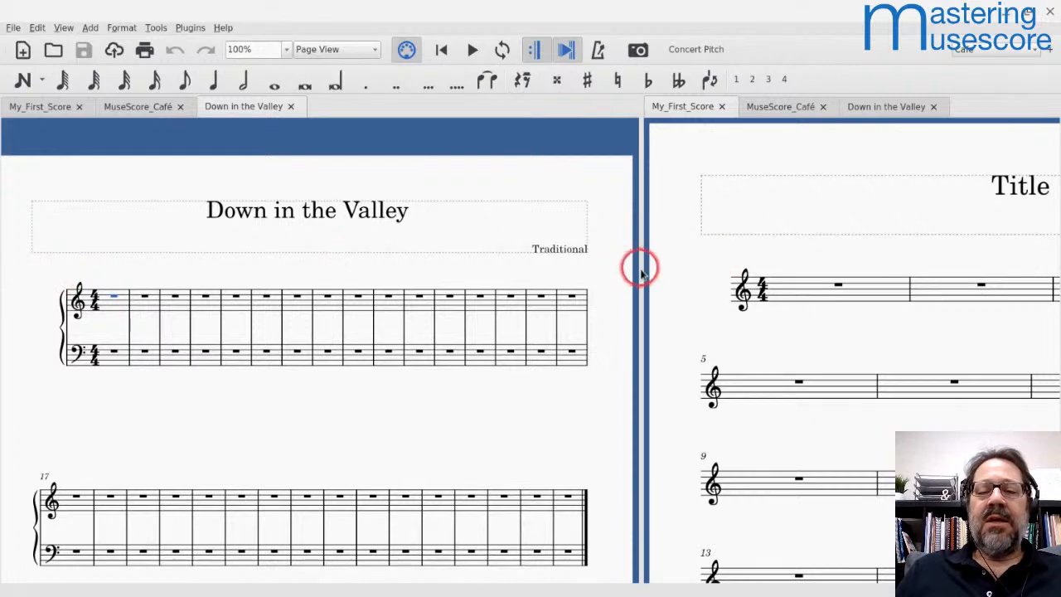
left_click_drag(637, 266, 513, 269)
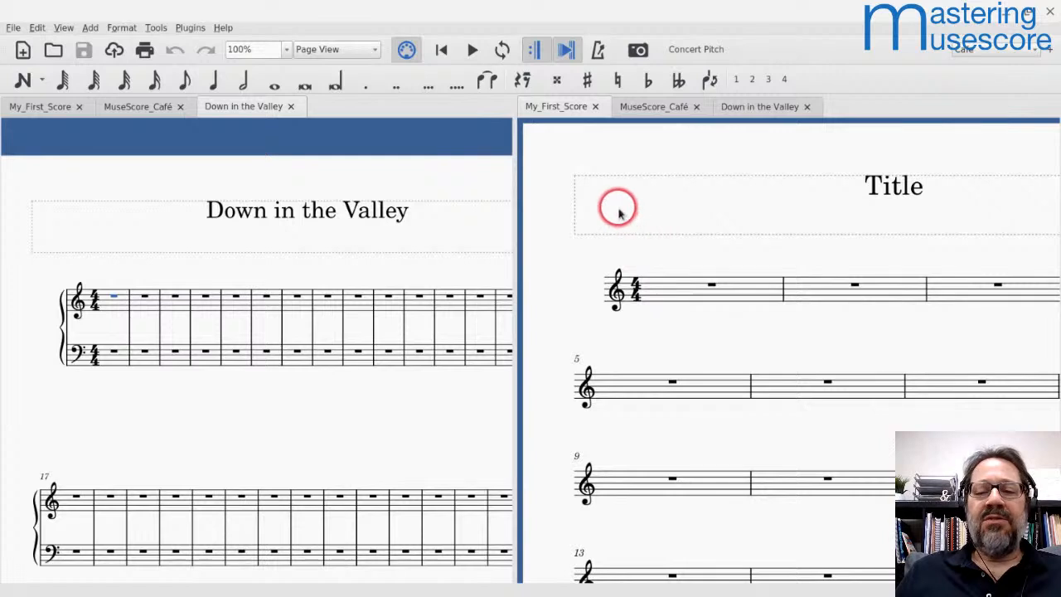
- Remove all measures from My_First_Score and delete its title text
left_click(650, 295)
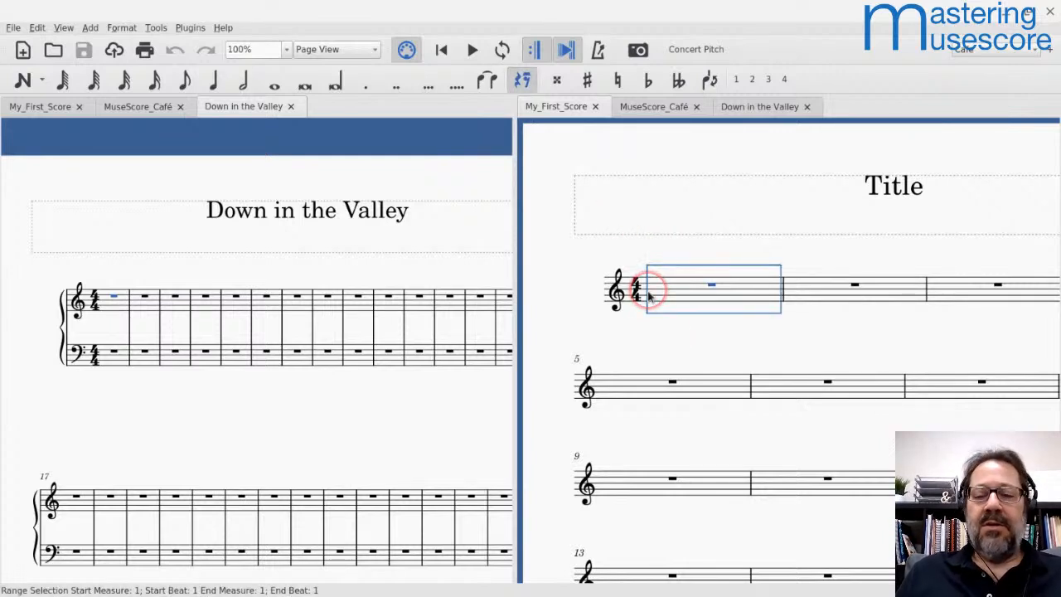
key("ctrl+shift+End")
key("ctrl+BackSpace")
scroll(650, 296, "up", 4)
left_click(875, 228)
key("BackSpace")
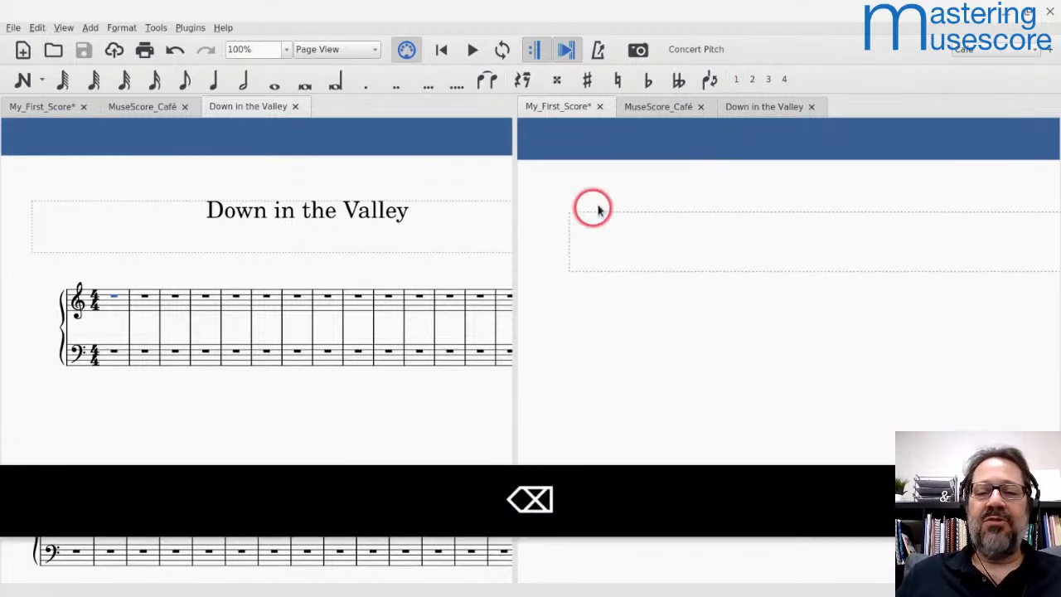
- Paste the lead sheet screenshot into My_First_Score's vertical frame and extend the frame's height below the image
left_click(667, 267)
key("ctrl+v")
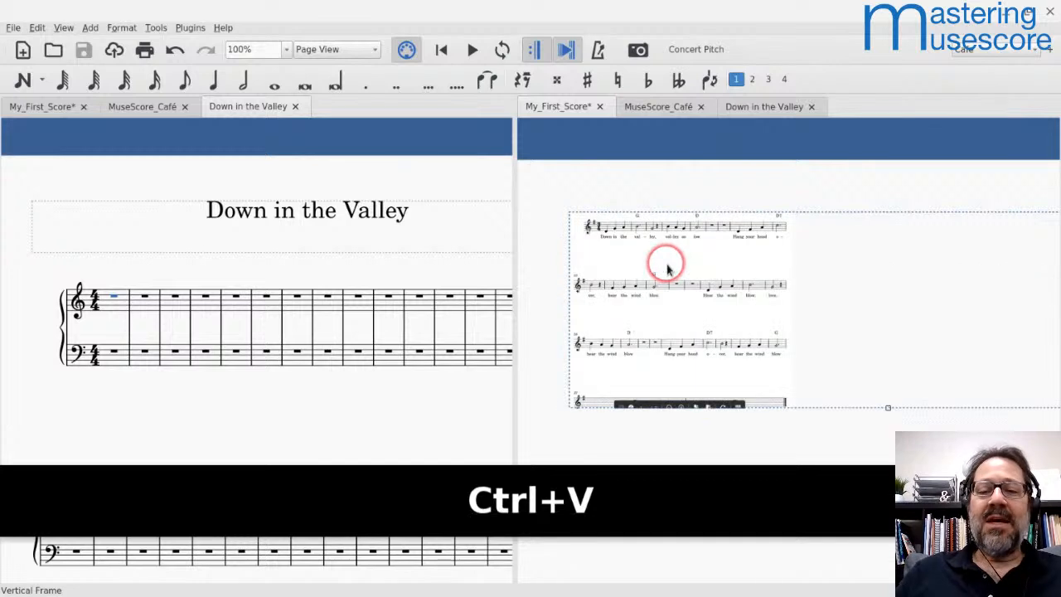
scroll(735, 346, "down", 2)
scroll(735, 346, "right", 1)
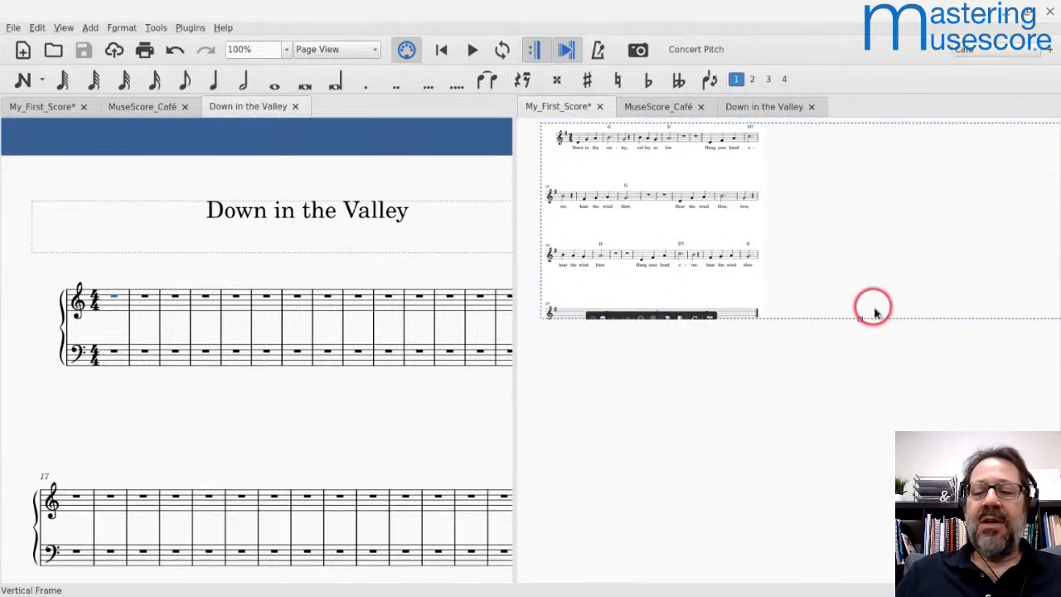
left_click_drag(860, 319, 864, 389)
- Enlarge the lead sheet image in My_First_Score until it spans about the full width of its frame
left_click(646, 262)
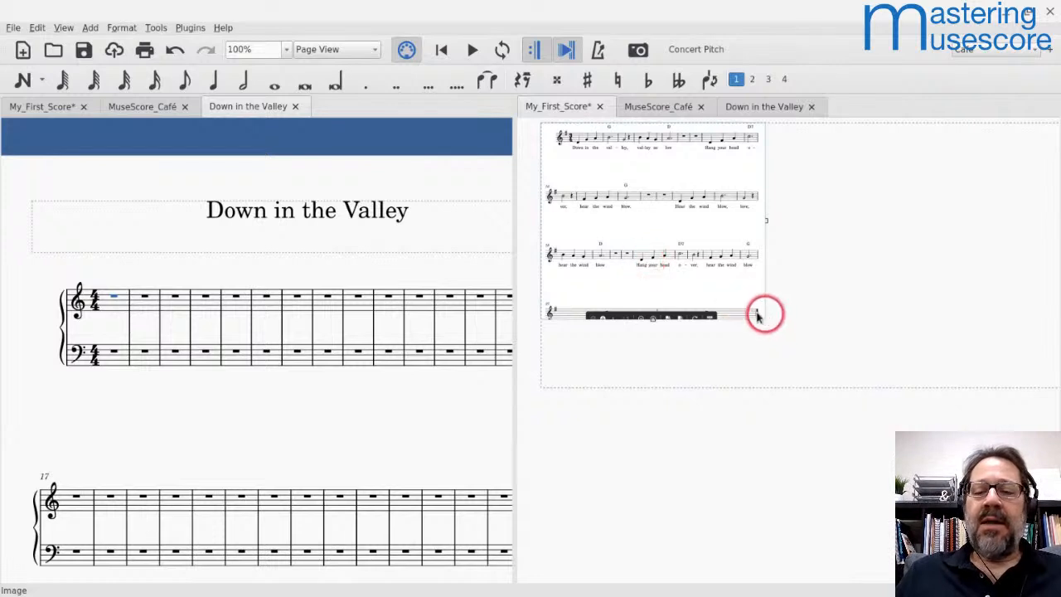
scroll(718, 319, "down", 3)
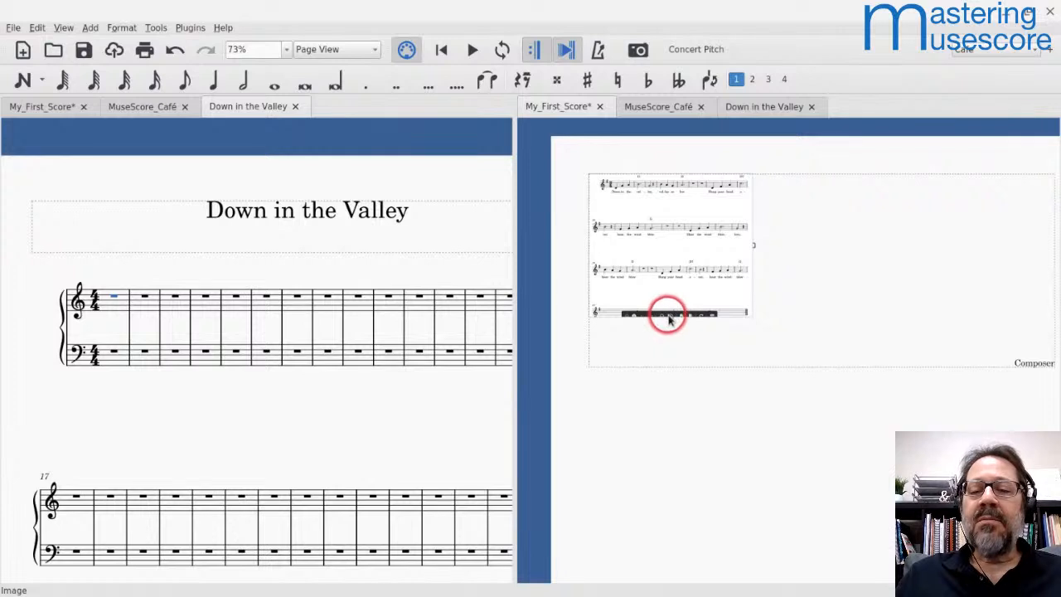
left_click_drag(671, 319, 750, 452)
mouse_move(749, 569)
left_mouse_down()
mouse_move(752, 585)
mouse_move(741, 576)
left_mouse_up()
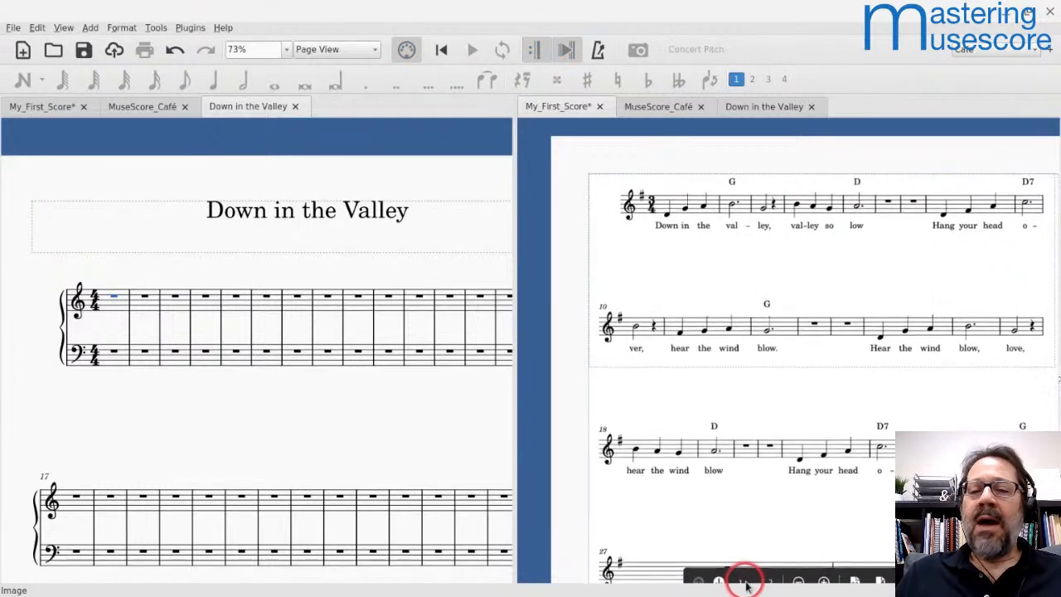
- Change the time signature at the start of Down in the Valley to 3/4 on both staves
scroll(392, 412, "down", 3)
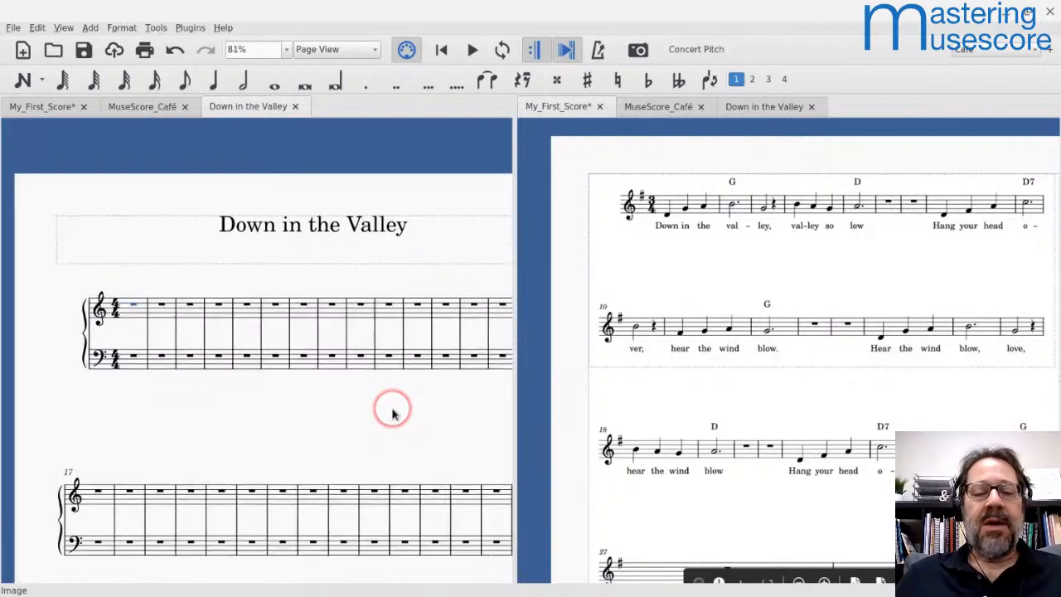
left_click_drag(392, 398, 375, 349)
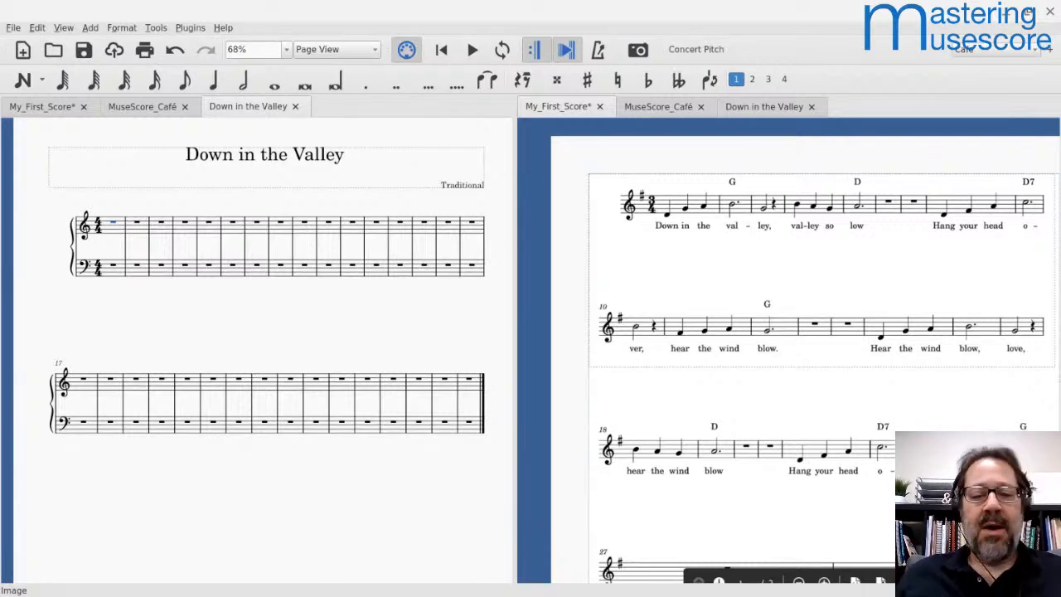
scroll(214, 294, "up", 3)
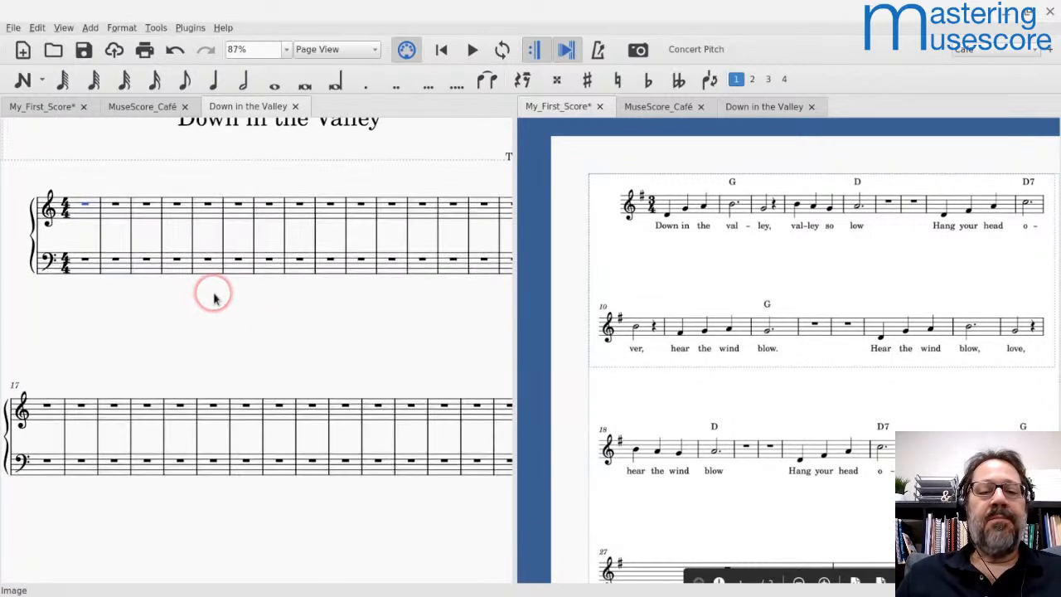
left_click(79, 213)
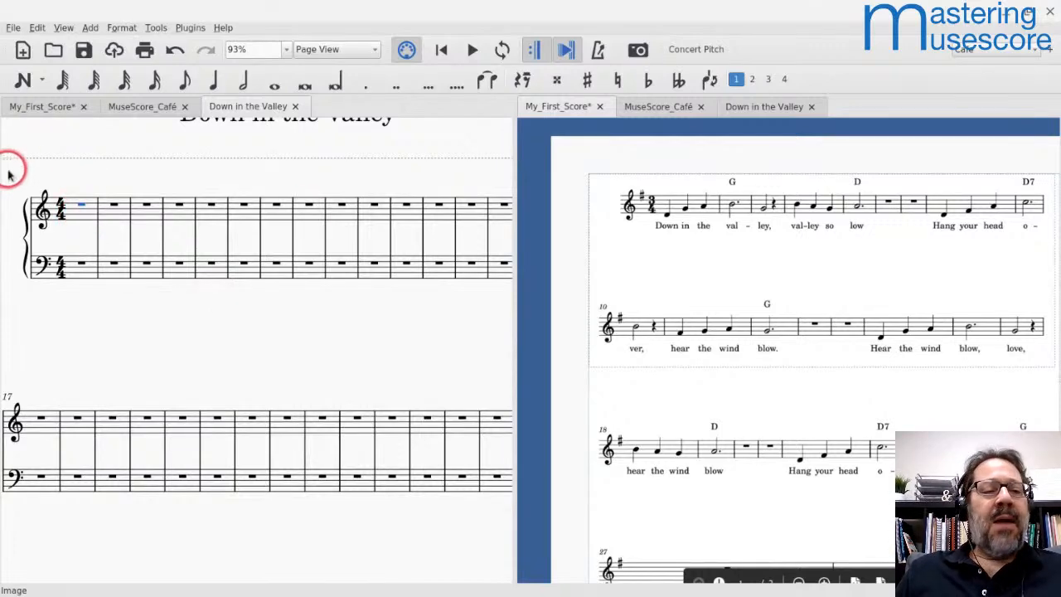
left_click_drag(8, 176, 39, 204)
left_click(730, 237)
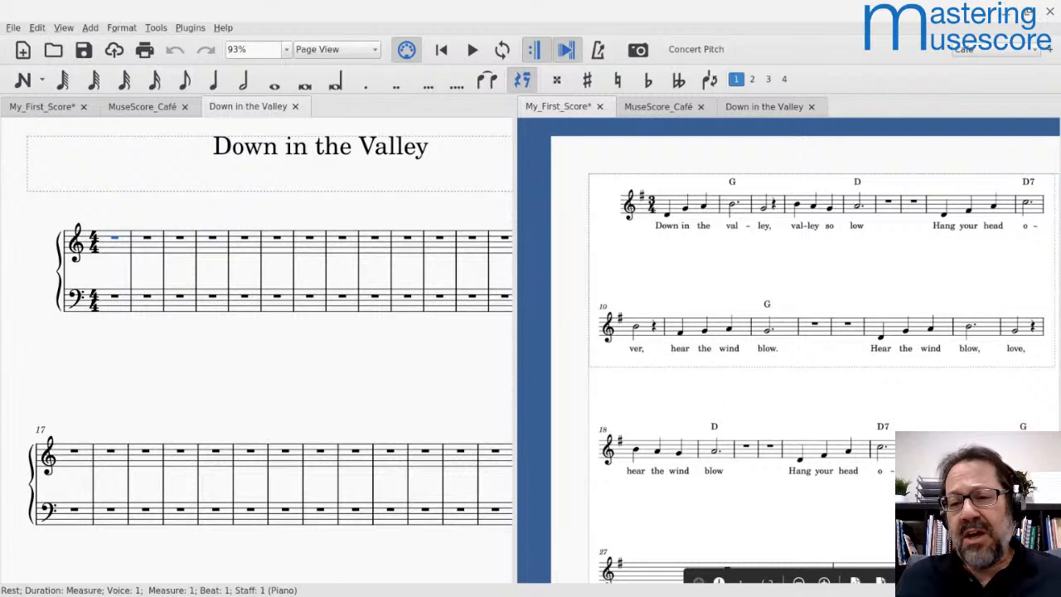
left_click(95, 254)
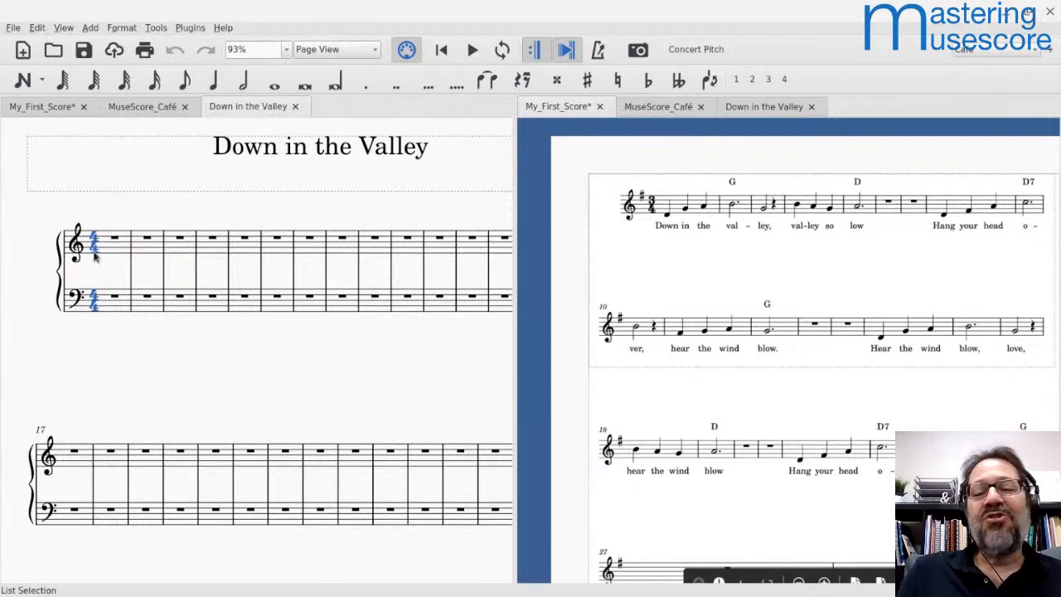
key("shift+t")
left_click(461, 7)
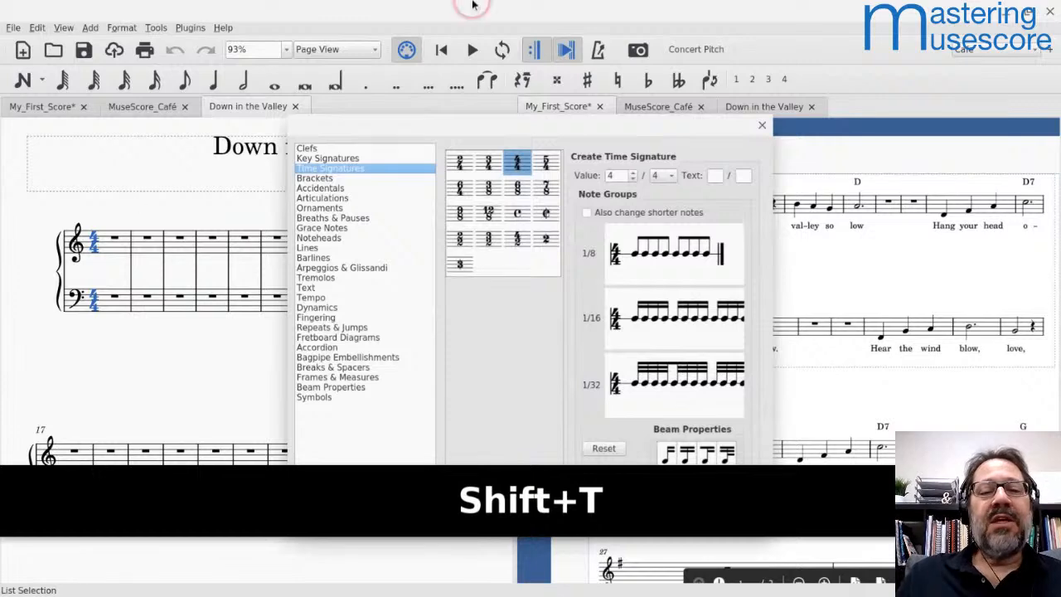
left_click_drag(385, 123, 369, 87)
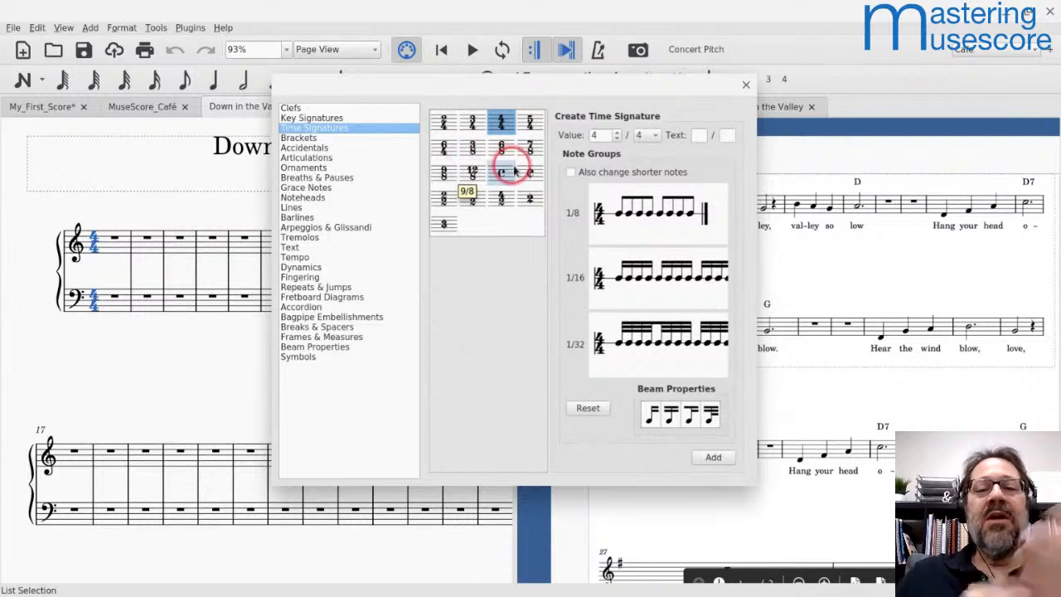
double_click(477, 125)
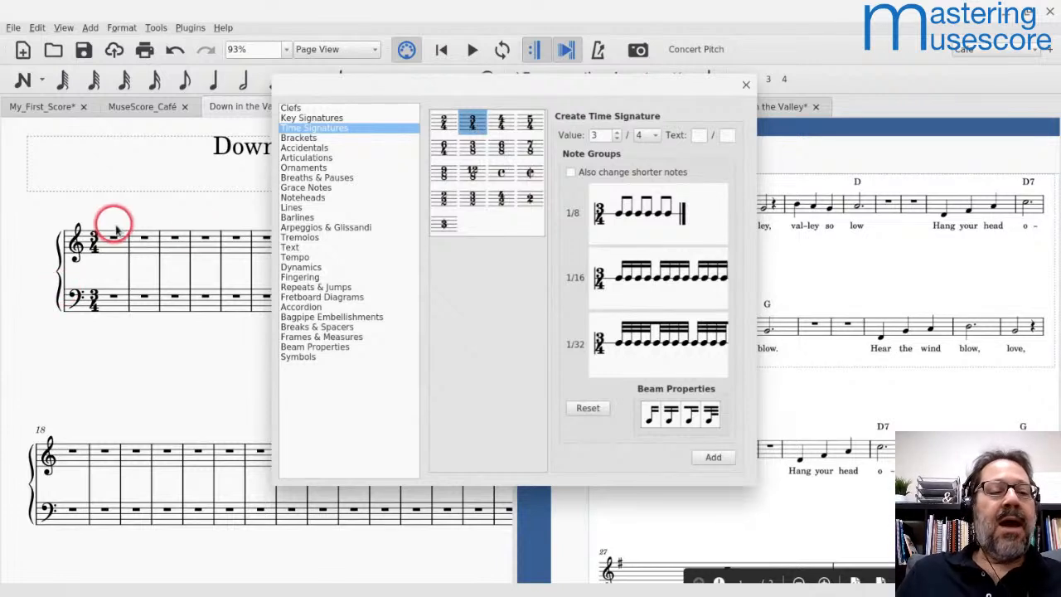
- Apply the G major key signature from measure 1 of Down in the Valley and close the Master Palette
left_click(111, 253)
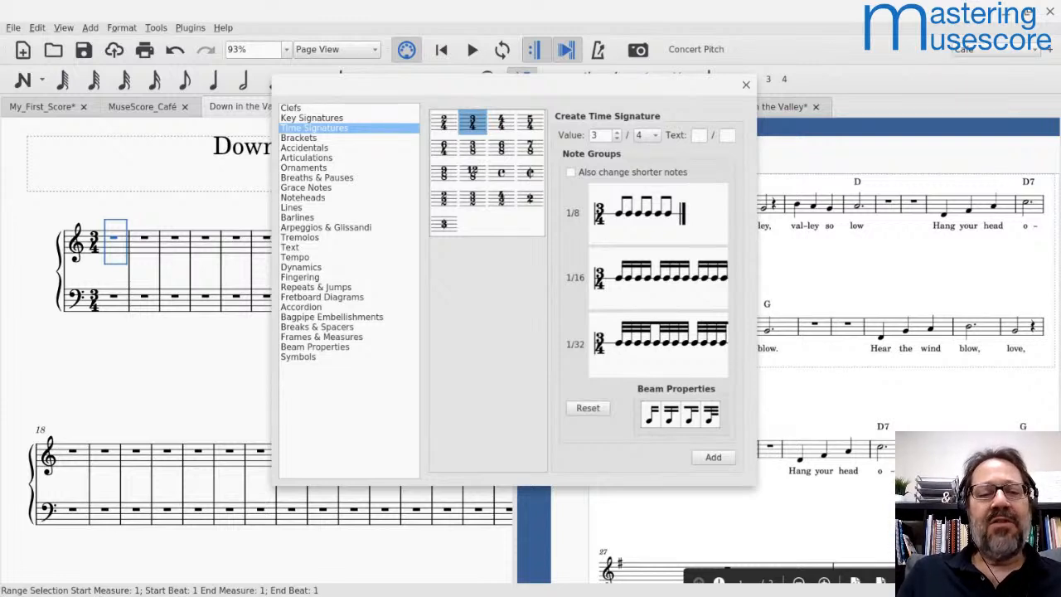
key("shift+k")
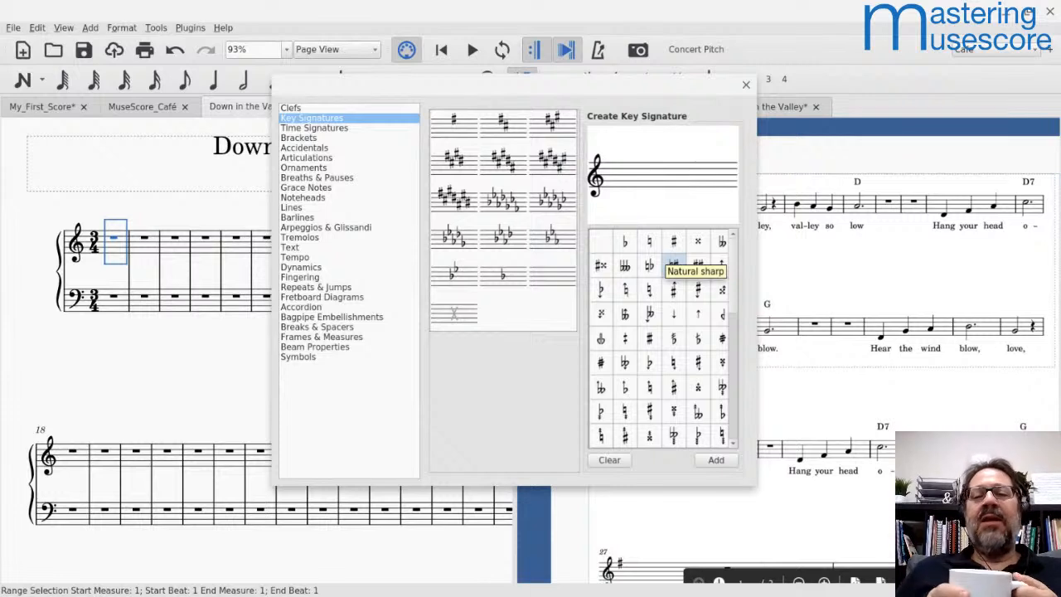
left_click(605, 241)
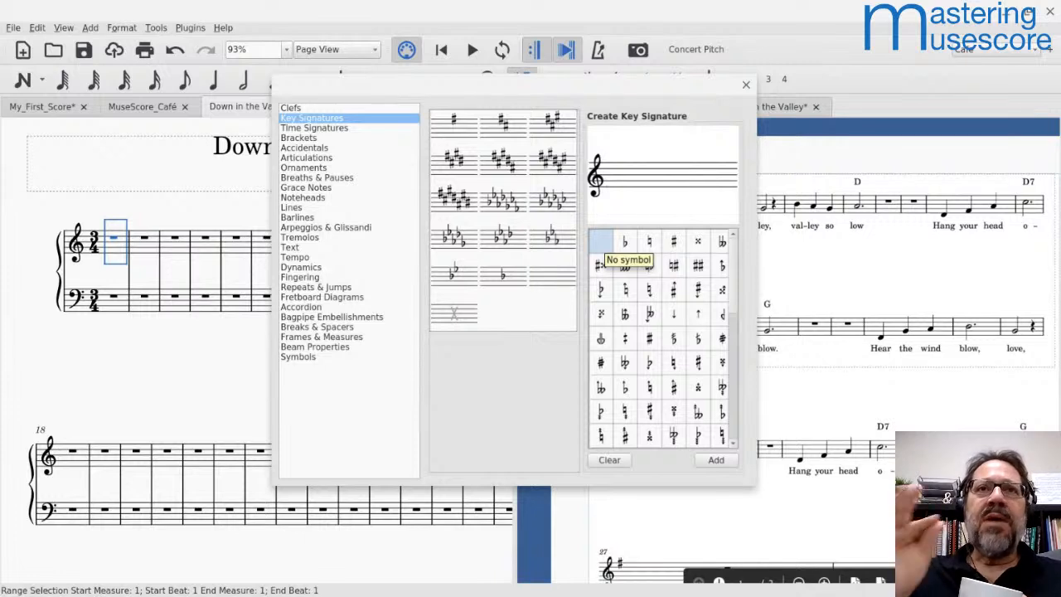
left_click(673, 292)
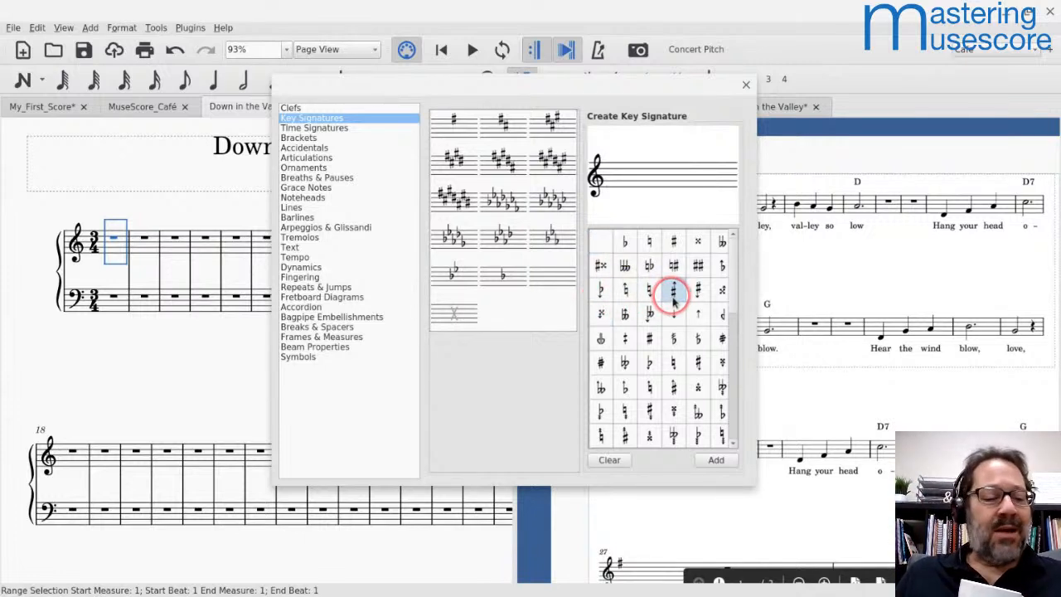
mouse_move(674, 292)
left_mouse_down()
mouse_move(610, 73)
mouse_move(741, 228)
mouse_move(688, 244)
mouse_move(658, 213)
mouse_move(470, 140)
left_mouse_up()
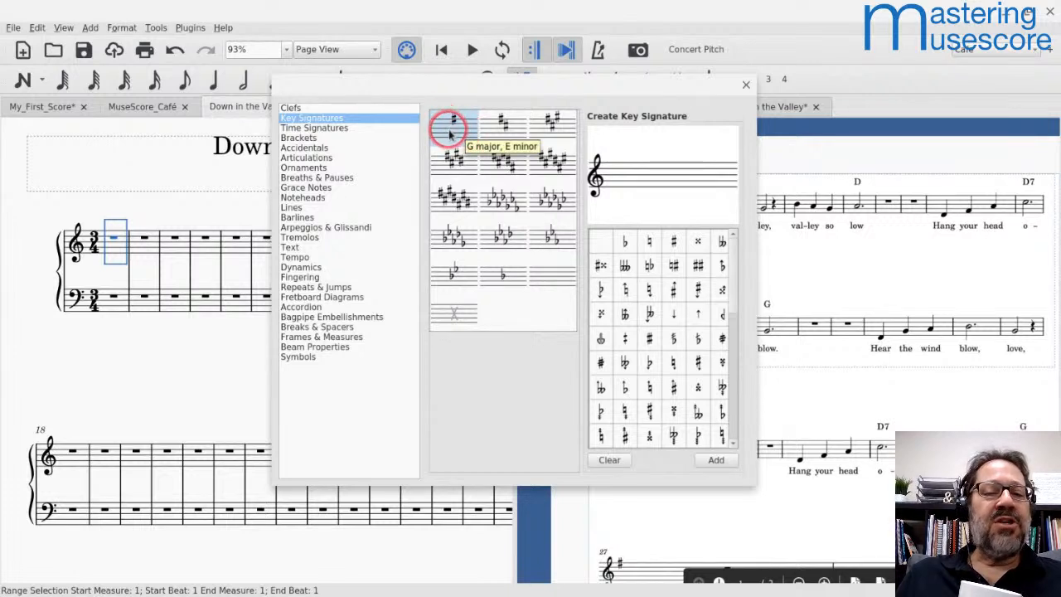
double_click(450, 133)
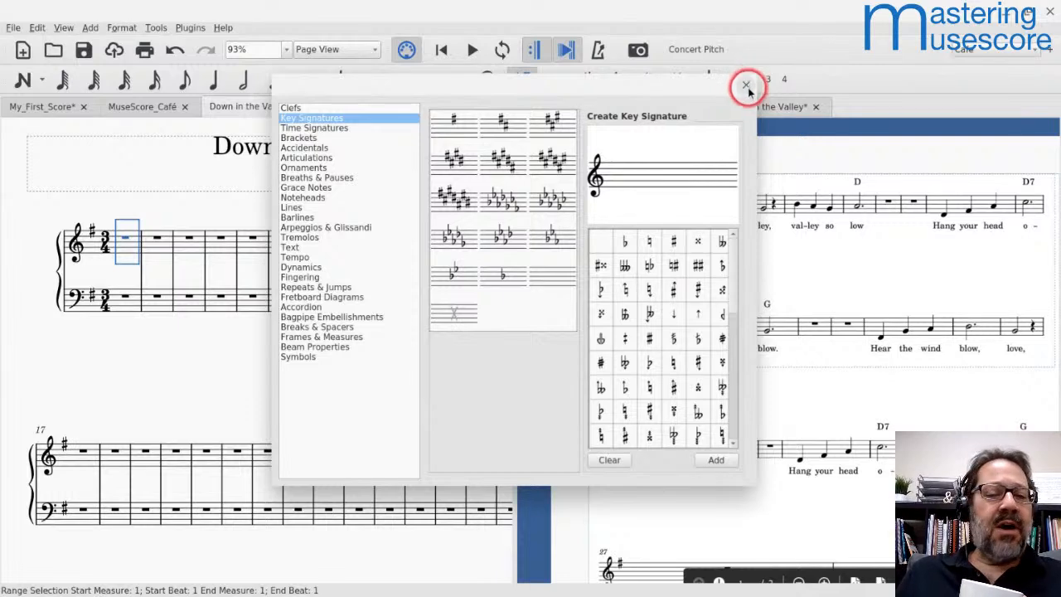
left_click(746, 88)
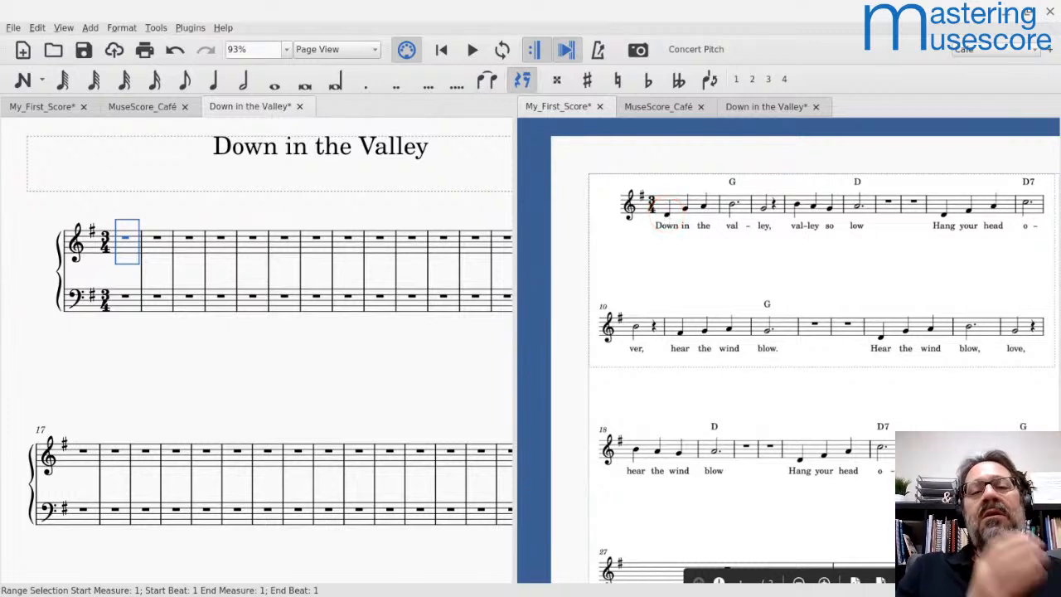
- Try entering quarter notes D4, G4 and A4 in measure 1 and a half note B4 in measure 2 of the treble staff
key("n")
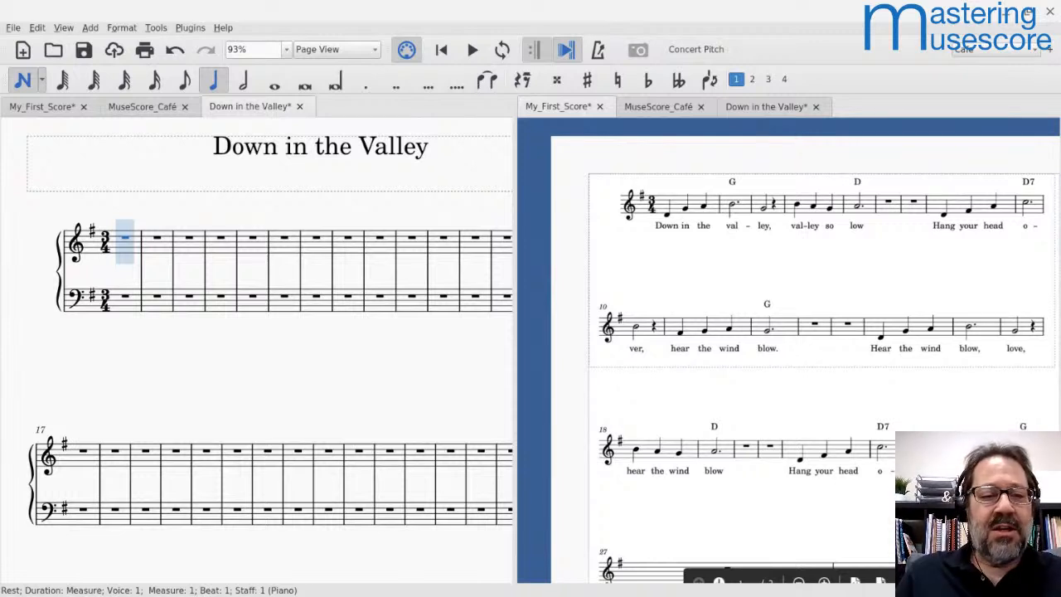
key("g")
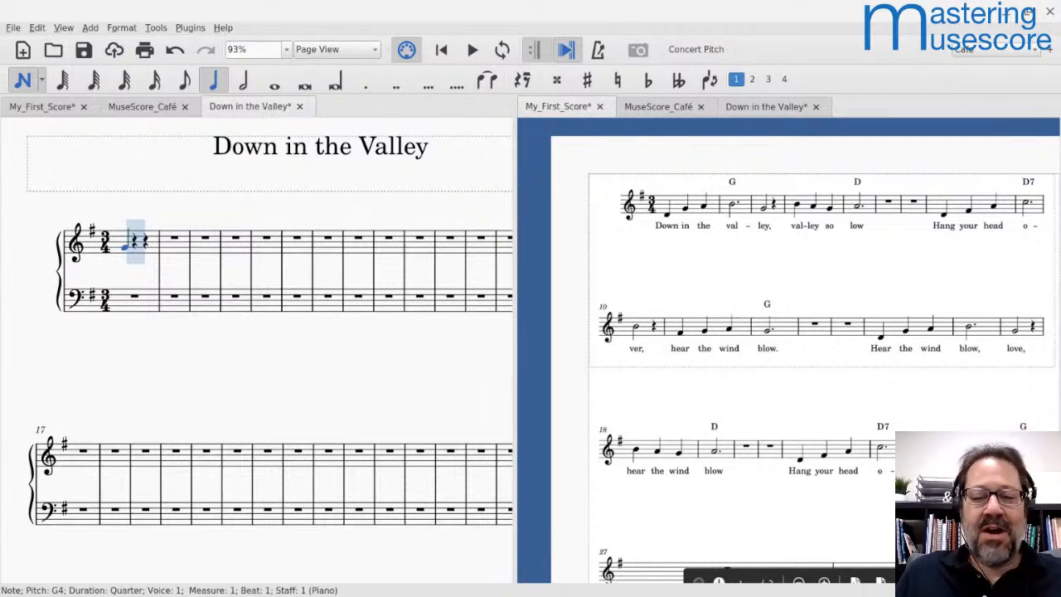
key("Escape")
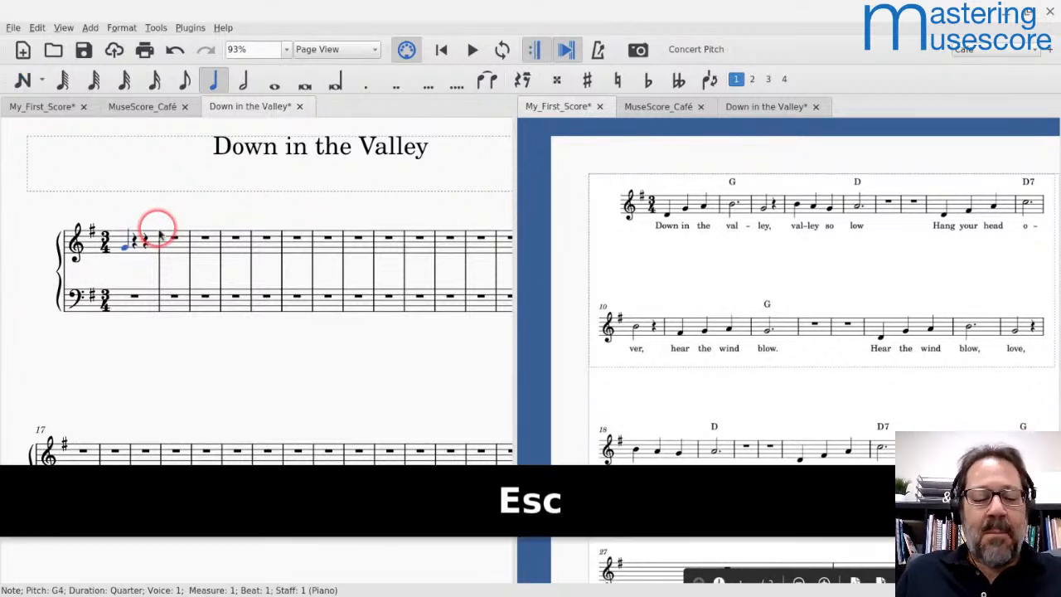
key("5")
key("d")
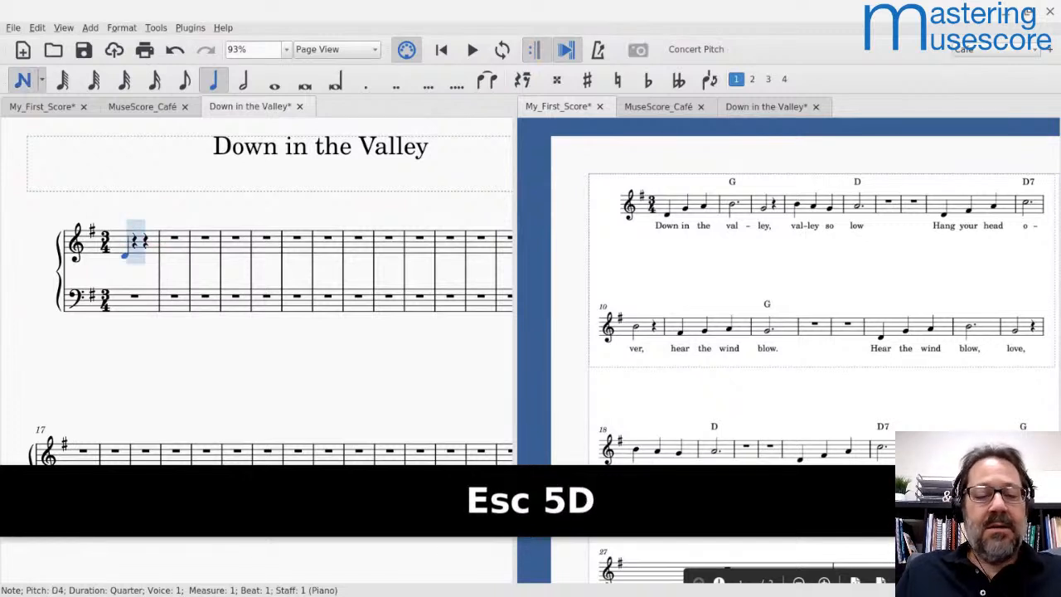
key("g")
key("a")
key("6")
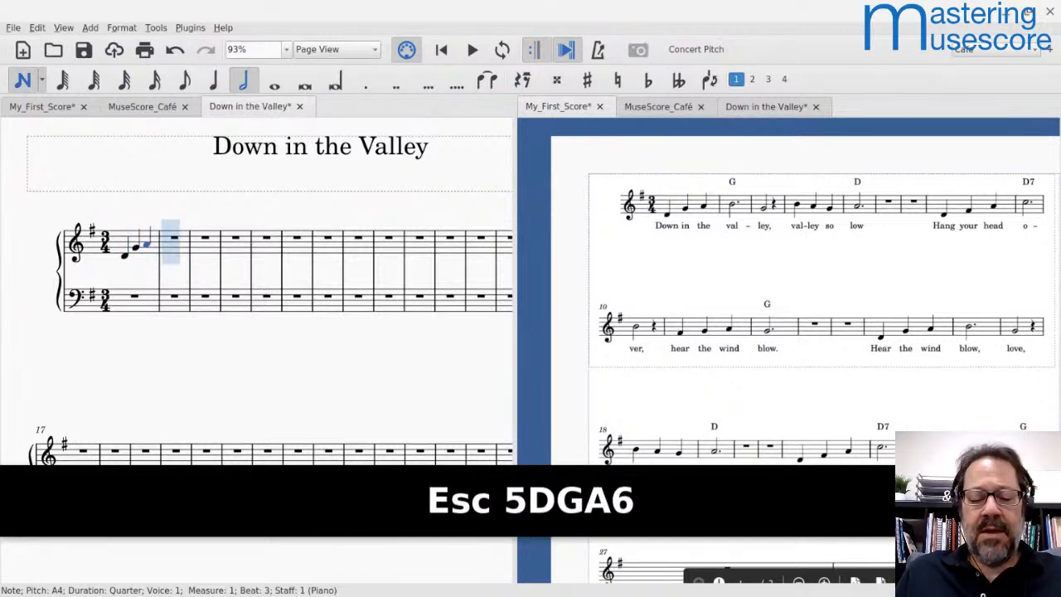
key("b")
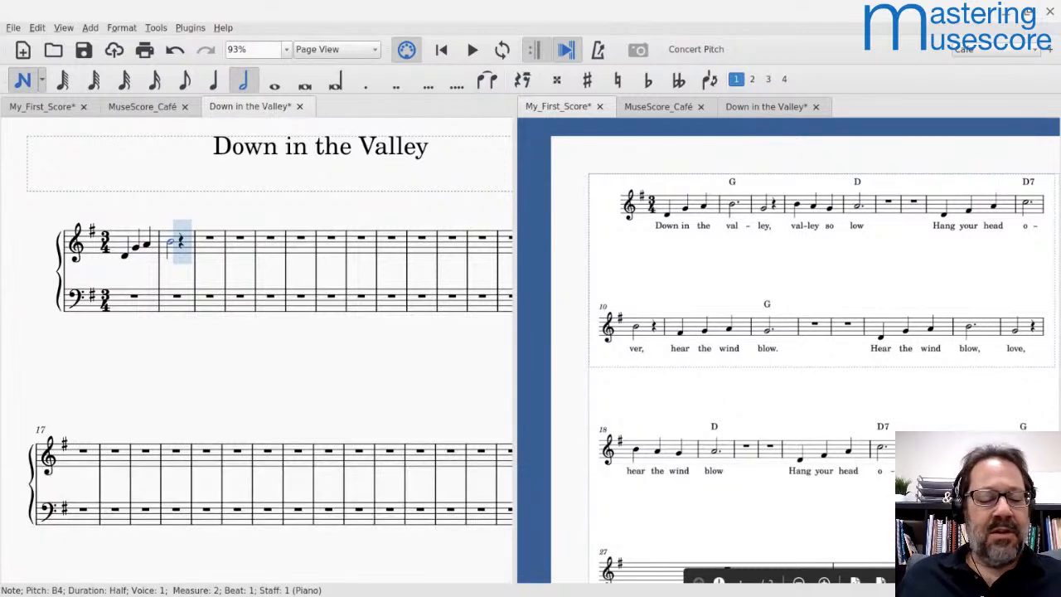
- Undo all the notes entered in measures 1 and 2, keeping note input at measure 1
key("ctrl+z")
key("ctrl+z")
key("ctrl+z")
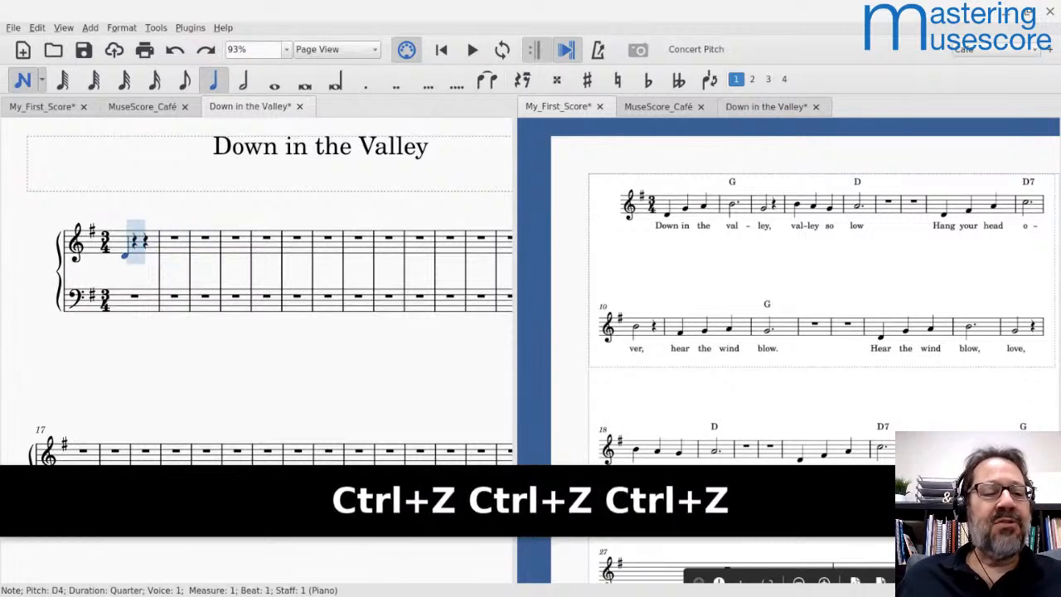
key("ctrl+z")
key("ctrl+z")
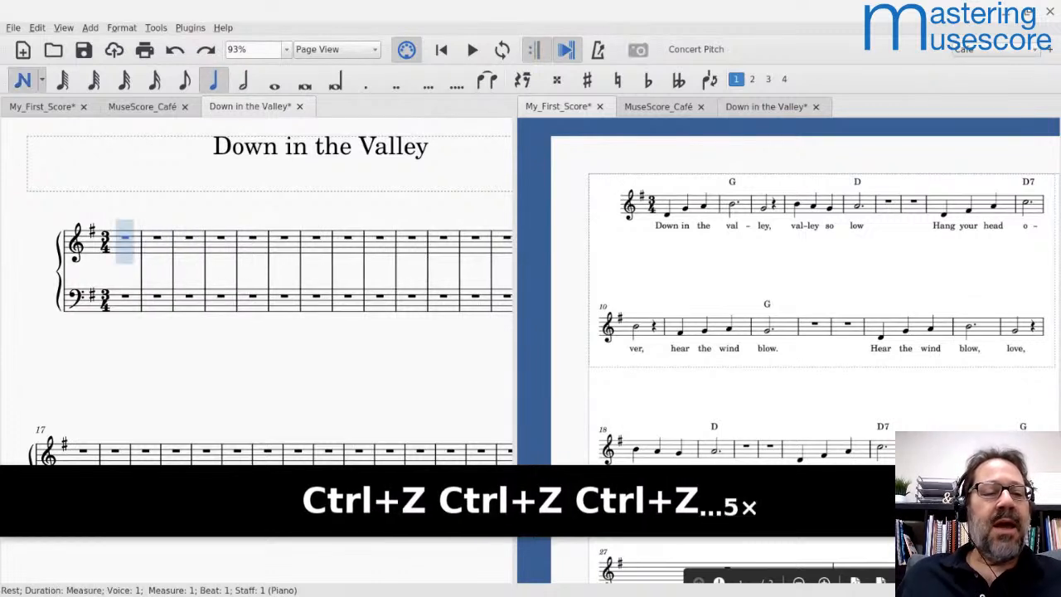
- Enter quarter notes D4, G4 and A4 in measure 1 and a dotted half note B4 in measure 2 of the treble staff
key("5")
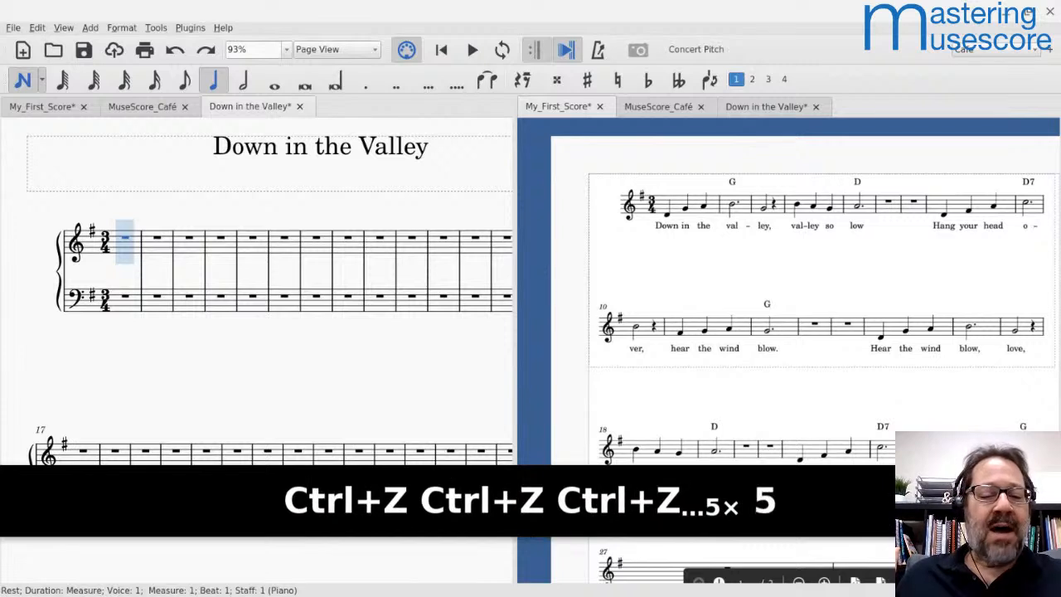
key("d")
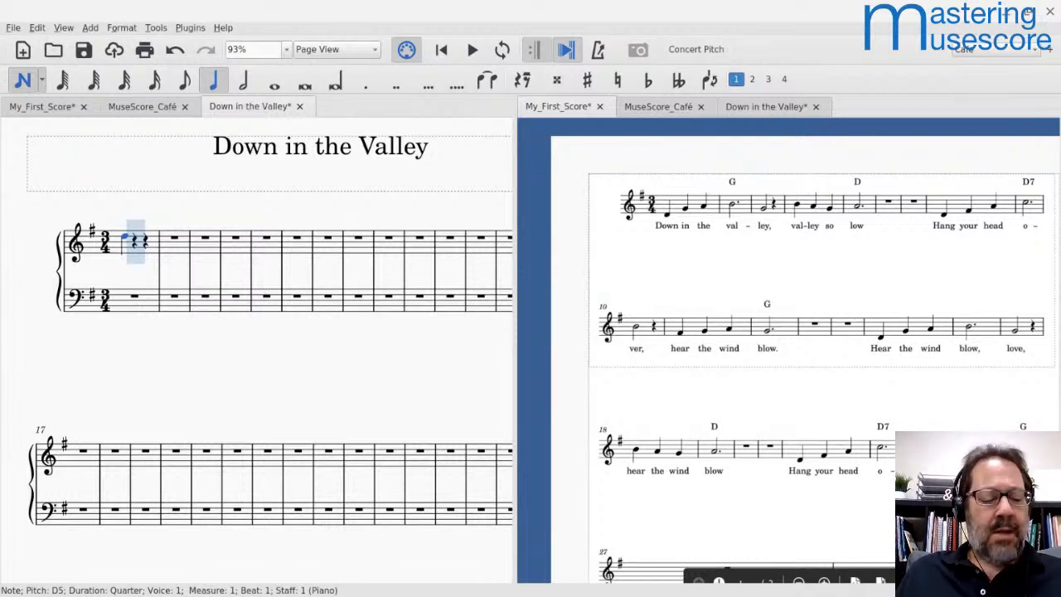
key("ctrl+Down")
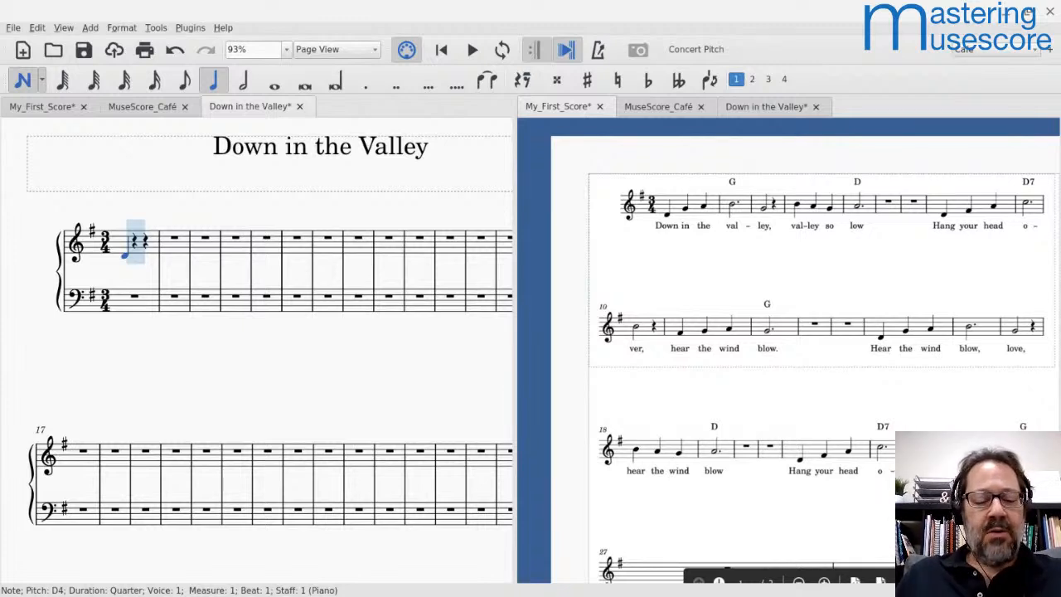
key("g")
key("a")
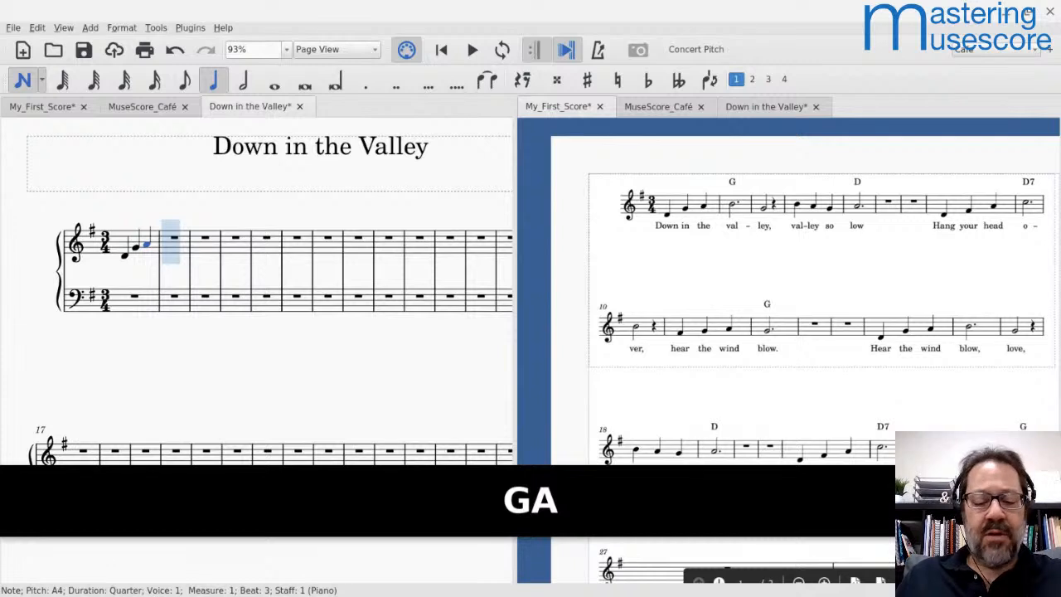
key("6")
key("period")
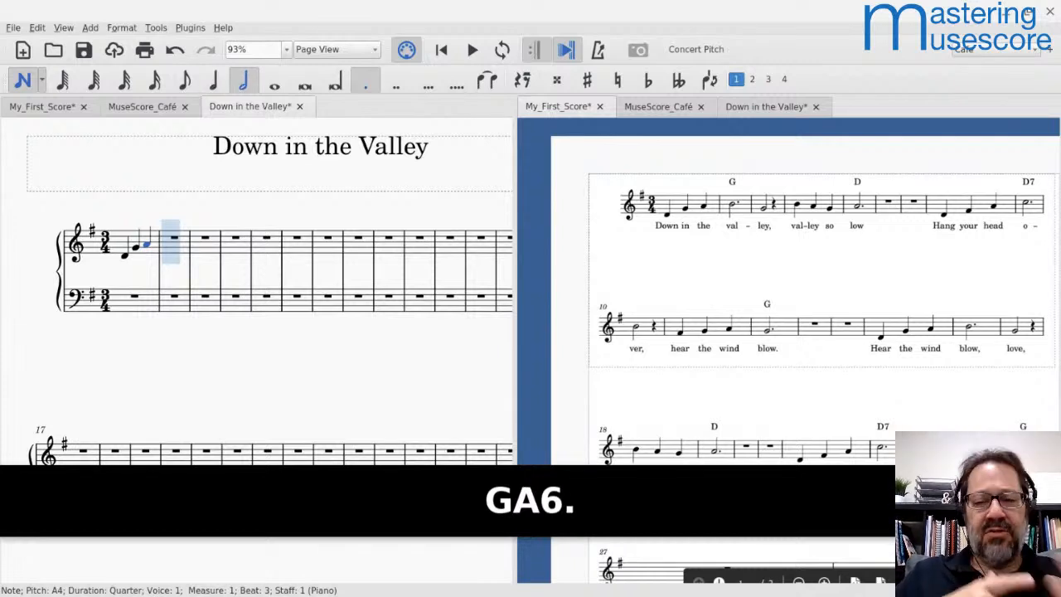
key("b")
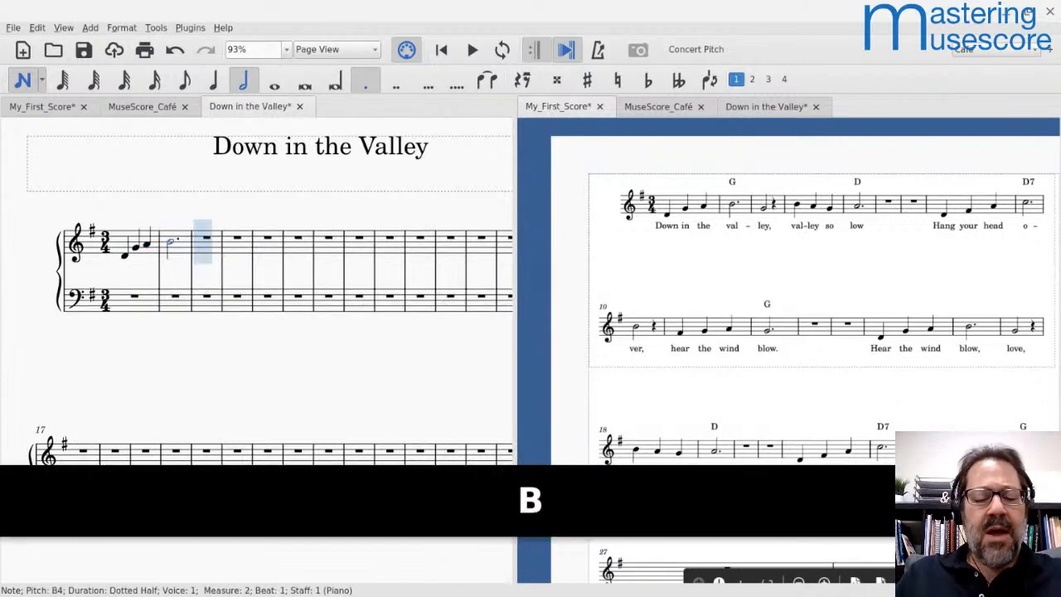
- Enter a half note G4 followed by a quarter rest in measure 3 of the treble staff
key("g")
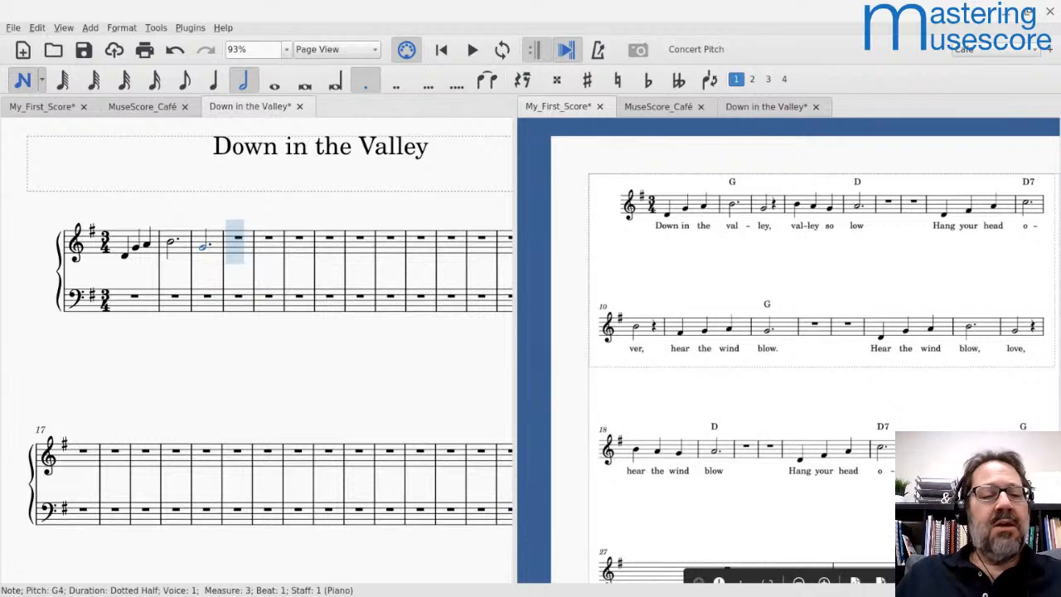
key("ctrl+z")
key("6")
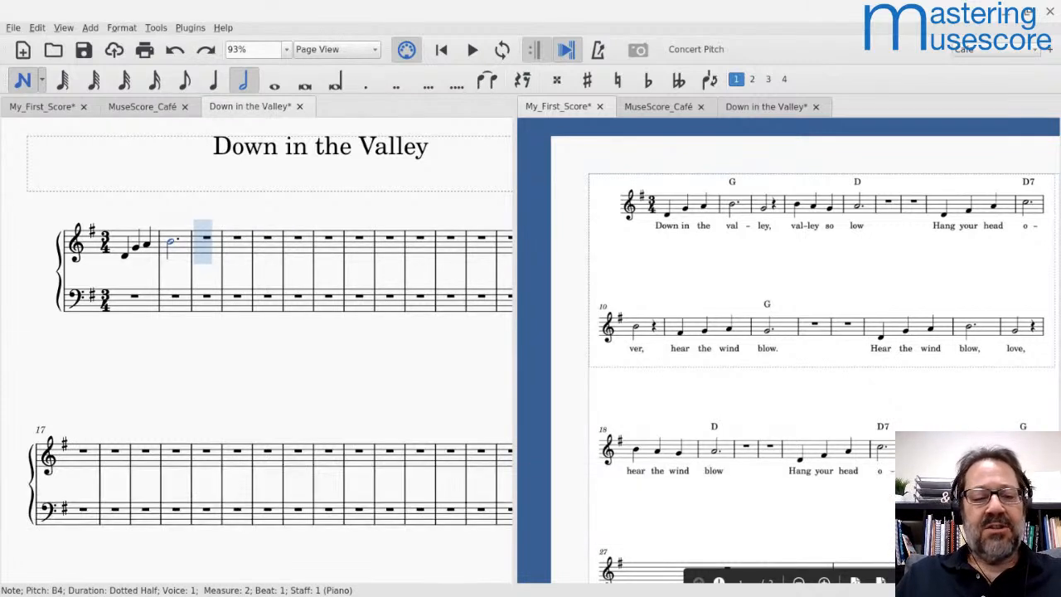
key("g")
key("5")
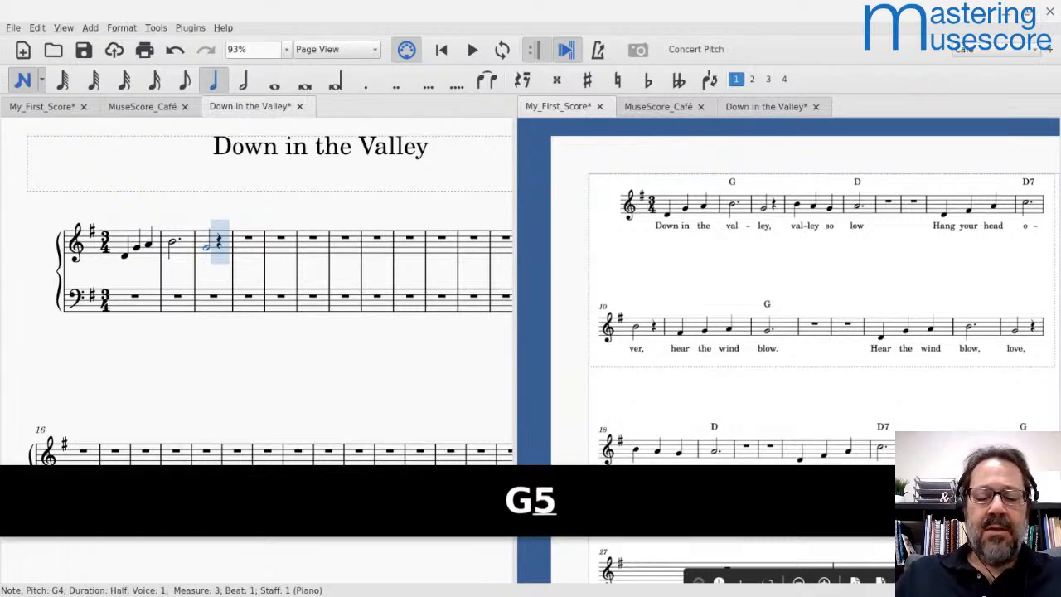
key("0")
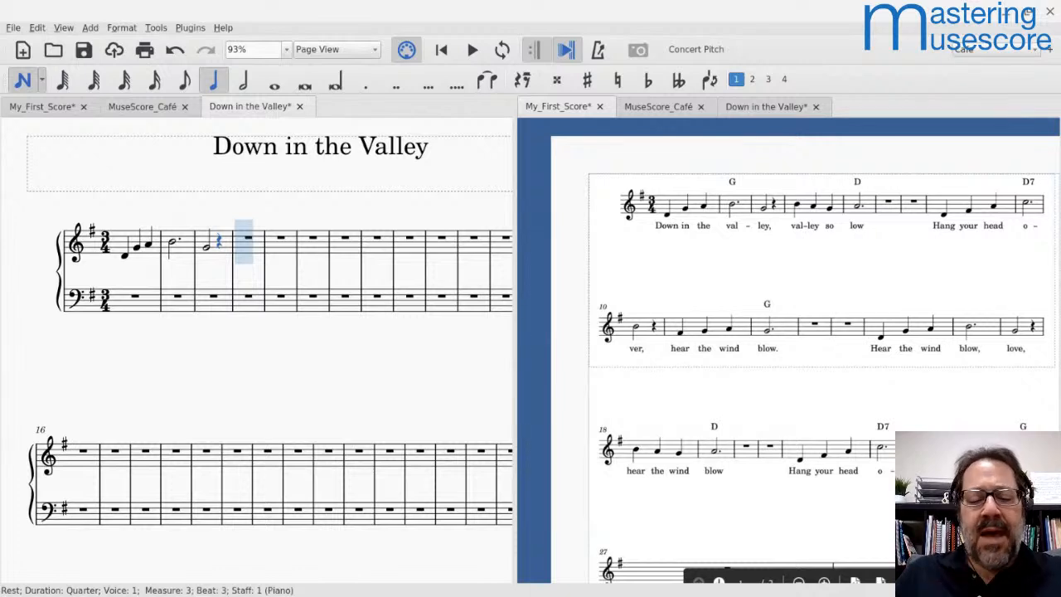
- Enter quarter notes B4, A4 and G4 in measure 4 and a dotted half note A4 in measure 5 of the treble staff
key("5")
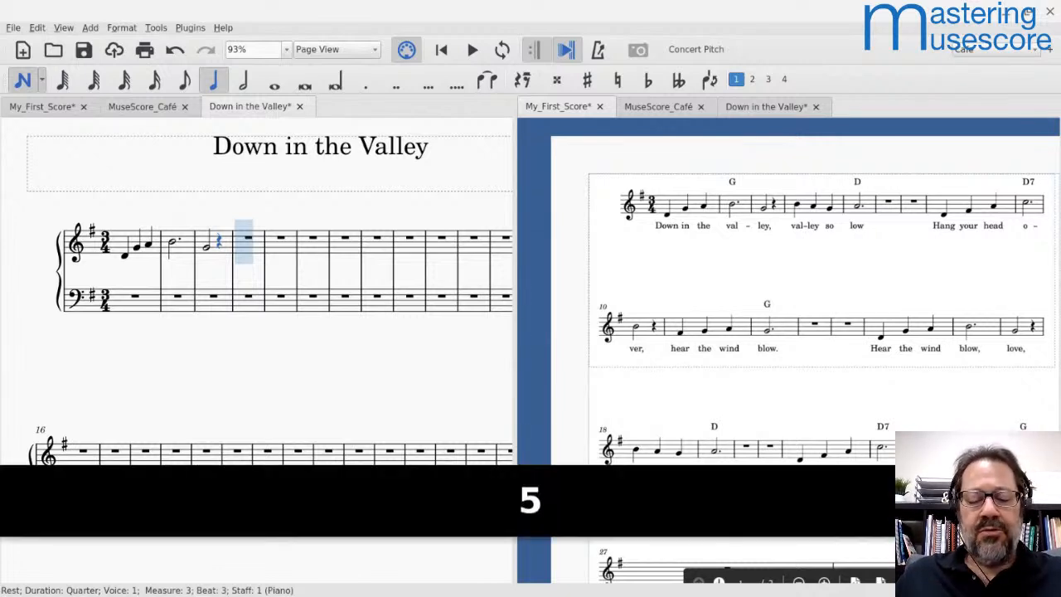
key("b")
key("a")
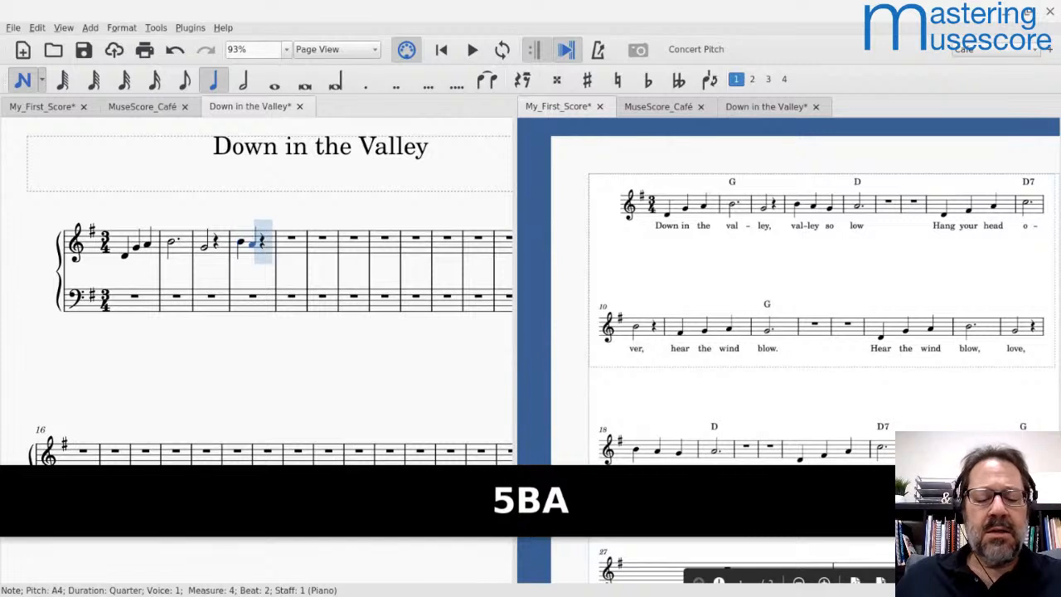
key("g")
key("6")
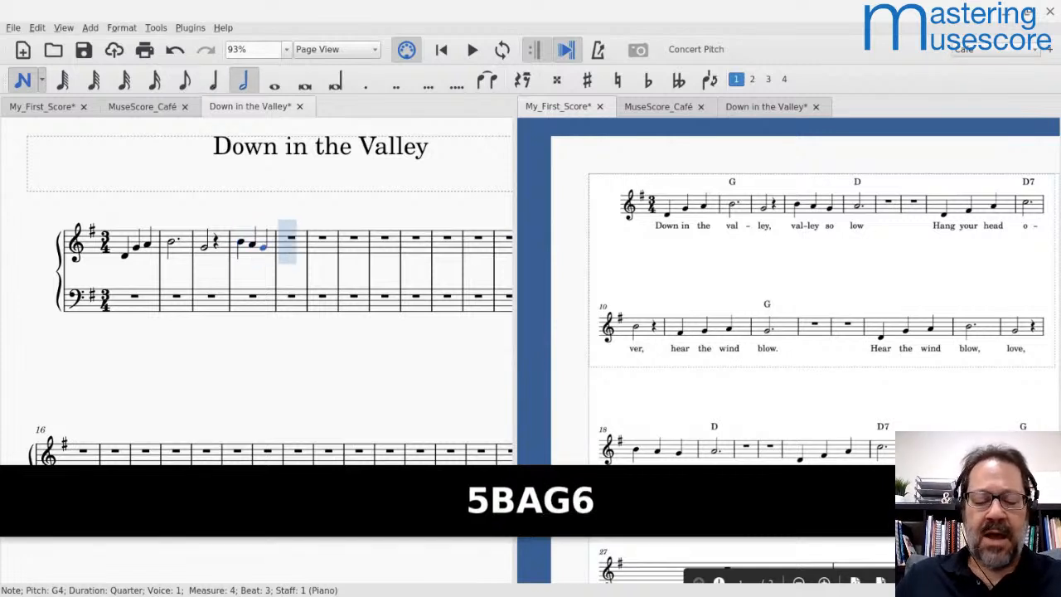
key("period")
key("a")
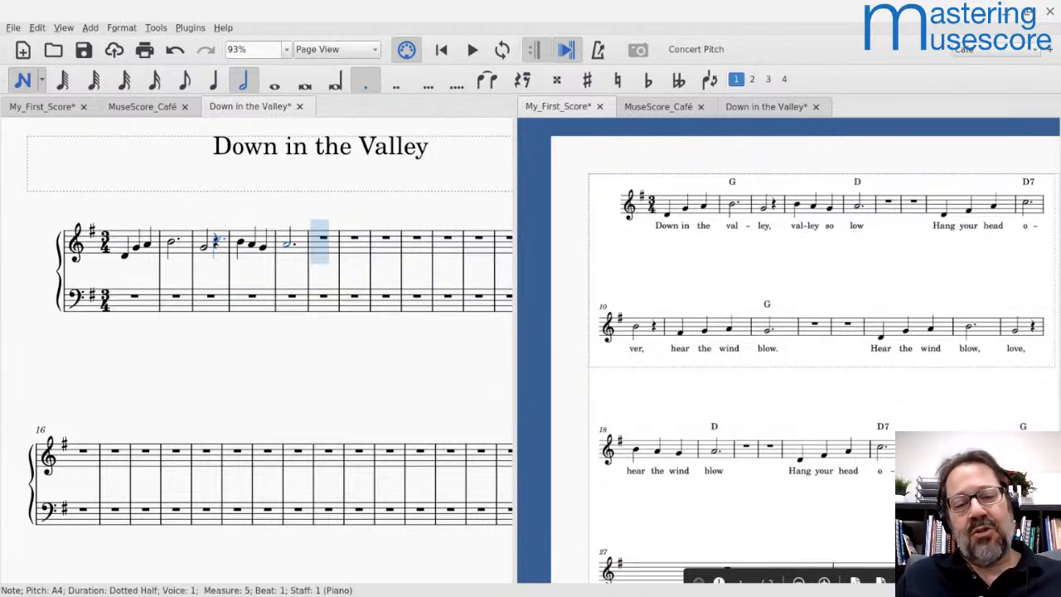
- Step the note input cursor through empty measures 6 to 8 and bring it back to measure 6
key("Right")
key("Right")
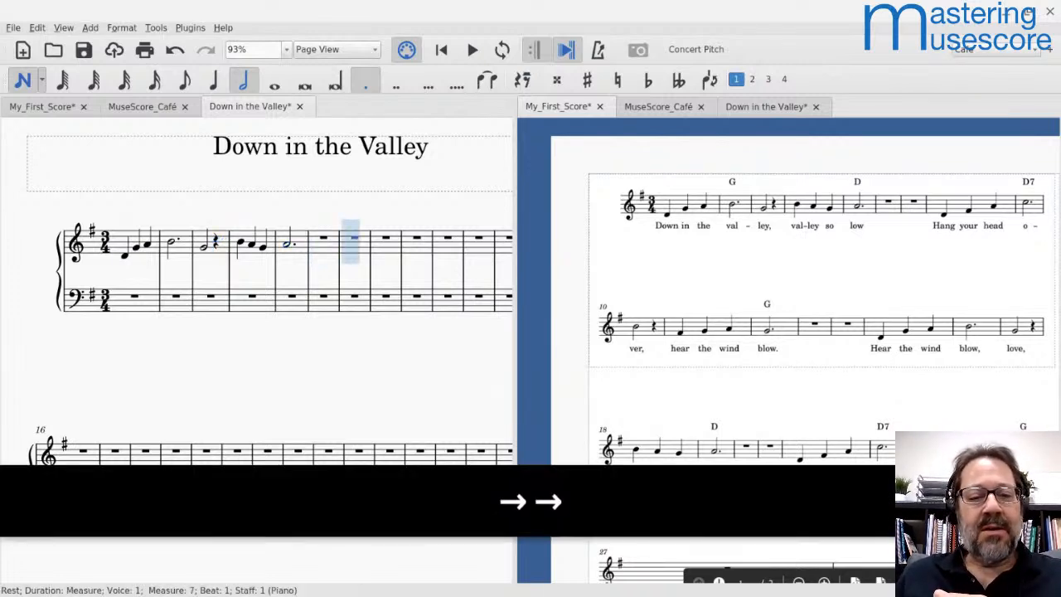
key("Right")
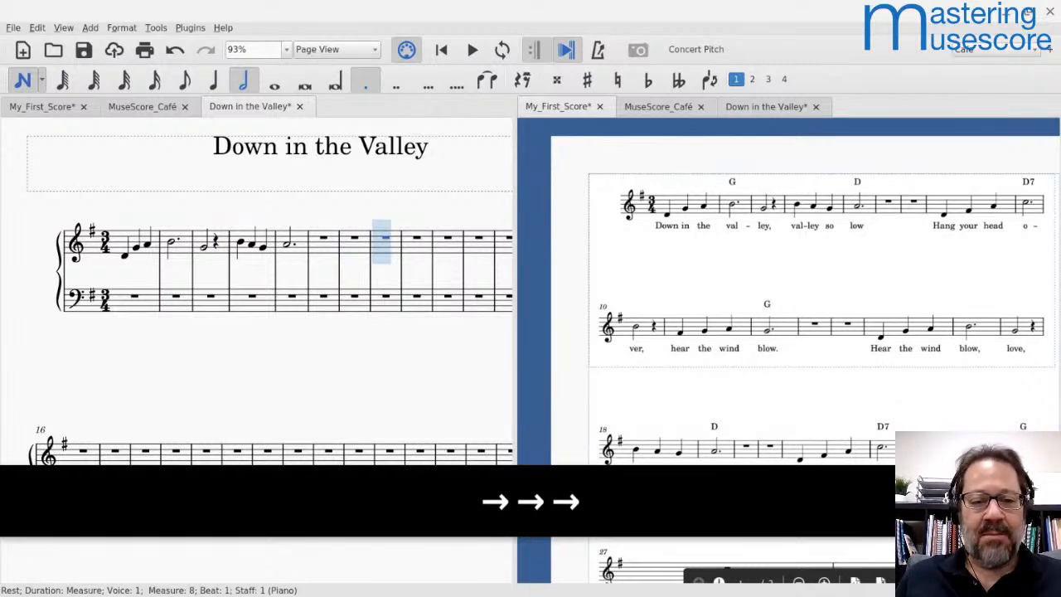
key("ctrl+Left")
key("ctrl+Left")
key("ctrl+Left")
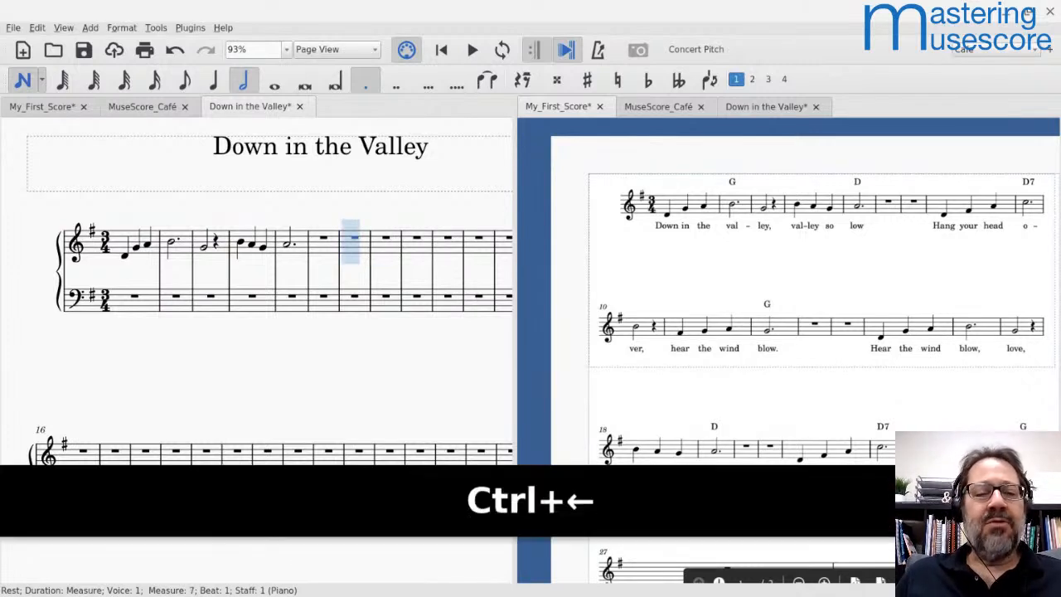
key("ctrl+Right")
key("ctrl+Right")
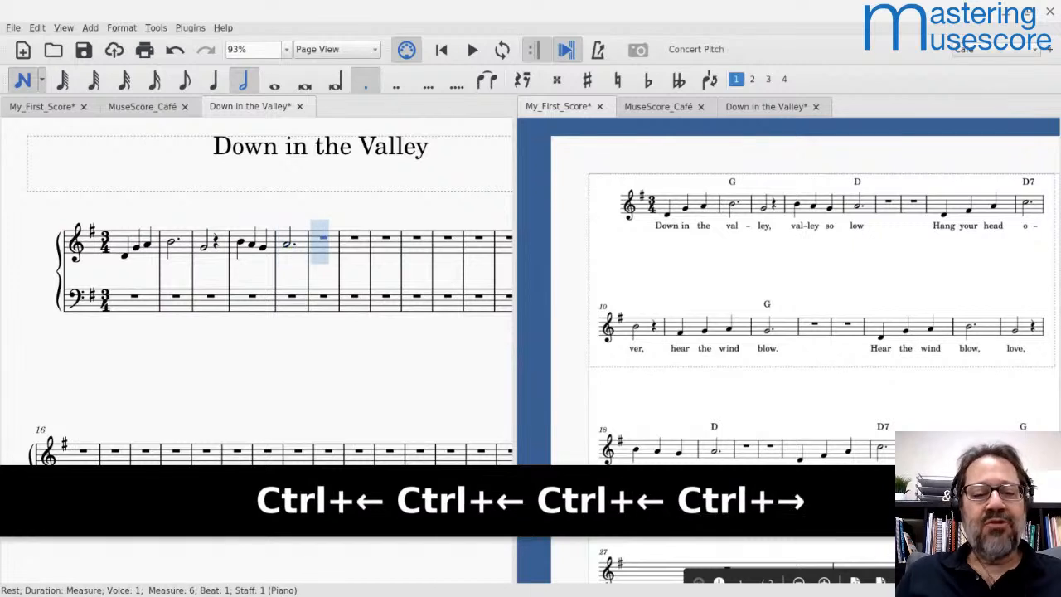
key("ctrl+Right")
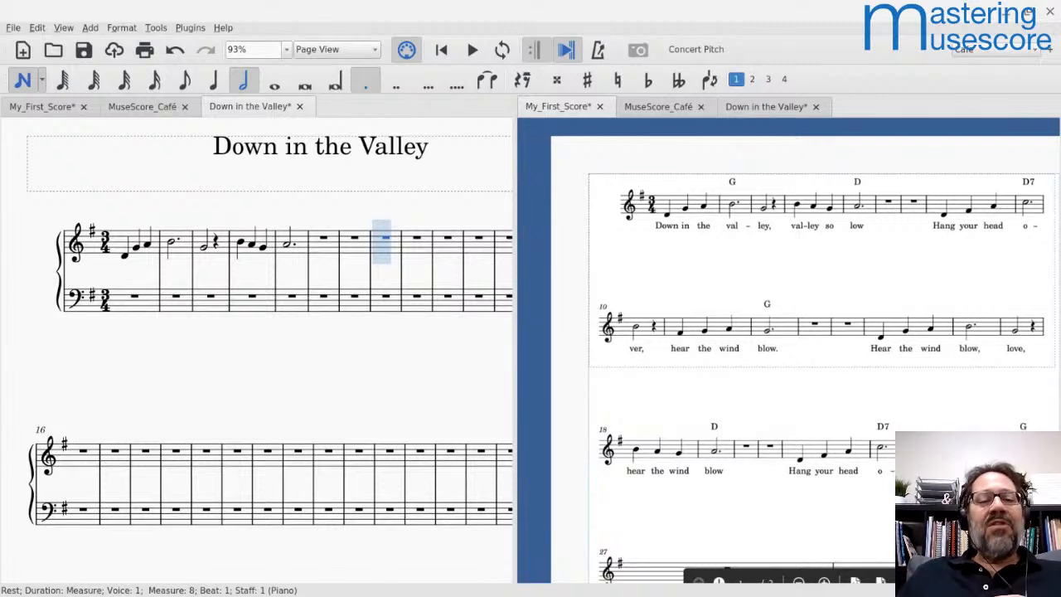
key("Left")
key("Left")
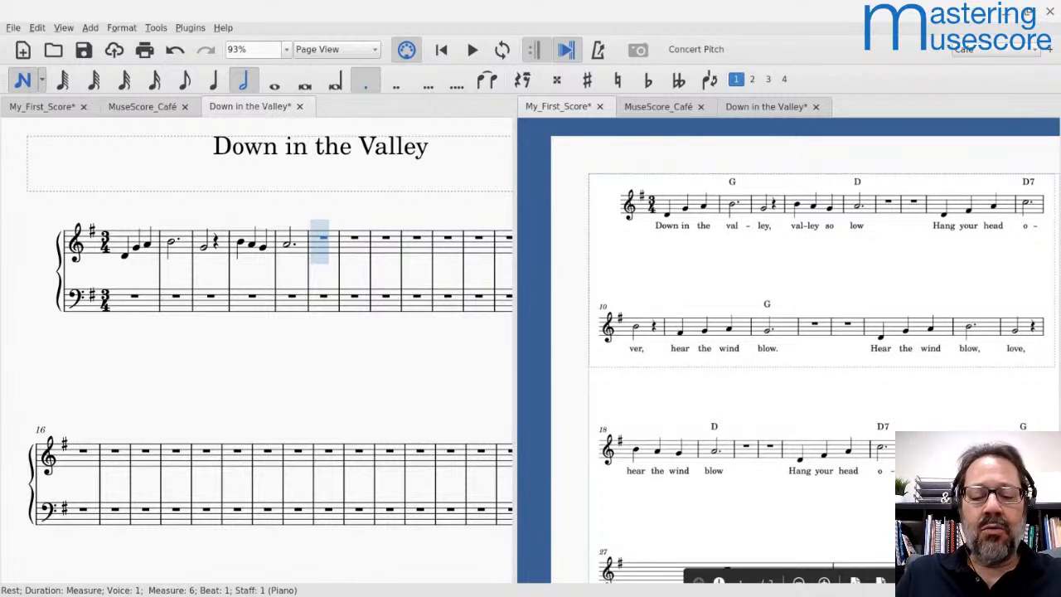
- Enter a whole rest from the start of measure 6, leave note input and select the full-measure rest in measure 8
key("7")
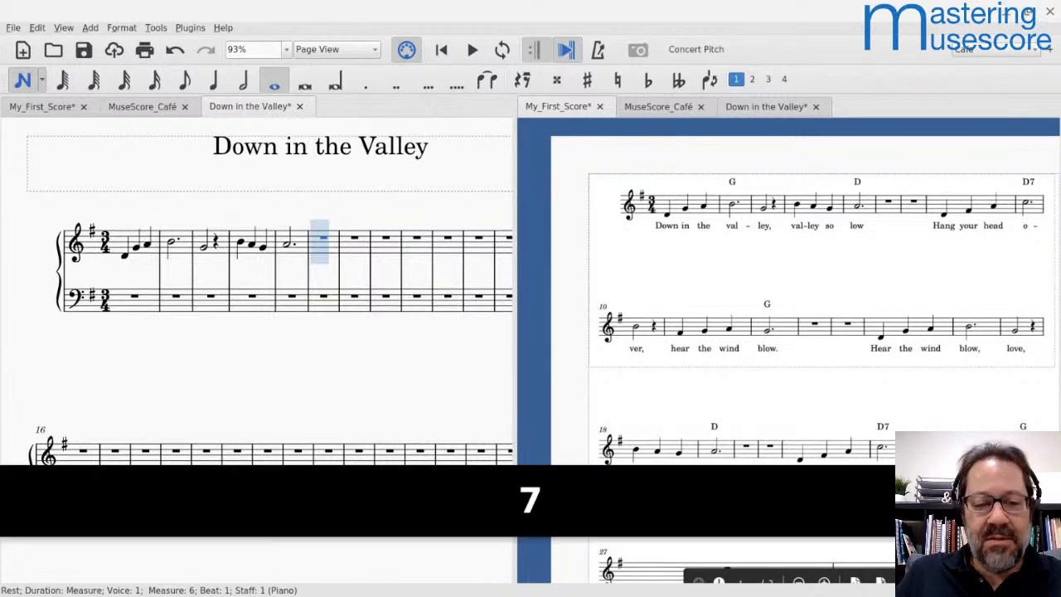
key("0")
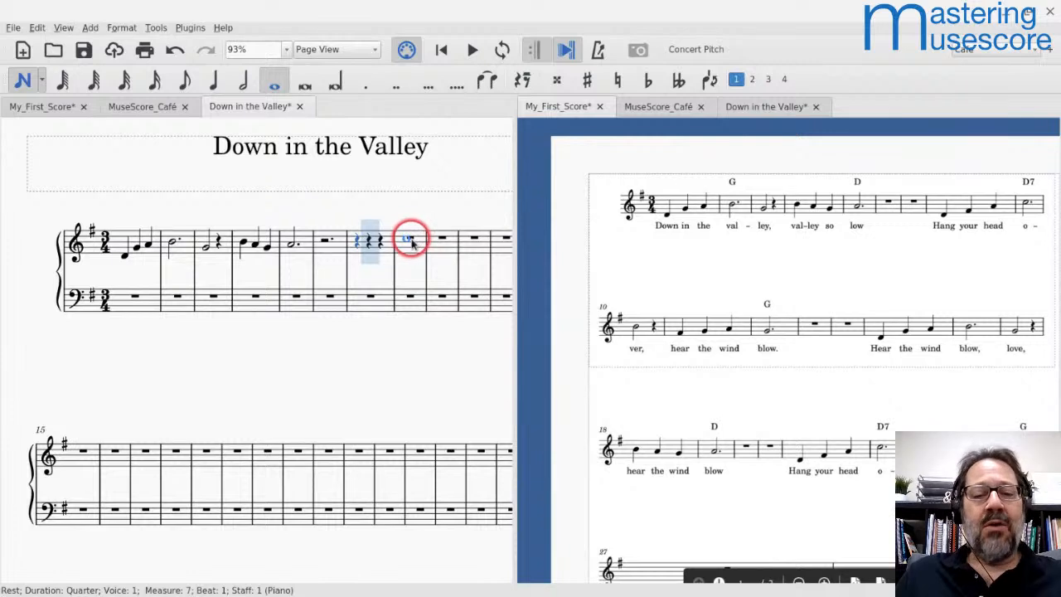
key("Escape")
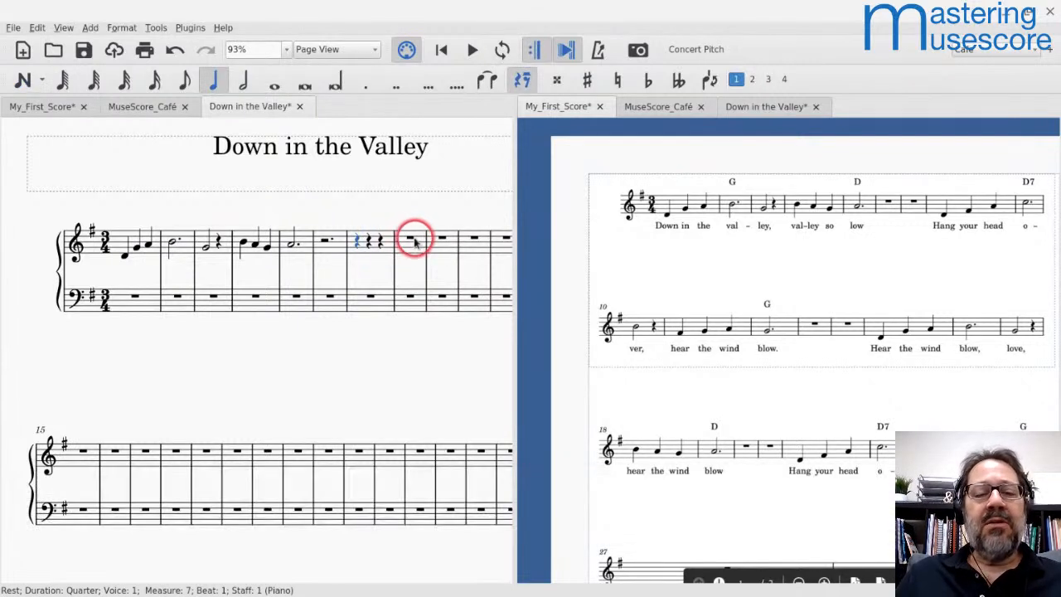
left_click(410, 241)
scroll(409, 242, "up", 3)
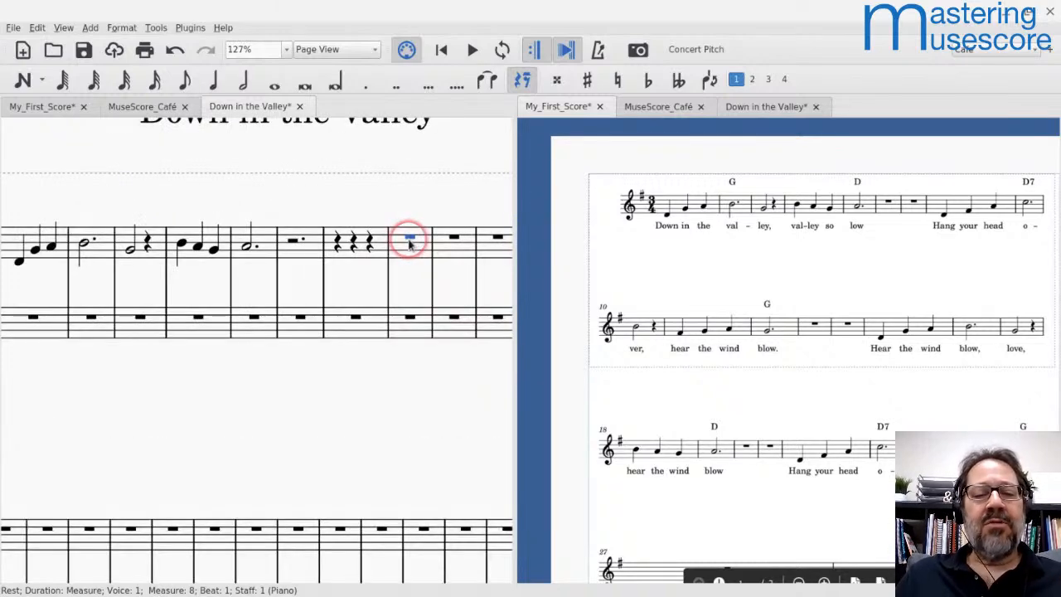
- Undo the last enlargement of the lead sheet image in My_First_Score and append two empty measures to that score
left_click(30, 109)
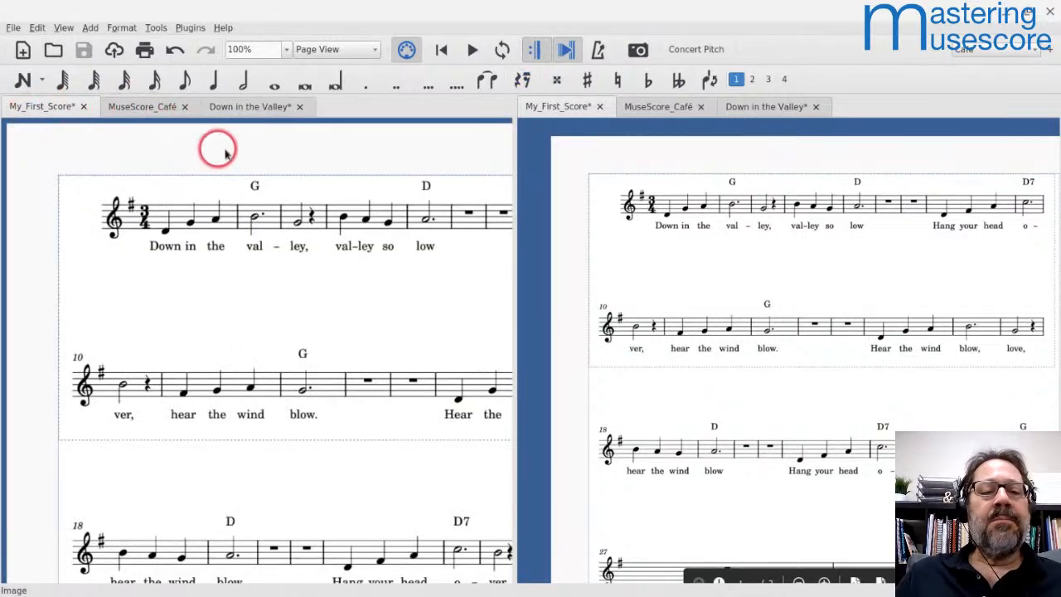
key("ctrl+z")
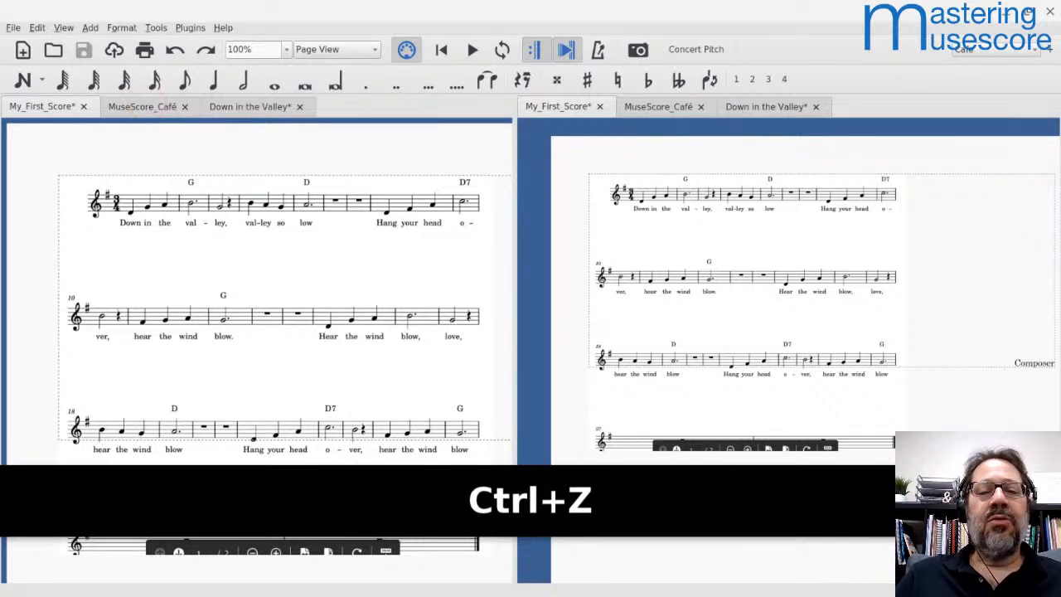
key("ctrl+b")
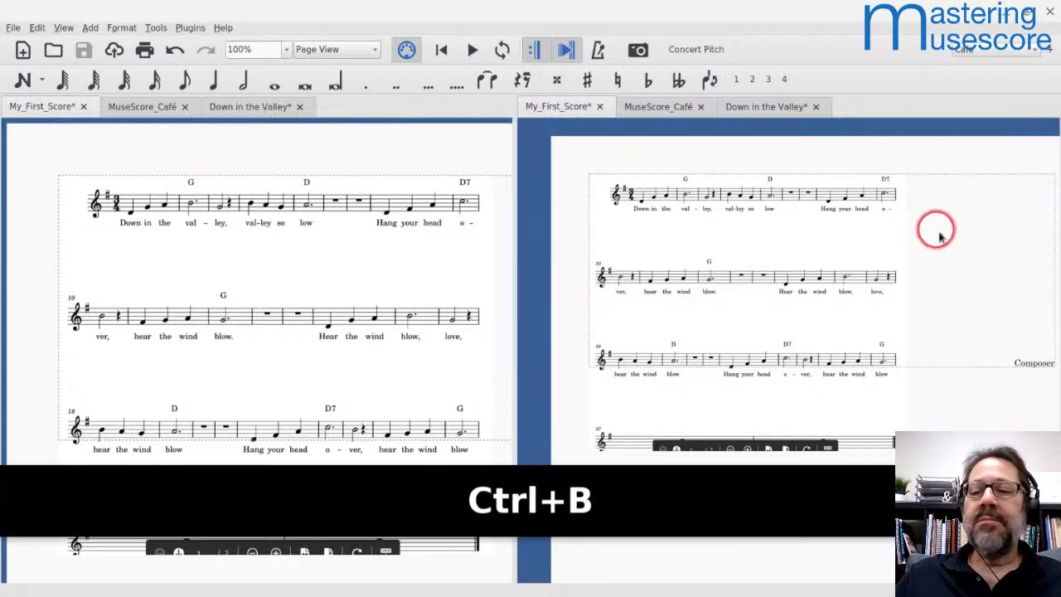
left_click(734, 141)
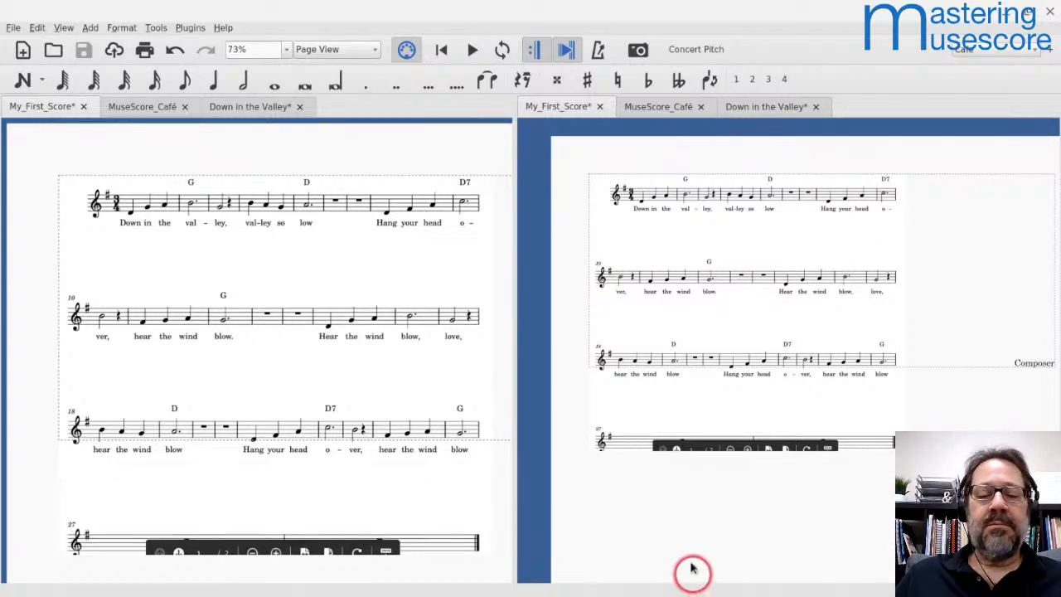
scroll(680, 498, "down", 5)
key("ctrl+b")
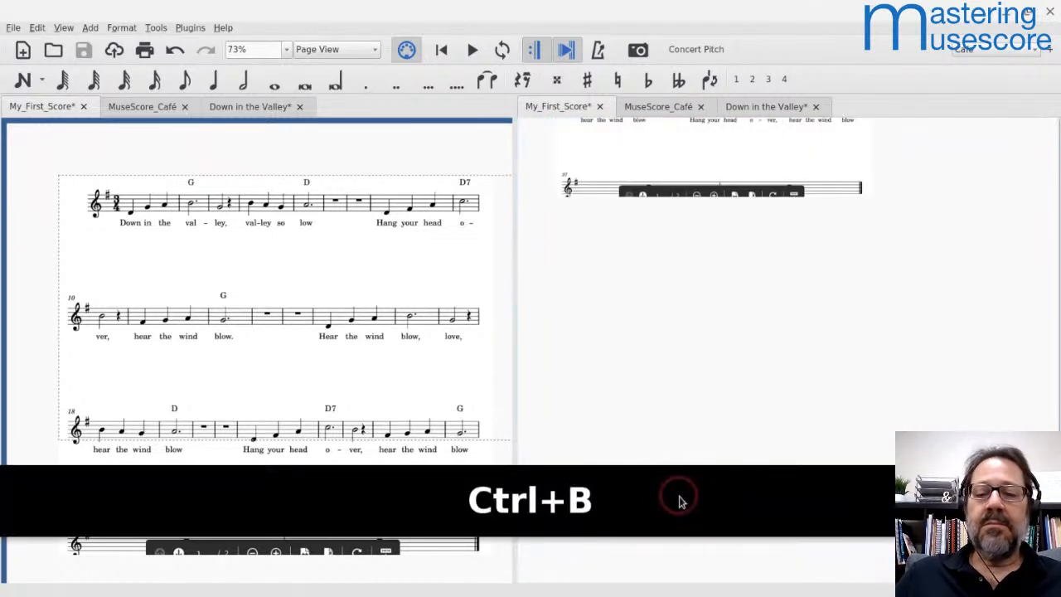
scroll(680, 500, "down", 2)
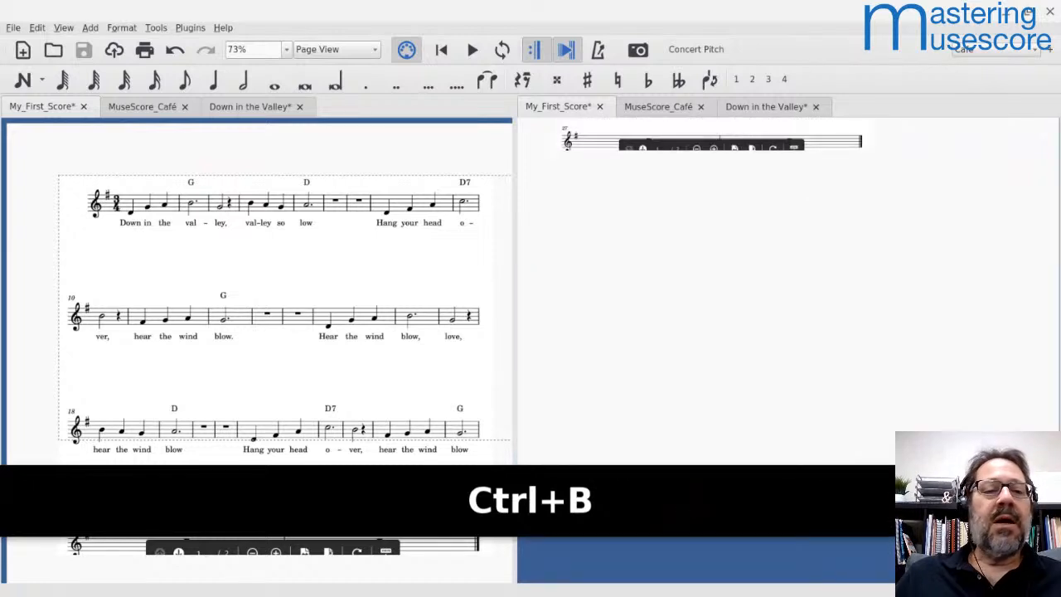
scroll(177, 172, "down", 2)
scroll(176, 172, "down", 5)
key("ctrl+Home")
scroll(257, 348, "down", 5)
- Show the Down in the Valley score again in the first view, zoomed out to 87%
left_click(137, 107)
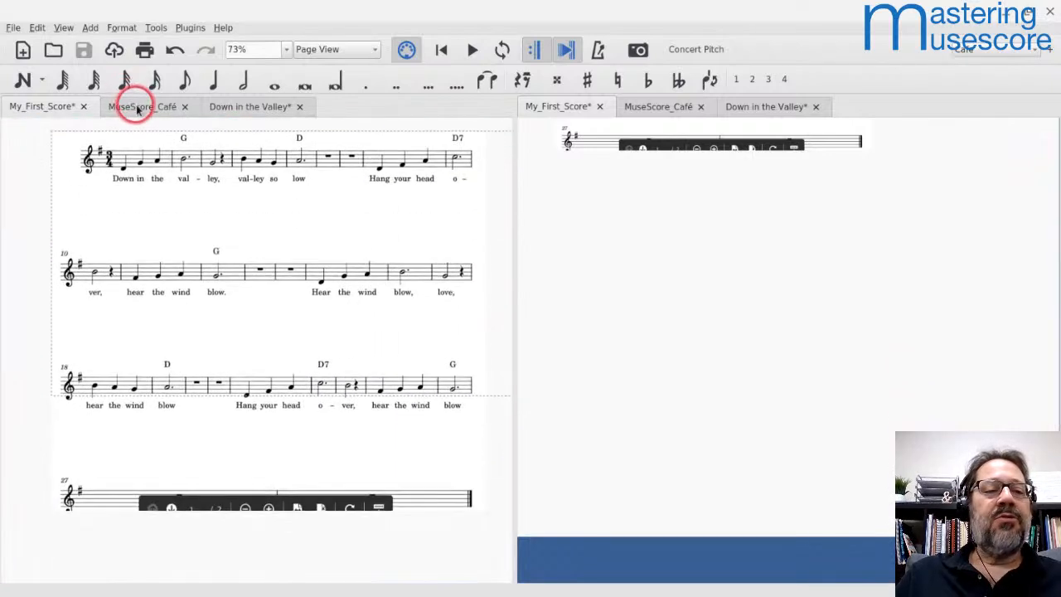
left_click(259, 107)
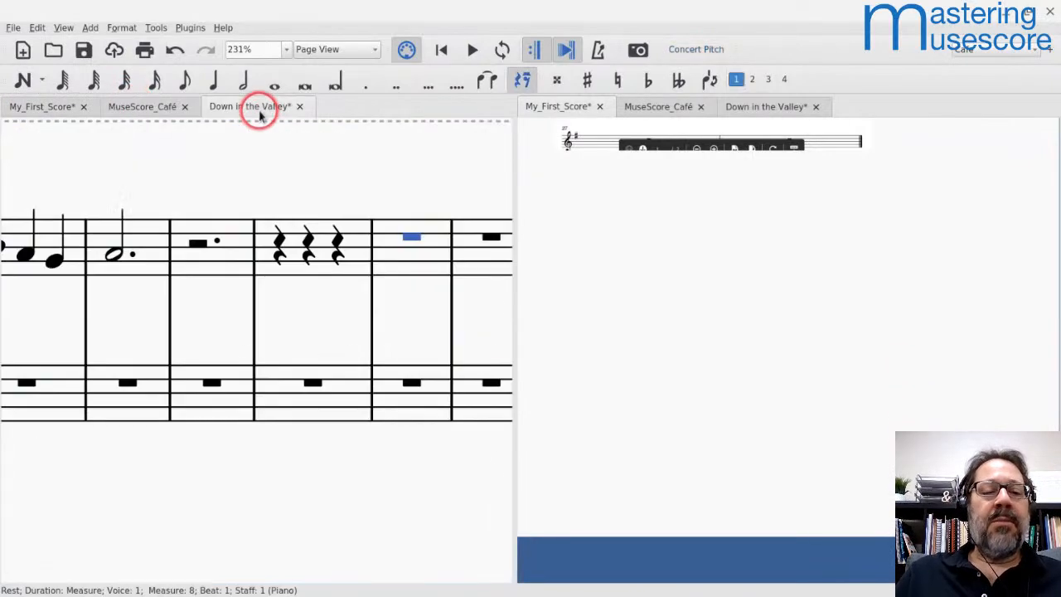
left_click(280, 199)
scroll(279, 203, "down", 3)
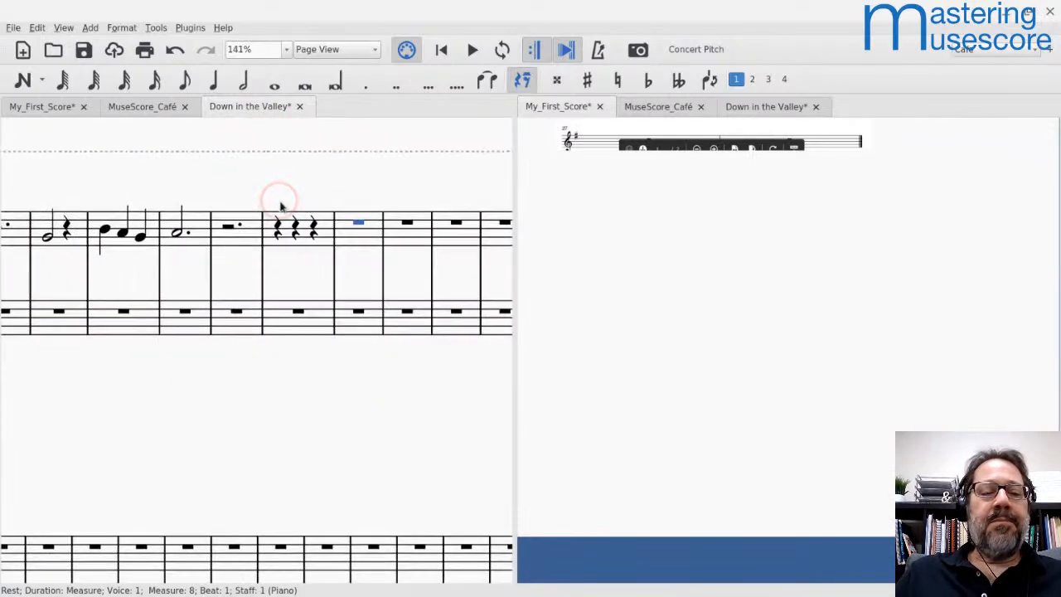
scroll(279, 203, "down", 3)
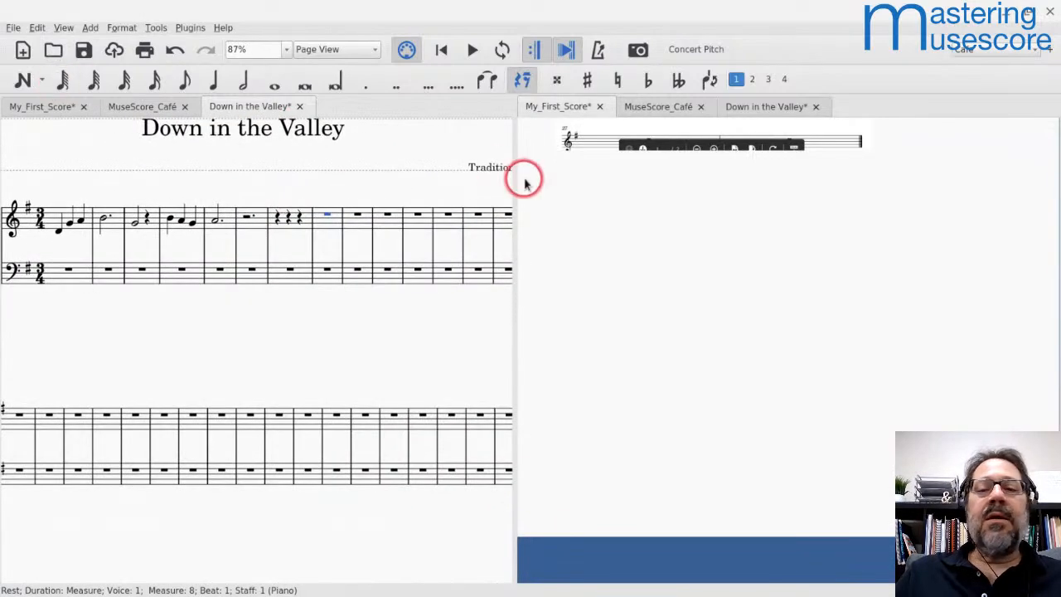
- Append another measure to My_First_Score in the second view and move the lead sheet image to the right to uncover the staff
left_click(674, 211)
scroll(676, 215, "up", 5)
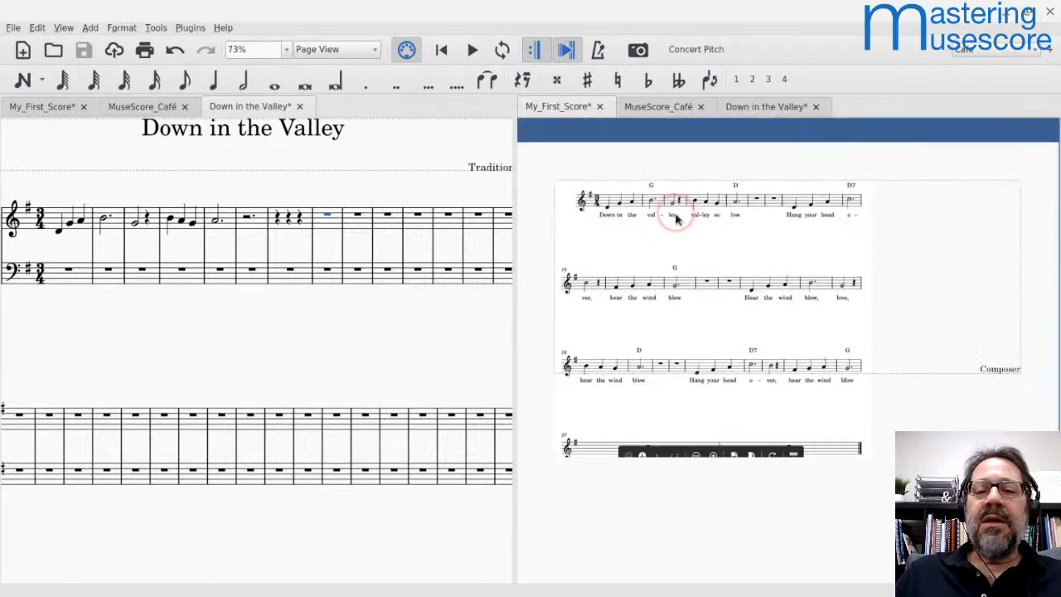
scroll(675, 218, "up", 4)
left_click(866, 302)
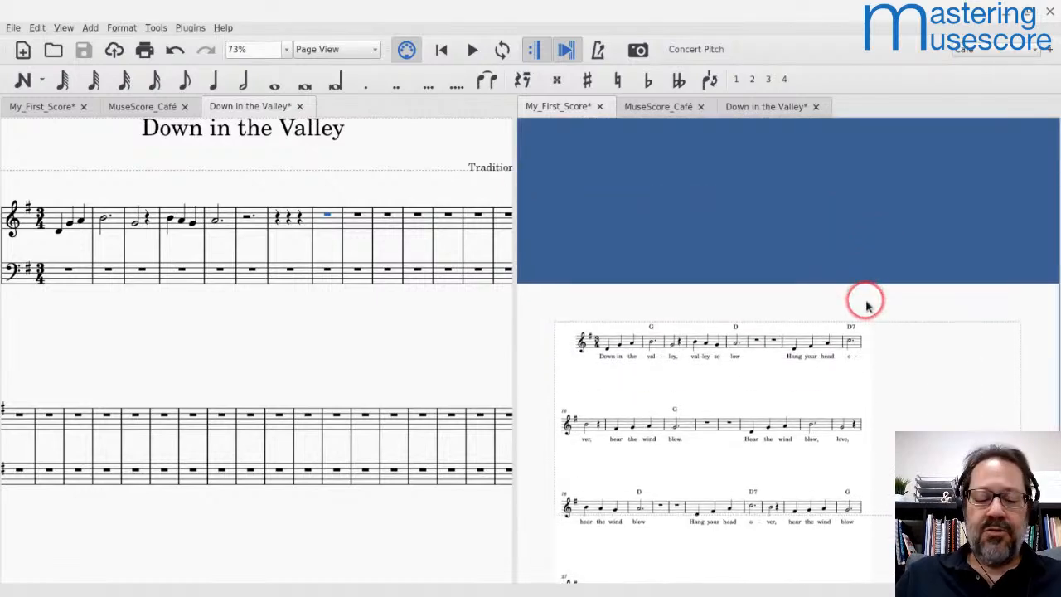
key("ctrl+b")
scroll(867, 303, "down", 10)
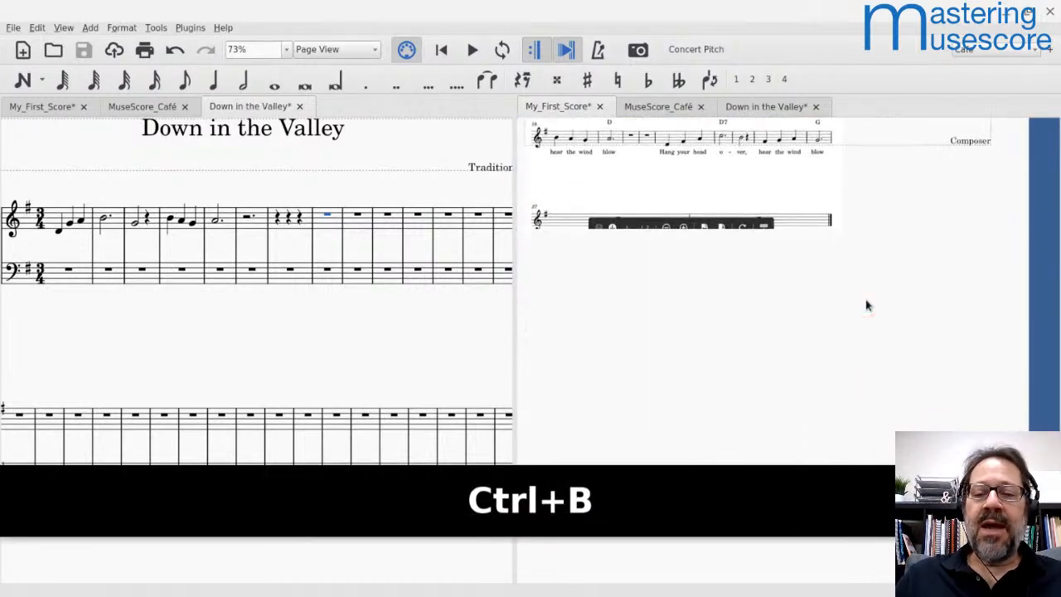
scroll(866, 304, "up", 8)
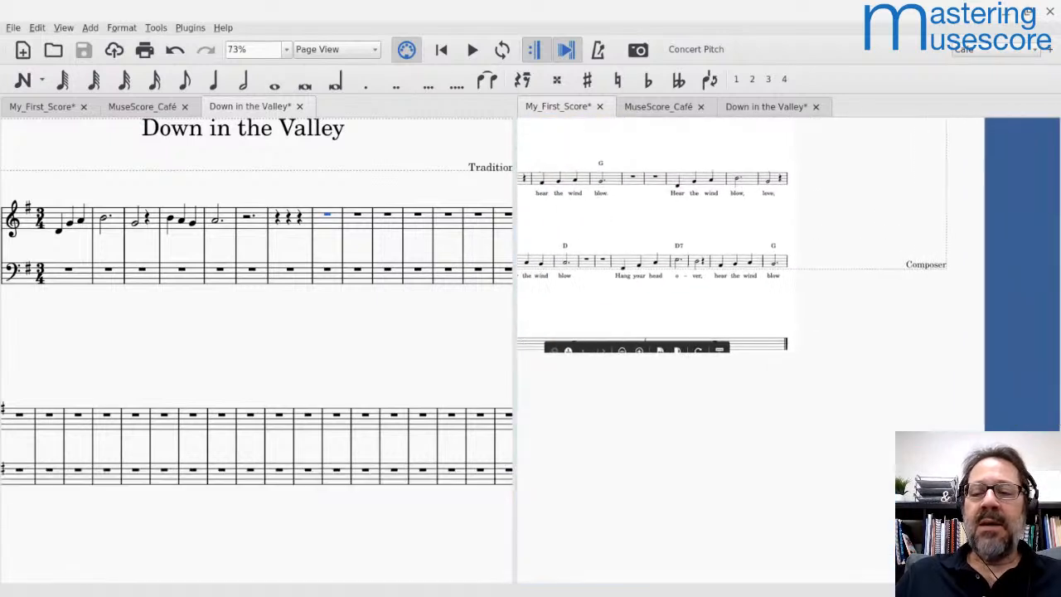
scroll(866, 304, "left", 3)
left_click_drag(822, 310, 936, 362)
- Enter a whole rest at the start of measure 1 in My_First_Score in the second view and leave note input
left_click(635, 310)
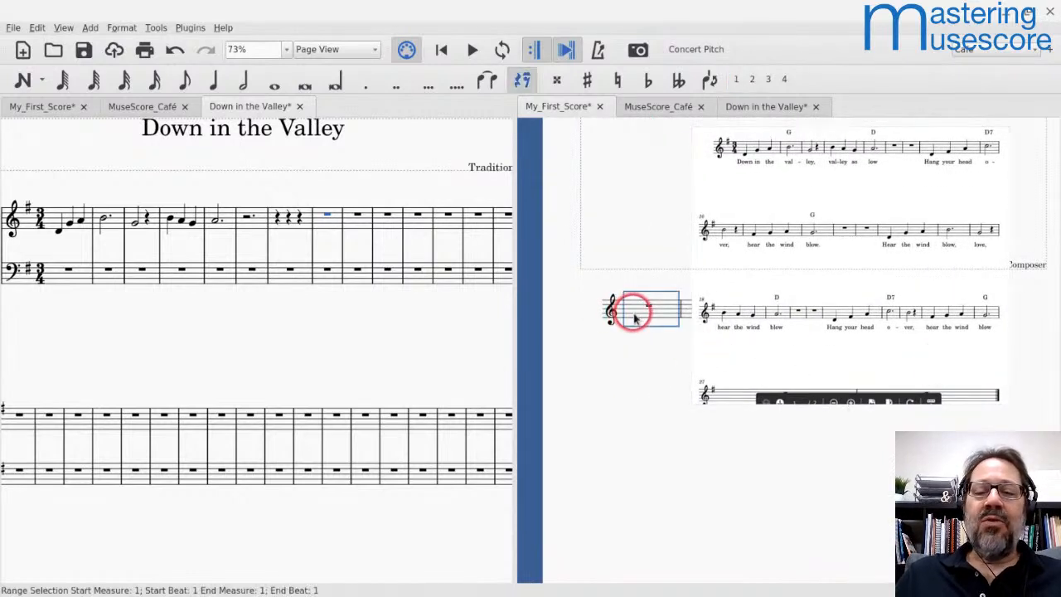
key("n")
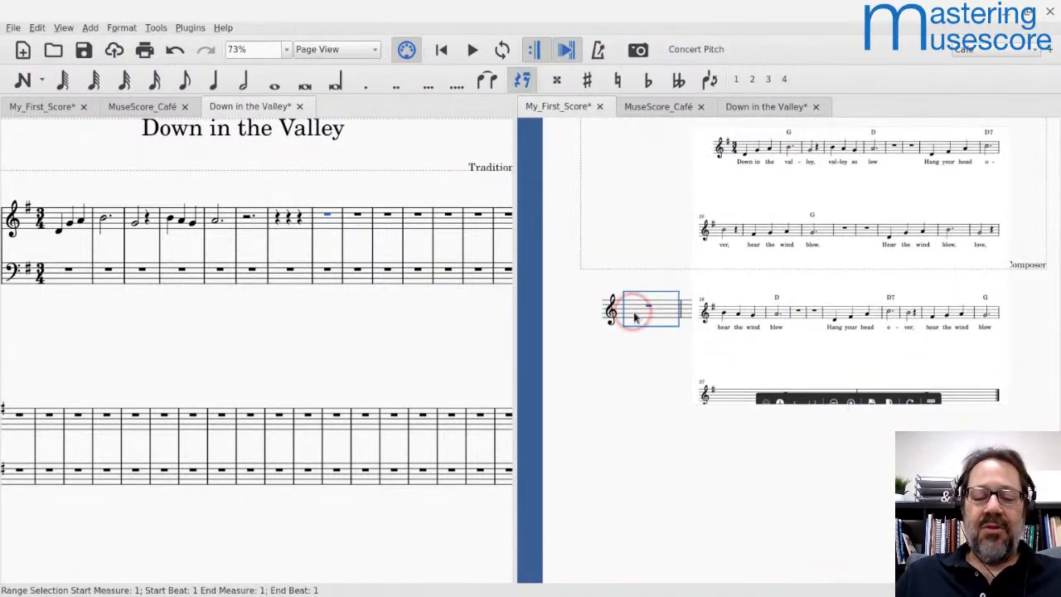
scroll(596, 311, "up", 14)
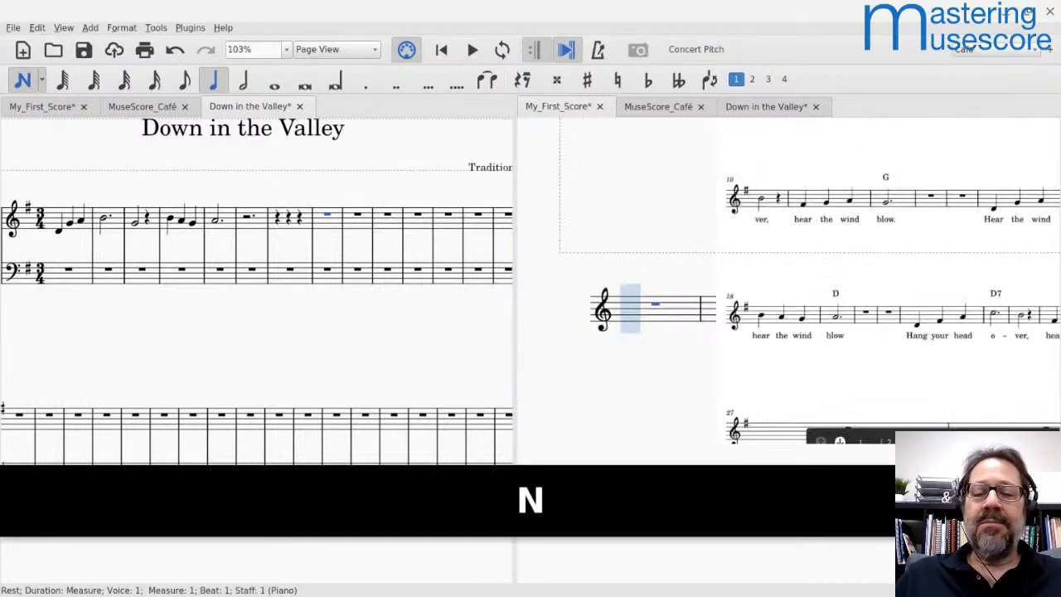
key("7")
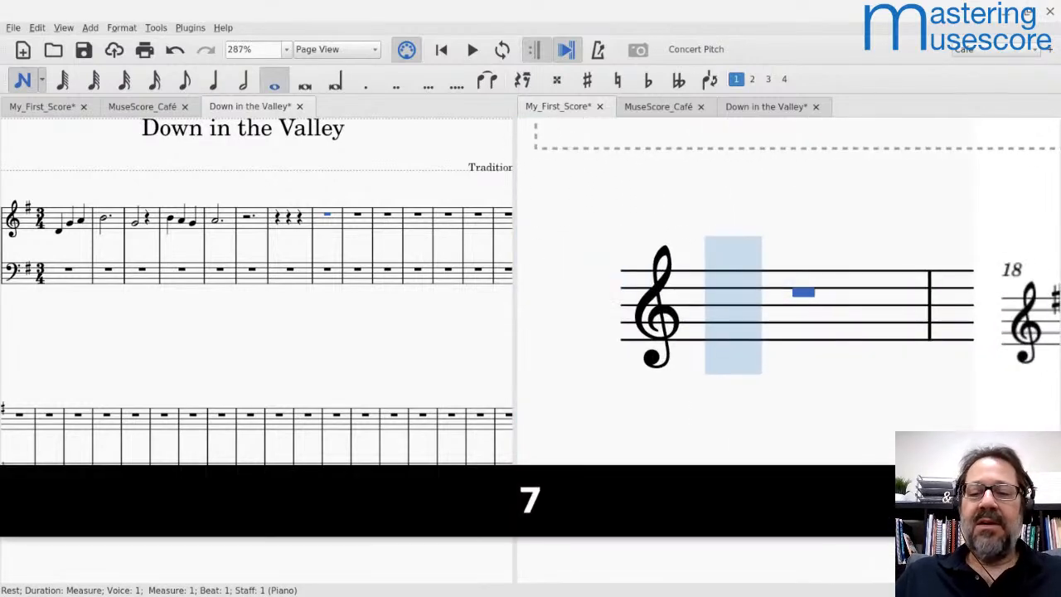
key("0")
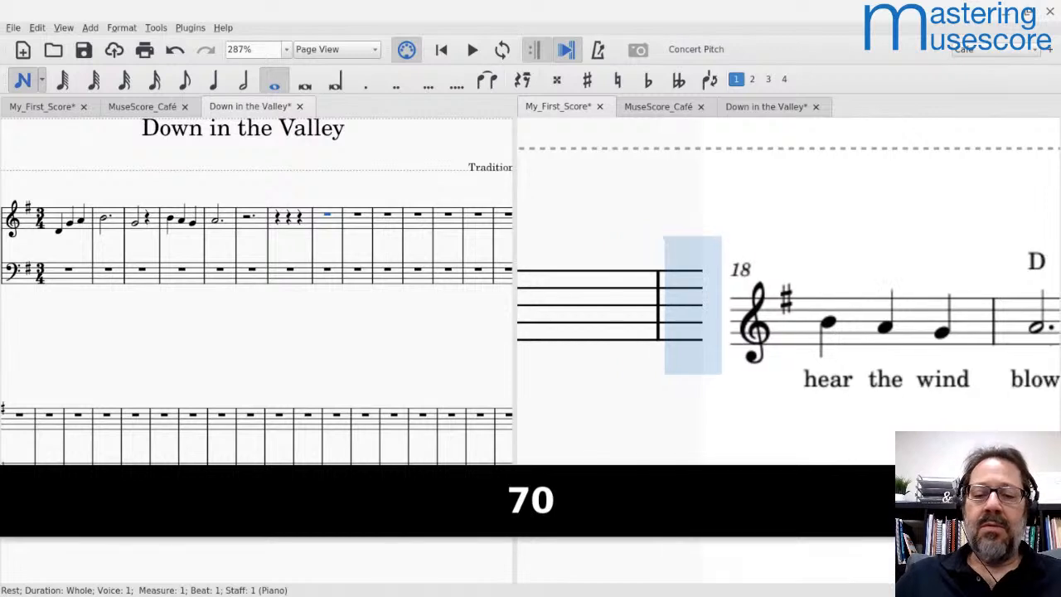
left_click(743, 292)
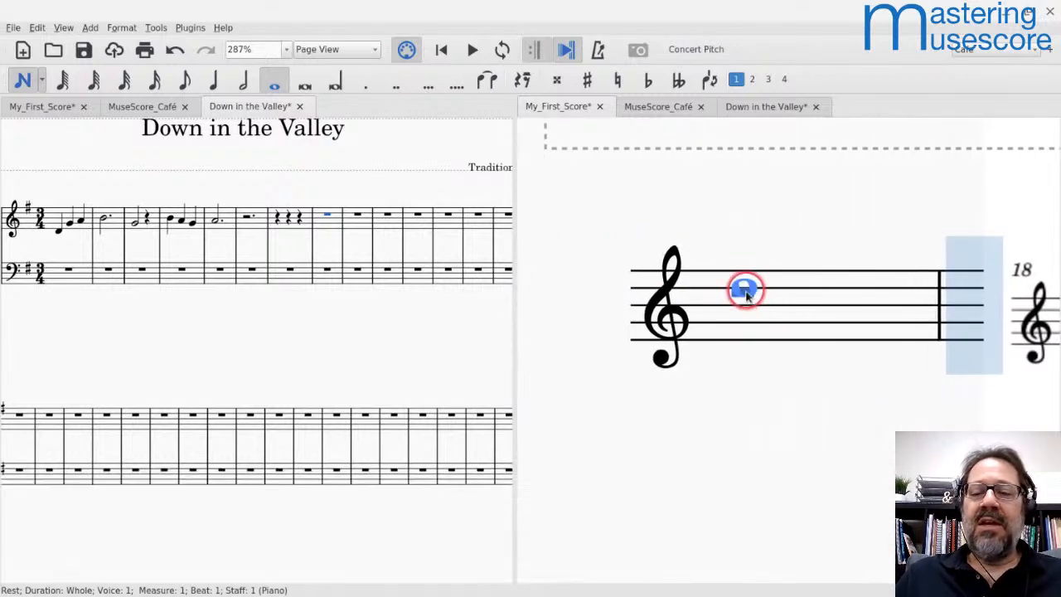
key("Escape")
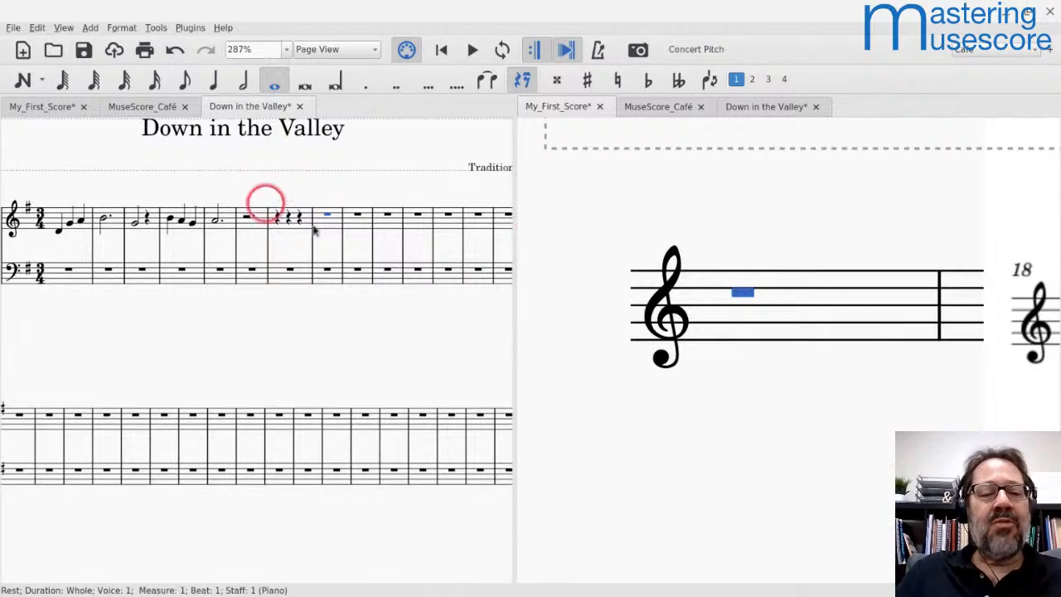
- Enter a whole rest at the start of measure 2 in My_First_Score and leave note input
scroll(315, 227, "up", 5)
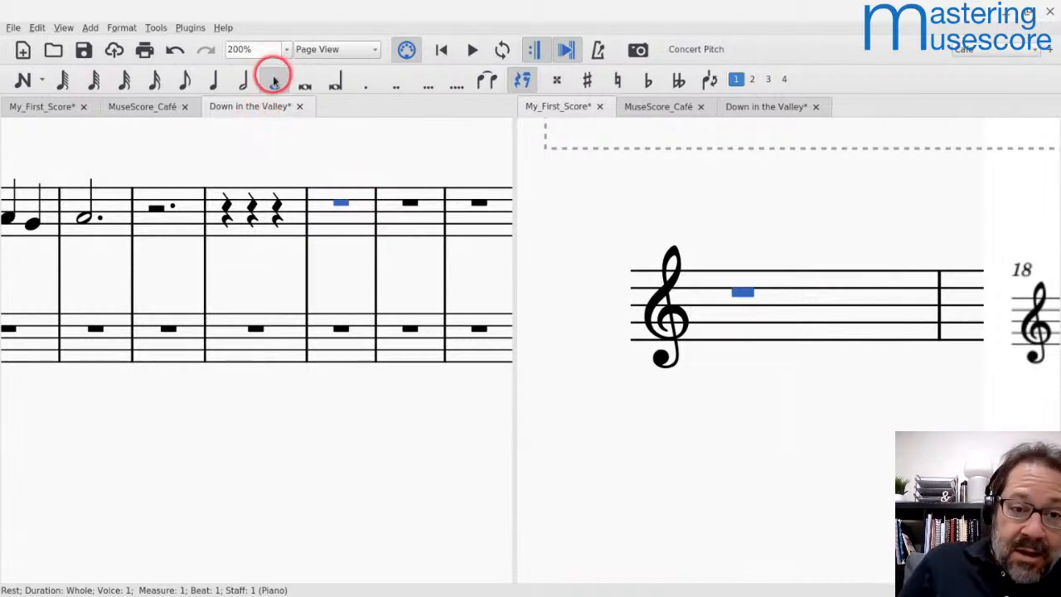
scroll(788, 417, "down", 5)
left_click(668, 281)
scroll(829, 274, "up", 4)
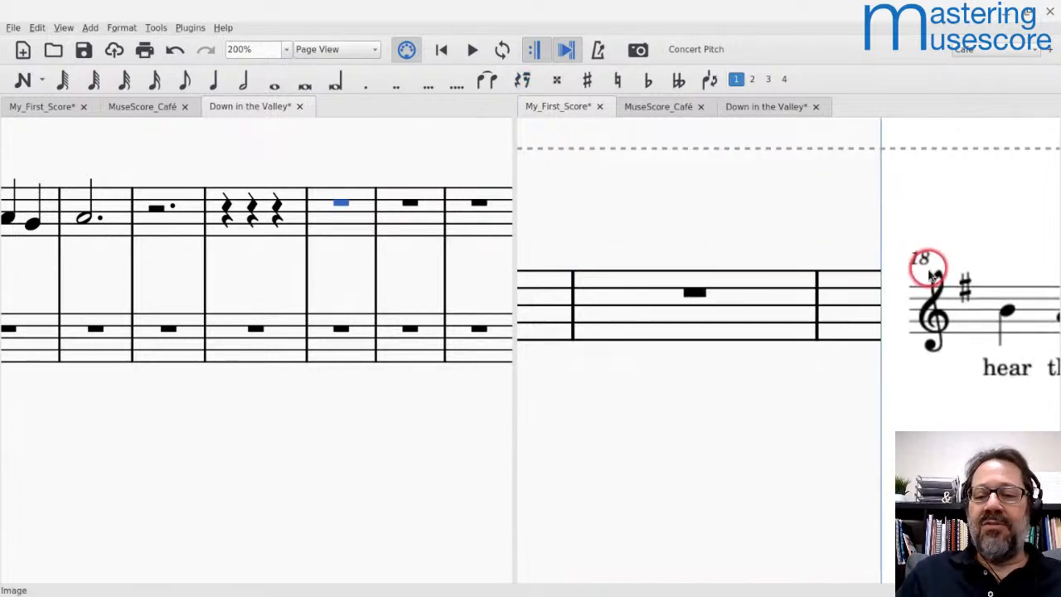
left_click(610, 330)
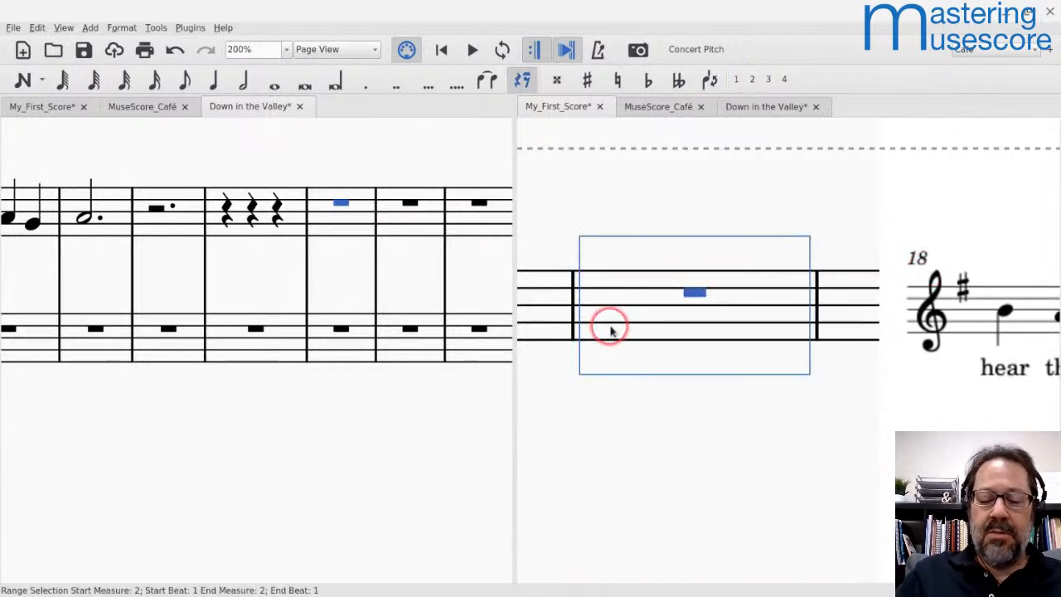
key("n")
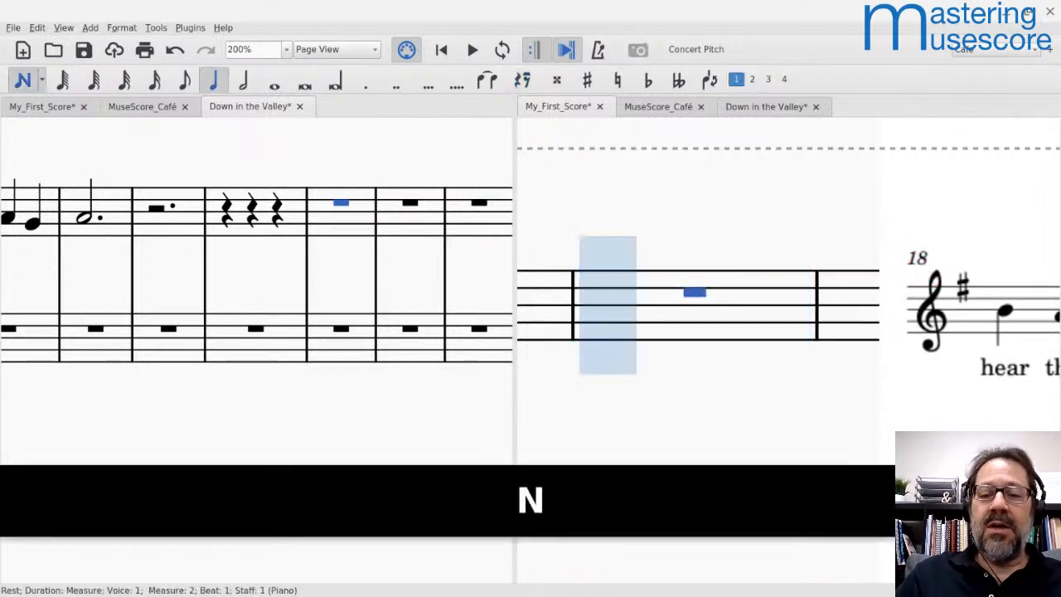
left_click(272, 85)
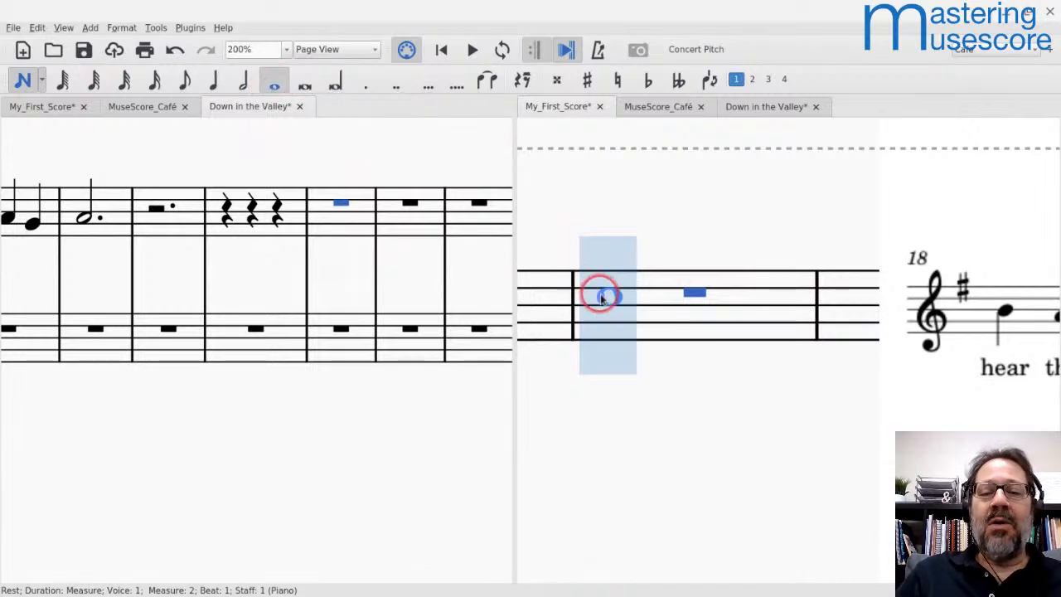
key("0")
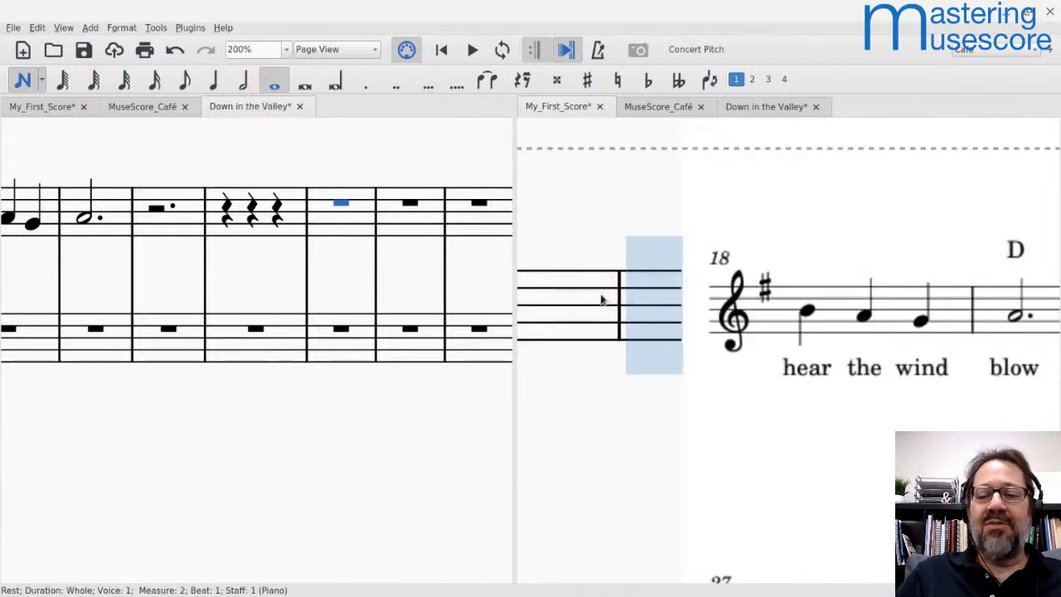
scroll(603, 300, "down", 3)
left_click(609, 290)
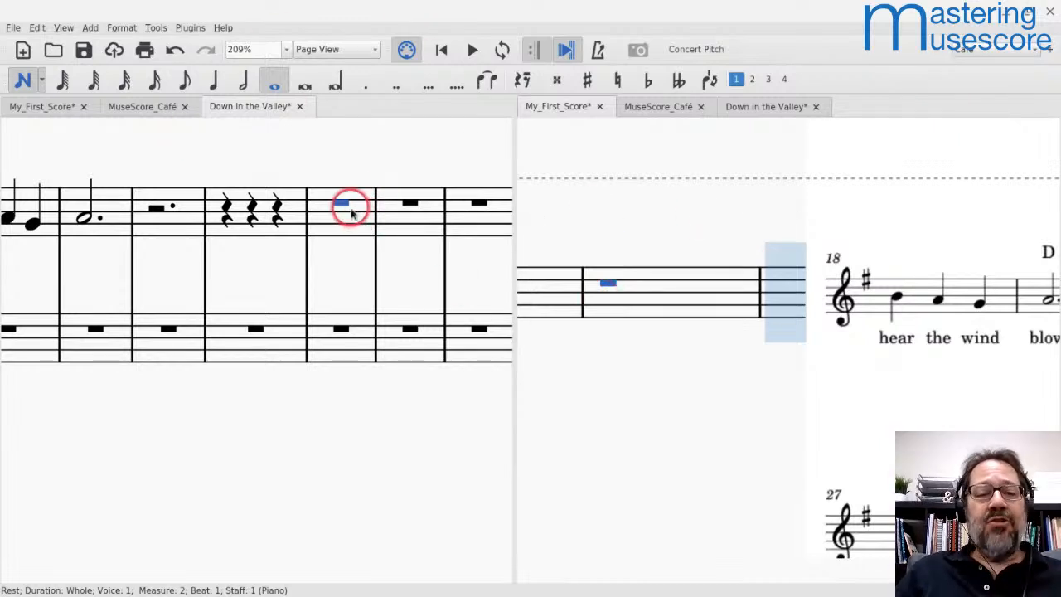
key("Escape")
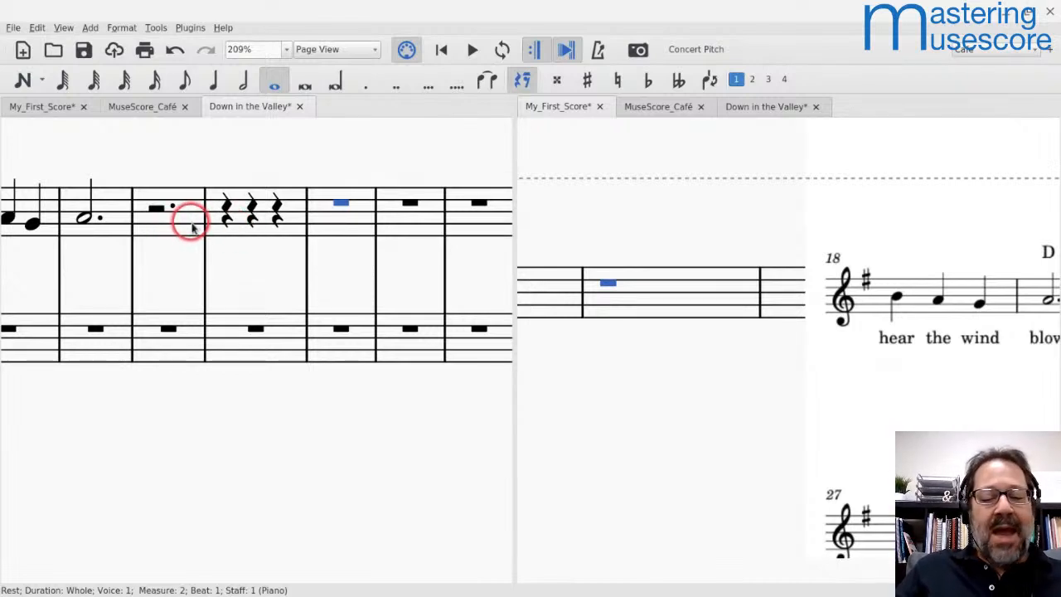
- Compare the dotted half rest in measure 6 of Down in the Valley with the first quarter rest in measure 7
left_click(192, 228)
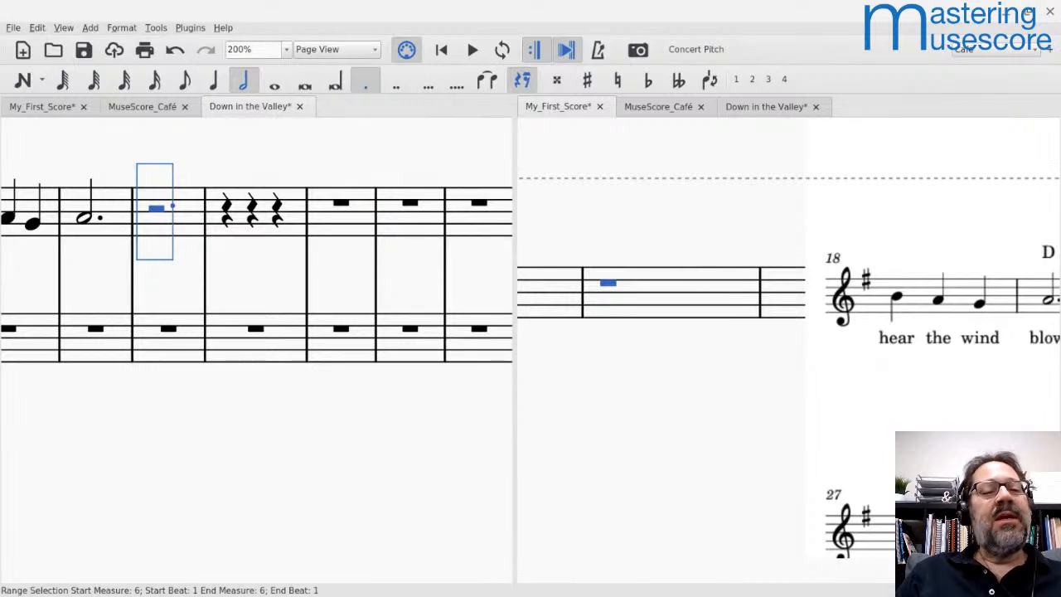
left_click(154, 213)
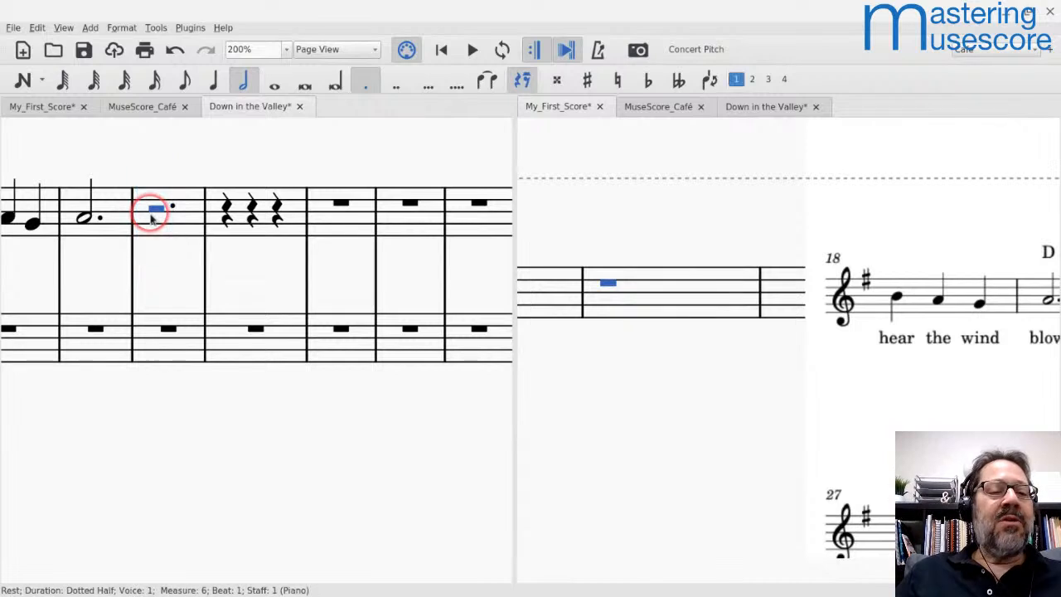
scroll(154, 213, "up", 2)
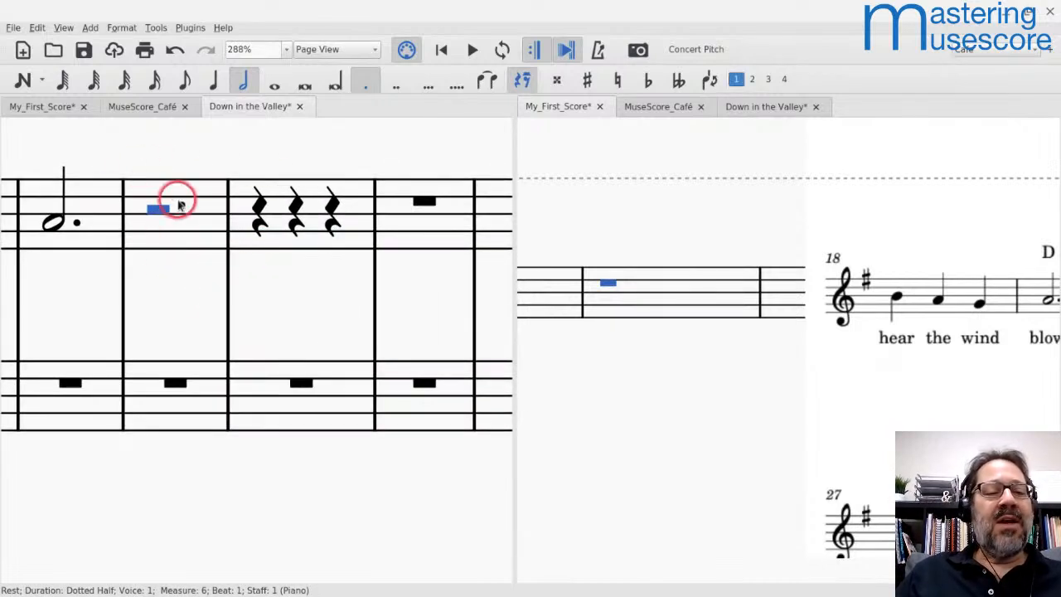
left_click(258, 209)
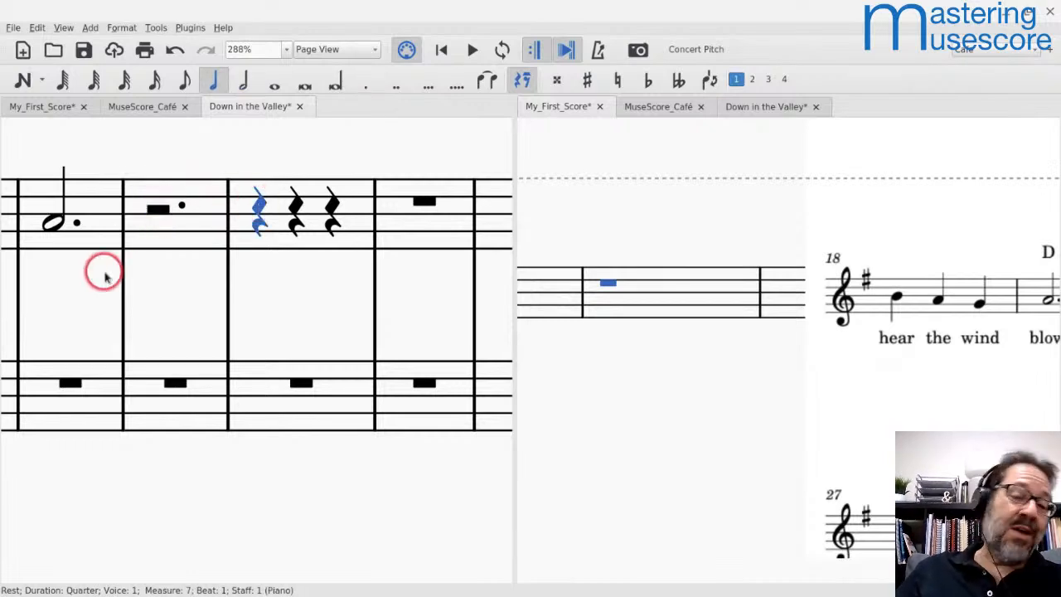
- Replace the treble staff rests in measures 6 and 7 of Down in the Valley with full-measure rests
left_click(157, 236)
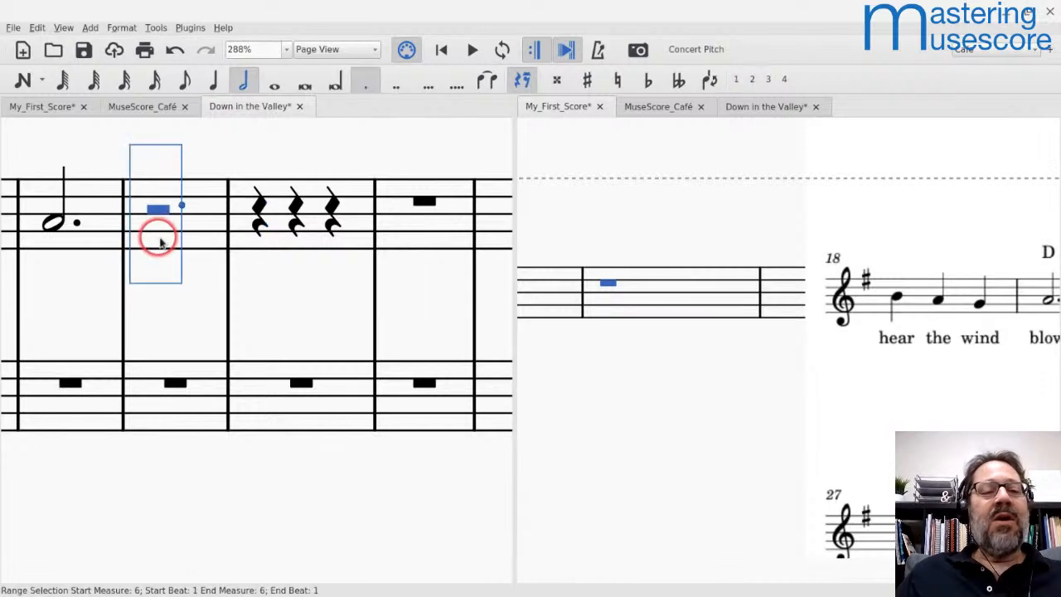
left_click(362, 237, "shift")
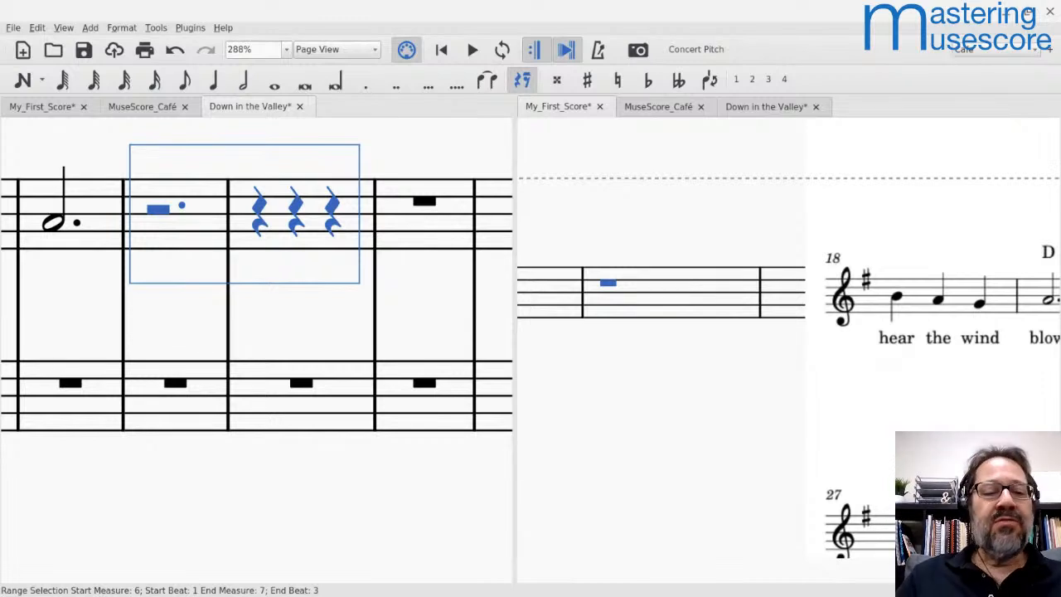
key("ctrl+shift+BackSpace")
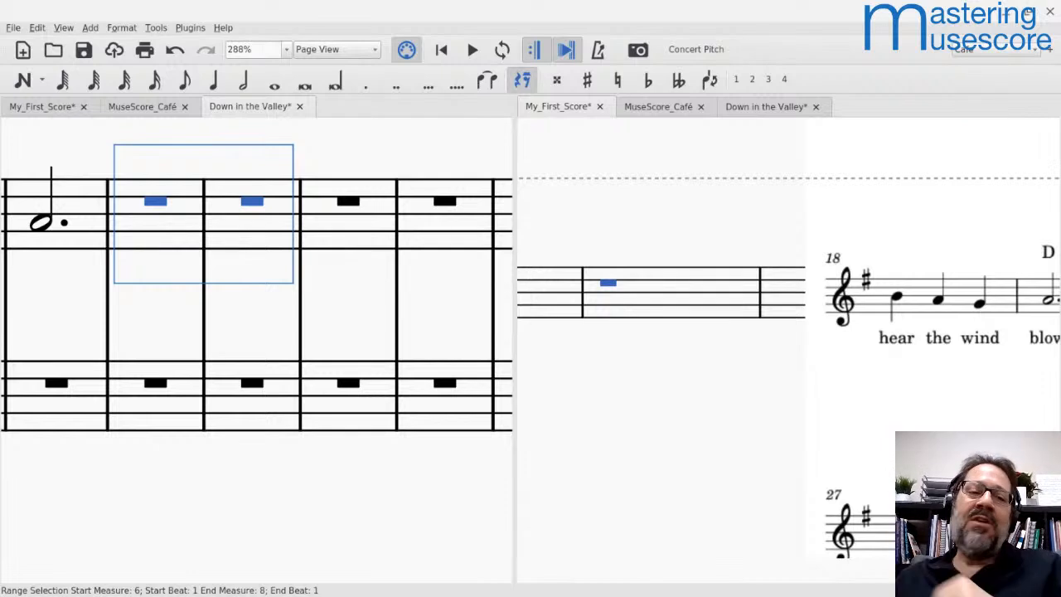
- Enter three quarter-note Cs in voice 1 from the start of treble measure 6
left_click(136, 241)
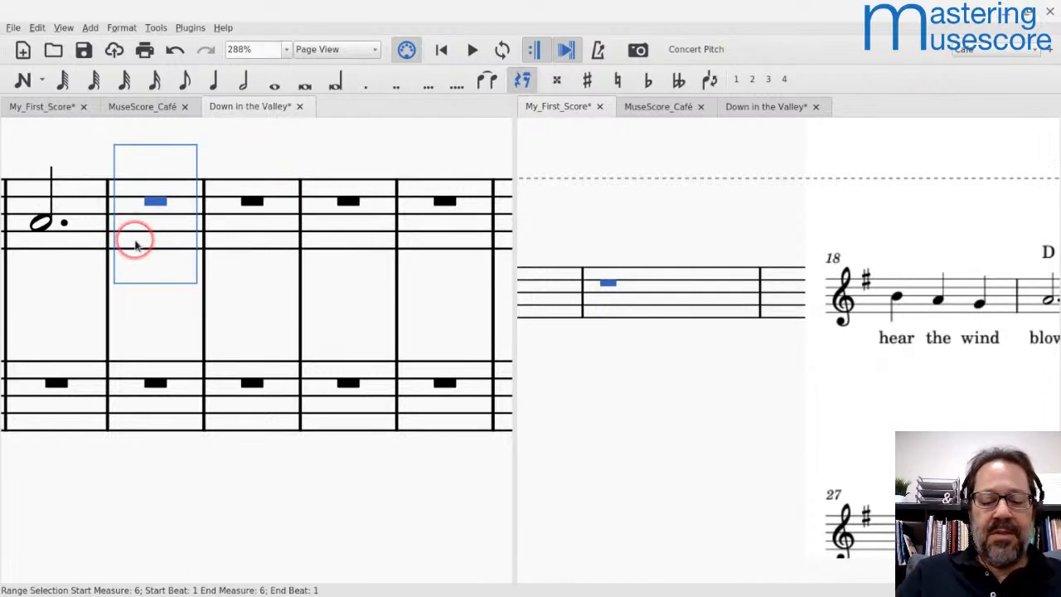
key("n")
key("n")
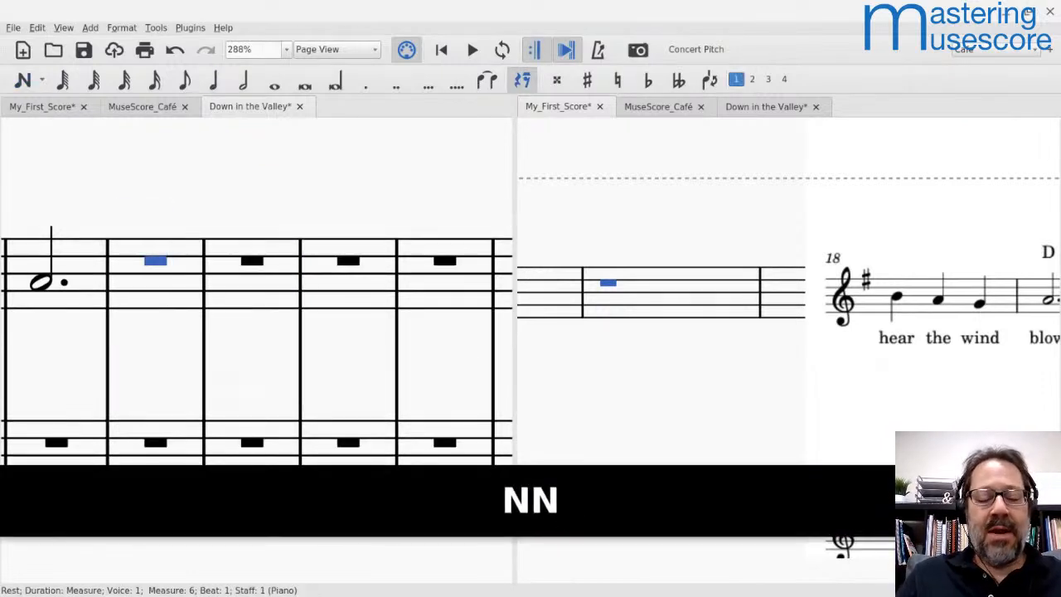
key("n")
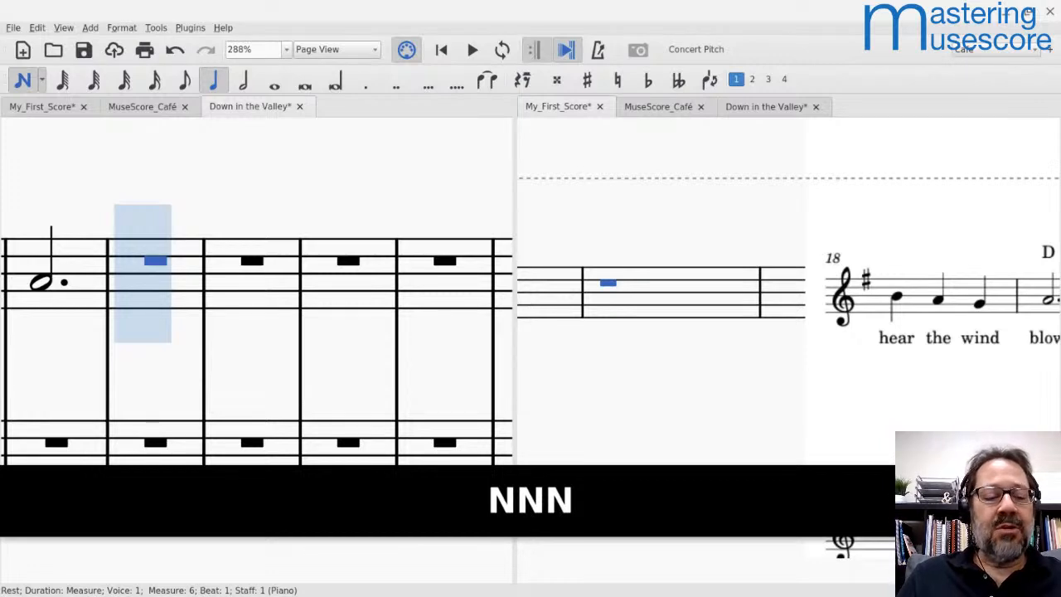
key("c")
key("c")
key("c")
- Return the note input cursor to beat 1 of measure 6 and enter a full-measure rest in voice 2
key("Left")
key("Left")
key("Left")
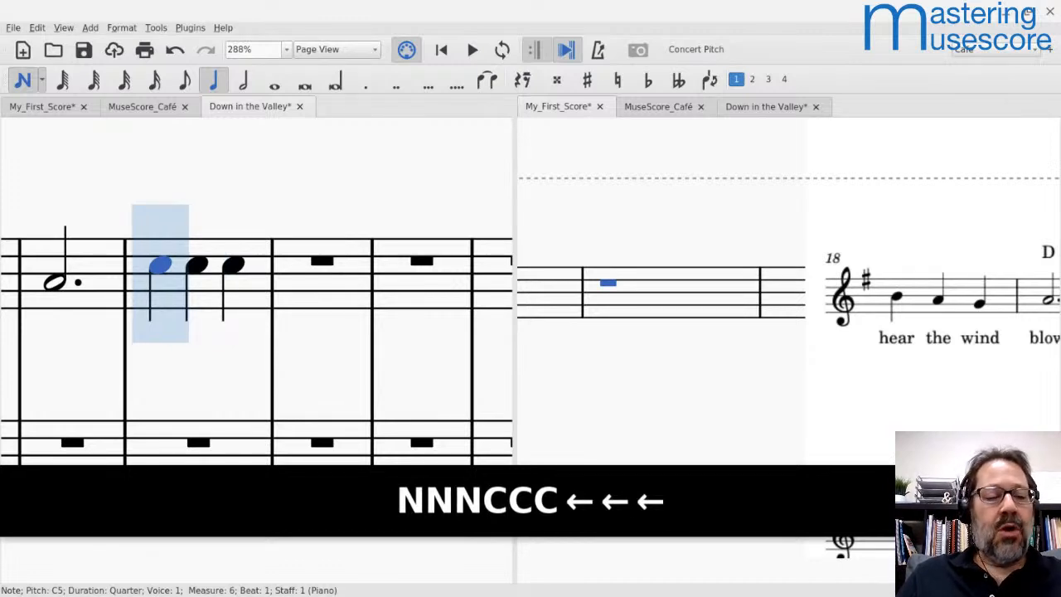
key("ctrl+alt+2")
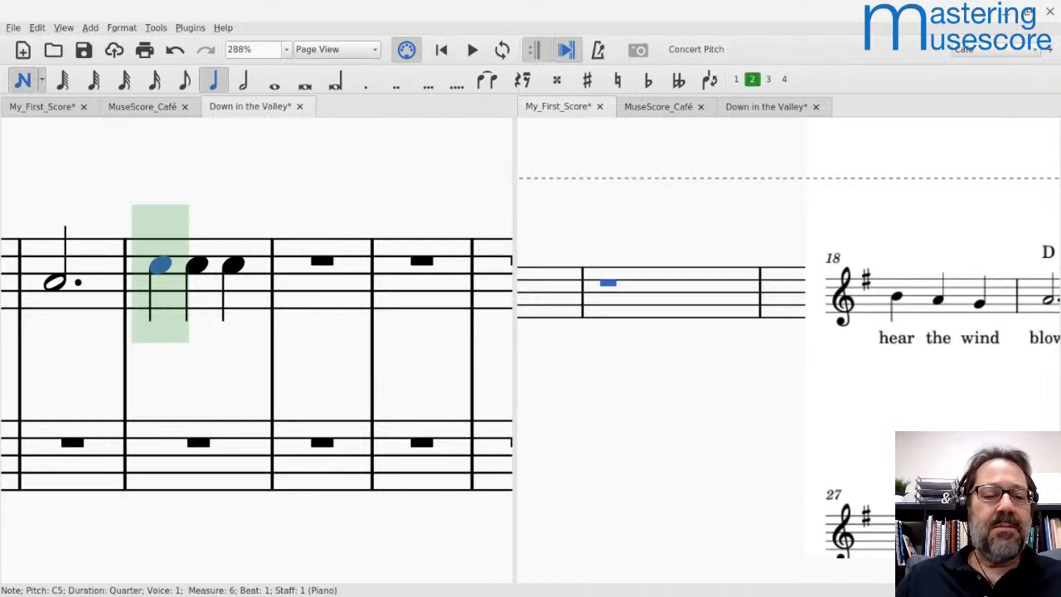
key("ctrl+shift+BackSpace")
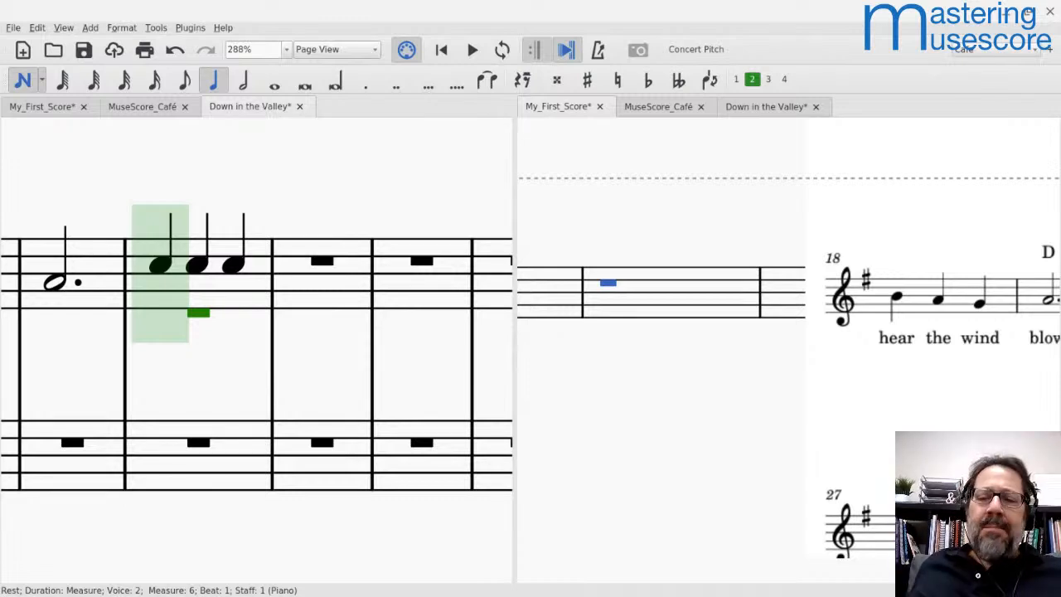
- Zoom the second view out to 122% and show the first lines of the lead sheet image
left_click_drag(967, 426, 673, 429)
scroll(673, 429, "down", 4)
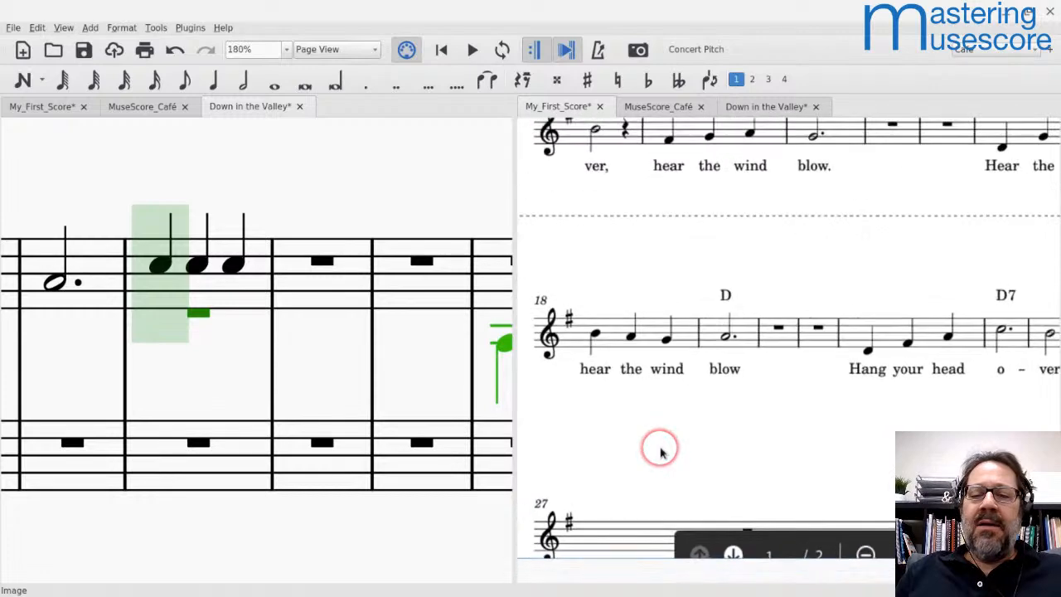
scroll(660, 452, "down", 3)
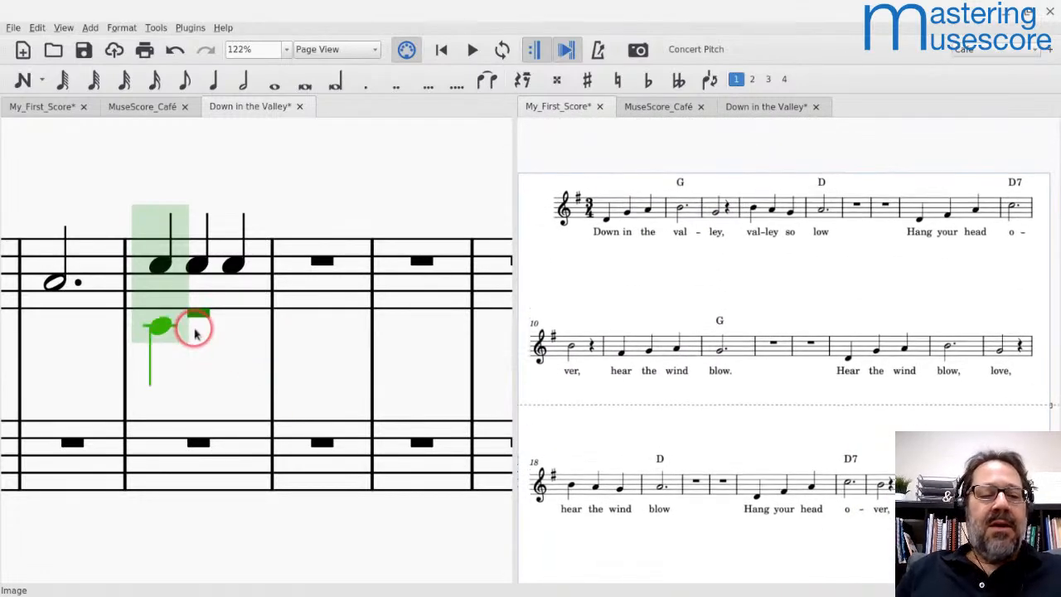
- Leave note input in Down in the Valley and select treble measure 6
key("Escape")
left_click_drag(262, 231, 251, 184)
key("Escape")
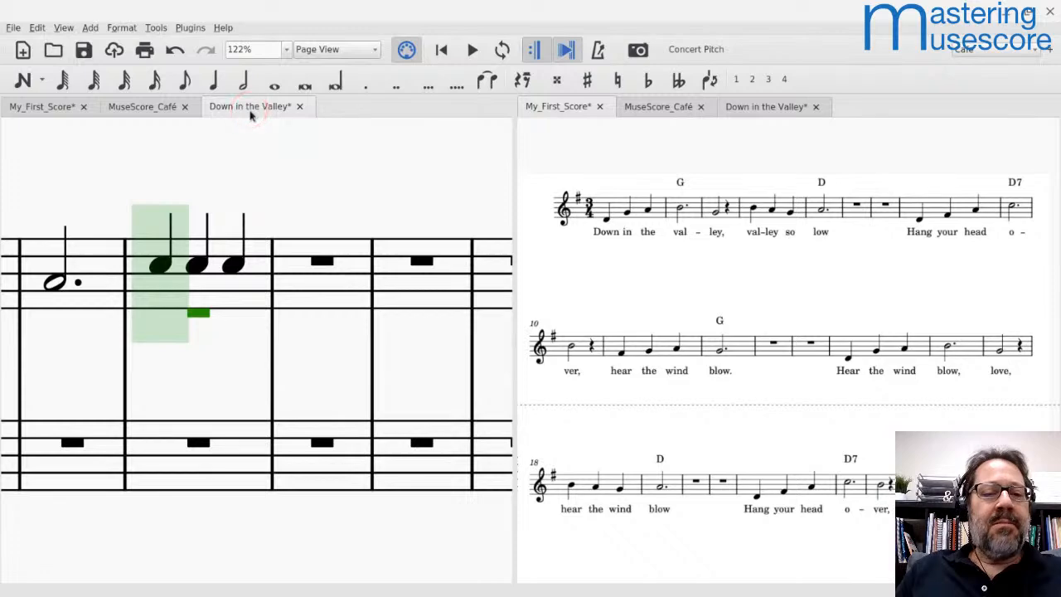
key("Escape")
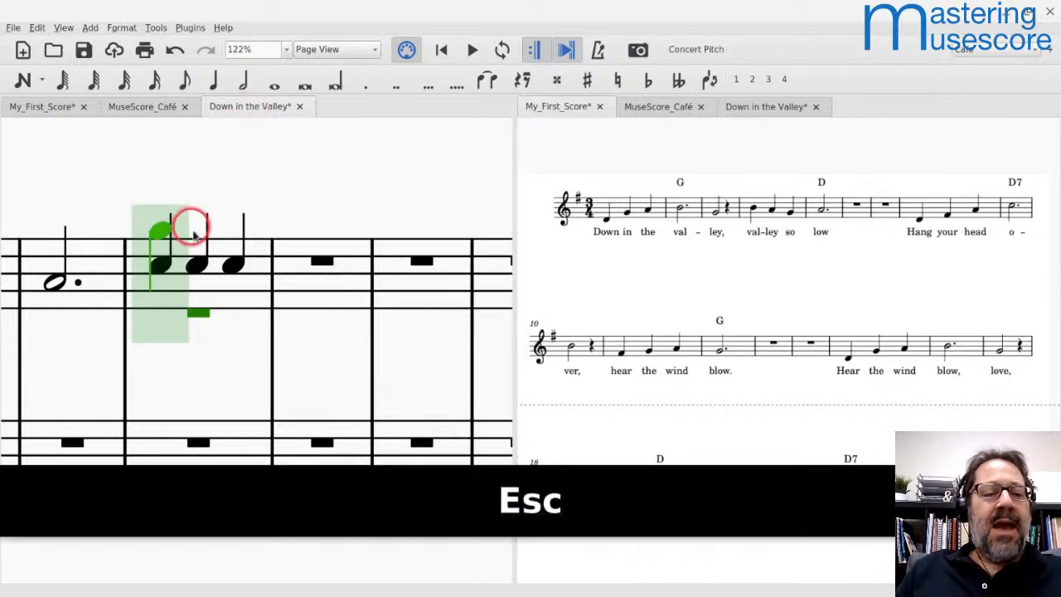
left_click(164, 107)
left_click(249, 106)
left_click_drag(214, 281, 196, 298)
left_click_drag(195, 298, 184, 296)
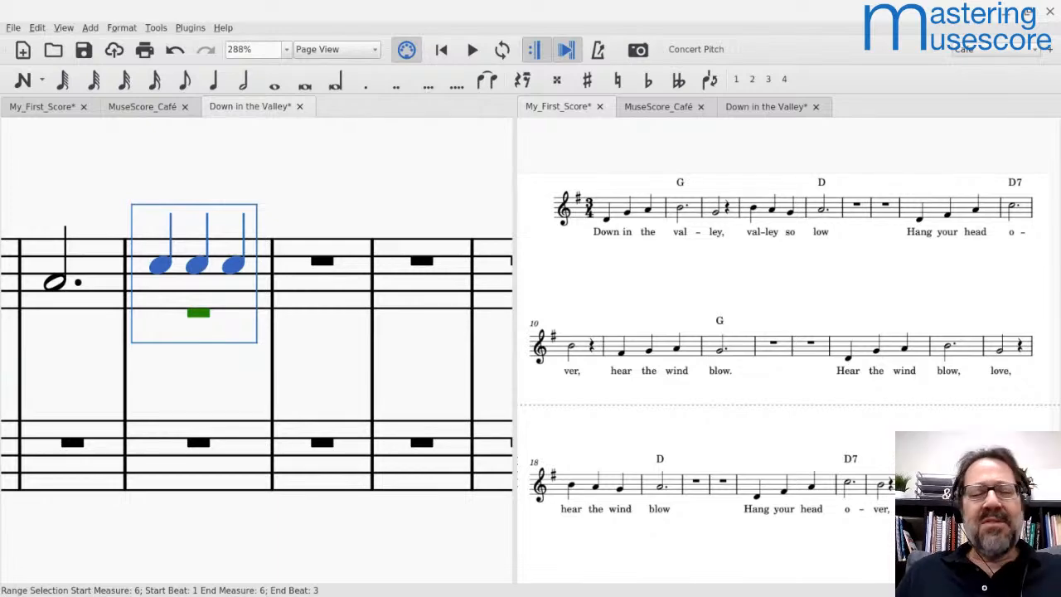
left_click(146, 107)
left_click(256, 106)
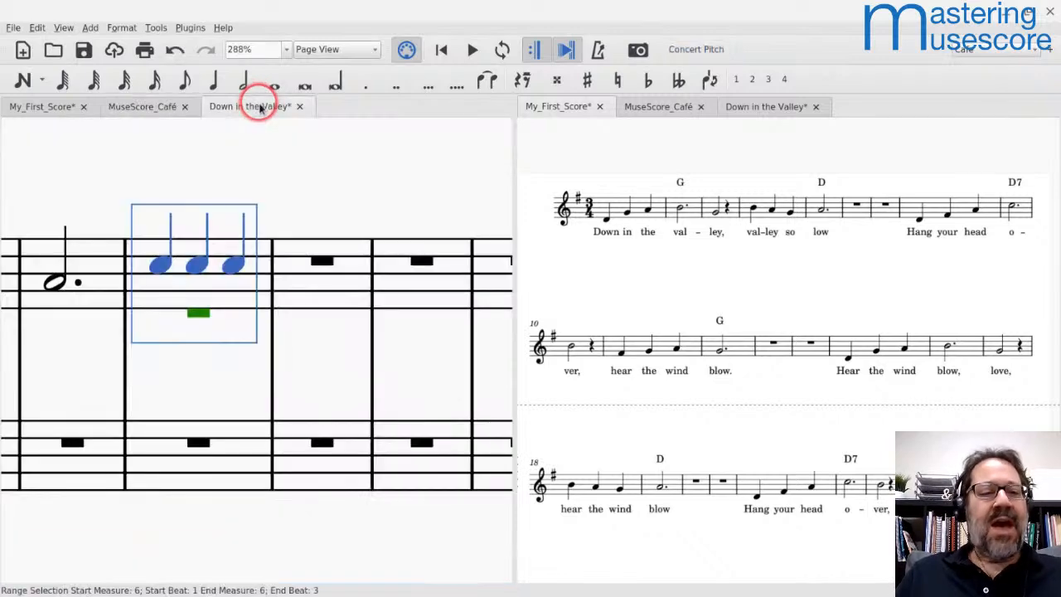
left_click(154, 107)
left_click(212, 108)
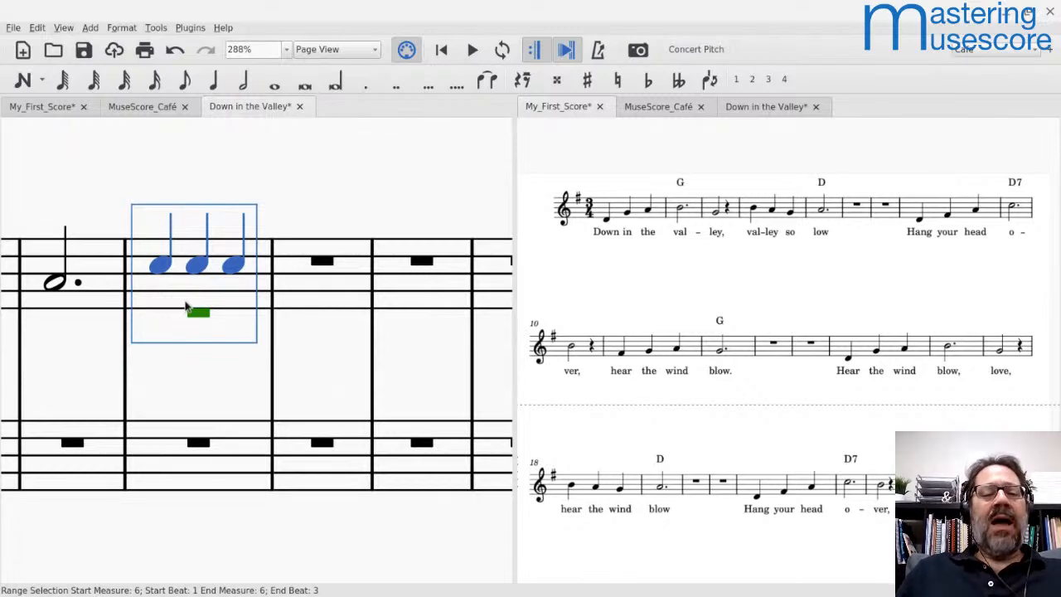
- Delete the selected contents of treble measure 6, clearing both voices
scroll(186, 306, "down", 8)
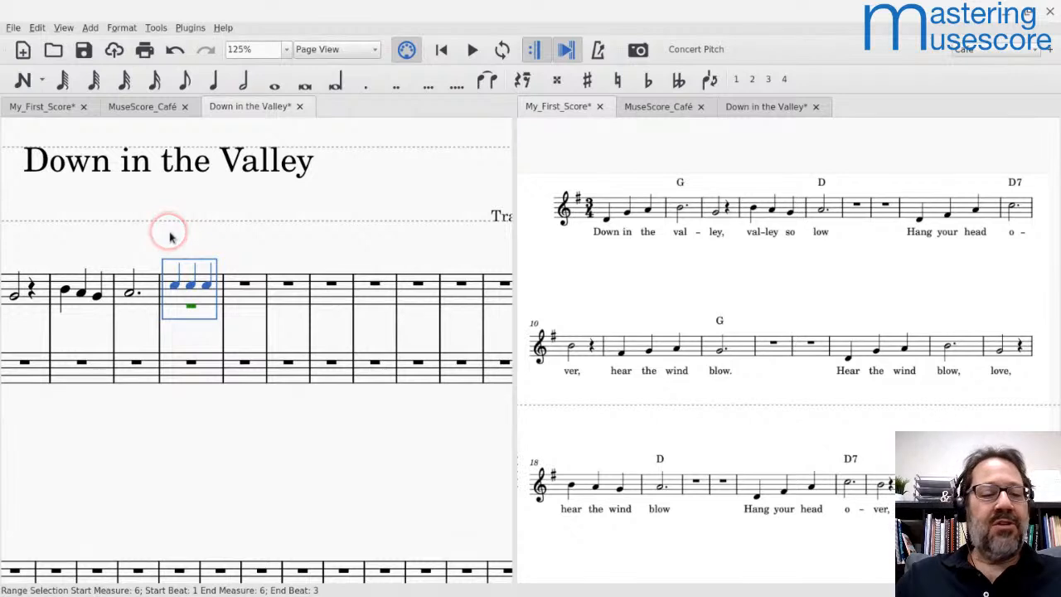
key("BackSpace")
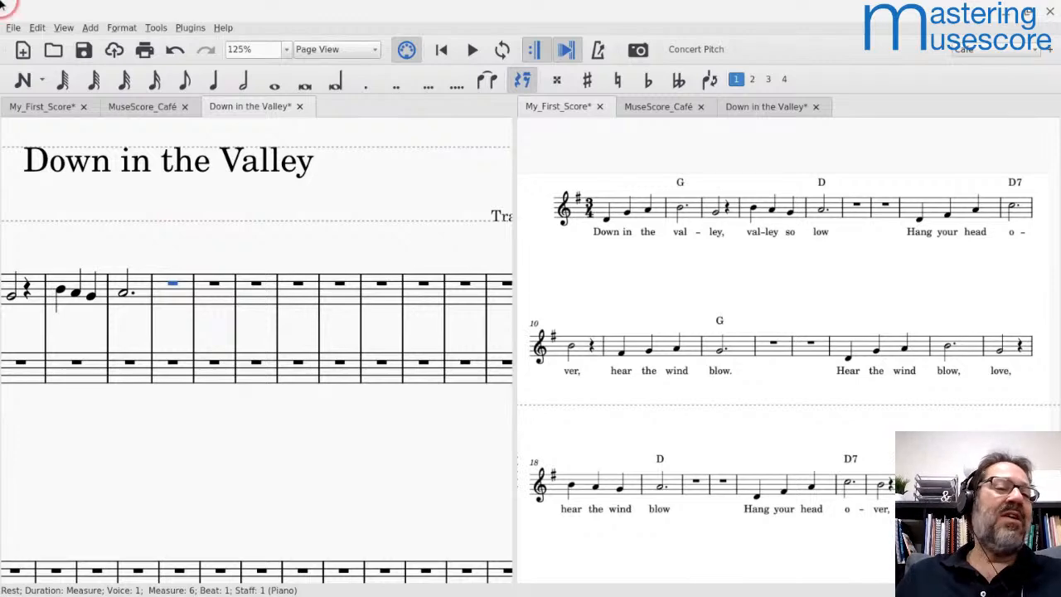
- Look up the shortcuts assigned to the Delete action in the preferences, searching for "dele", and leave without changing anything
left_click(35, 28)
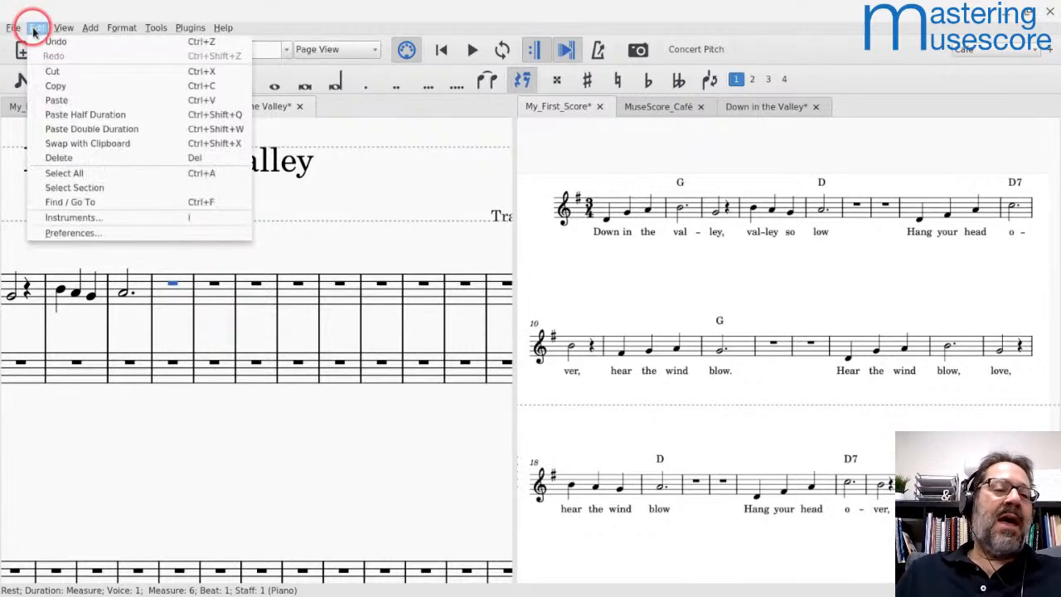
left_click(53, 233)
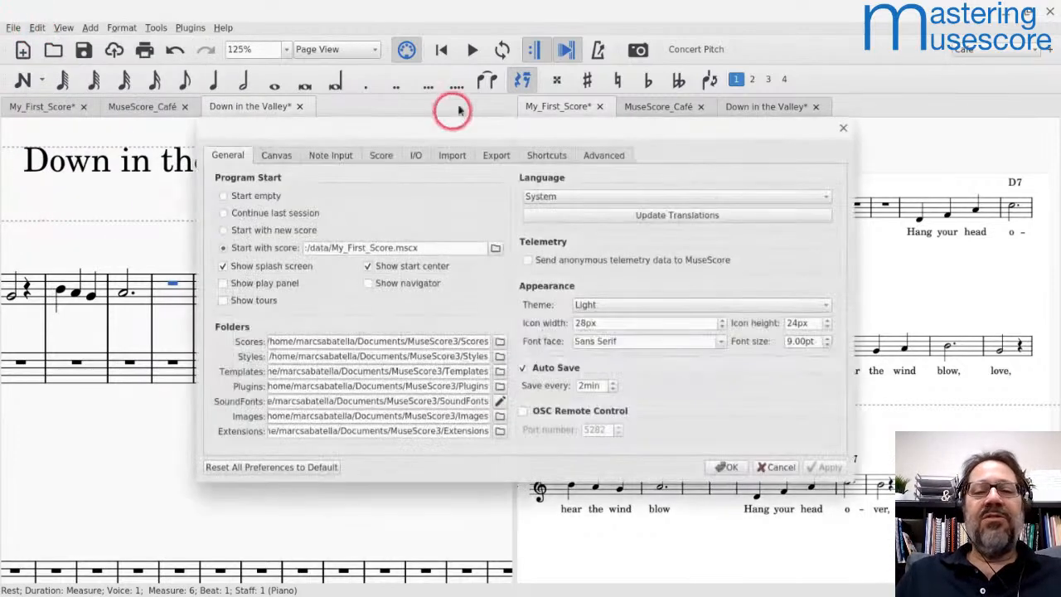
left_click(535, 158)
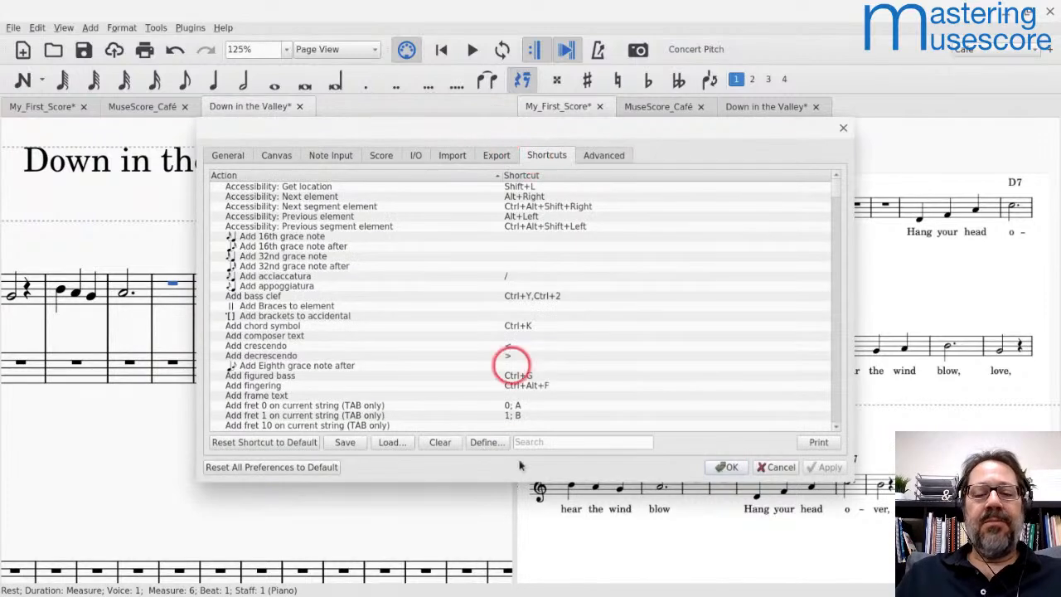
left_click(564, 442)
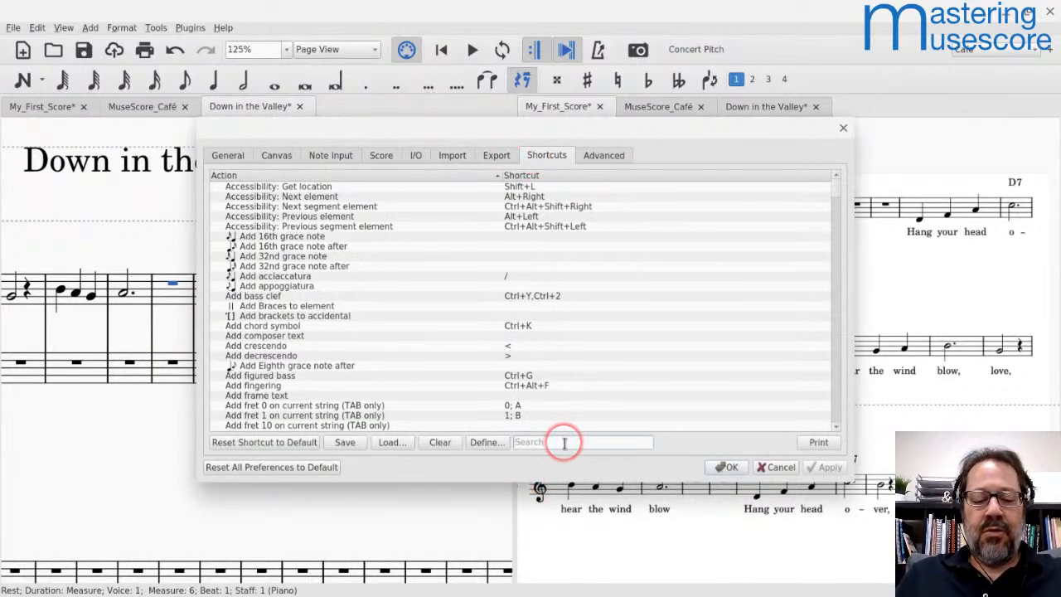
type("dele")
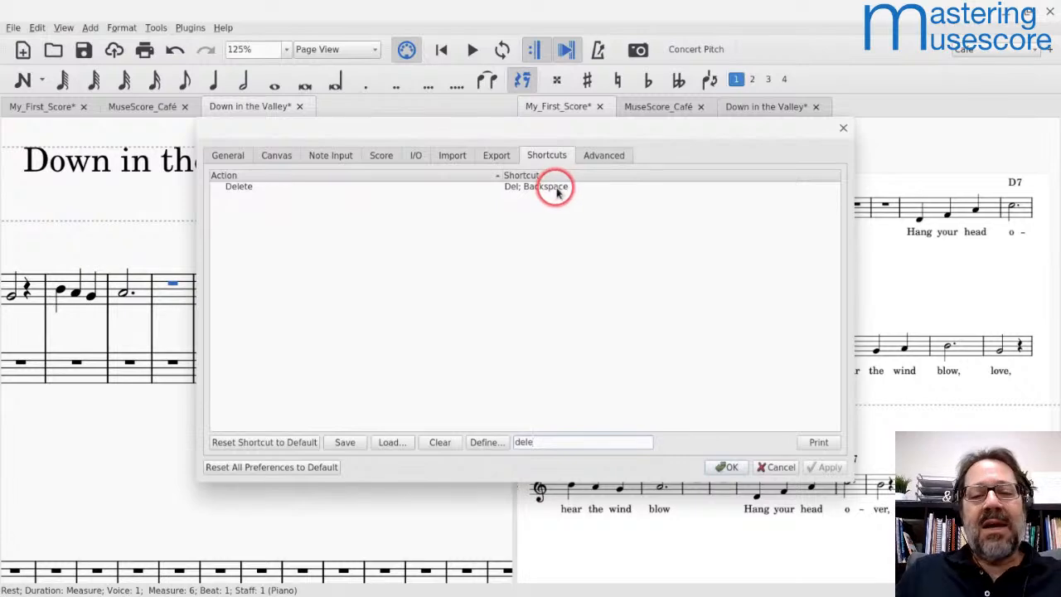
left_click(779, 469)
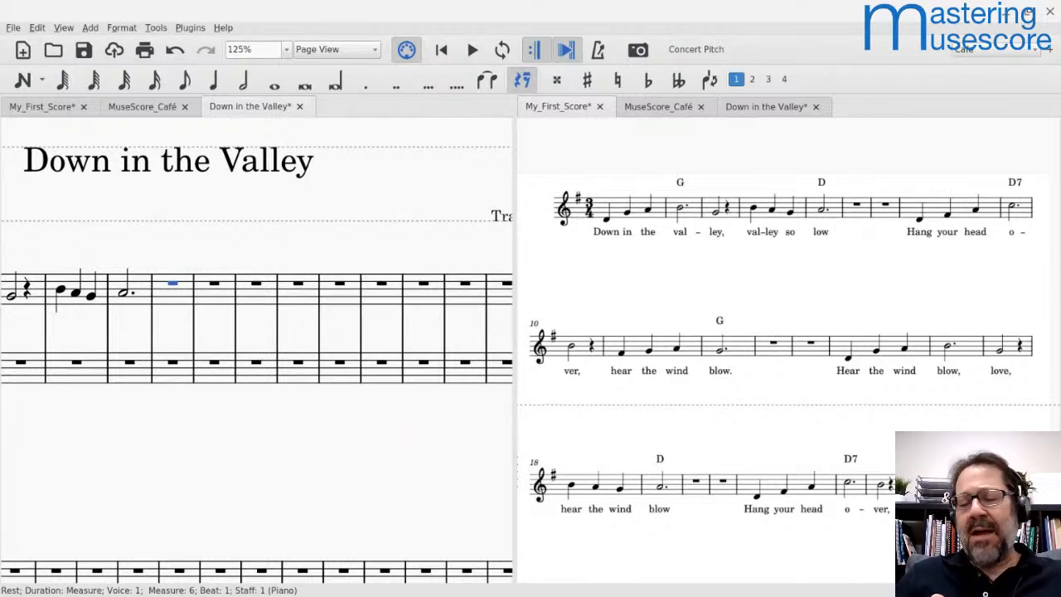
- Start note input at treble measure 8 and enter quarter notes D4, F and A in that measure
key("ctrl+minus")
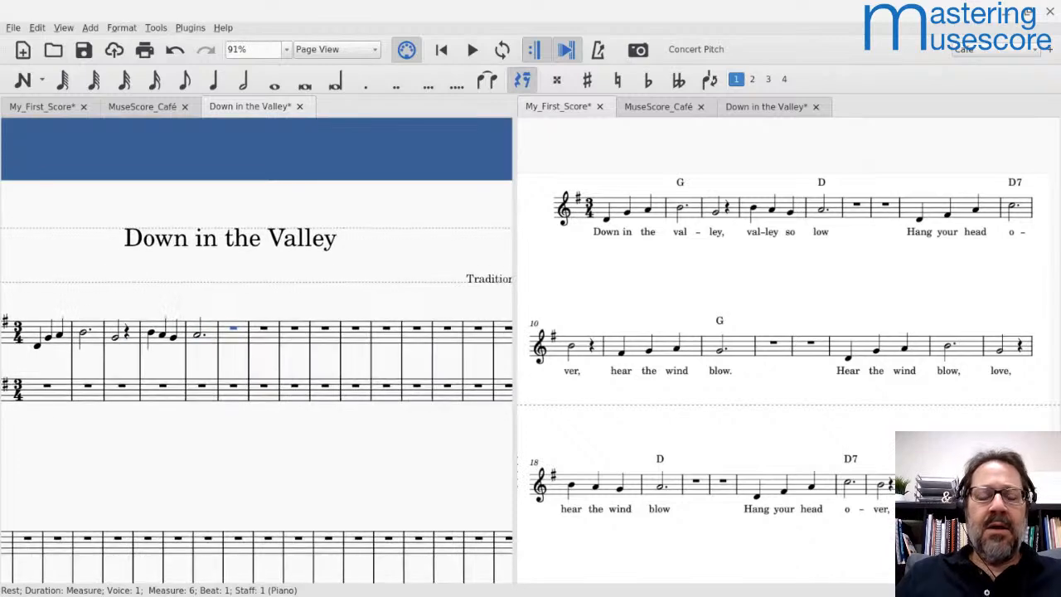
scroll(439, 496, "down", 1)
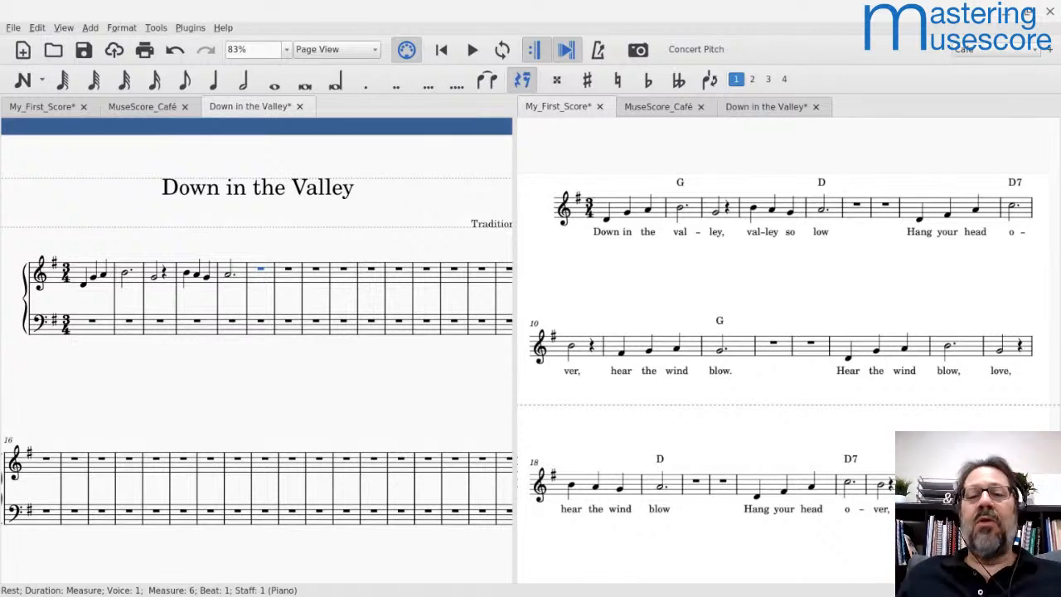
left_click(775, 155)
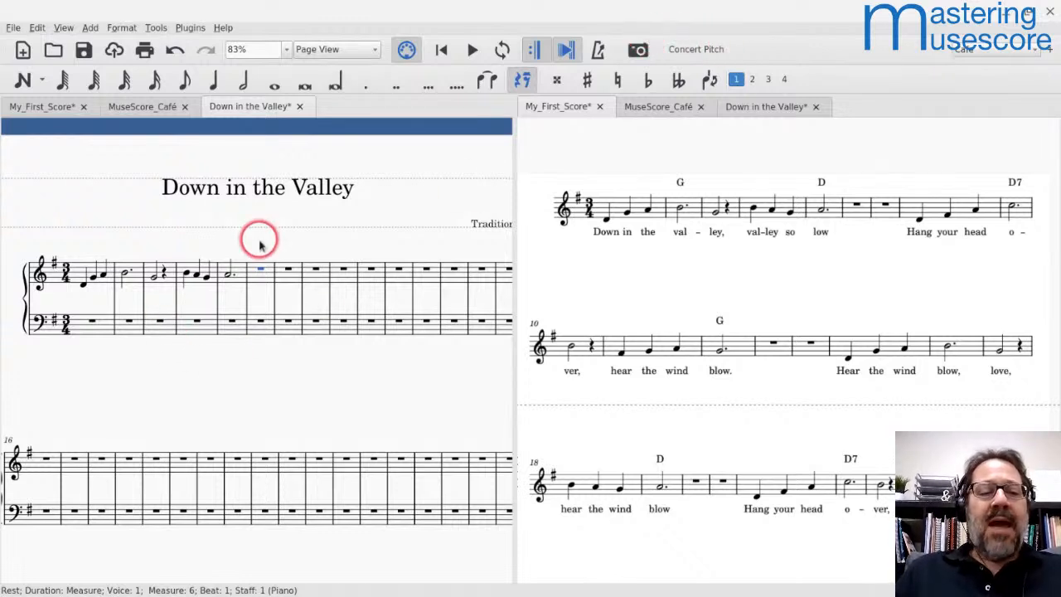
left_click(229, 277)
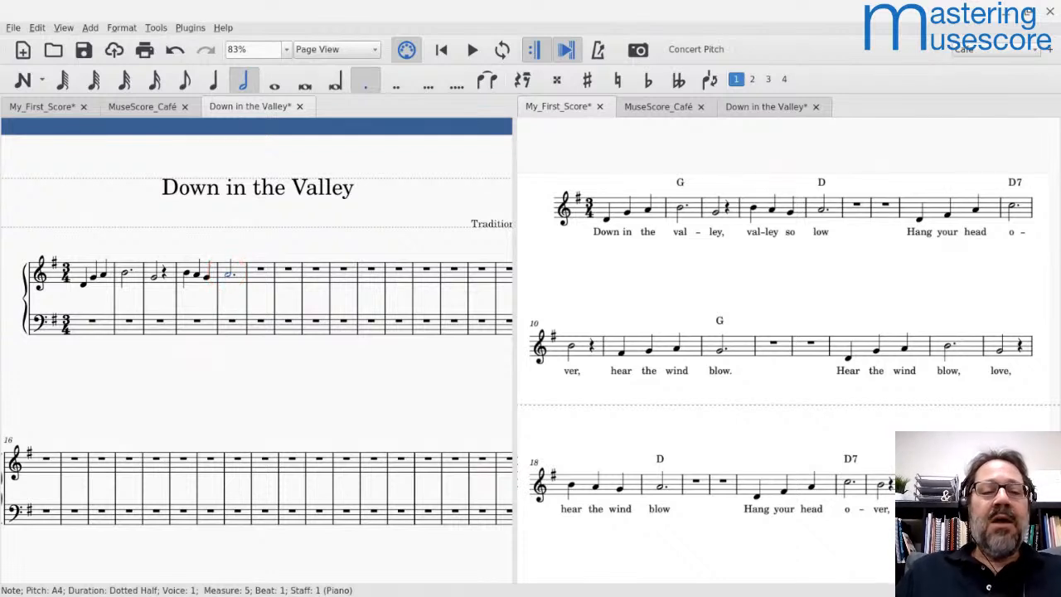
key("Right")
key("Right")
key("Right")
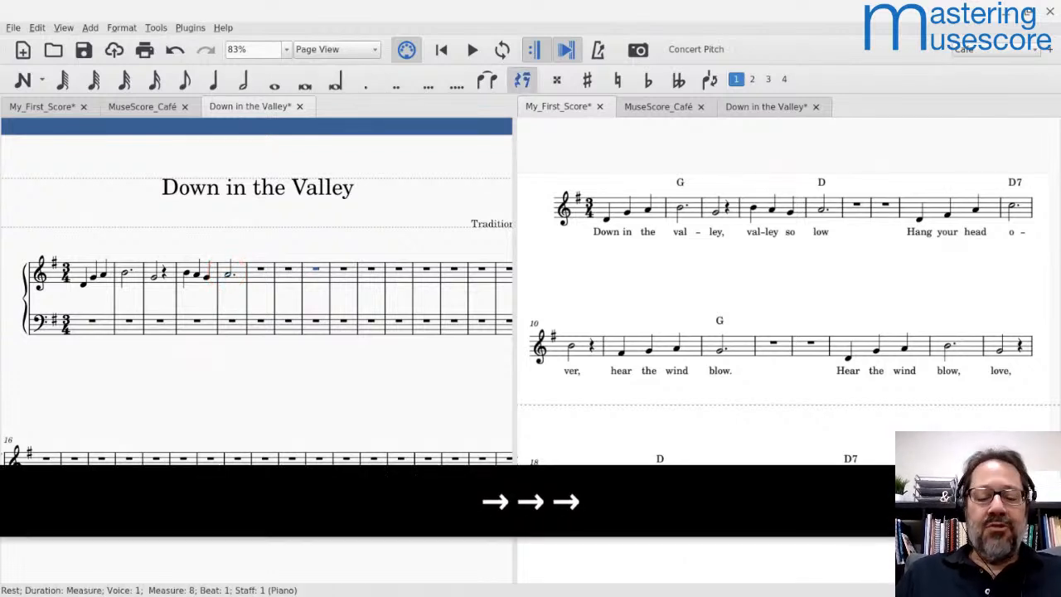
key("n")
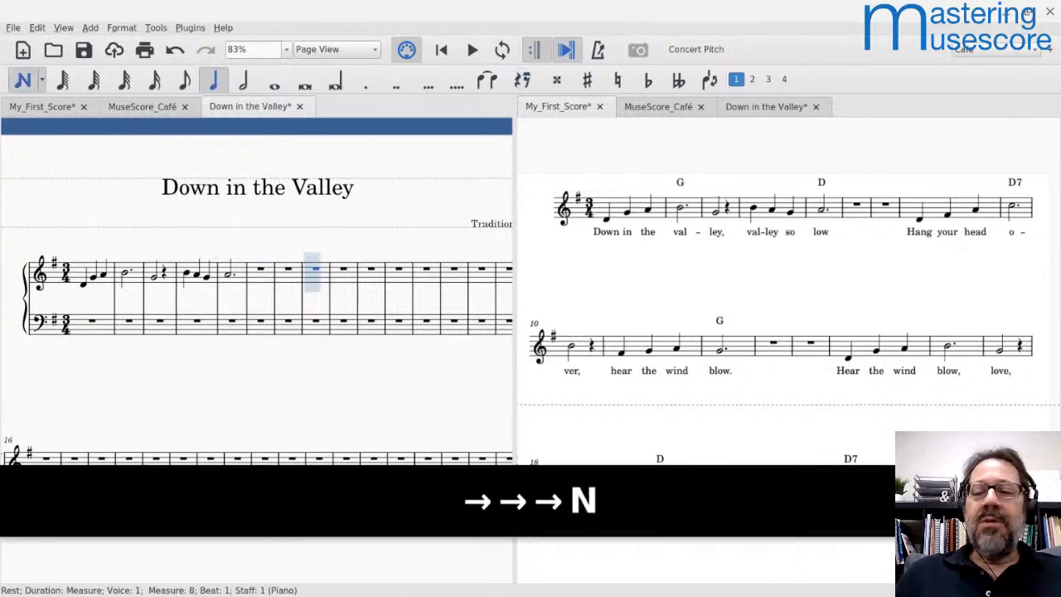
scroll(213, 268, "up", 3)
key("d")
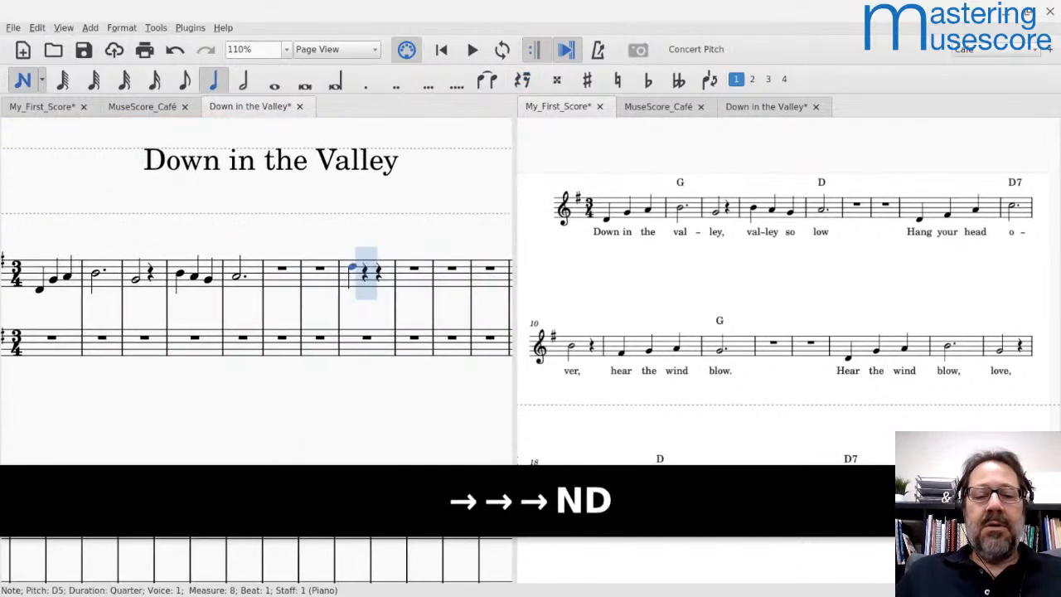
key("ctrl+Down")
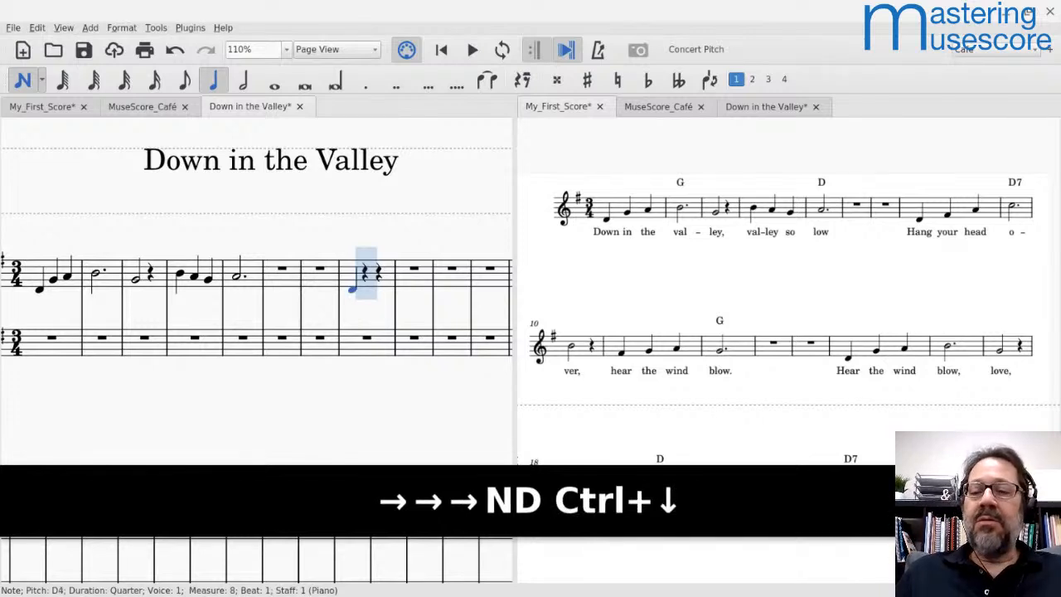
key("f")
key("a")
- Enter a dotted half-note C in treble measure 9 and a half-note B in measure 10
key("6")
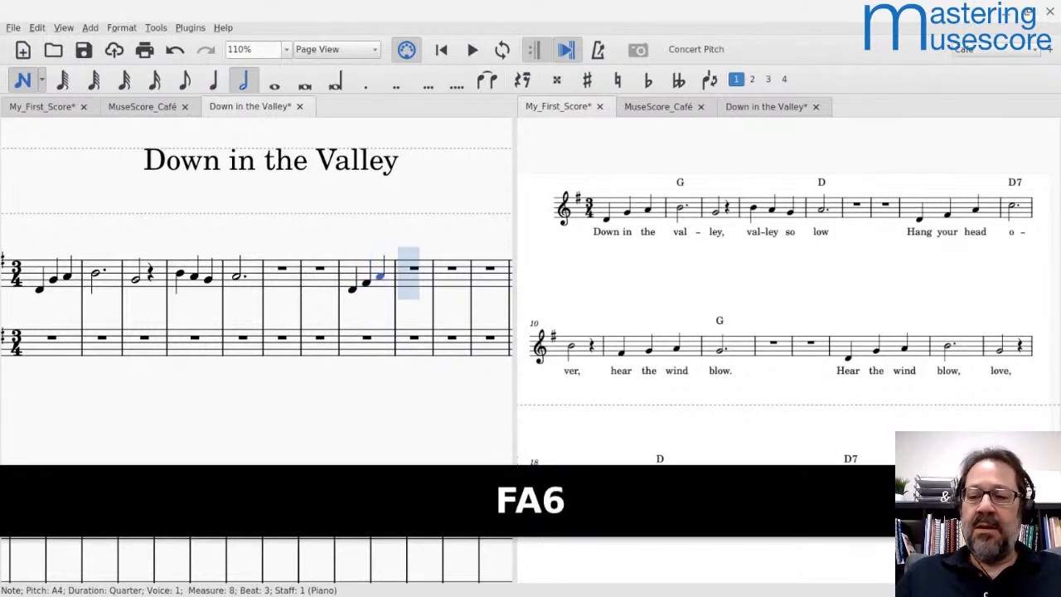
key("period")
key("c")
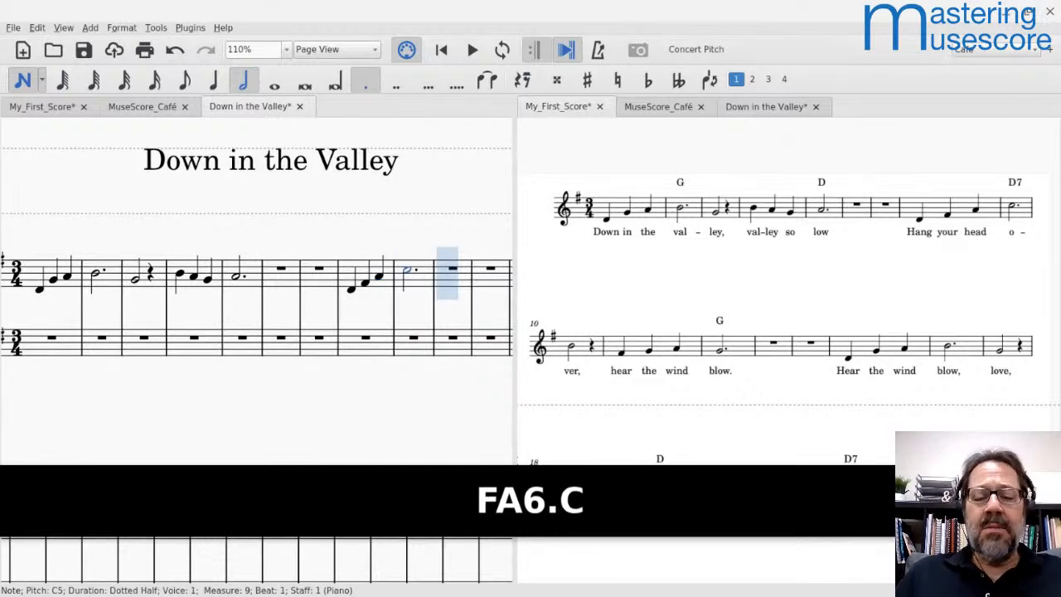
key("6")
key("b")
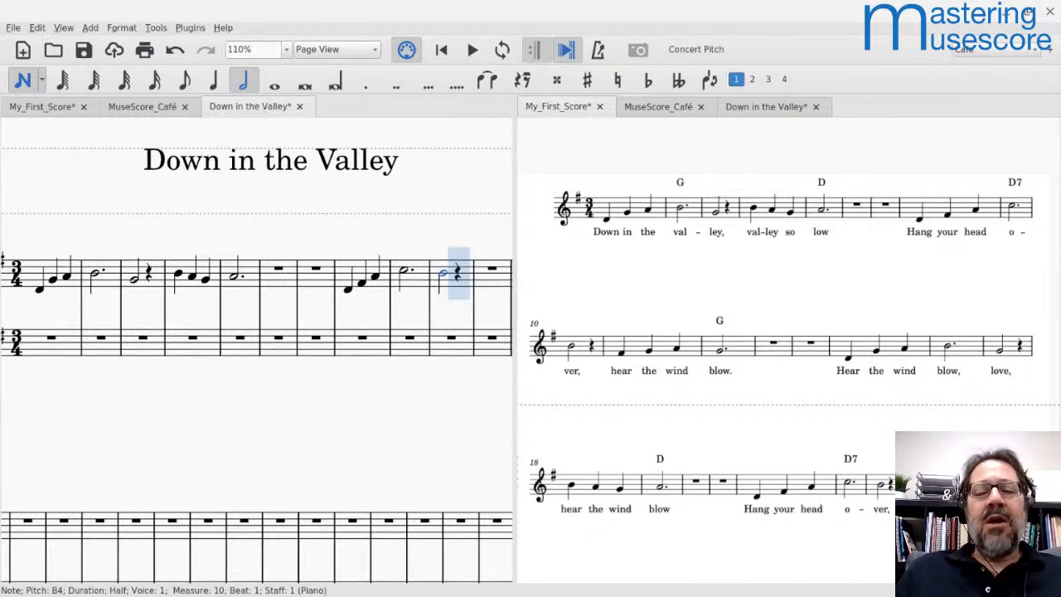
- Advance the note input cursor to treble measure 11 and enter quarter notes F, G and A
key("ctrl+Right")
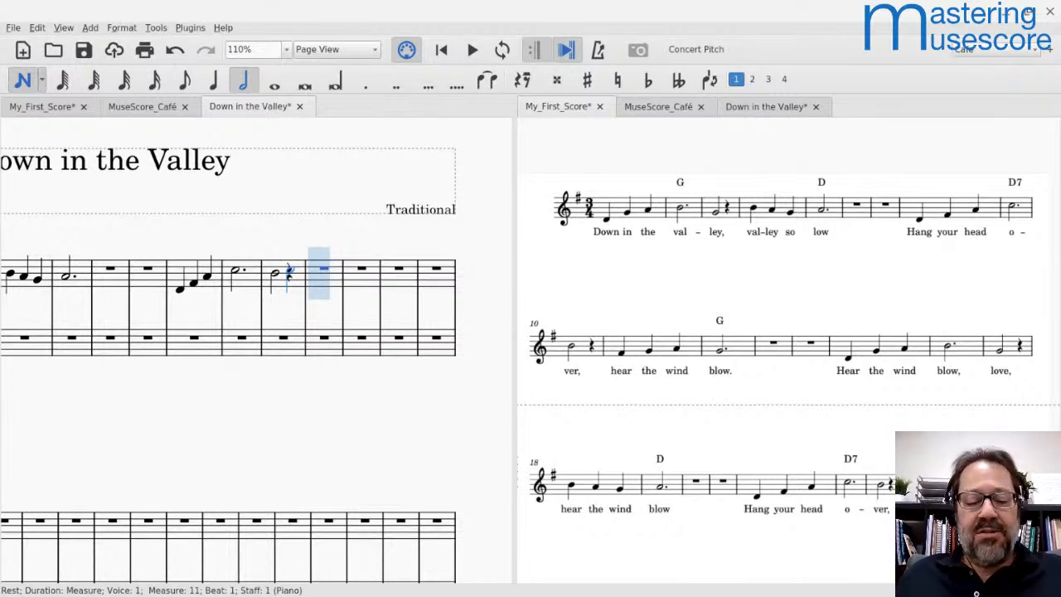
key("5")
key("f")
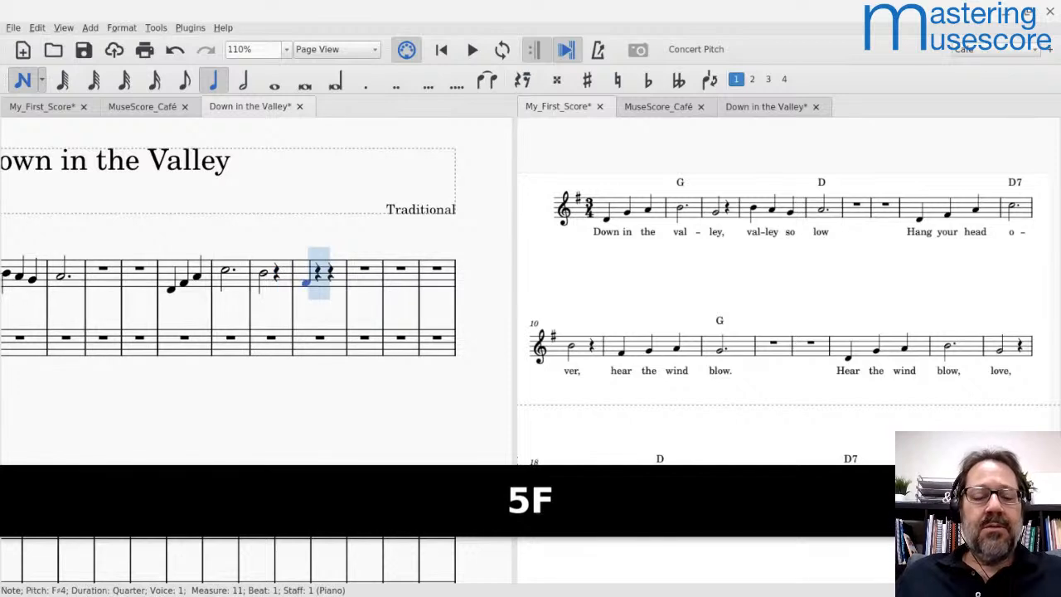
key("g")
key("a")
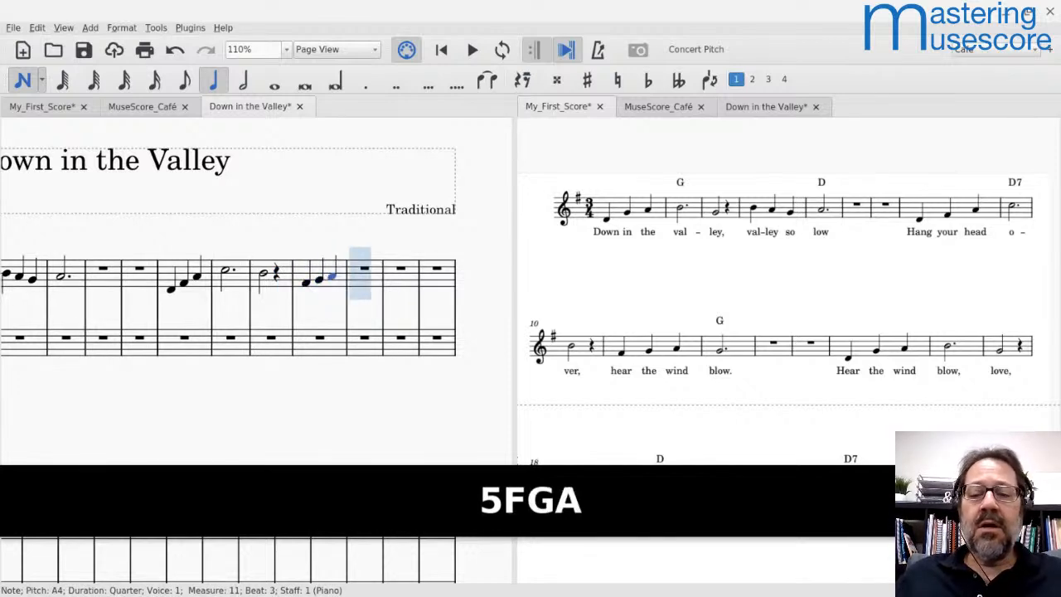
- Enter a dotted half-note G in treble measure 12 and leave note input
key("6")
key("period")
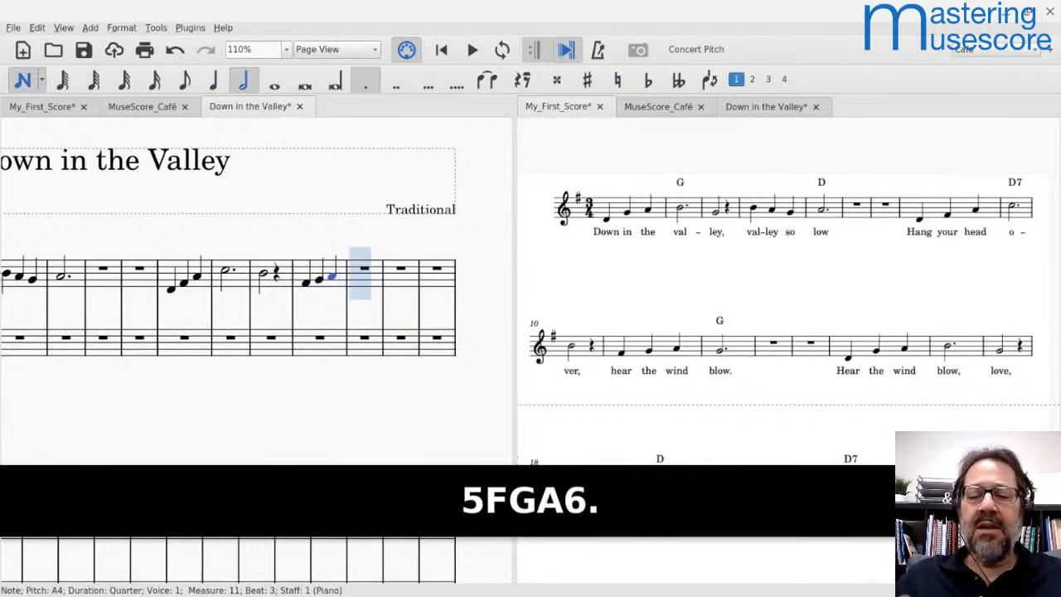
key("g")
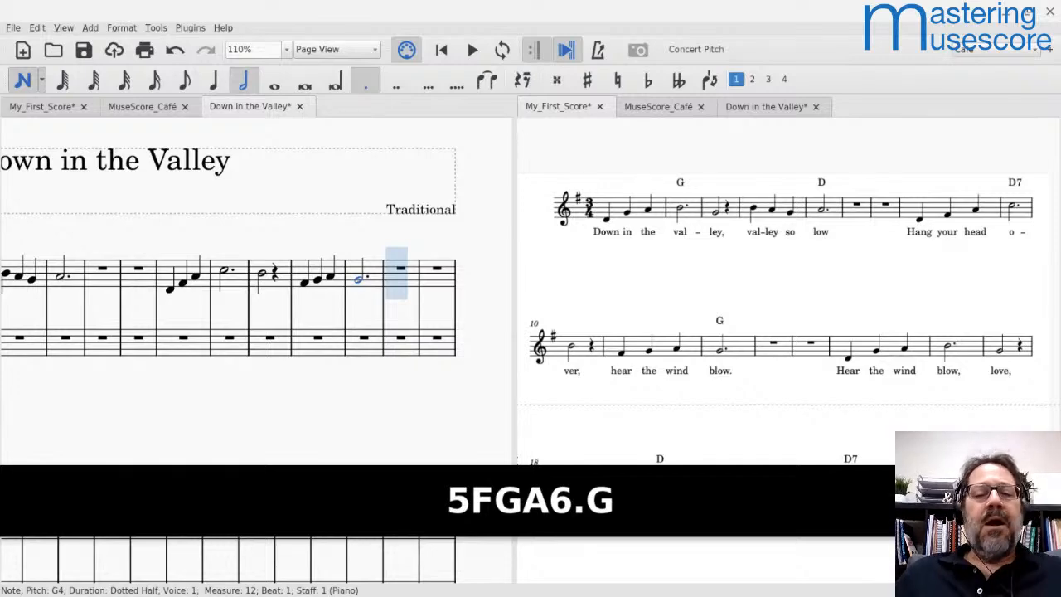
key("Escape")
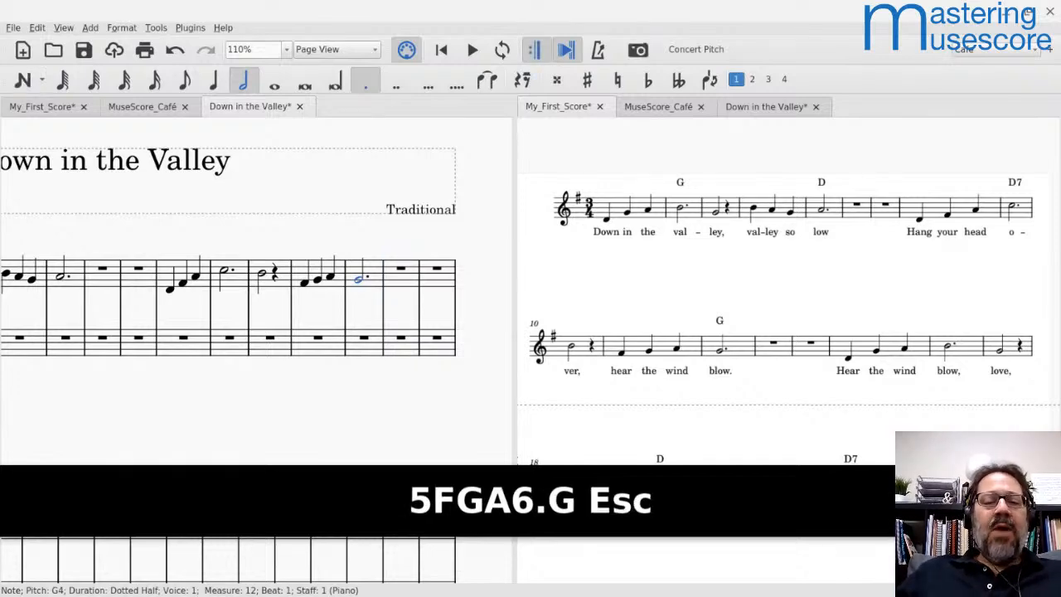
- Save the score as Down_in_the_Valley.mscz in the 2022 folder inside Cafe
scroll(175, 303, "down", 3)
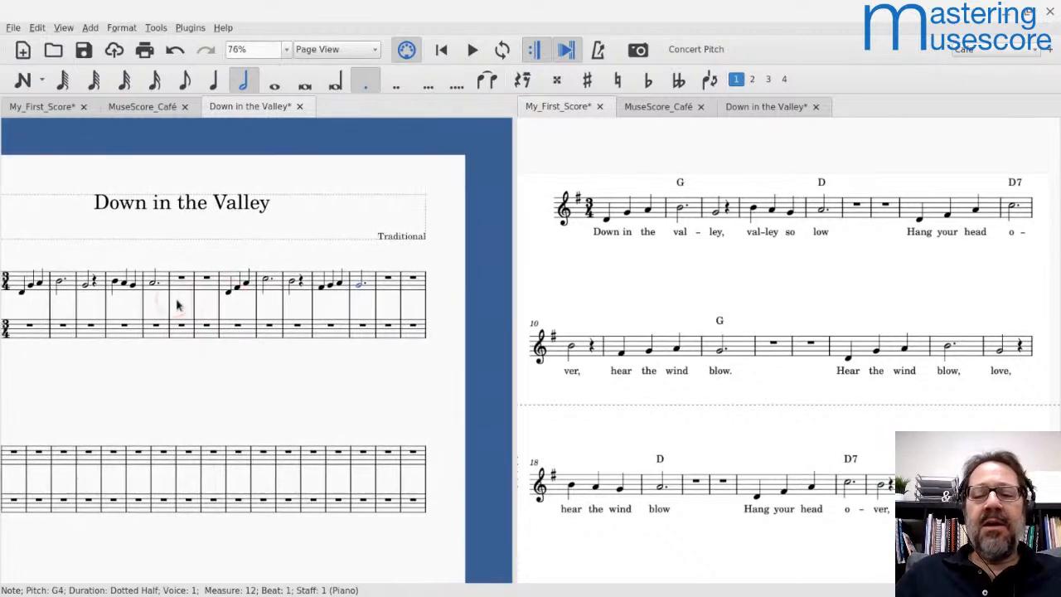
scroll(177, 306, "left", 2)
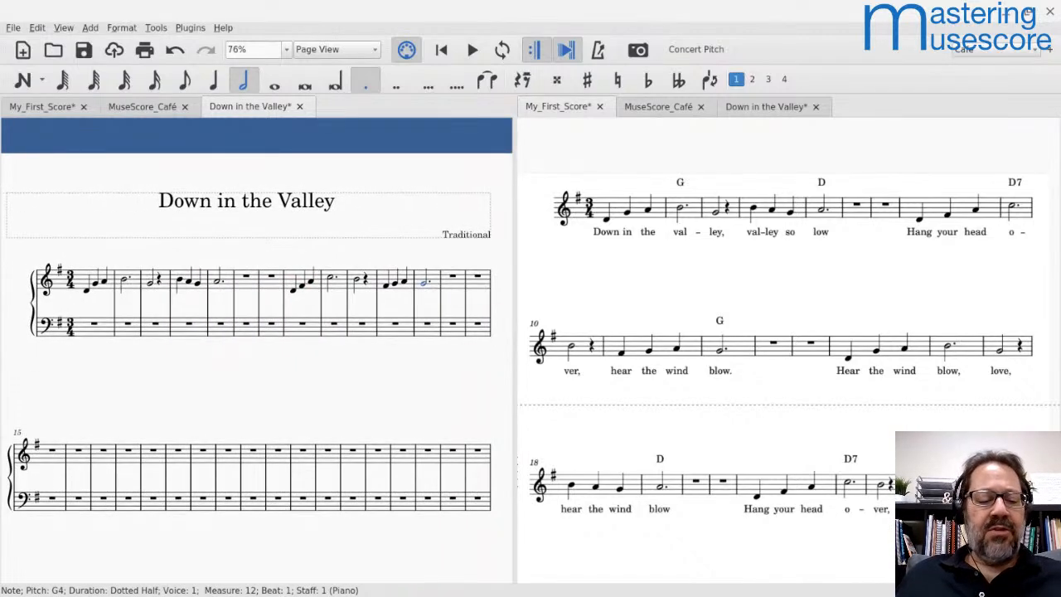
key("ctrl+s")
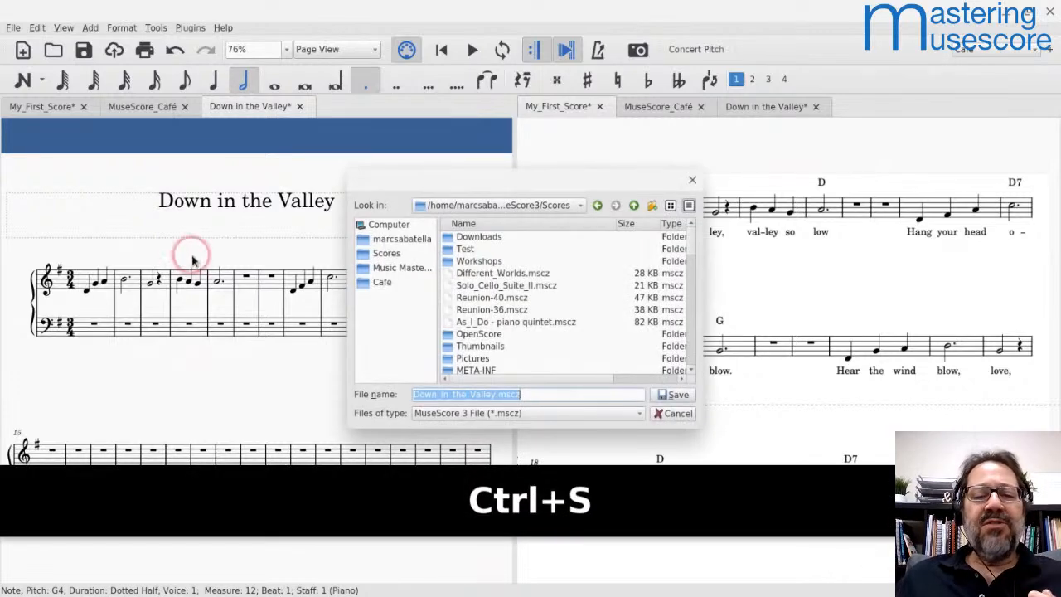
left_click(380, 283)
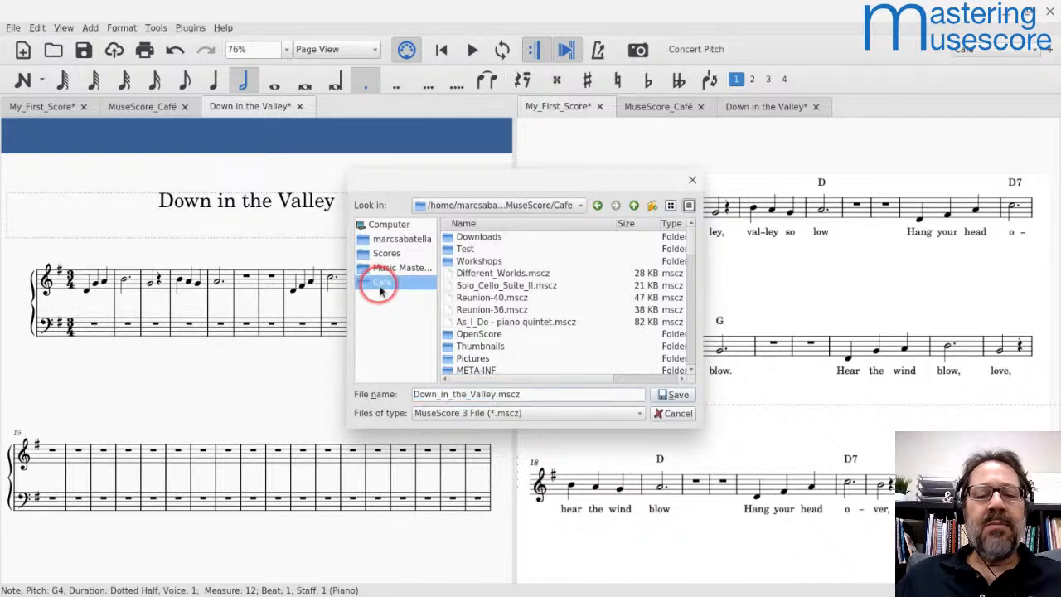
double_click(476, 249)
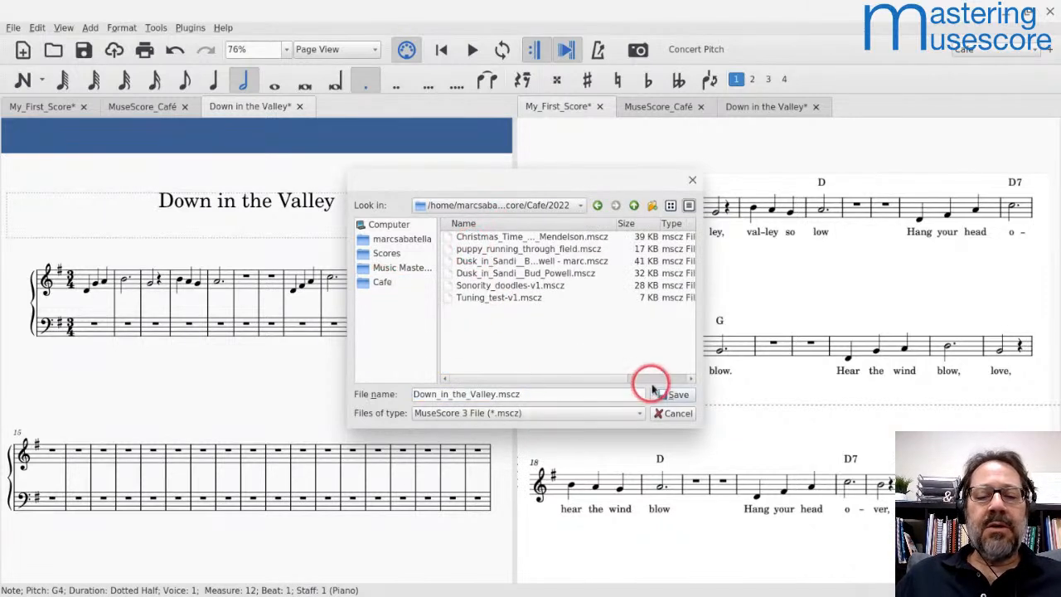
left_click(671, 396)
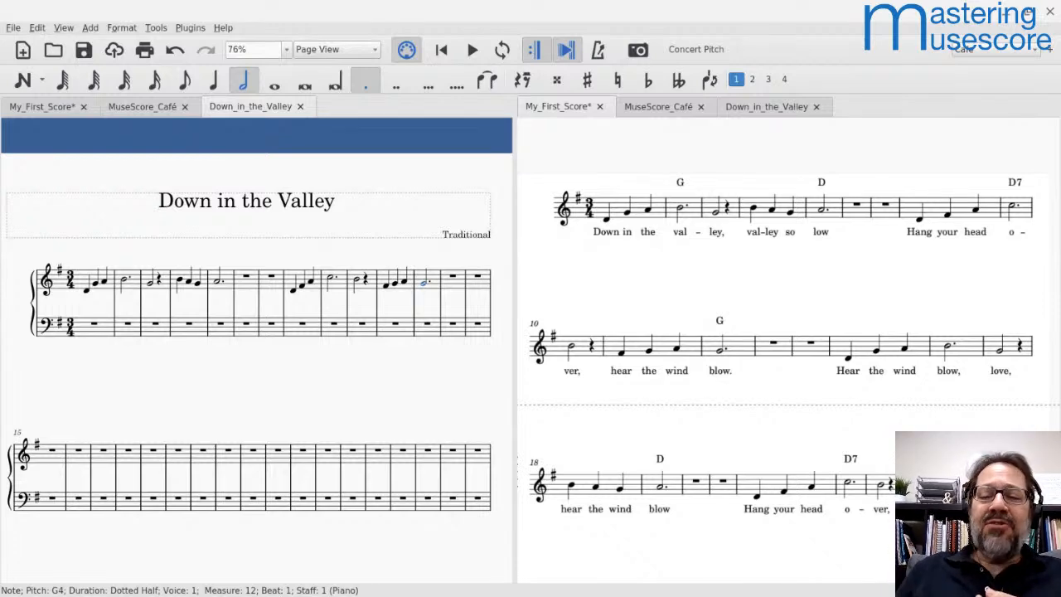
scroll(857, 365, "down", 3)
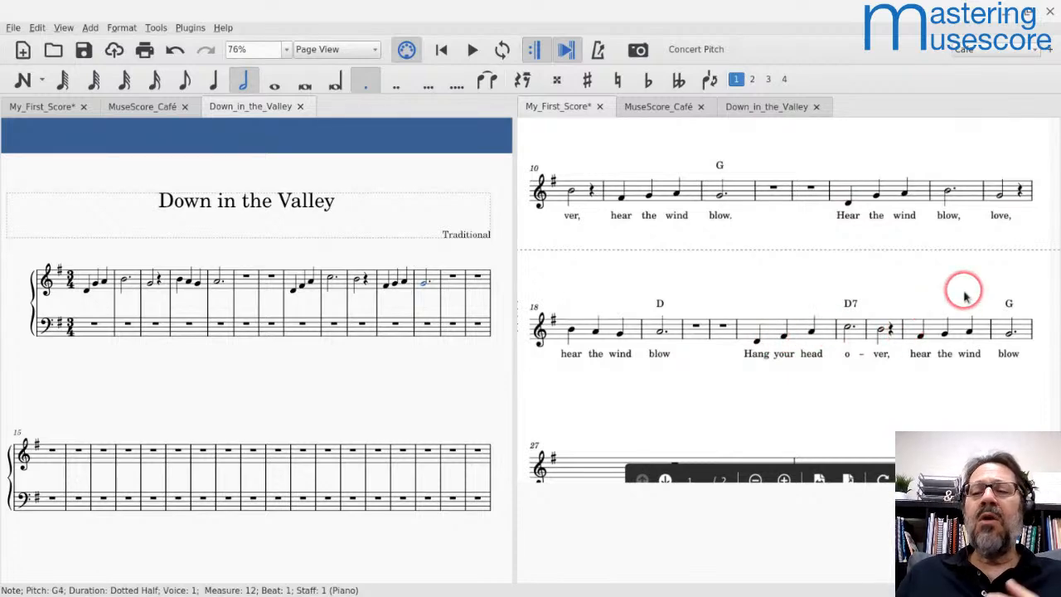
scroll(763, 246, "up", 3)
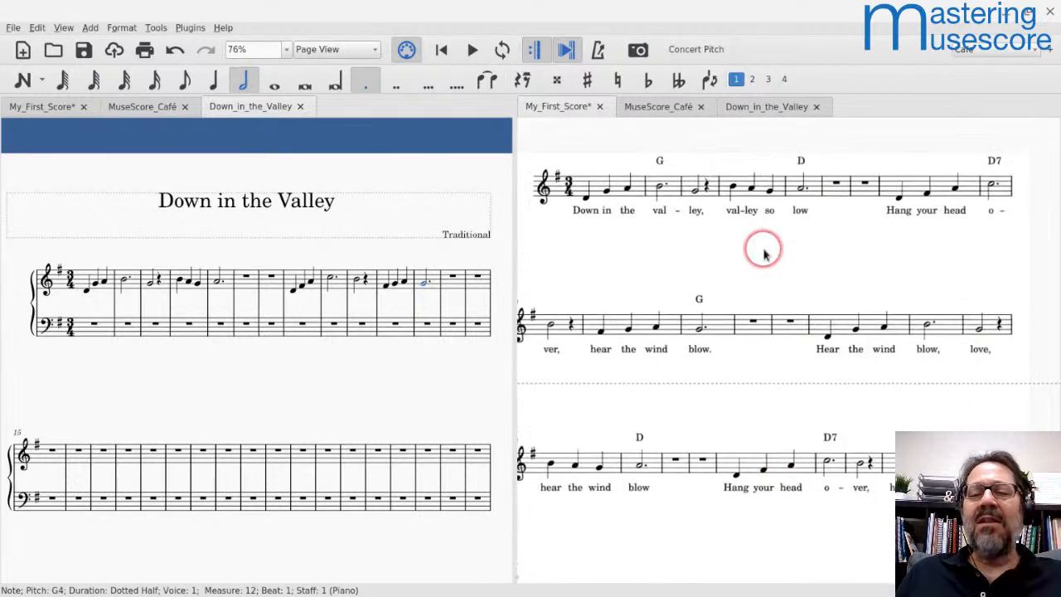
left_click(83, 286)
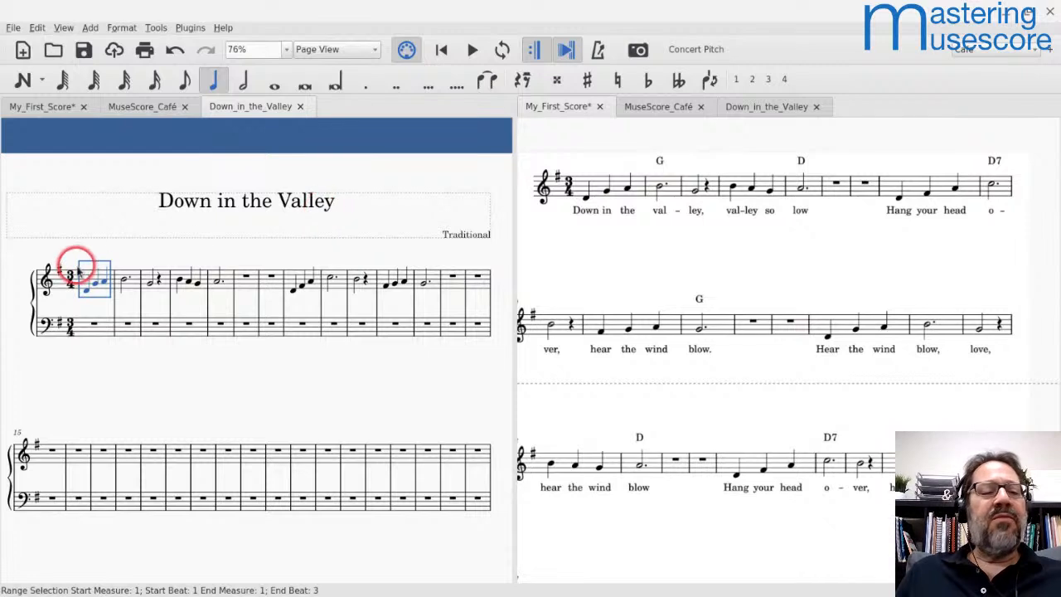
left_click(123, 282)
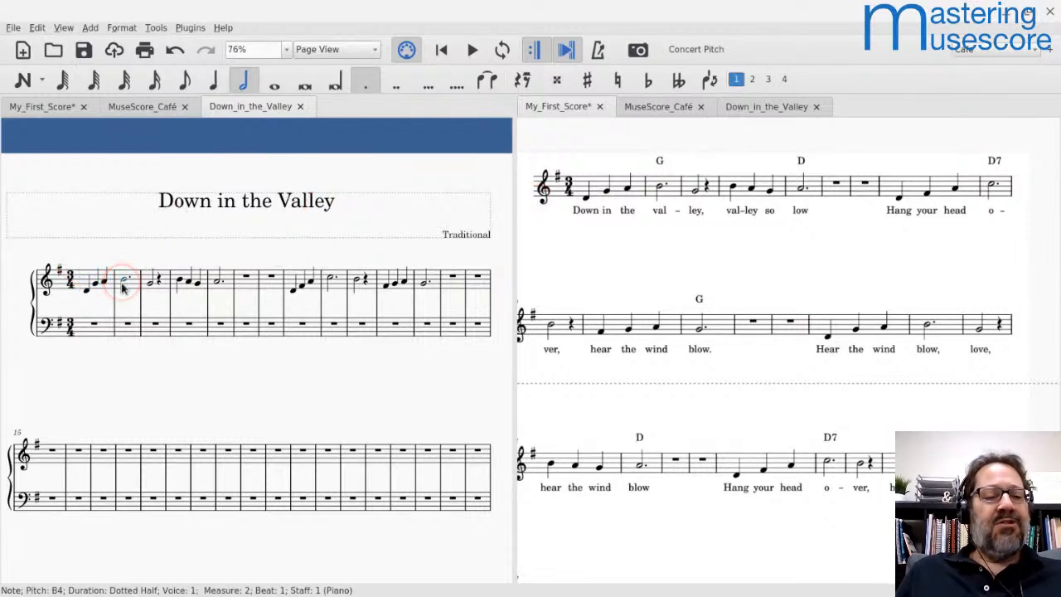
- Play back the opening of the melody from the first treble note and stop playback
scroll(123, 286, "up", 1)
scroll(123, 286, "up", 1)
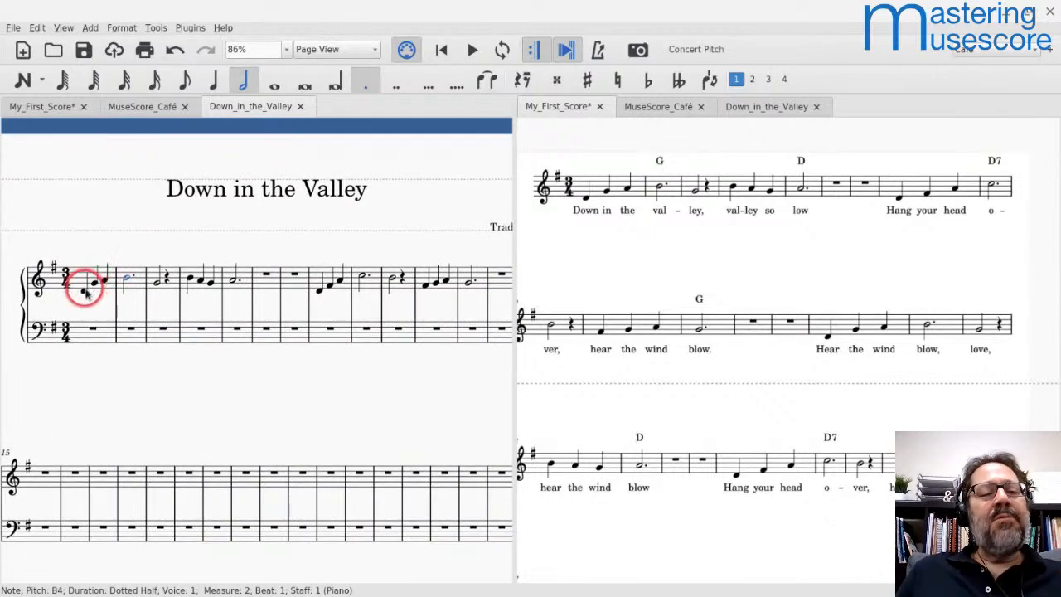
left_click(85, 286)
key("space")
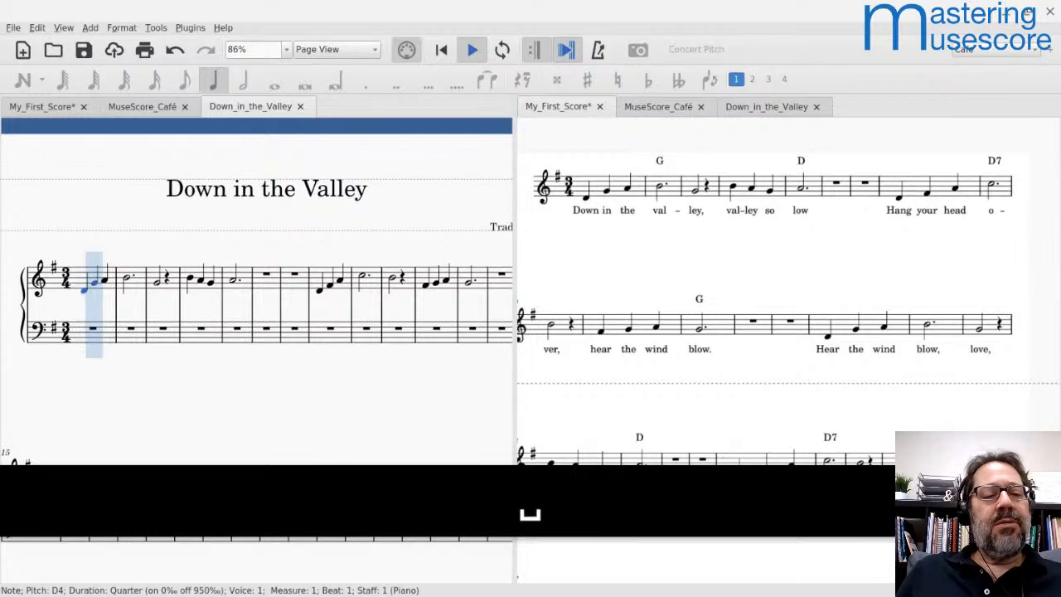
key("space")
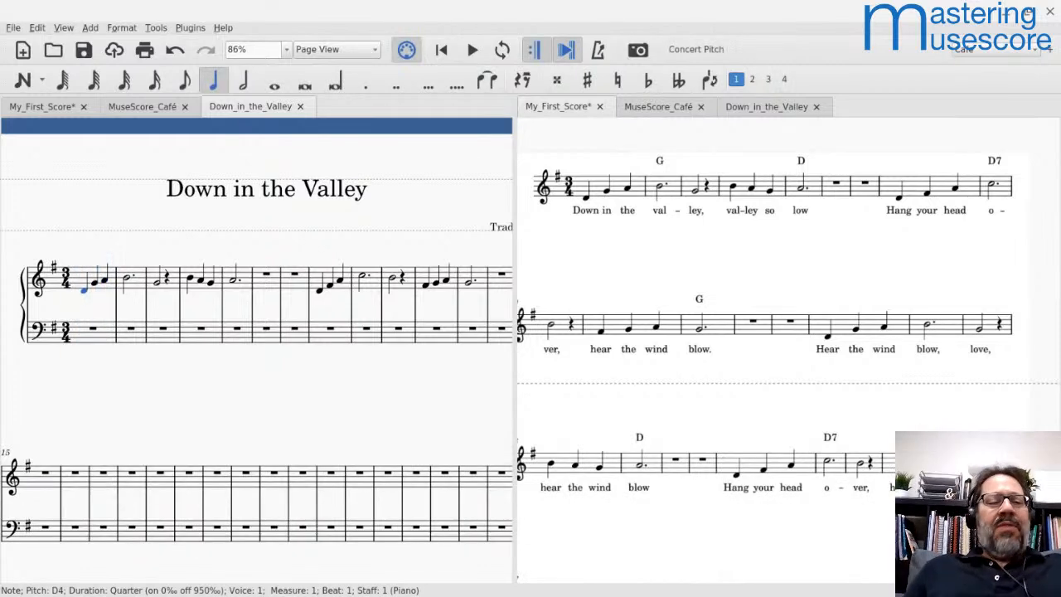
left_click(129, 281)
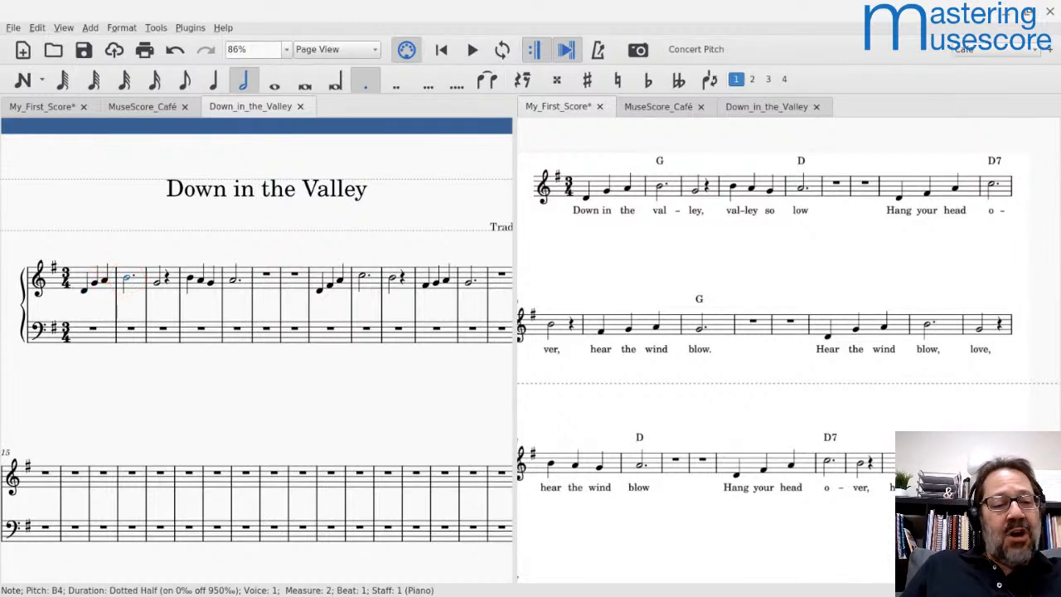
key("ctrl+k")
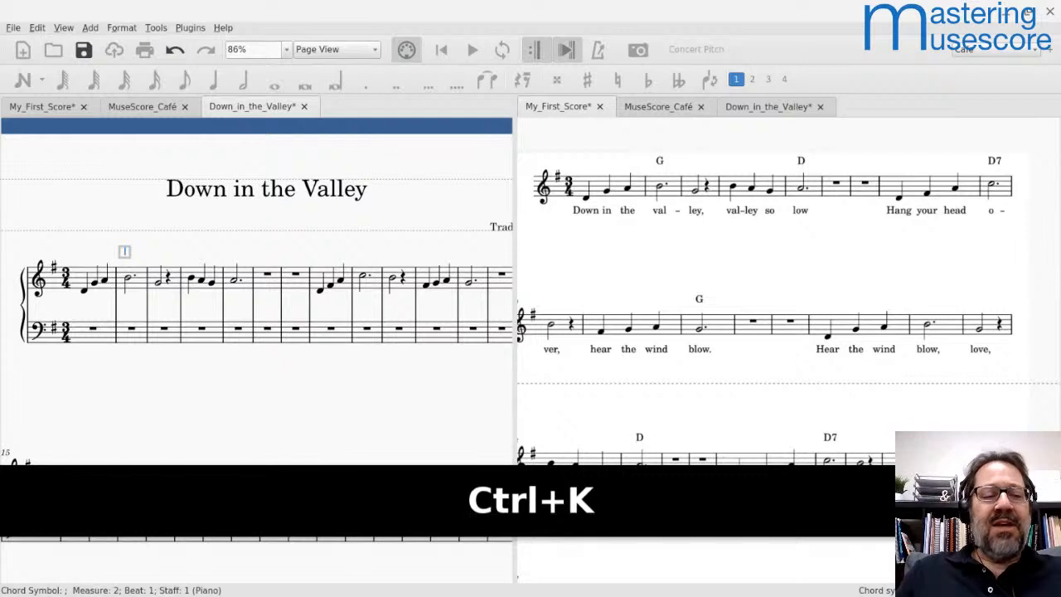
type("G")
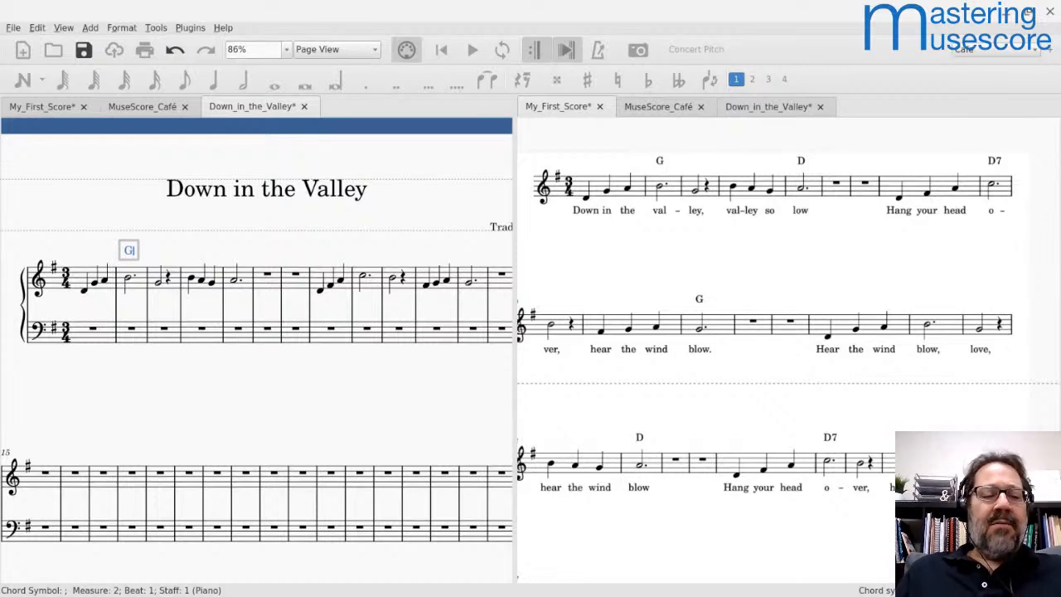
key("Escape")
key("ctrl+z")
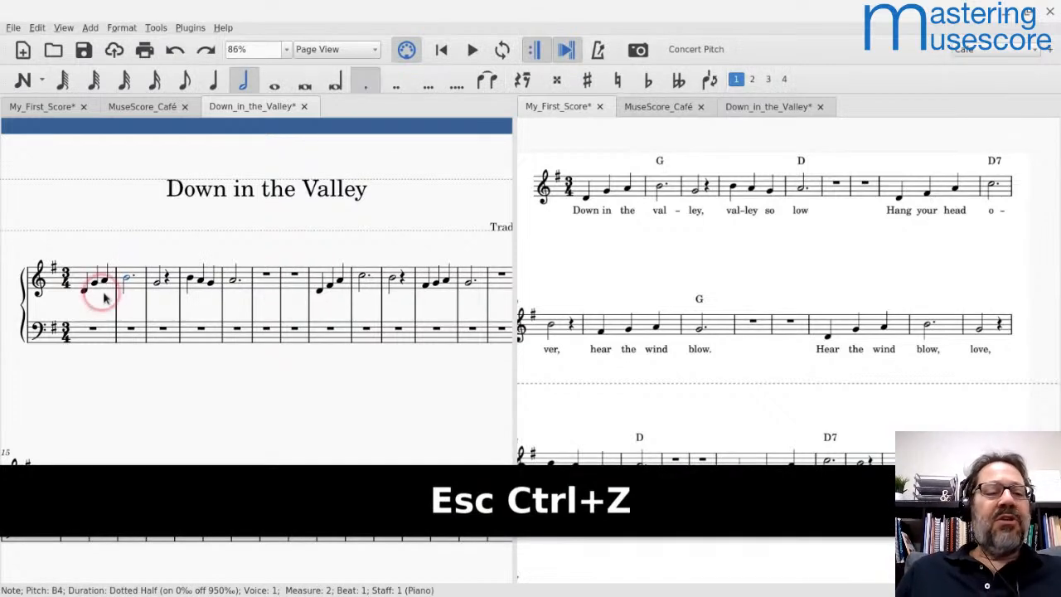
- Add a G chord symbol above treble measure 2 and a D chord symbol above measure 5
key("ctrl+k")
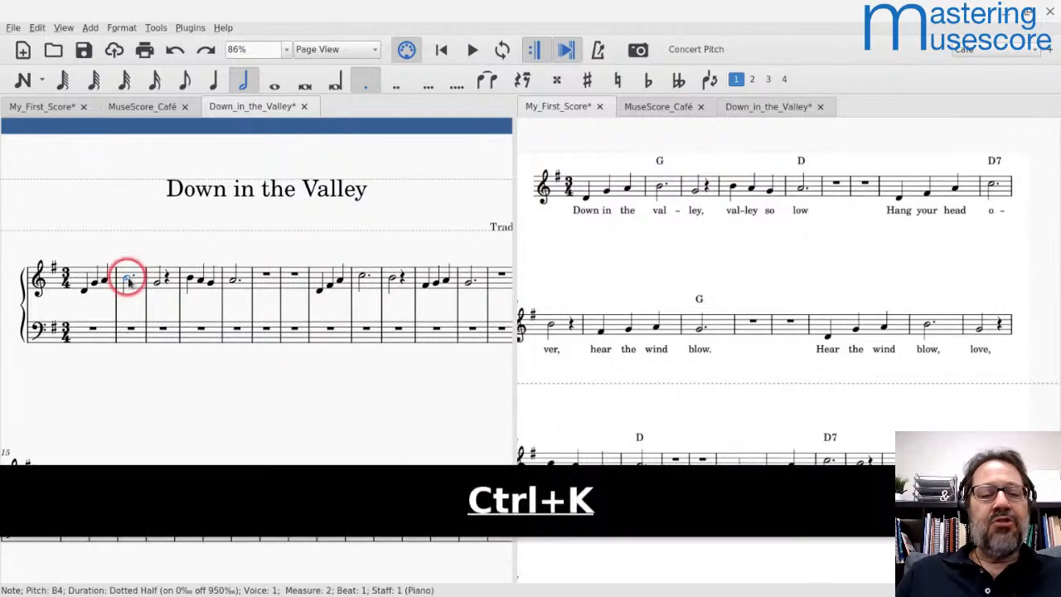
type("G")
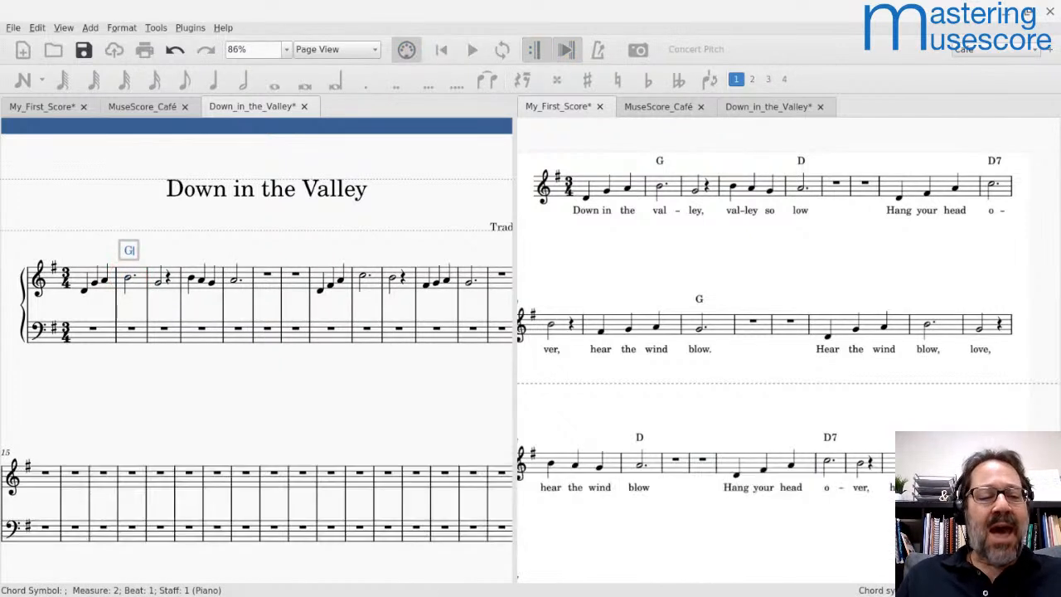
key("Tab")
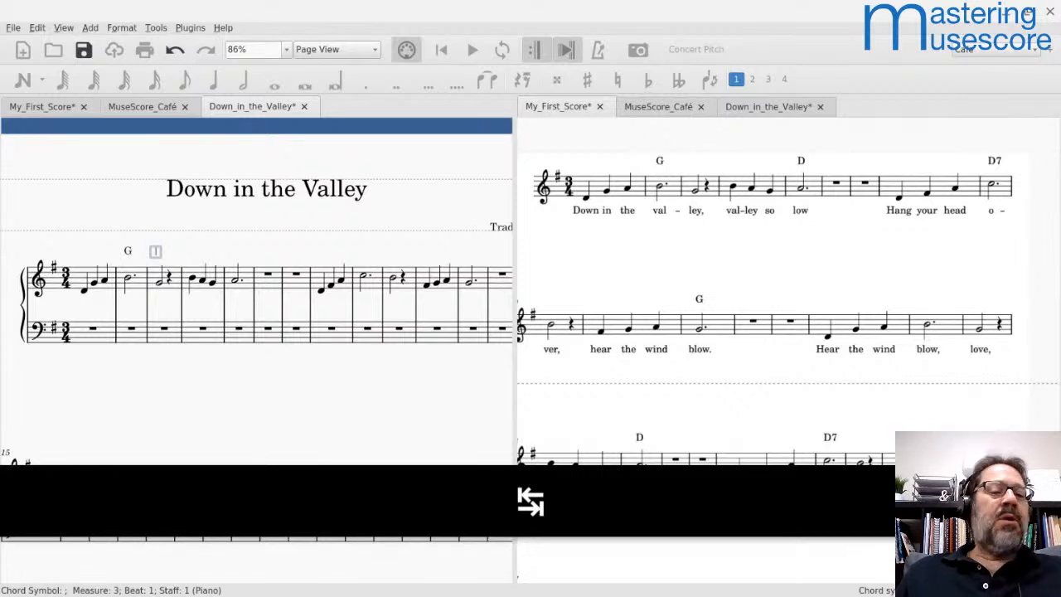
key("Tab")
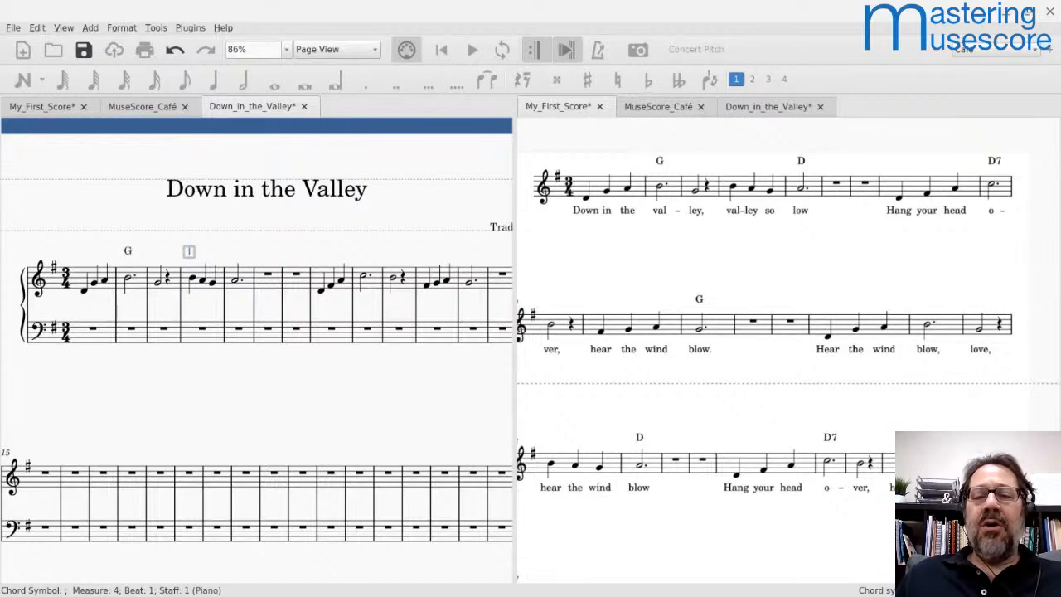
key("Tab")
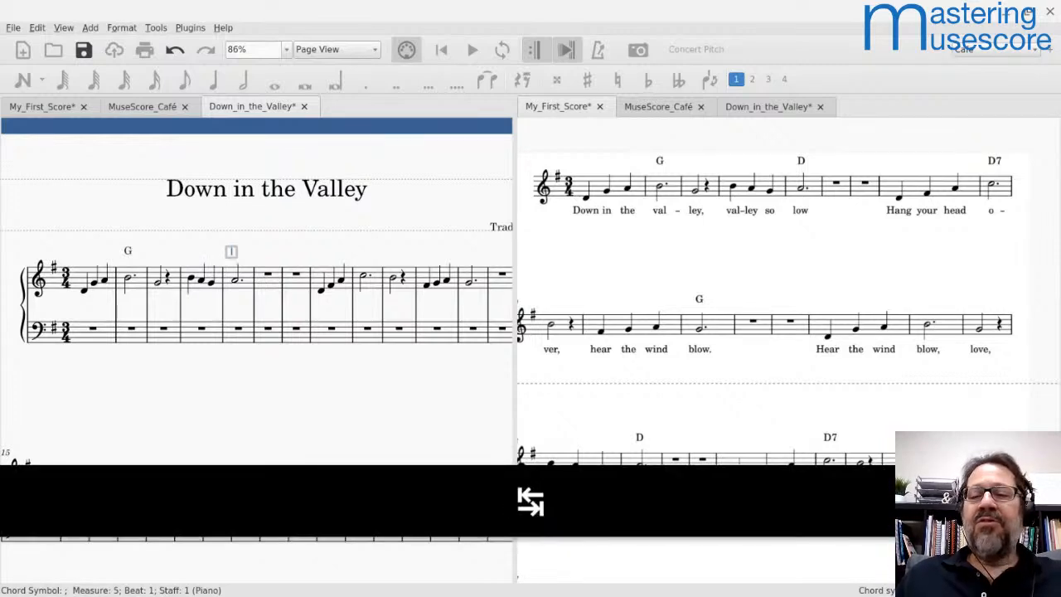
type("D")
- Advance chord symbol entry to measure 9 and enter D7 above the dotted half-note C
key("Tab")
key("Tab")
key("Tab")
key("Tab")
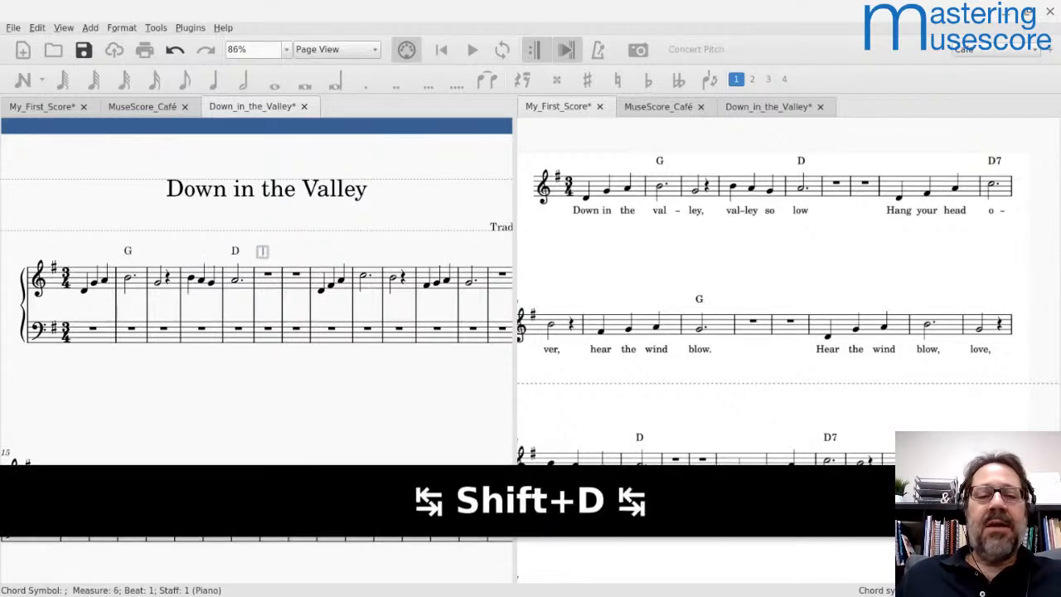
key("Tab")
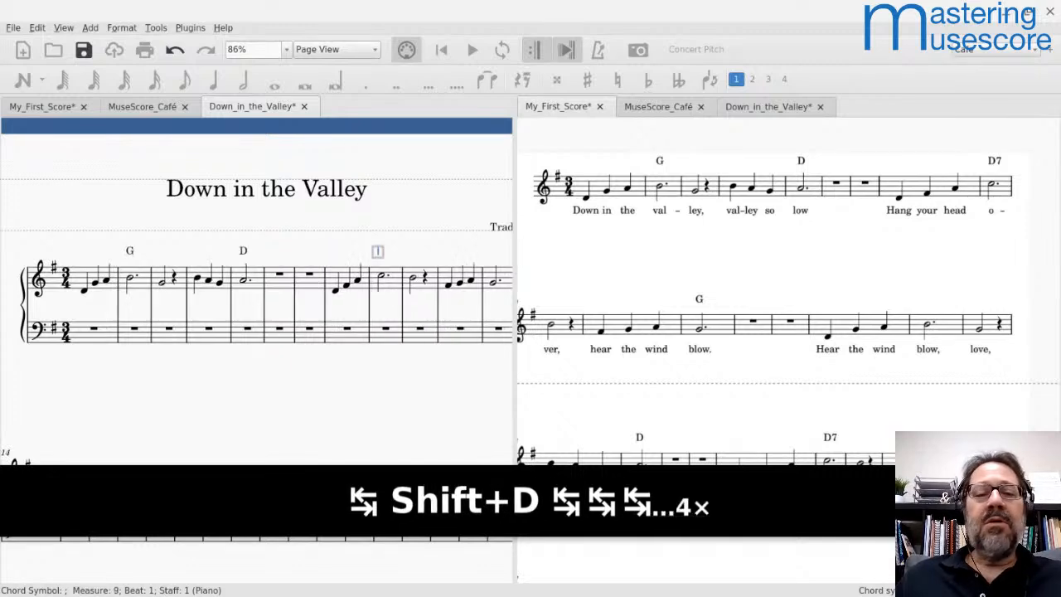
type("D7")
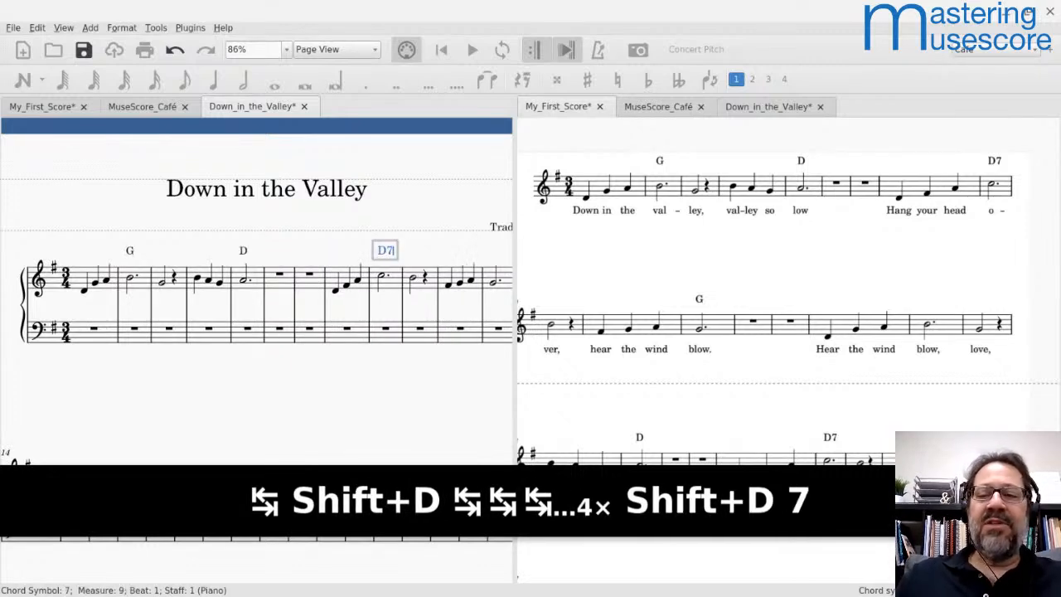
- Advance chord symbol entry to measure 12, enter G, and finish entering chord symbols
key("Tab")
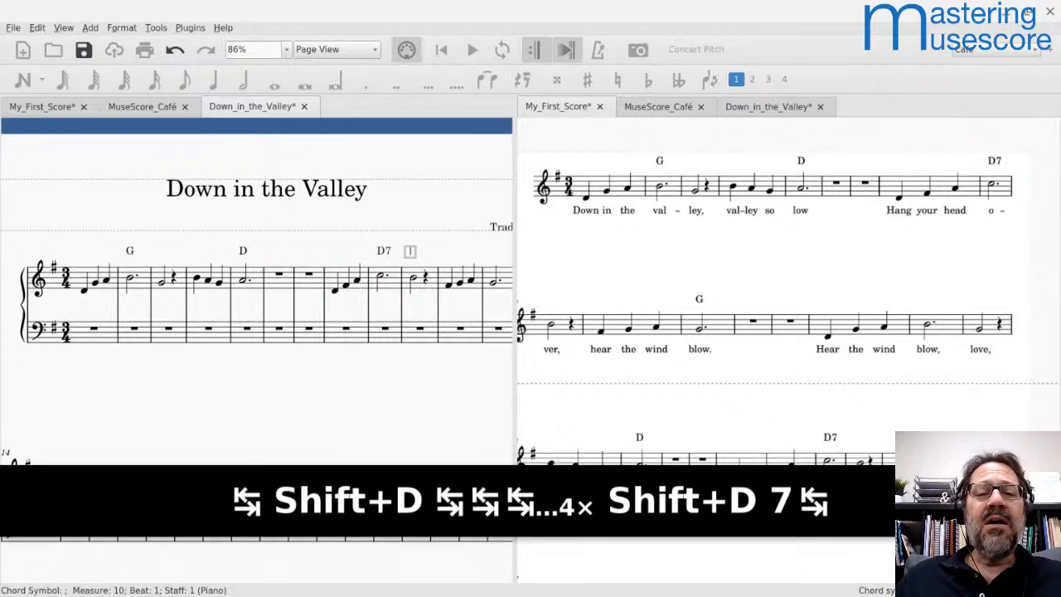
key("Tab")
key("Tab")
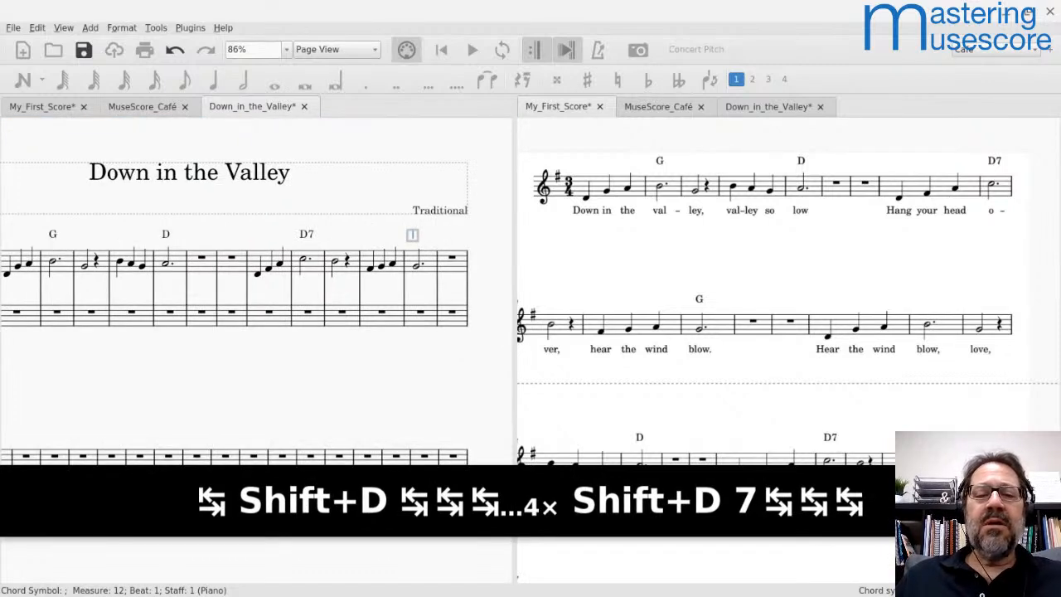
type("G")
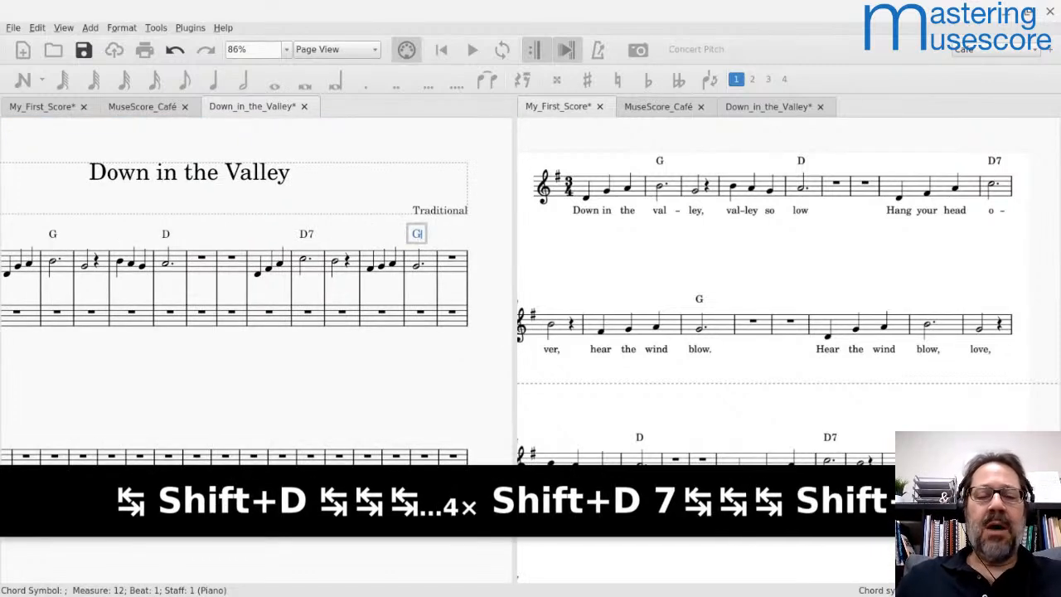
key("Escape")
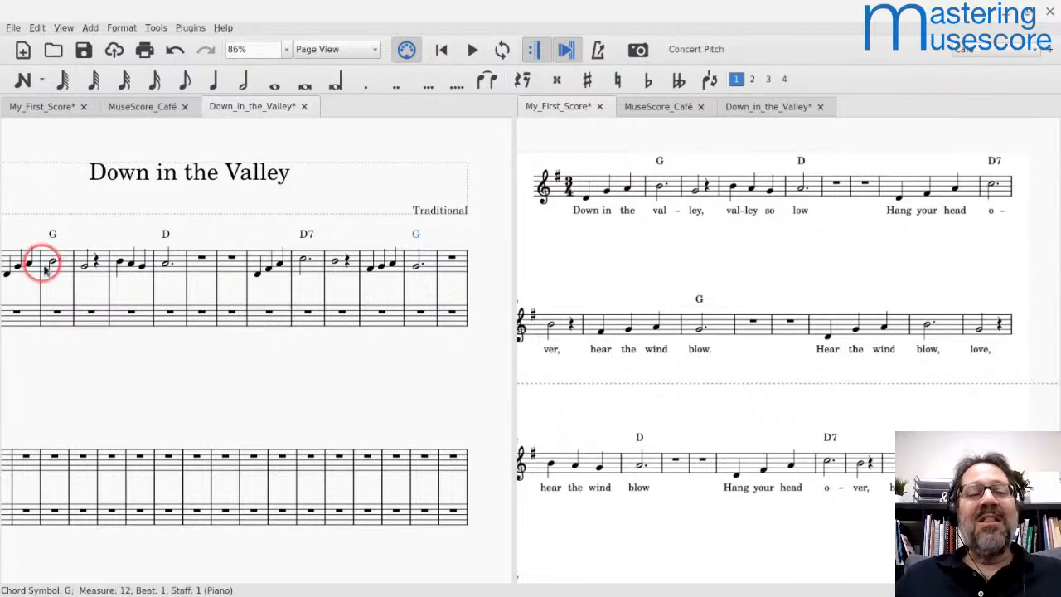
- Start note input in treble measure 16 and enter a half-note G
scroll(190, 403, "down", 3)
scroll(193, 406, "left", 2)
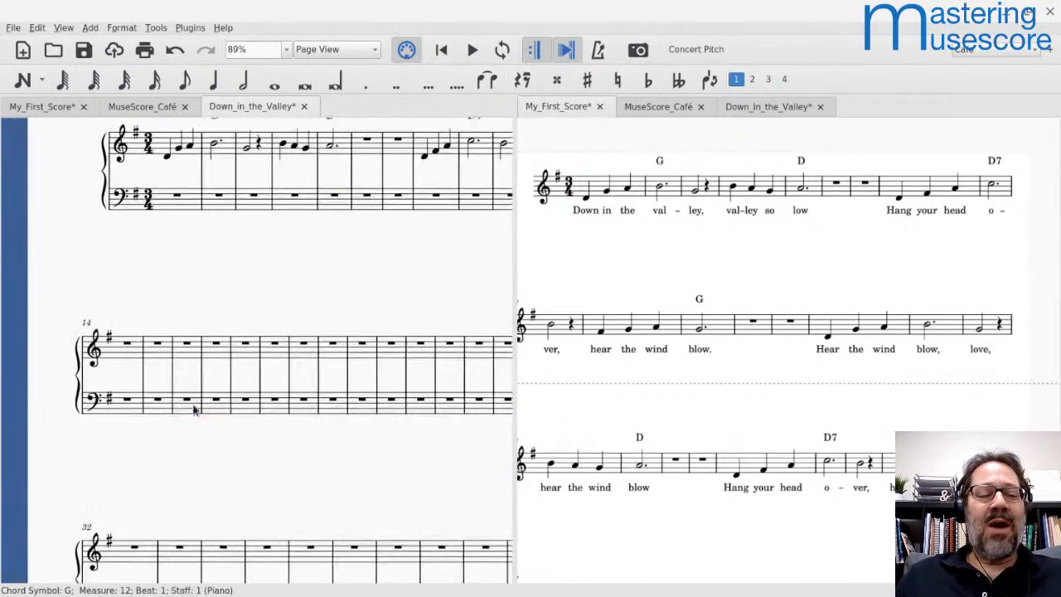
scroll(177, 337, "up", 5)
left_click(177, 332)
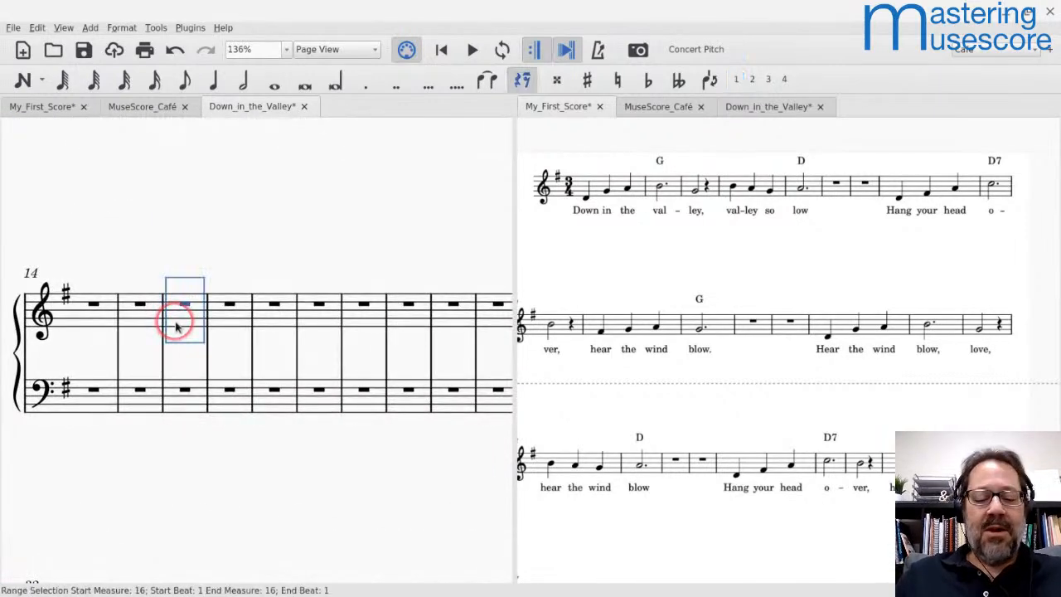
key("n")
key("6")
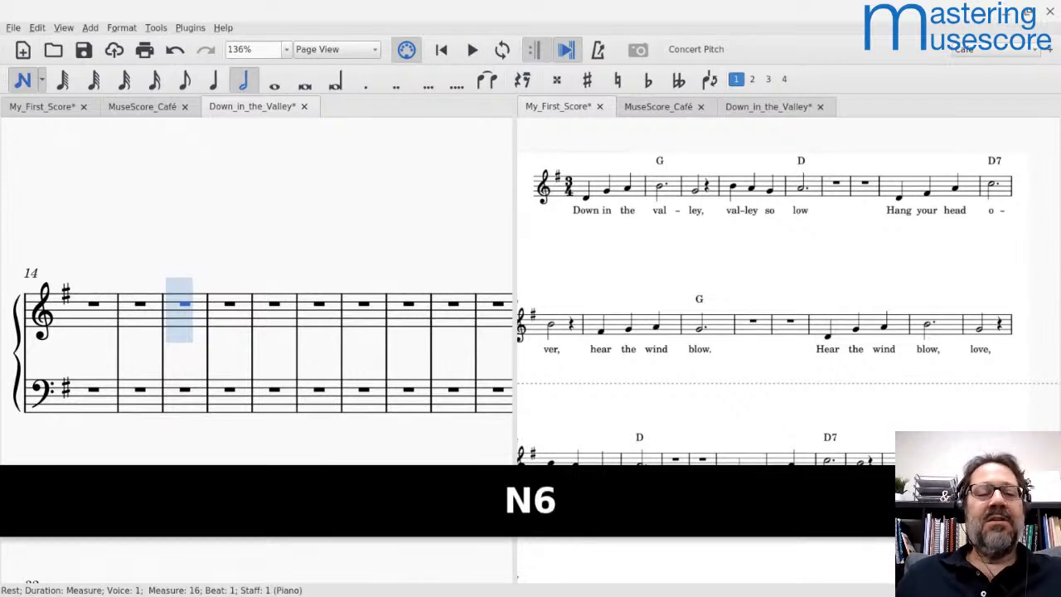
key("g")
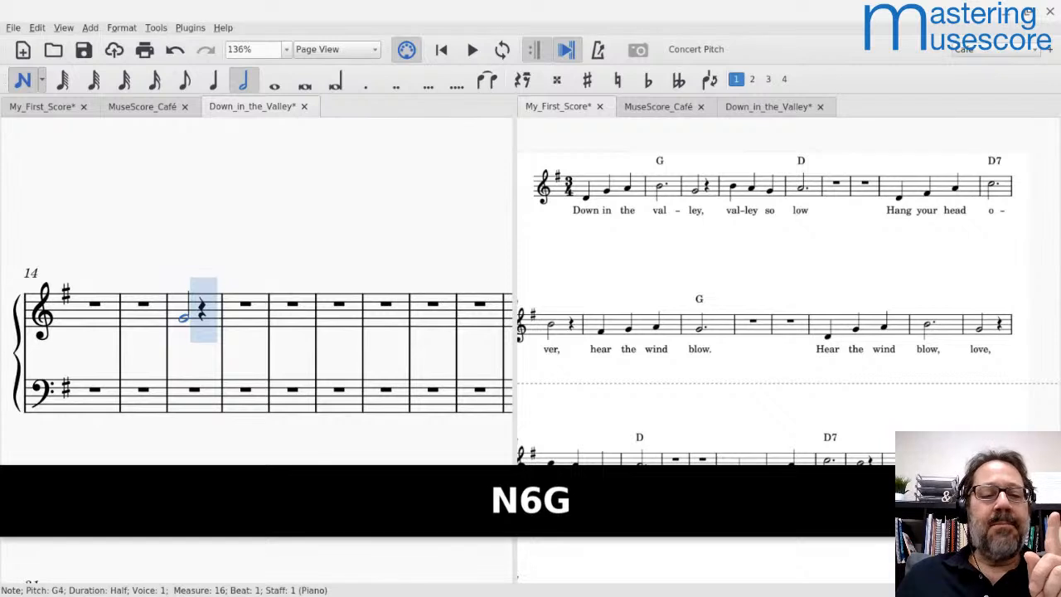
- Move the note input cursor past the quarter rest in measure 16 to the start of treble measure 17
key("Right")
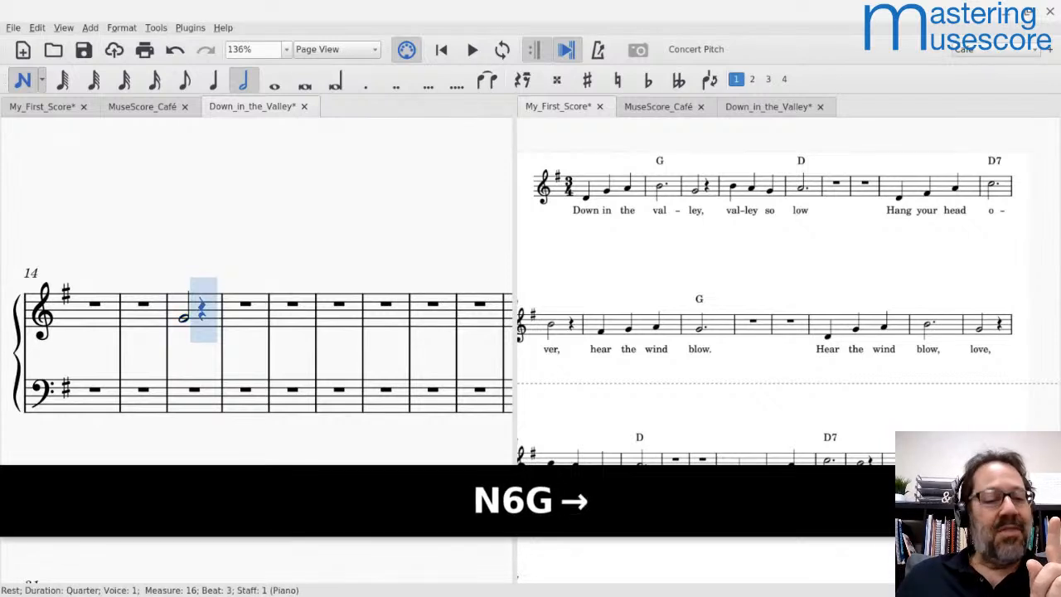
key("Left")
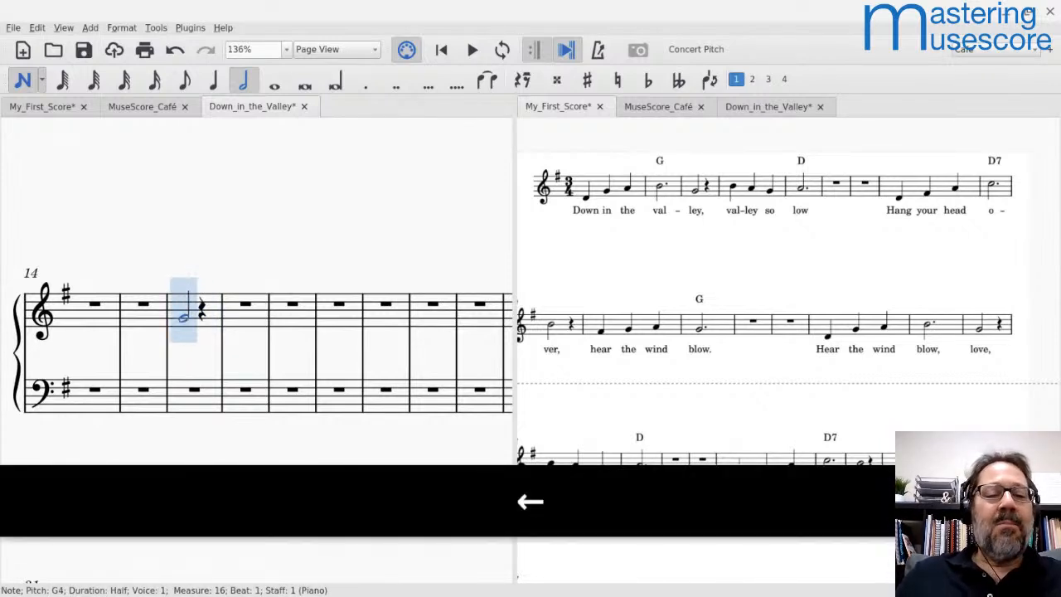
key("Right")
key("Right")
key("6")
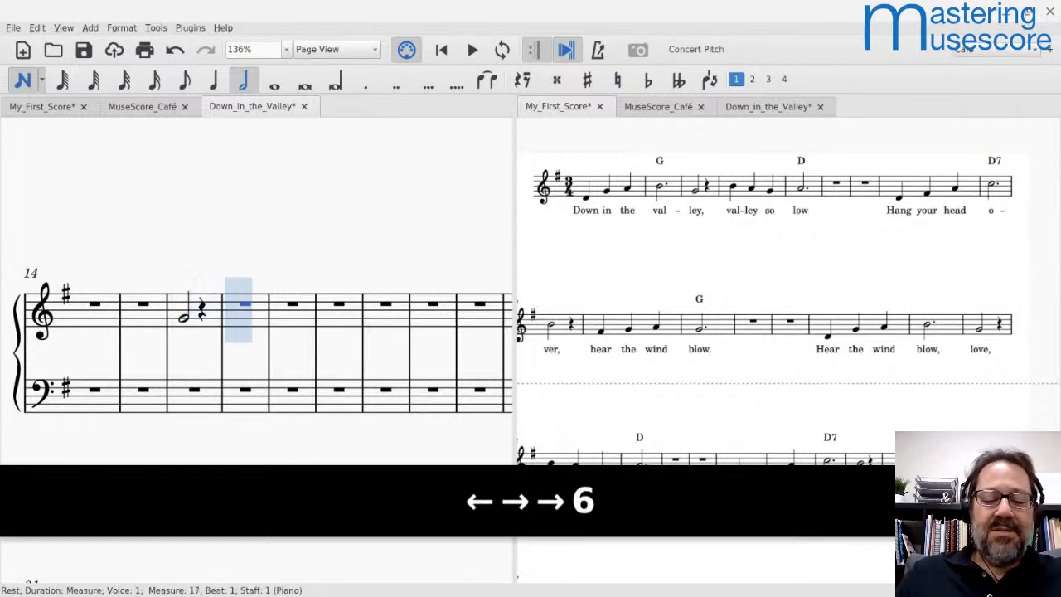
key("0")
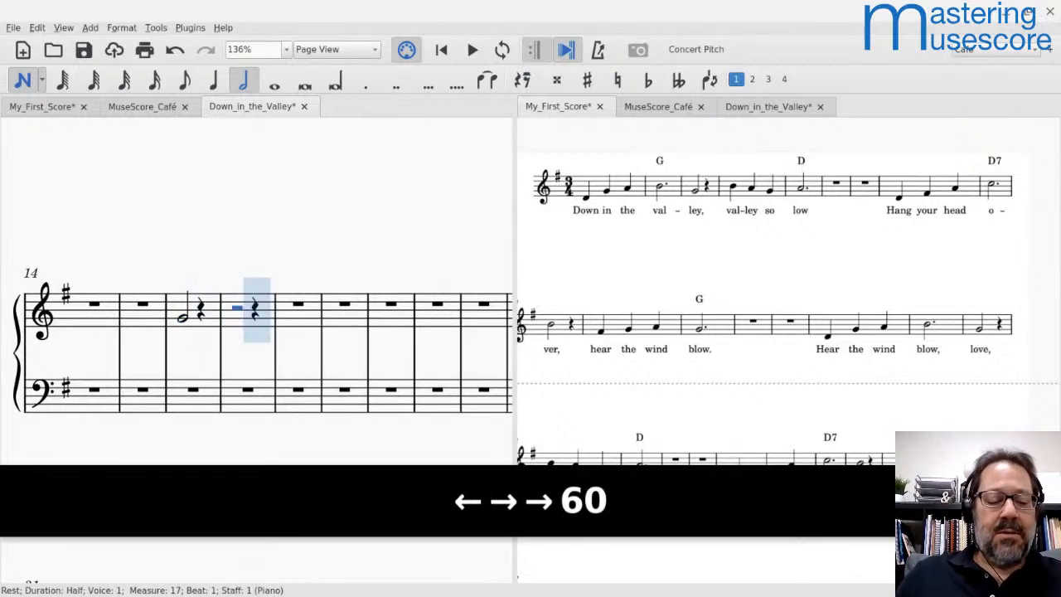
key("ctrl+z")
- Enter a half-note G in treble measure 17
key("6")
key("g")
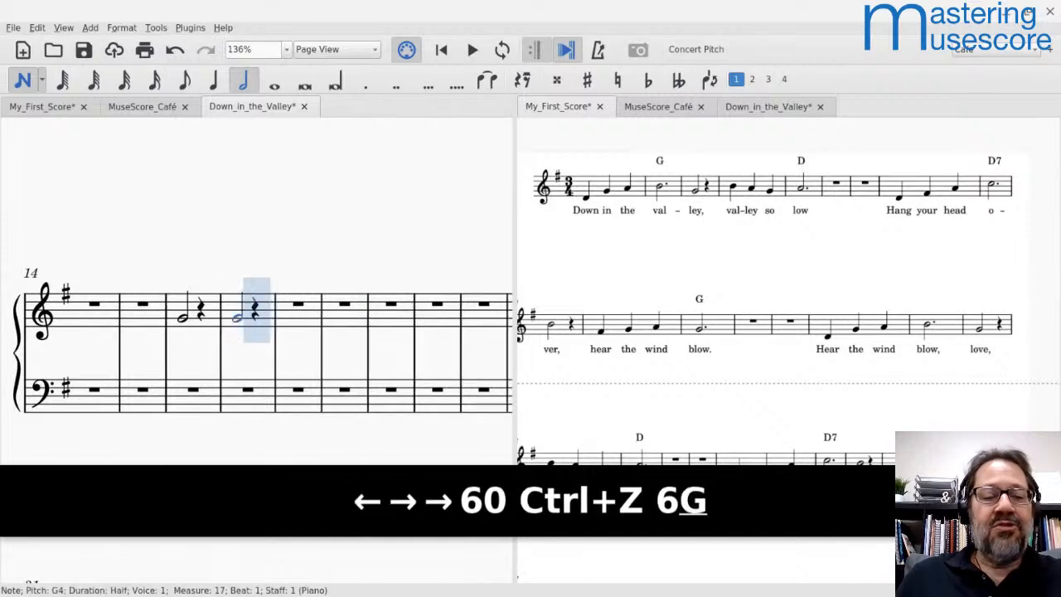
- Shift the half note in treble measure 17 down and up by semitones, and return it to G
scroll(181, 316, "up", 8)
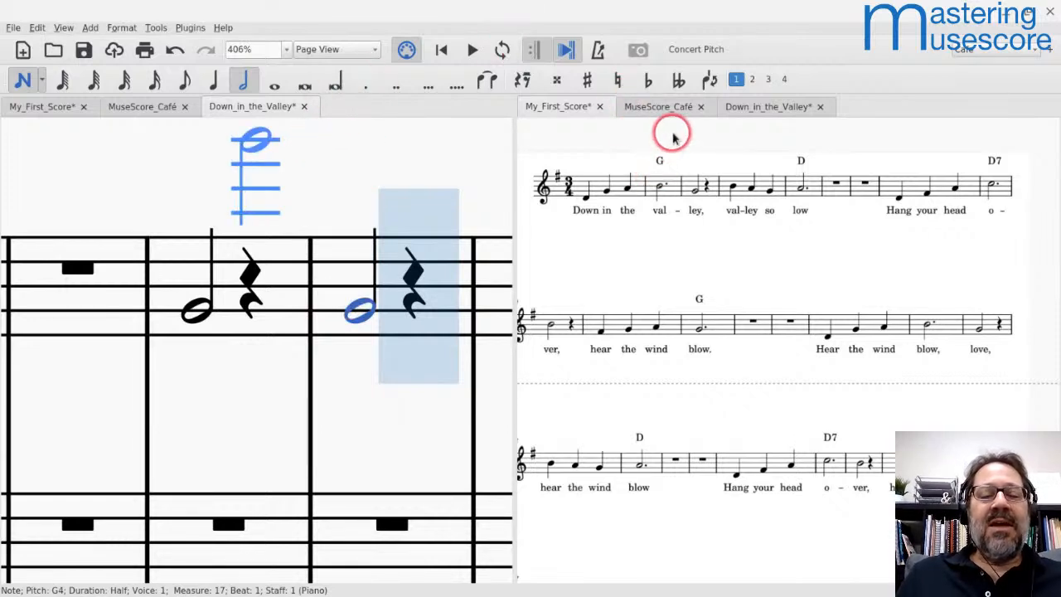
key("Down")
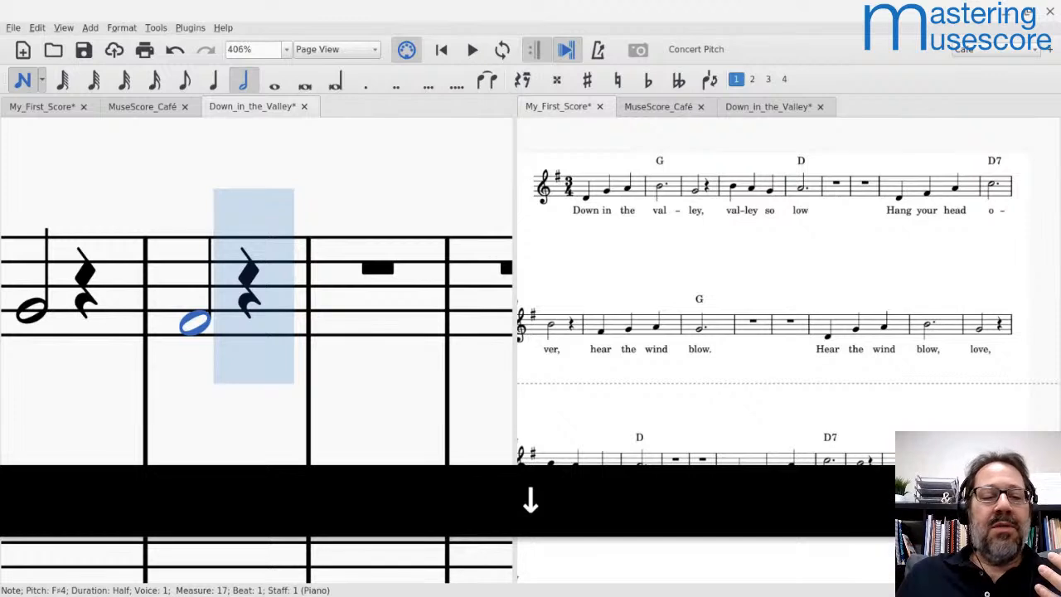
key("Up")
key("Up")
key("Down")
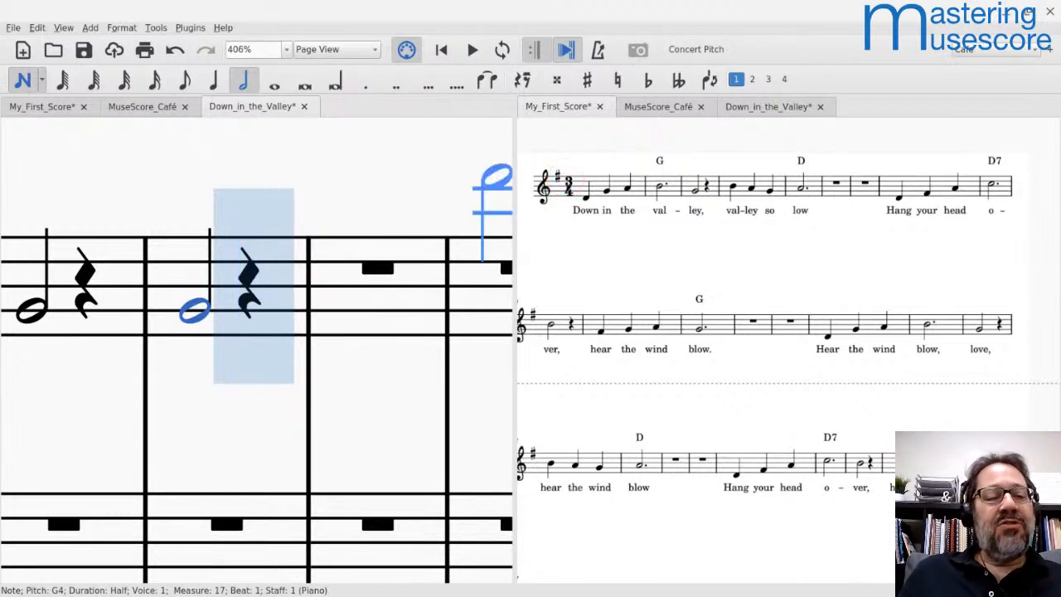
- Move the note input cursor past the rest in measure 17 and enter a quarter-note G in treble measure 18
key("Right")
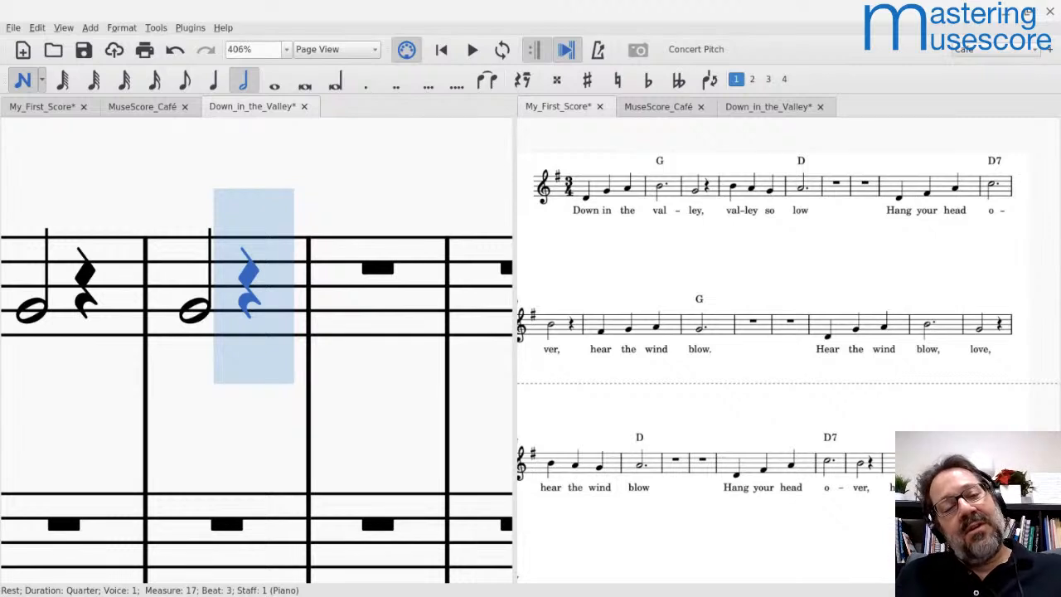
key("Right")
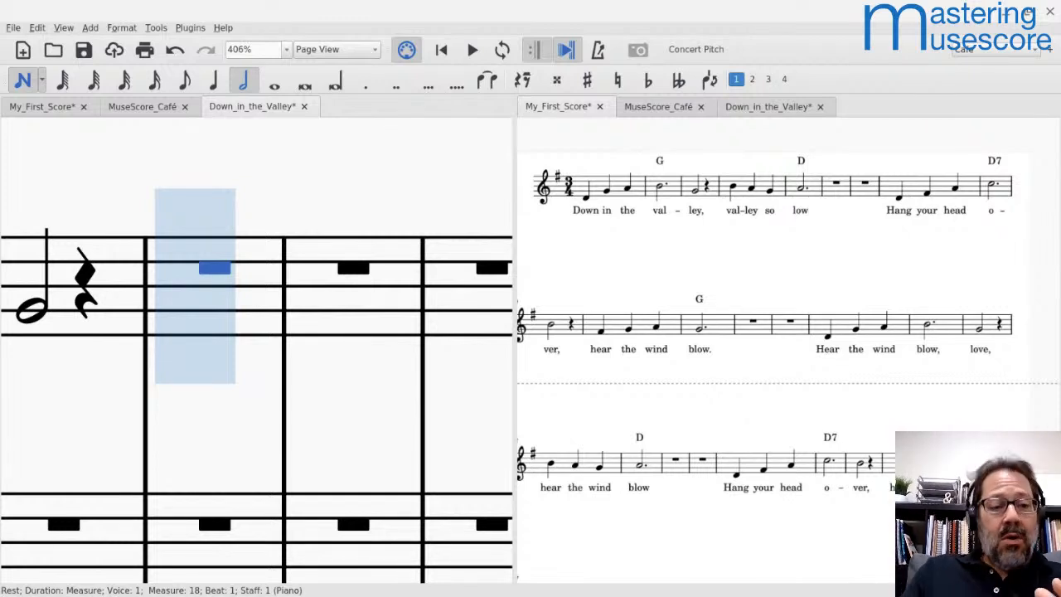
key("5")
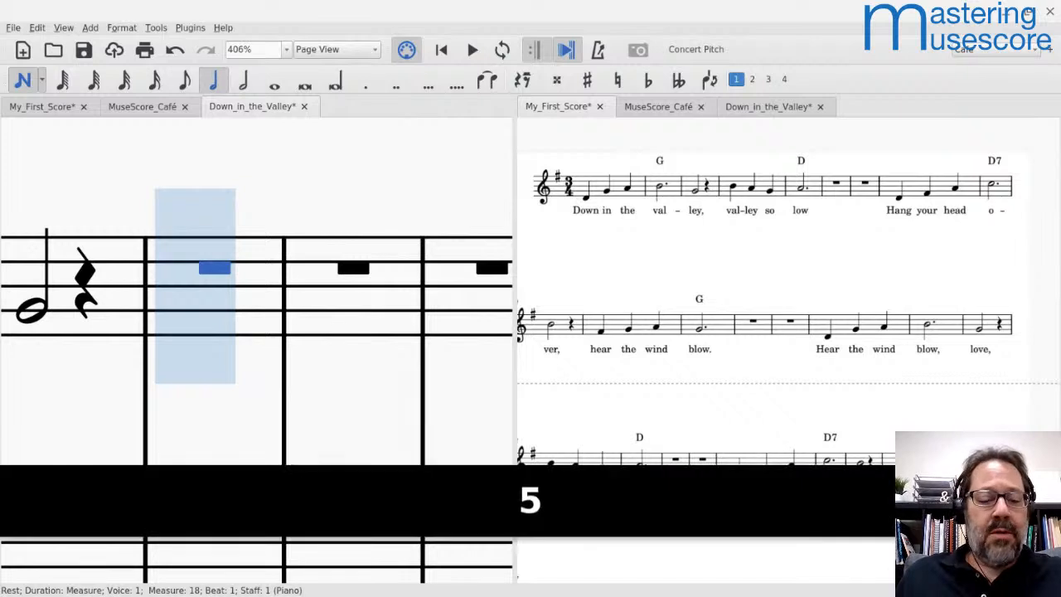
key("g")
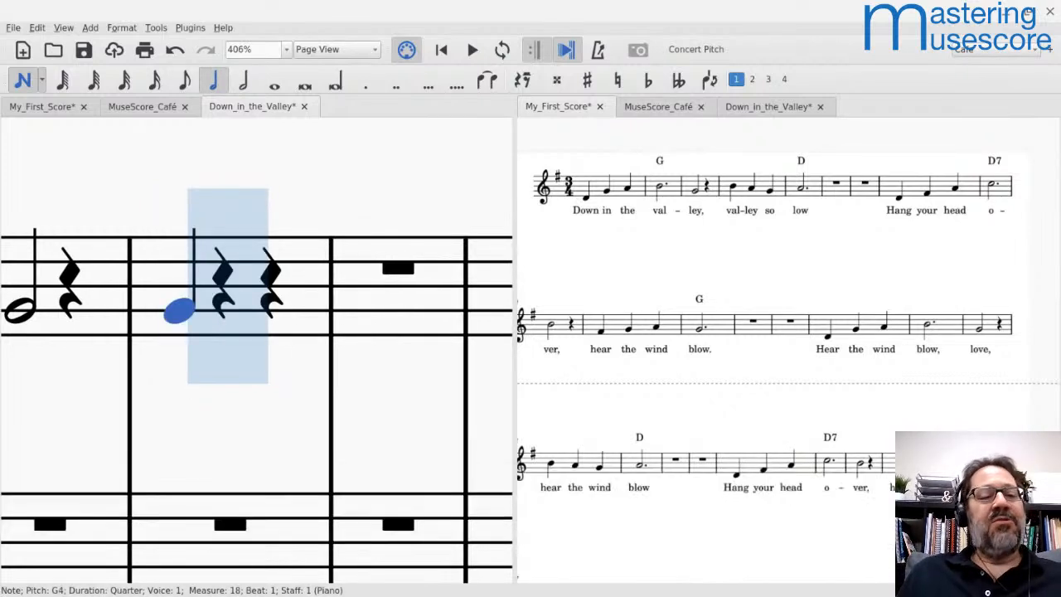
- Enter a quarter-note G at the start of treble measure 19, and jump the note input cursor directly to measure 20
key("Right")
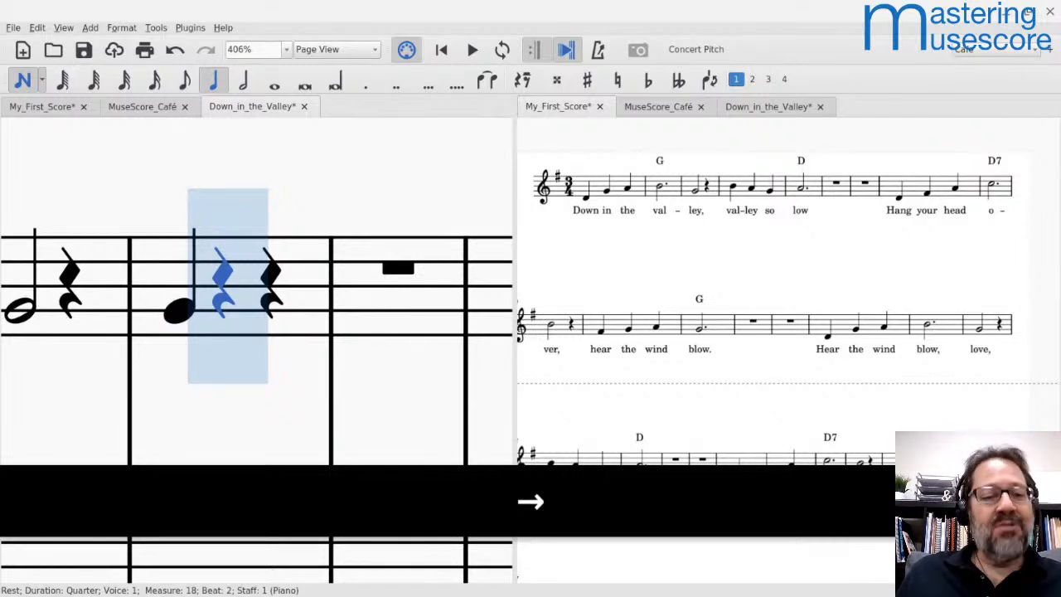
key("Right")
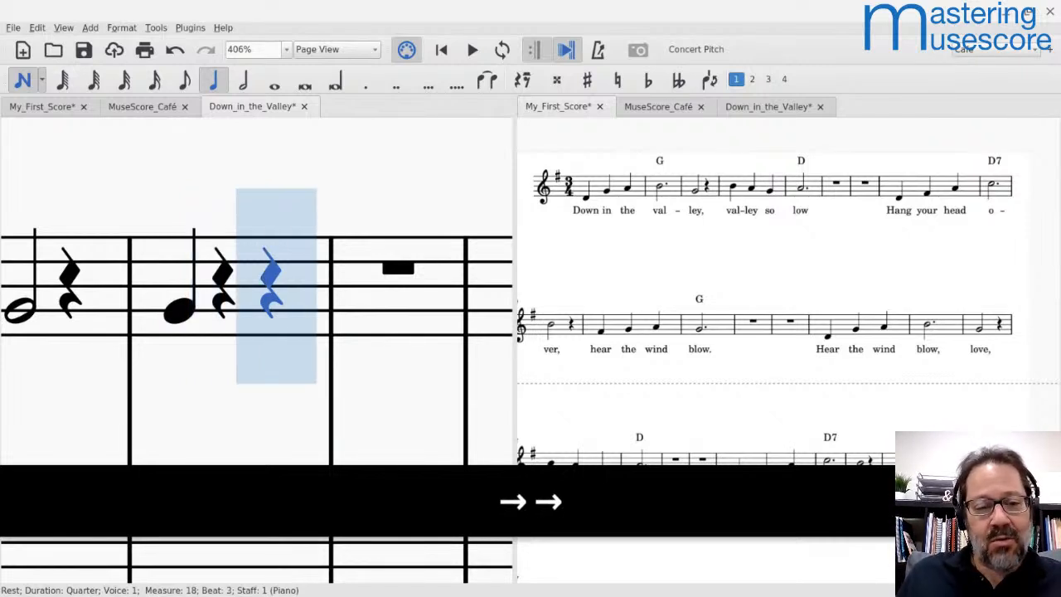
key("Right")
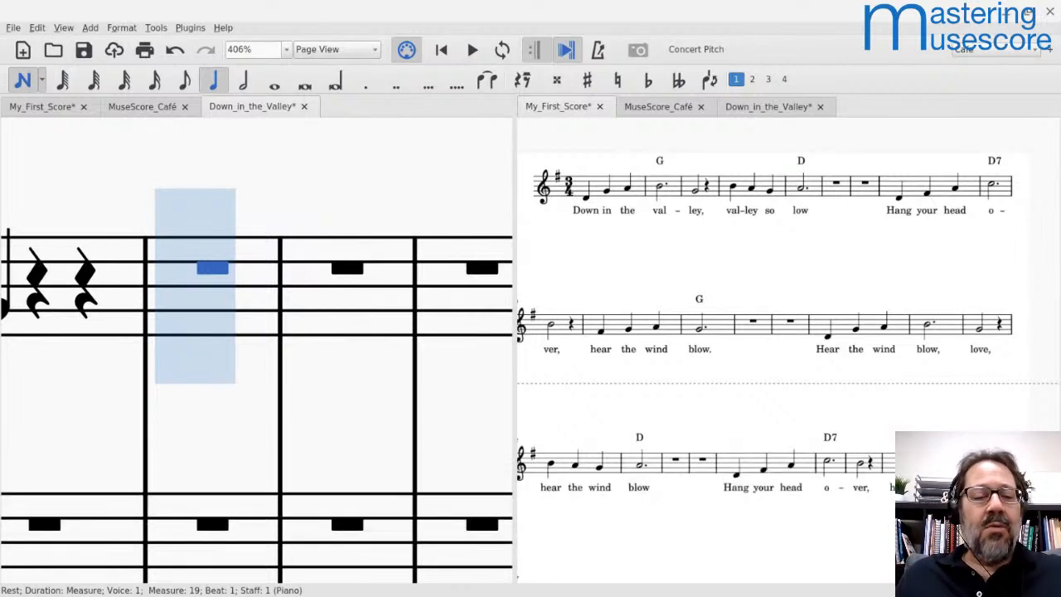
key("5")
key("g")
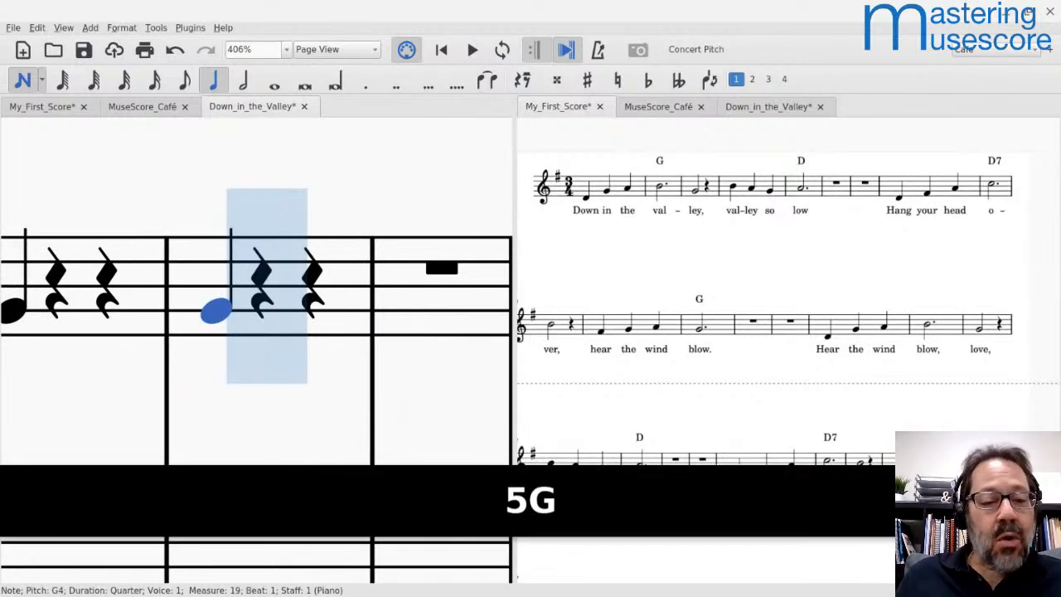
key("ctrl+Right")
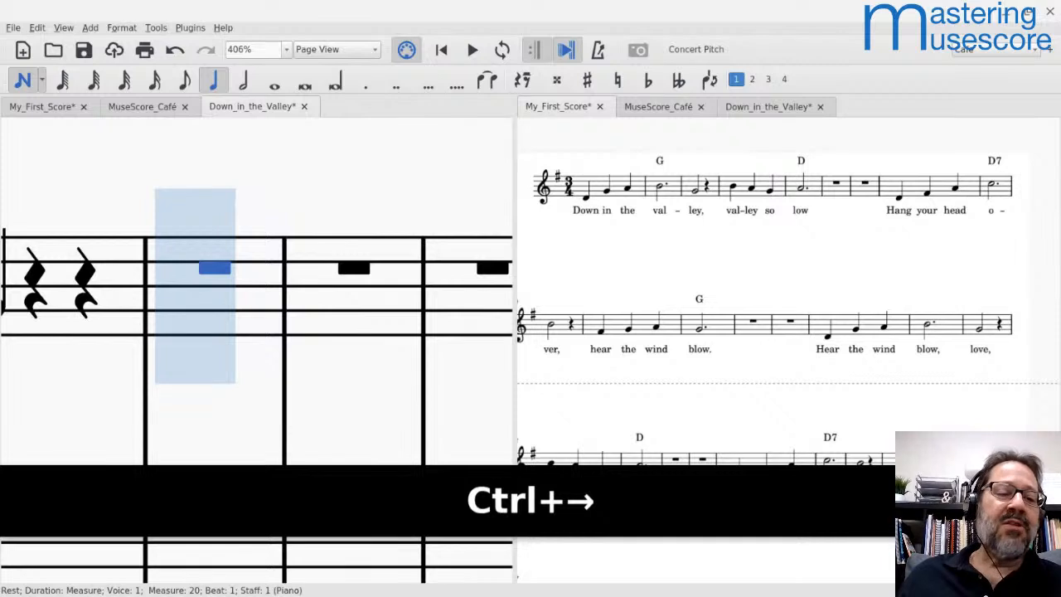
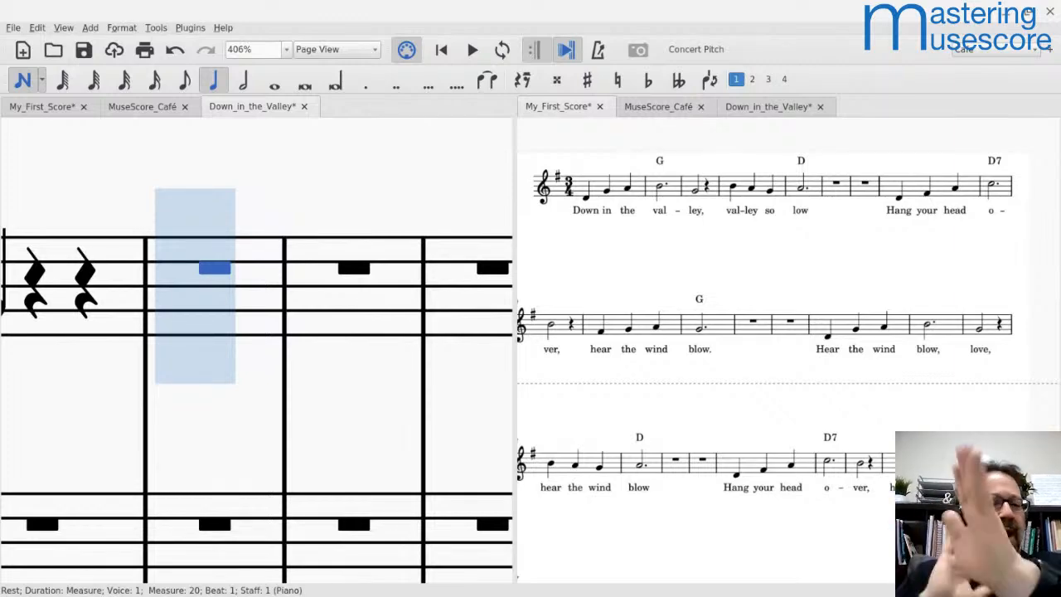
- Leave note input and repeat treble measures 1 to 14, including the chord symbols, into measures 15 to 28
scroll(771, 348, "down", 3)
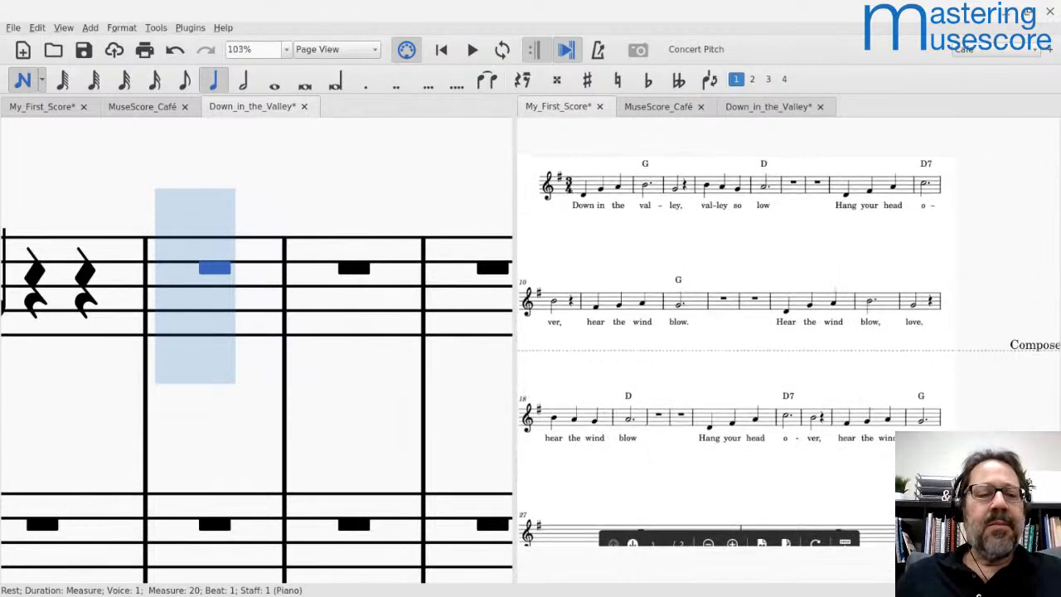
scroll(771, 348, "up", 3)
key("Escape")
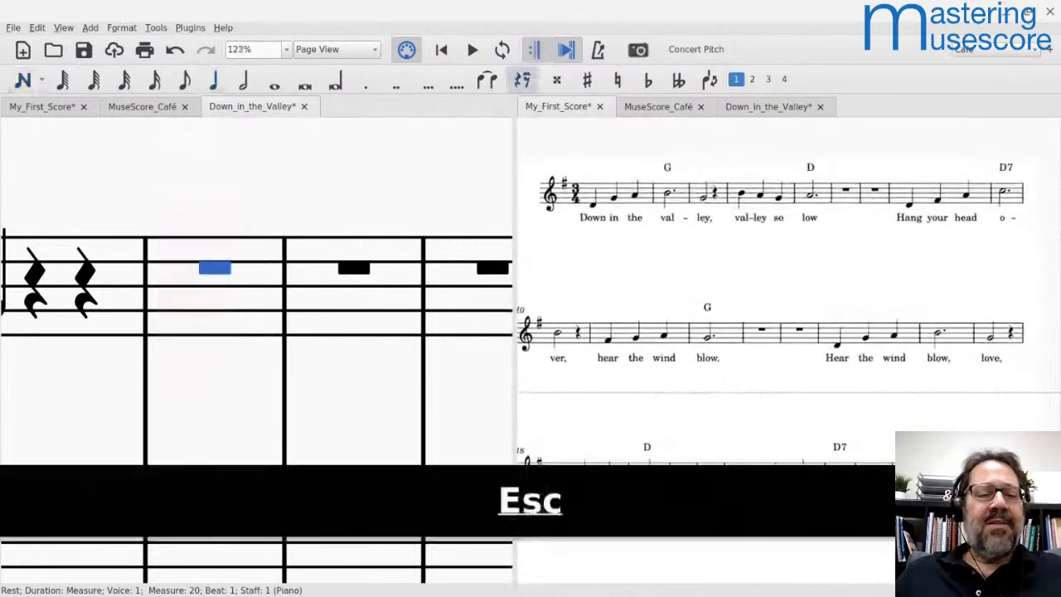
scroll(249, 209, "up", 5)
scroll(253, 214, "down", 5)
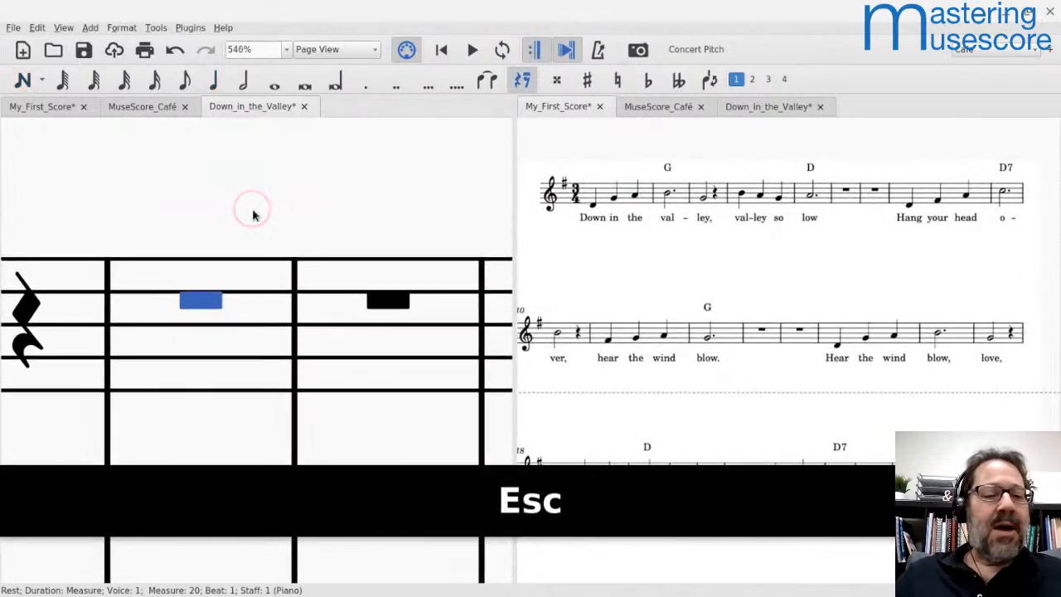
scroll(364, 294, "down", 4)
scroll(257, 349, "down", 4)
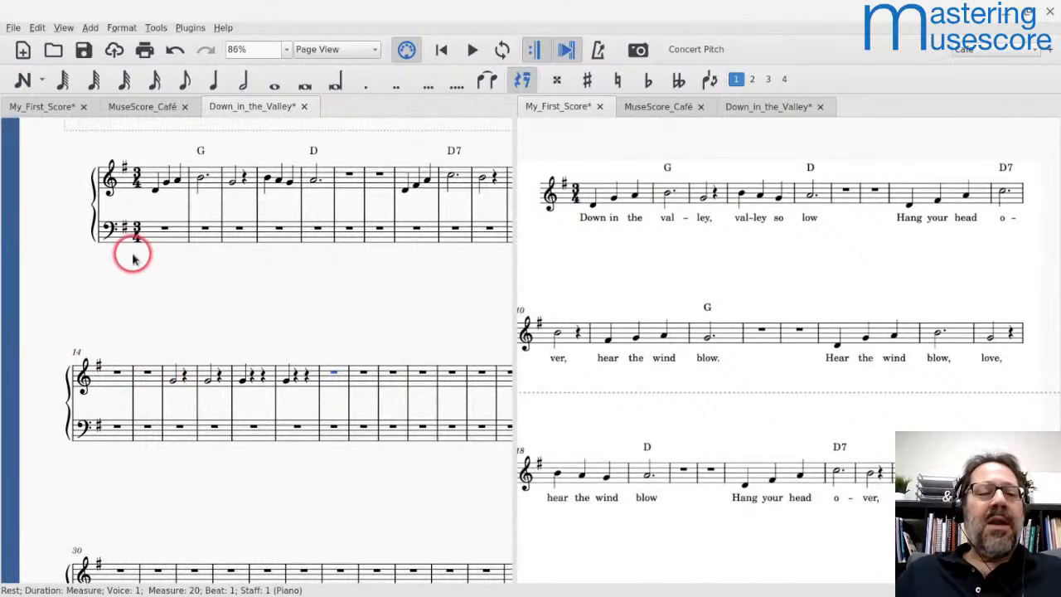
scroll(130, 248, "down", 2)
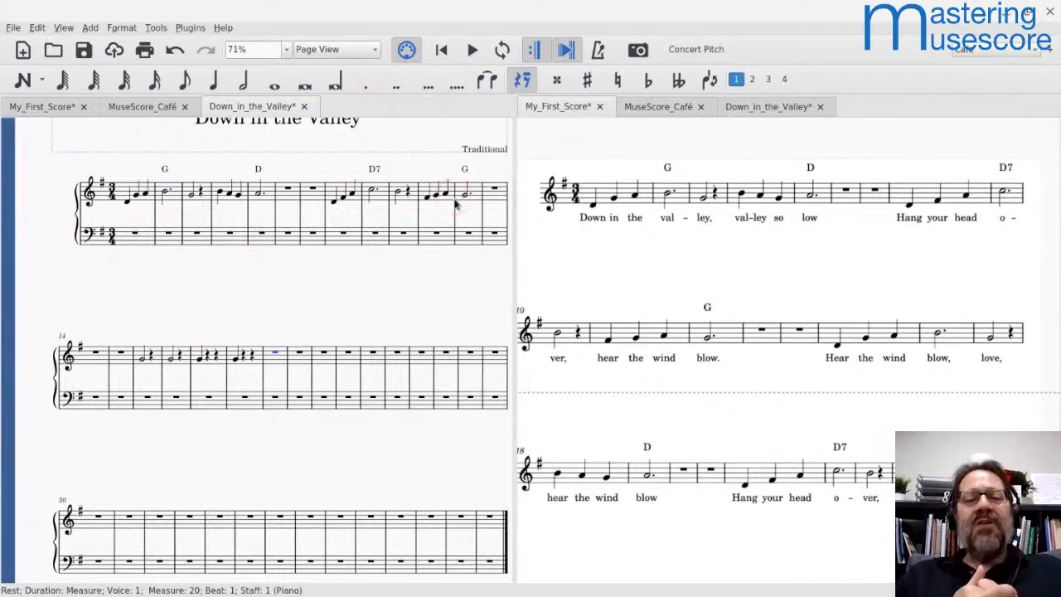
left_click(124, 192)
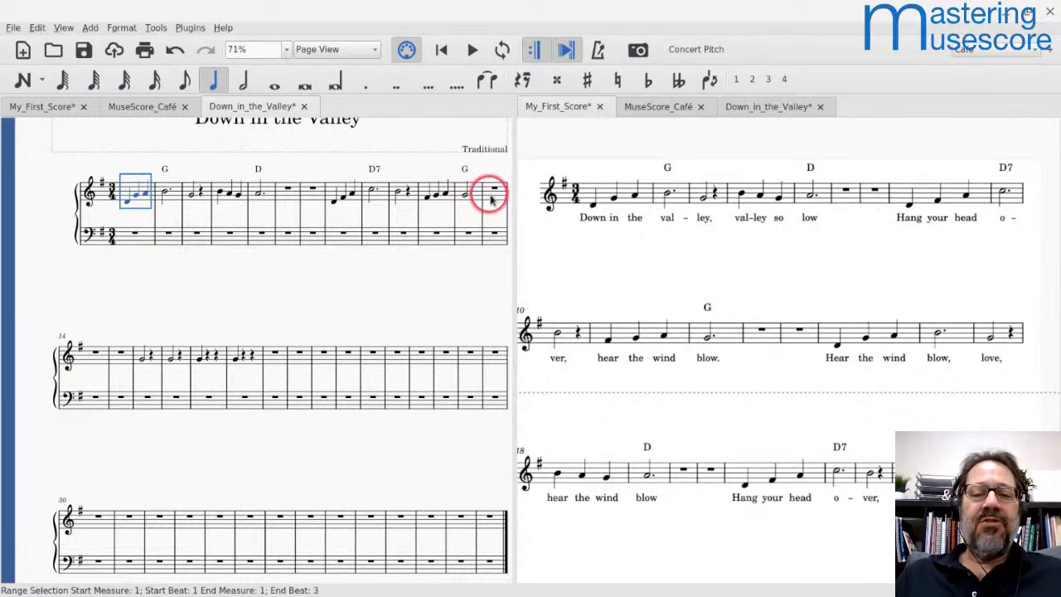
left_click(95, 361, "shift")
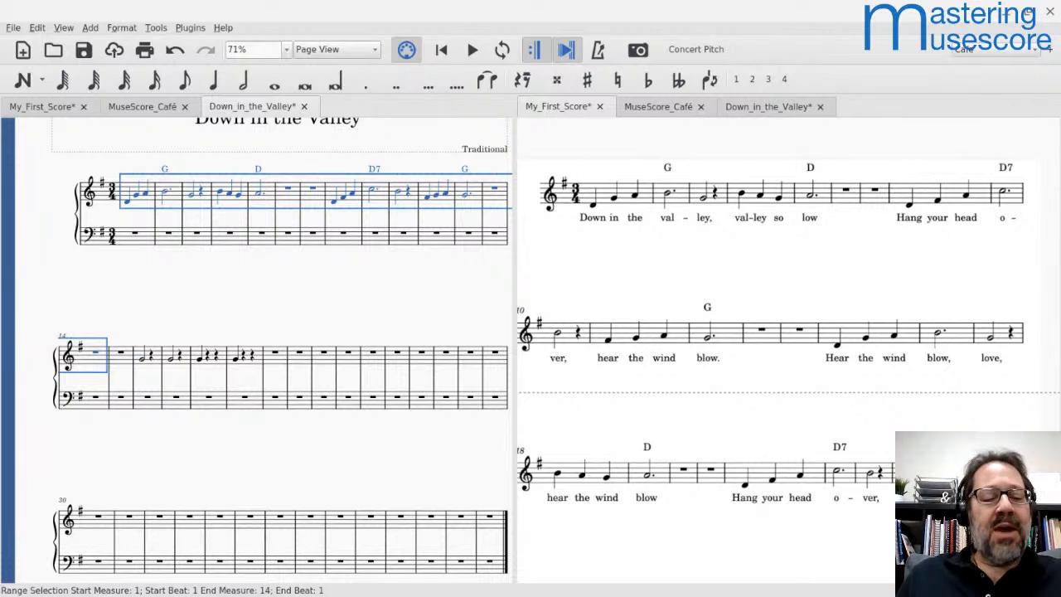
key("r")
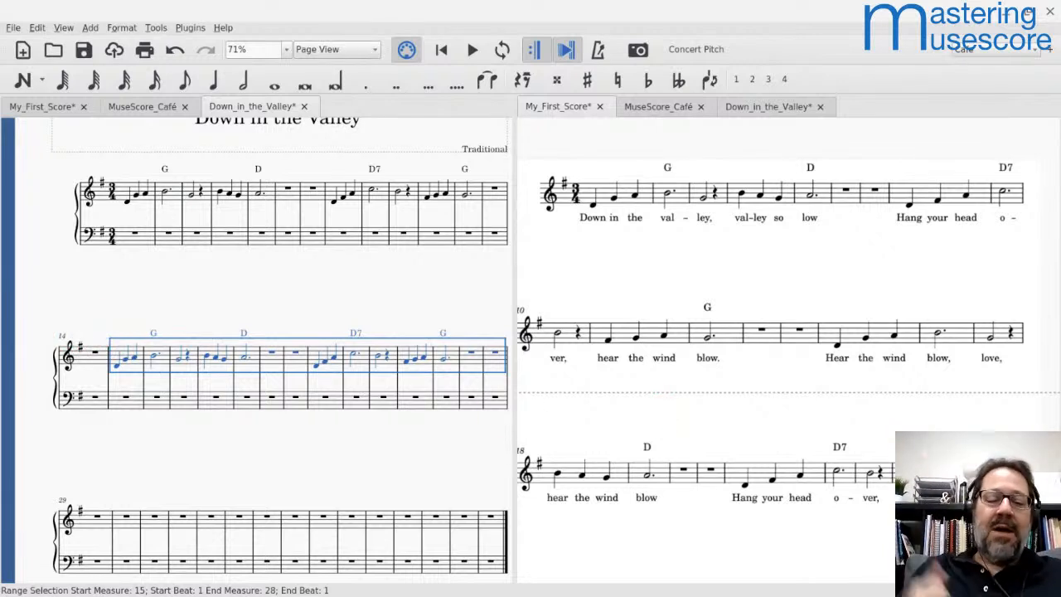
- Repeat the selected 14-measure passage two more times and undo both of these extra repeats
key("r")
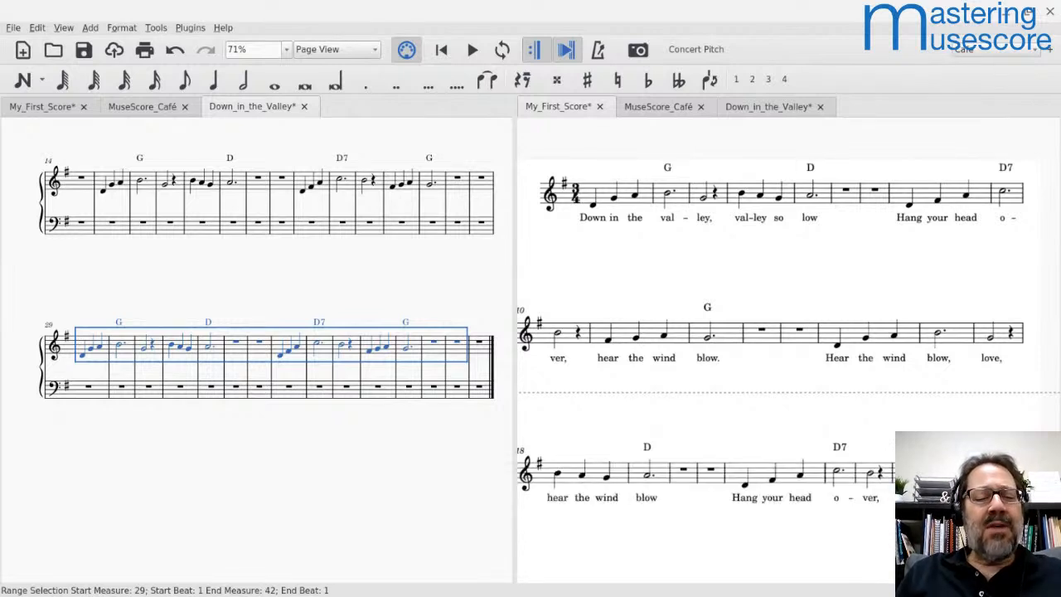
key("r")
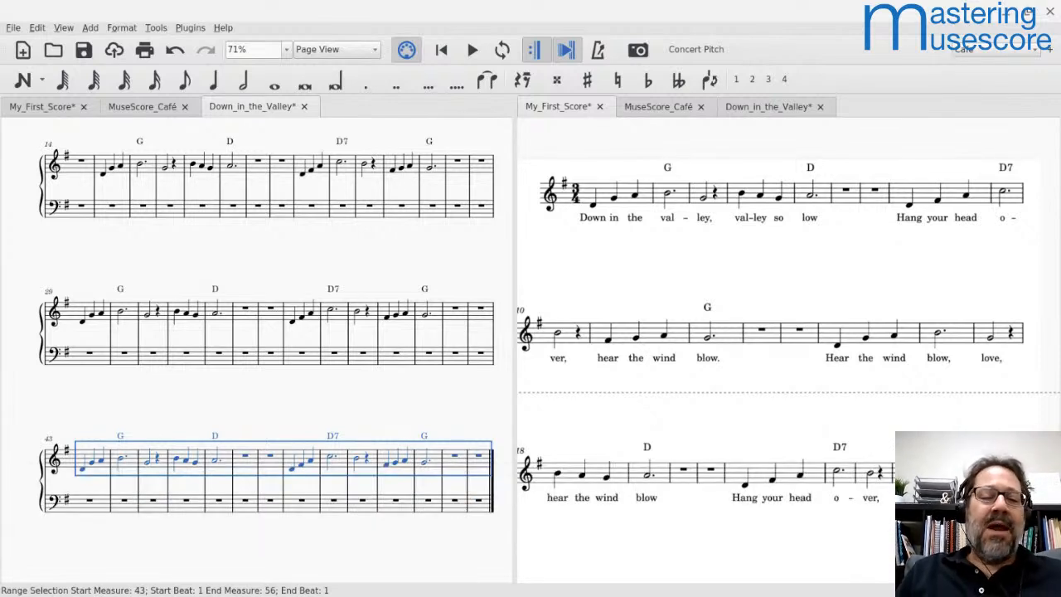
key("ctrl+z")
key("ctrl+z")
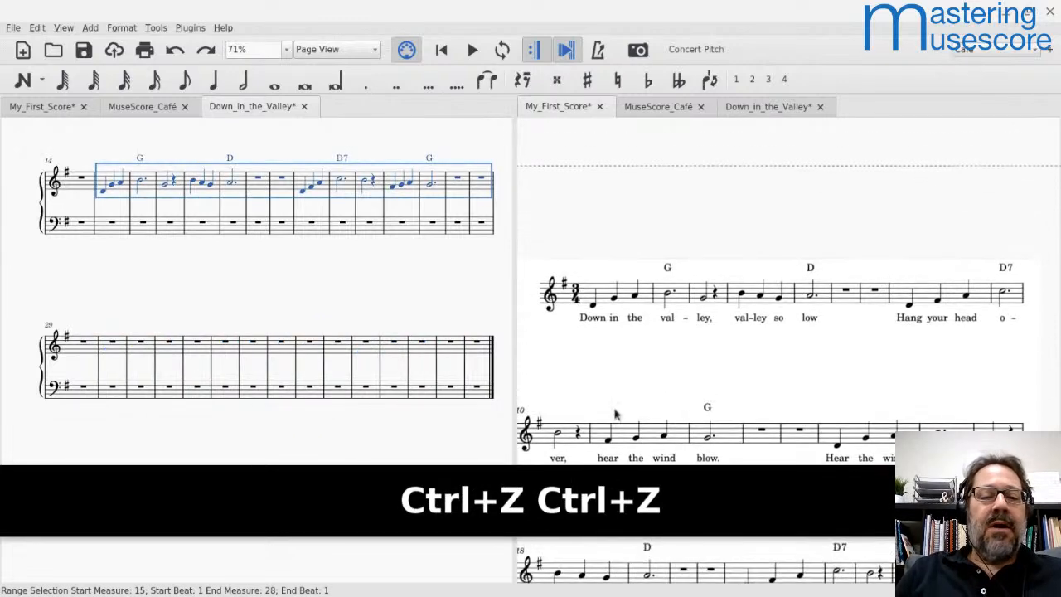
- Clear the selection of the repeated treble passage and save the Down in the Valley score
scroll(535, 359, "down", 3)
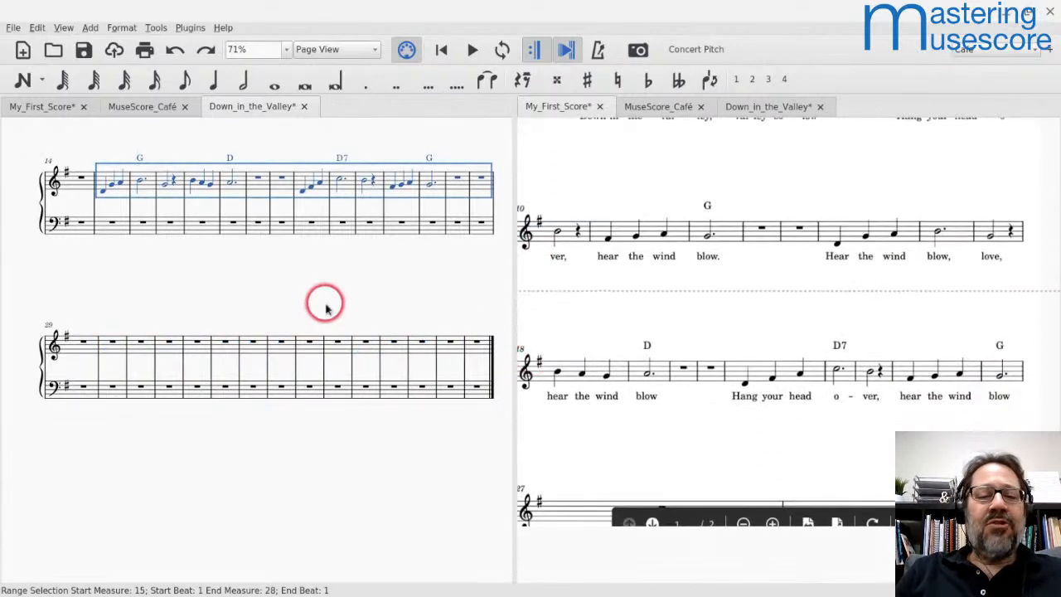
scroll(322, 234, "up", 5)
scroll(327, 309, "down", 2)
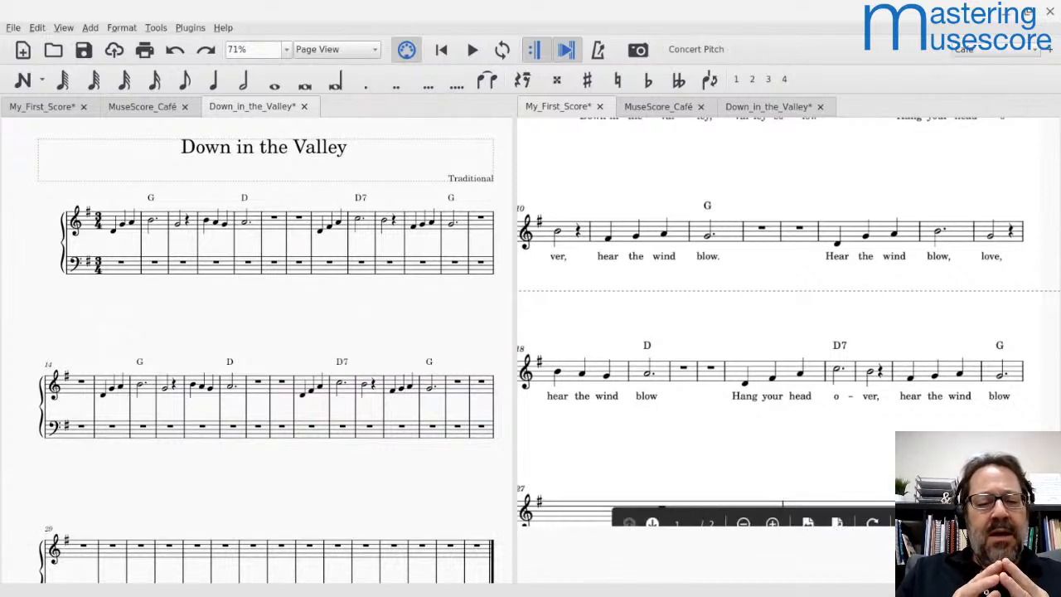
left_click(241, 270)
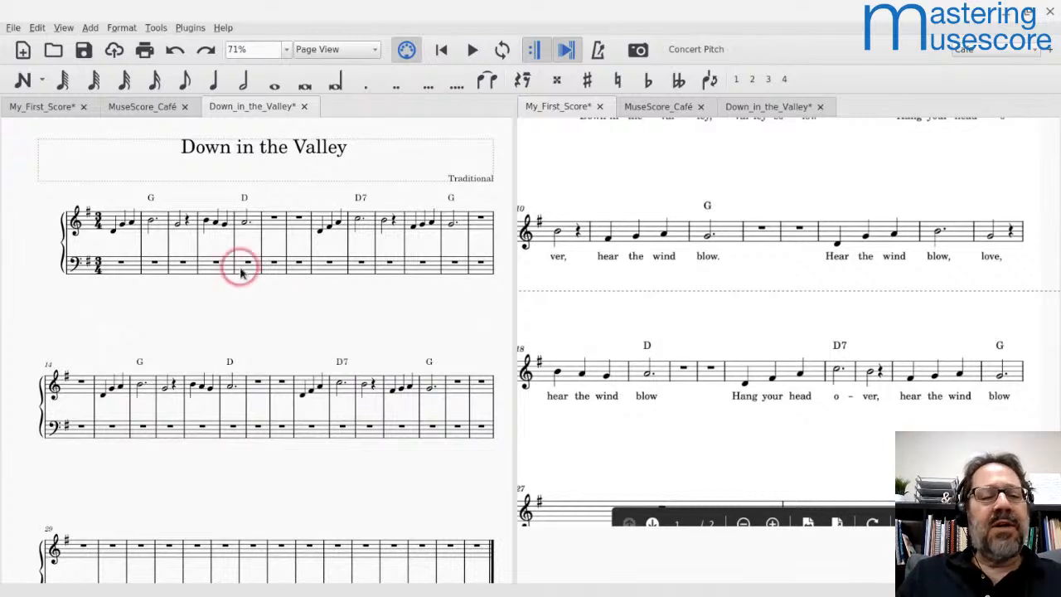
key("ctrl+s")
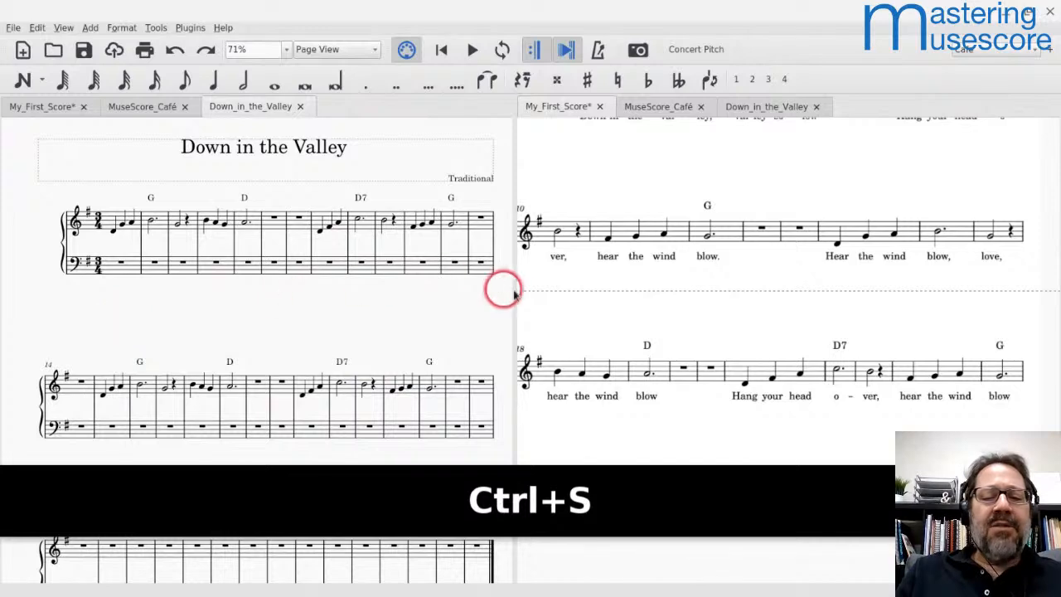
- Compare the melody and chord symbols in the score with the lead sheet image, and examine the lyrics still missing
scroll(611, 267, "up", 3)
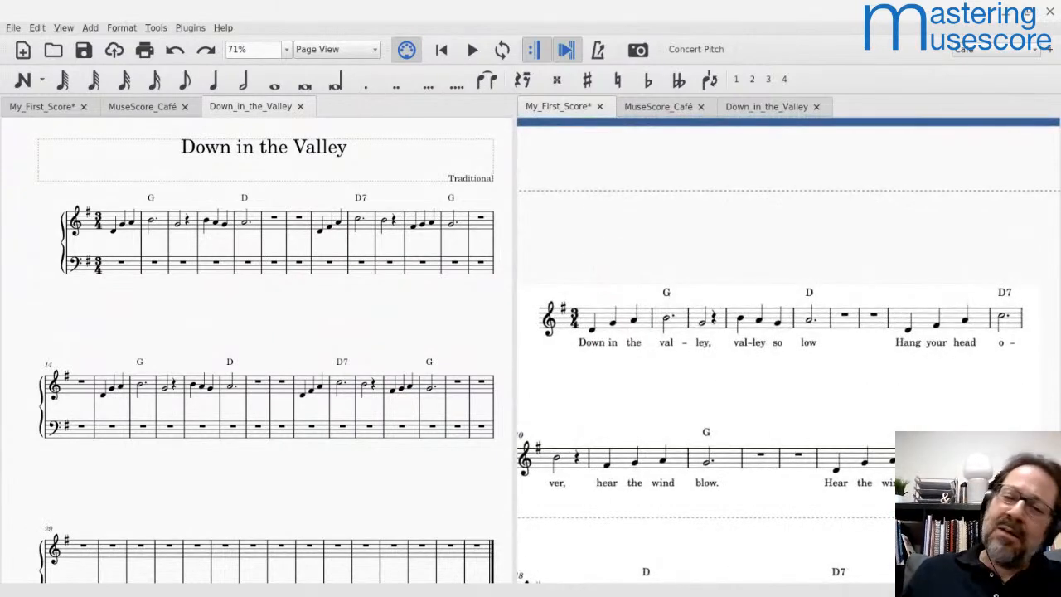
left_click(572, 285)
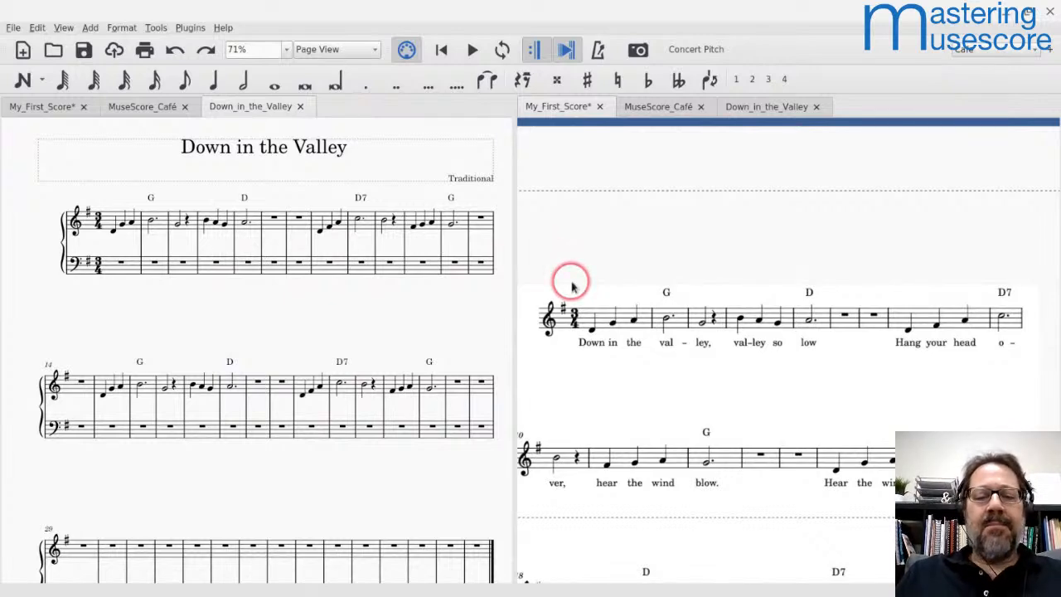
scroll(570, 282, "down", 3)
left_click(280, 190)
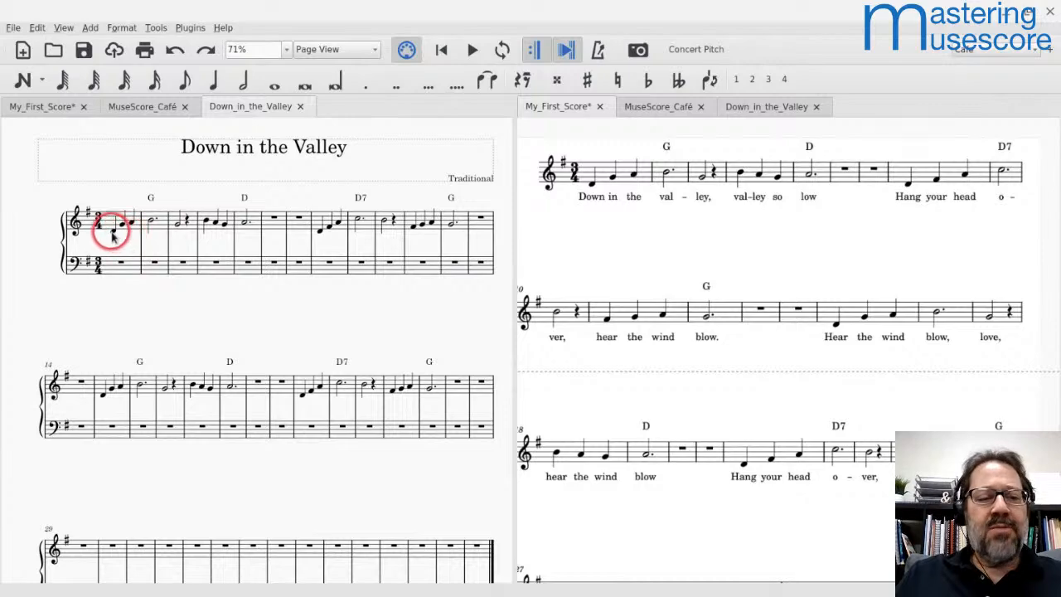
scroll(114, 237, "up", 2)
left_click_drag(111, 235, 86, 180)
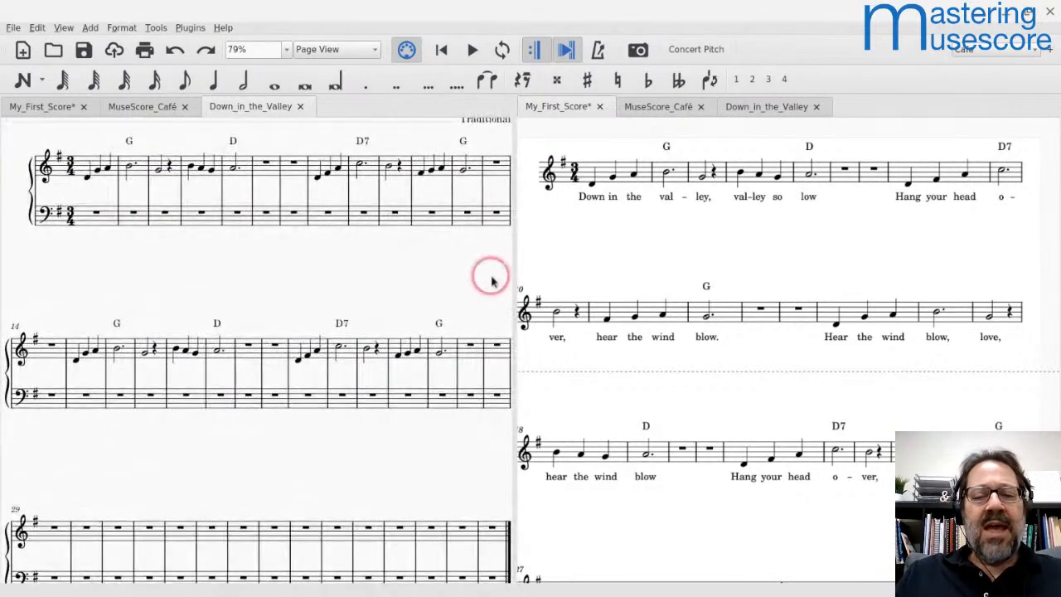
scroll(524, 257, "down", 1)
scroll(523, 261, "up", 1)
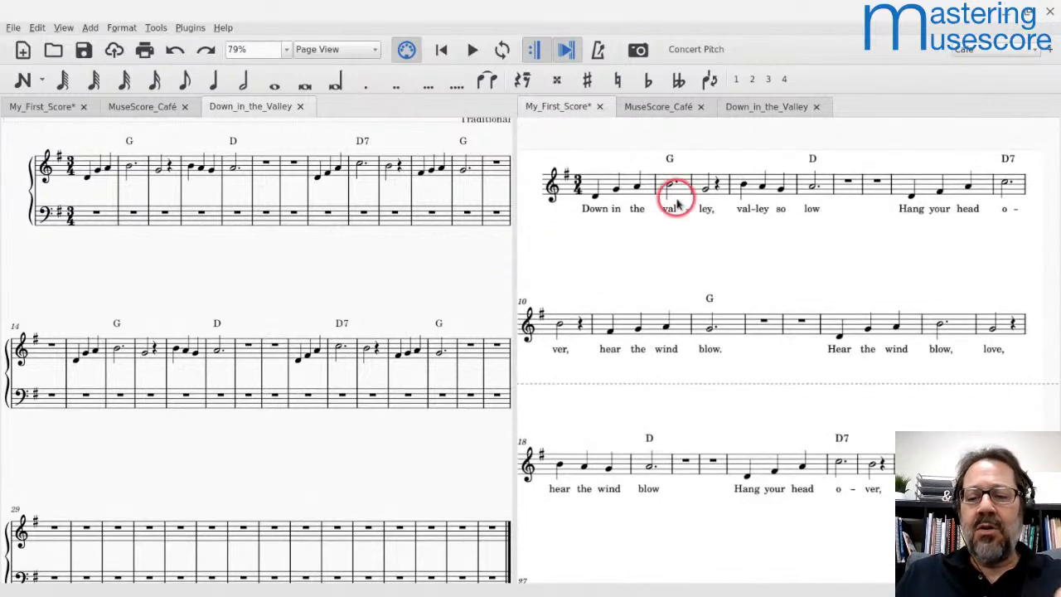
scroll(676, 203, "down", 8)
scroll(676, 203, "down", 1)
scroll(675, 203, "up", 3)
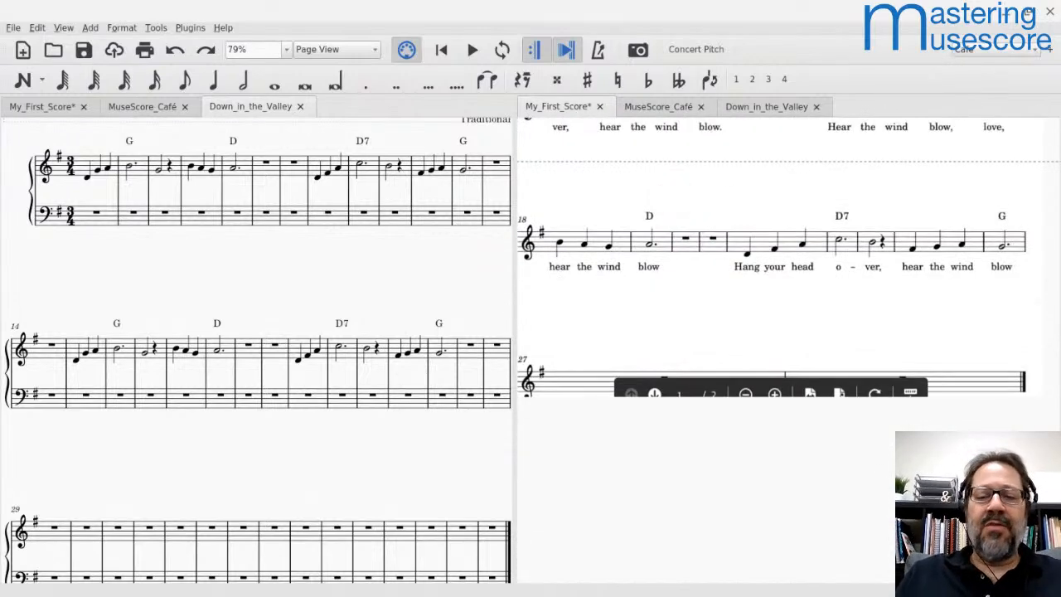
- Switch to Google Chrome and bring up the original lead sheet, Down in the Valley.pdf
key("alt+Tab")
key("alt+Tab")
key("alt+Tab")
key("alt+Tab")
key("alt+Tab")
key("alt+Tab")
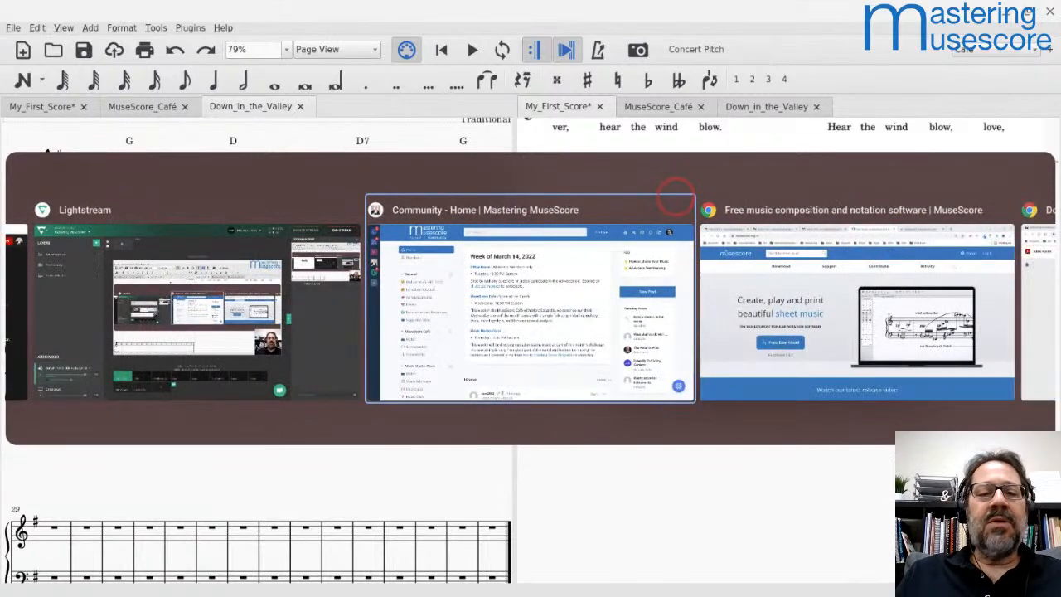
key("alt+shift+Tab")
key("alt+shift+Tab")
key("alt+shift+Tab")
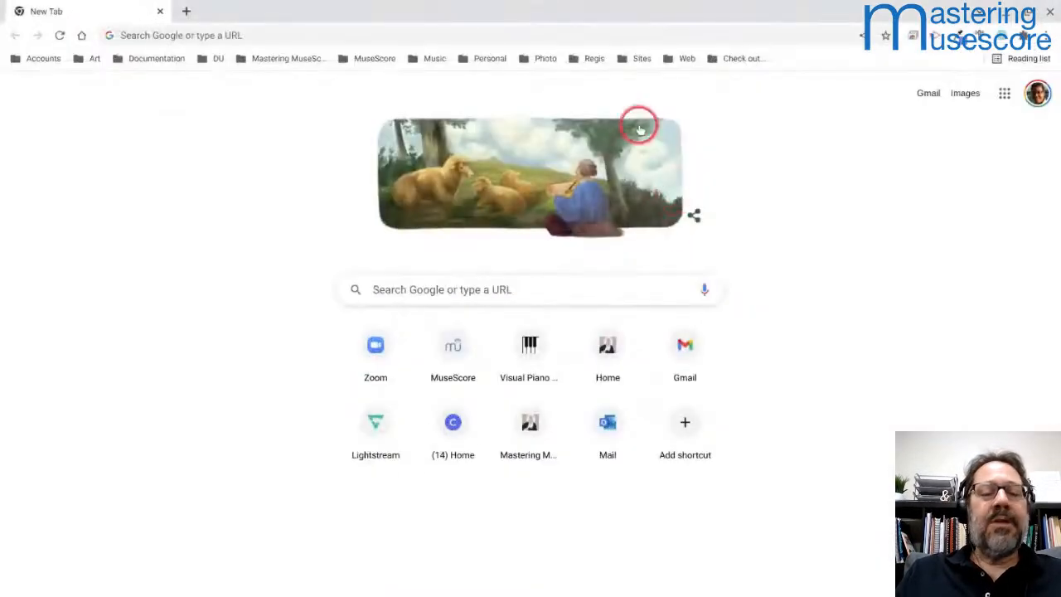
mouse_move(432, 591)
left_click(396, 580)
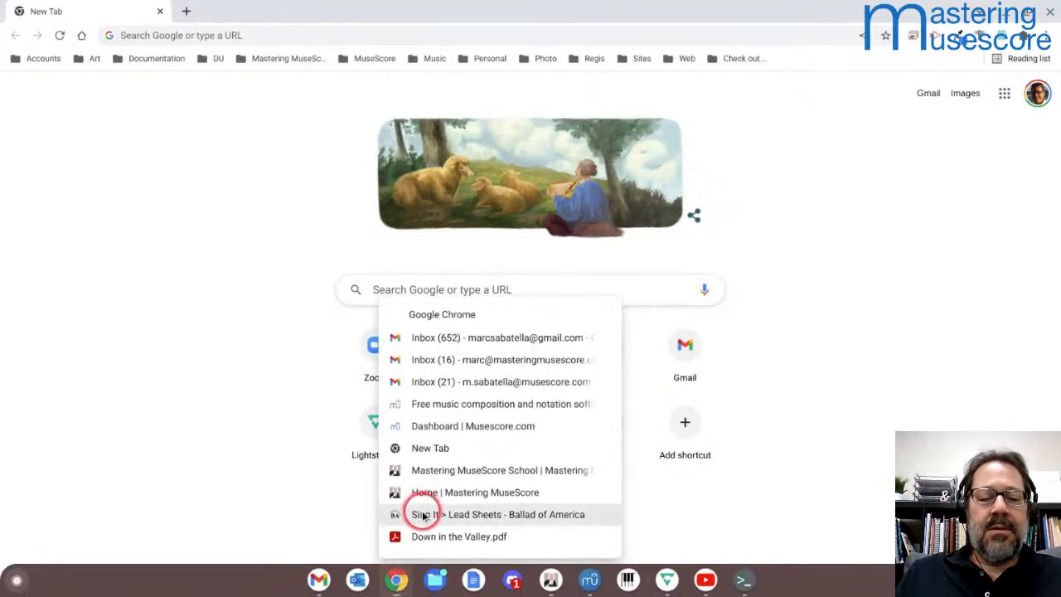
left_click(423, 537)
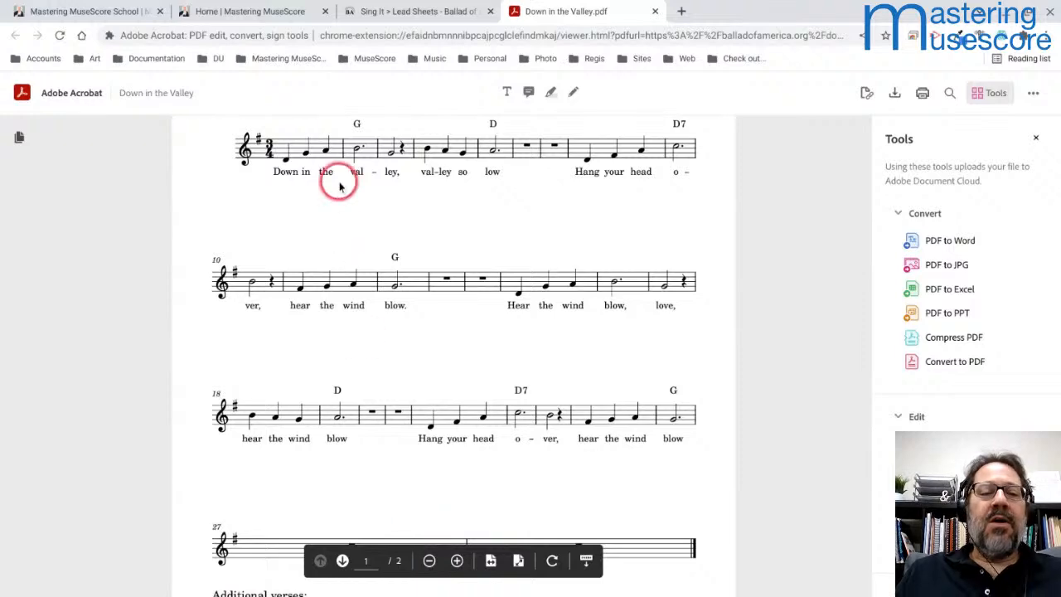
- Examine the additional verses printed below the music in the Down in the Valley PDF
scroll(324, 237, "down", 3)
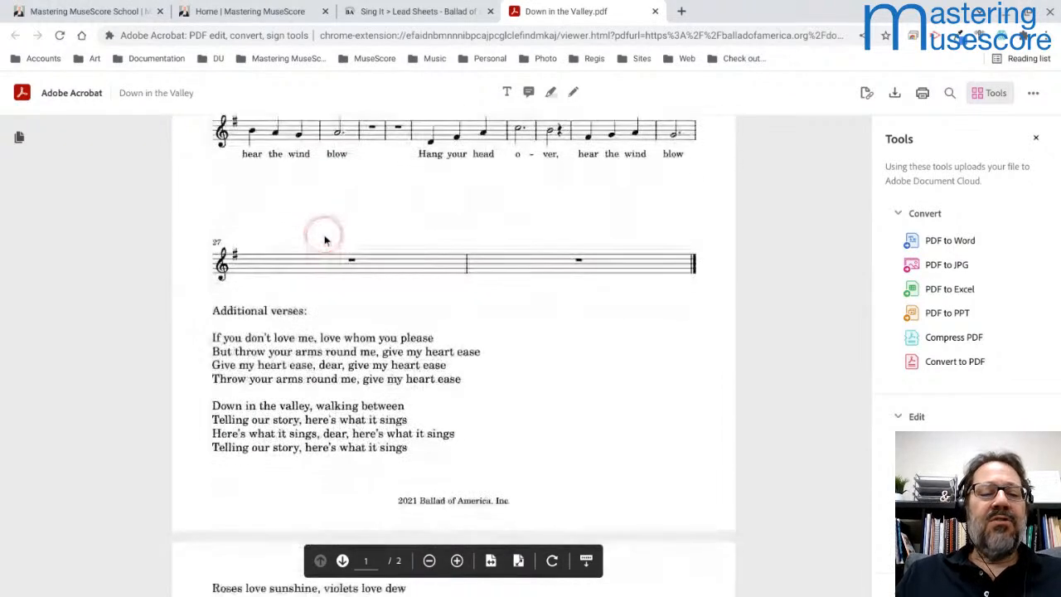
scroll(324, 240, "down", 1)
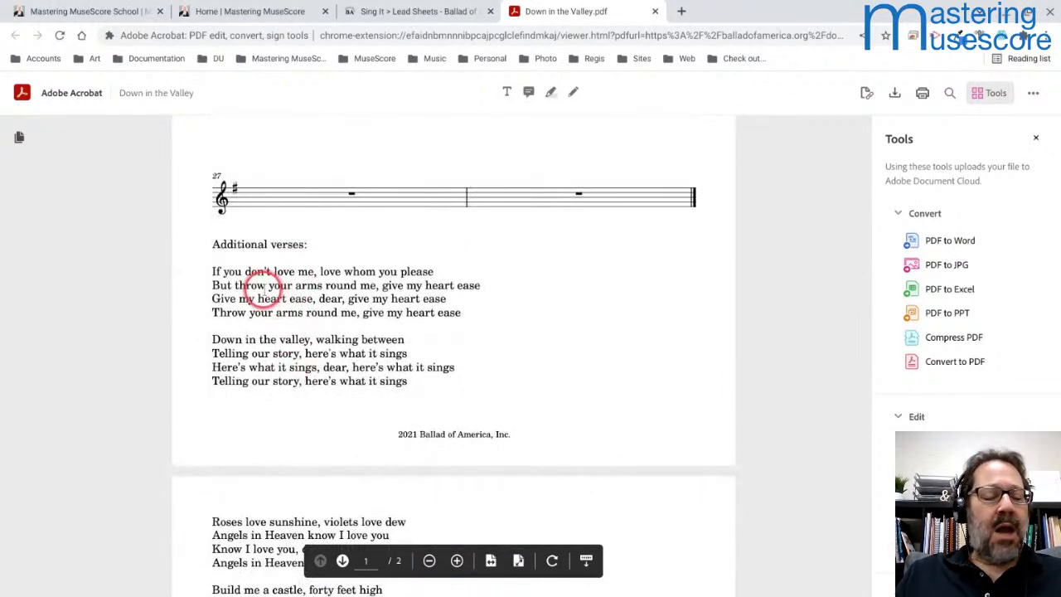
scroll(264, 290, "down", 1)
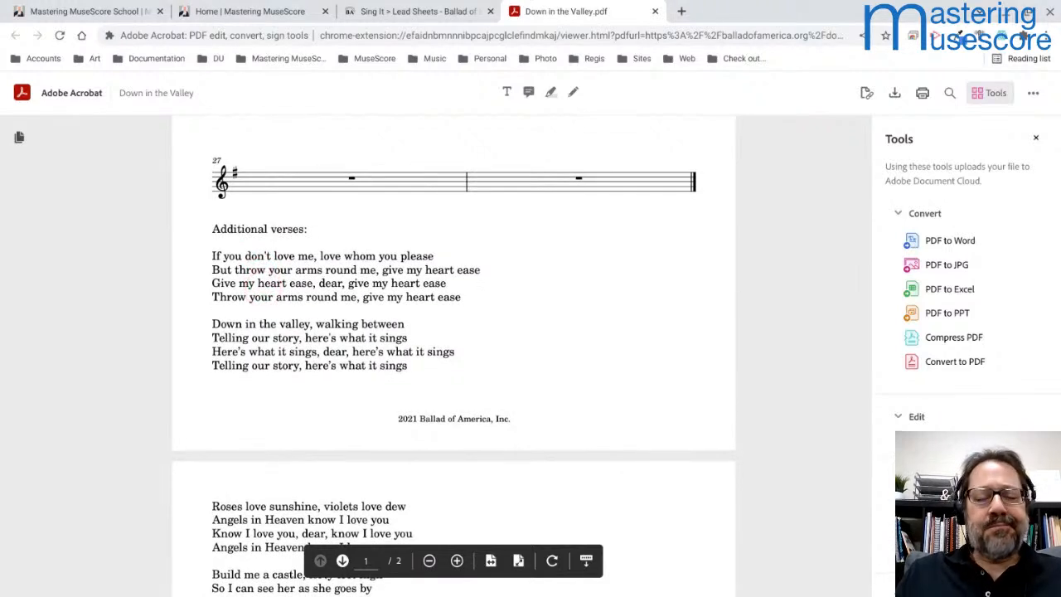
- Switch back to MuseScore and bring the lead sheet image's opening lyrics into view beside the Down in the Valley score
key("alt+Tab")
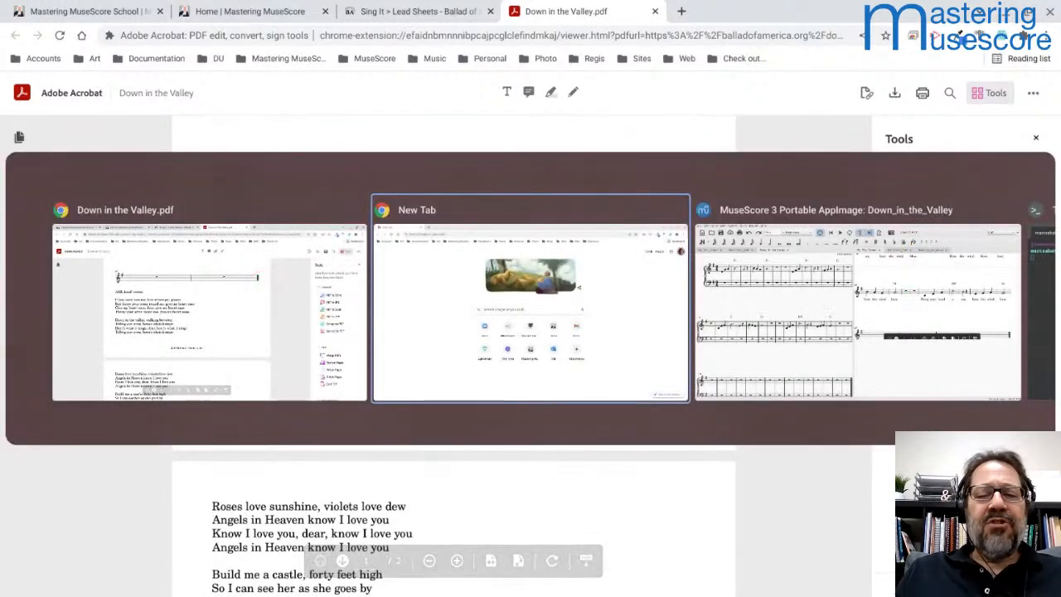
key("alt+shift+Tab")
key("alt+Tab")
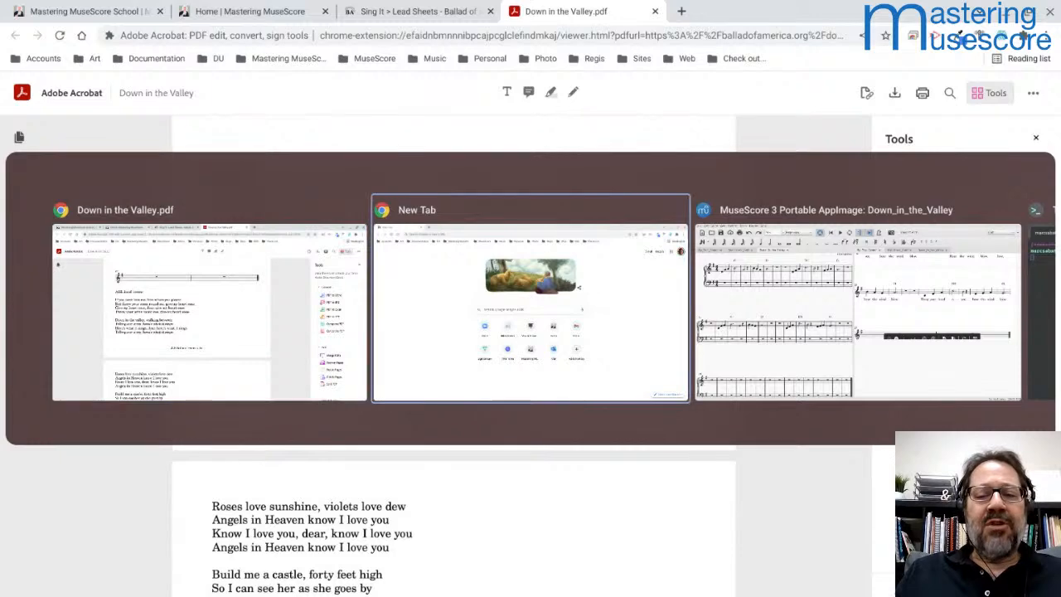
key("alt+Tab")
left_click(590, 306)
scroll(593, 313, "up", 3)
scroll(591, 309, "down", 3)
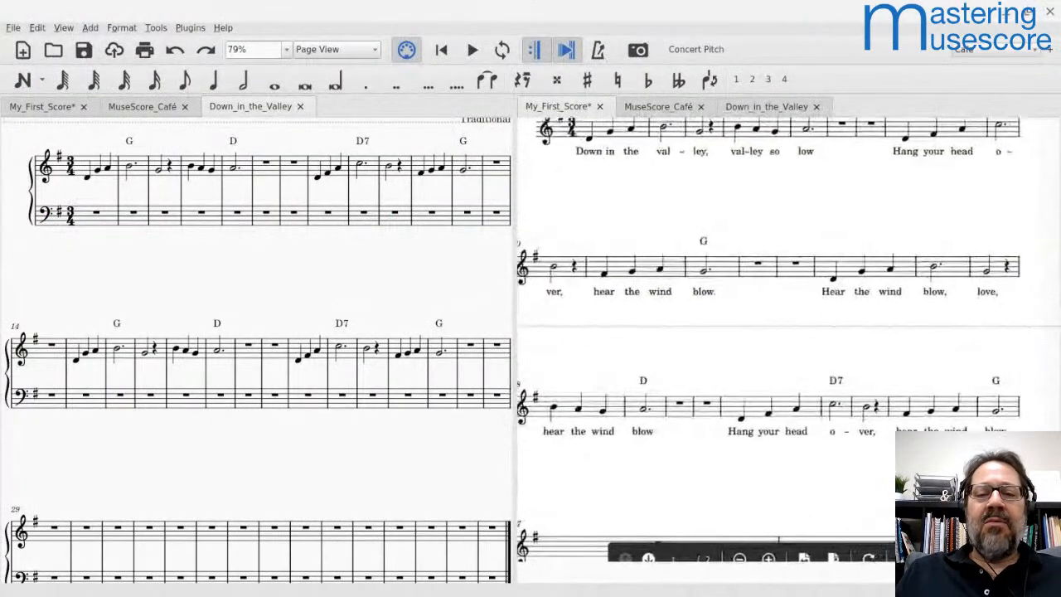
scroll(591, 309, "up", 1)
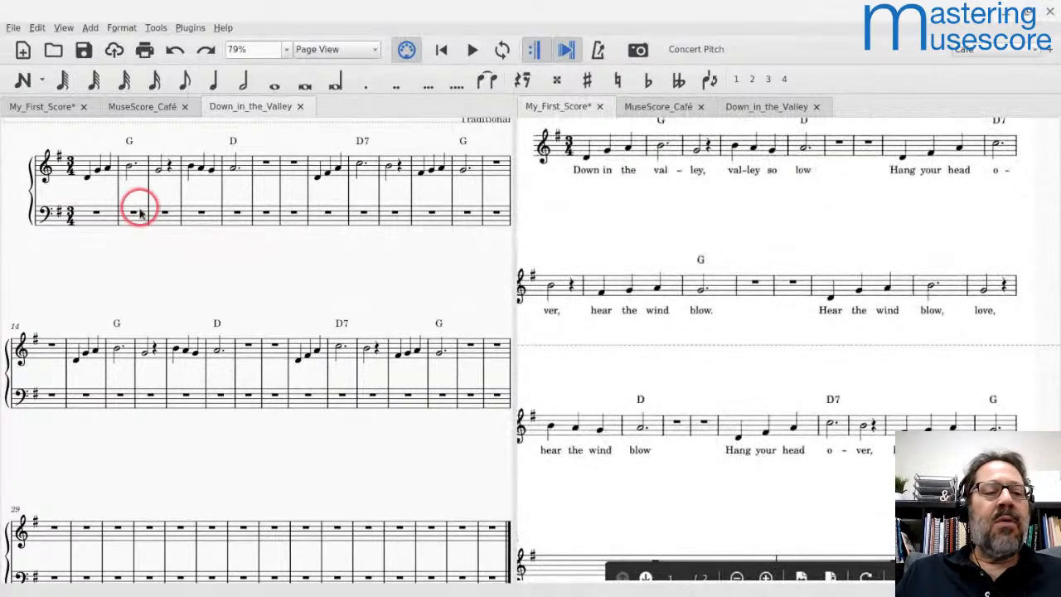
- Starting at the first treble note, enter the lyrics "Down in the val-ley," with one syllable per note through measure 3
left_click(89, 184)
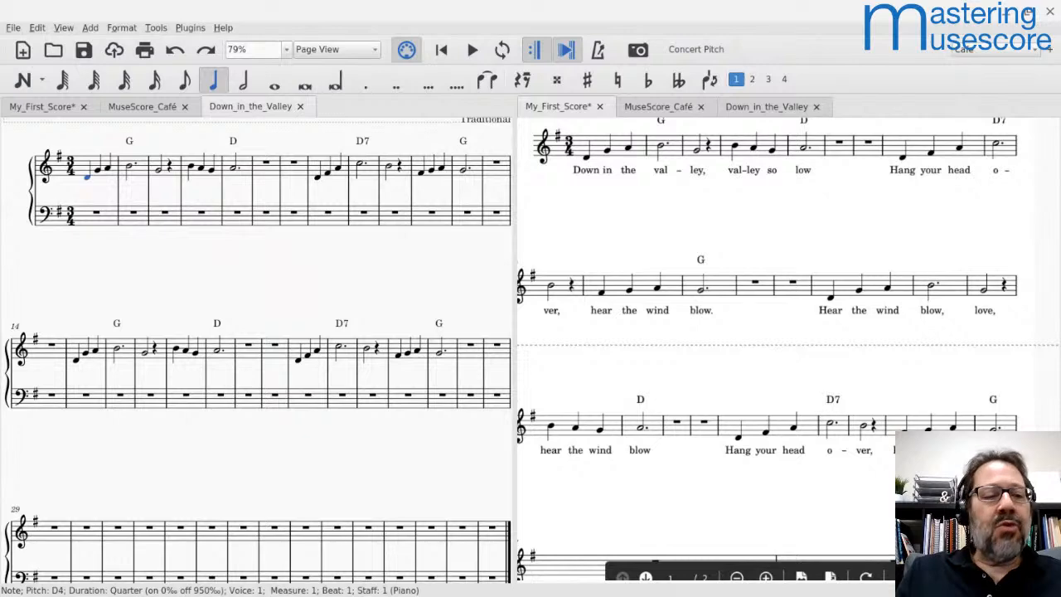
key("ctrl+l")
type("Down i")
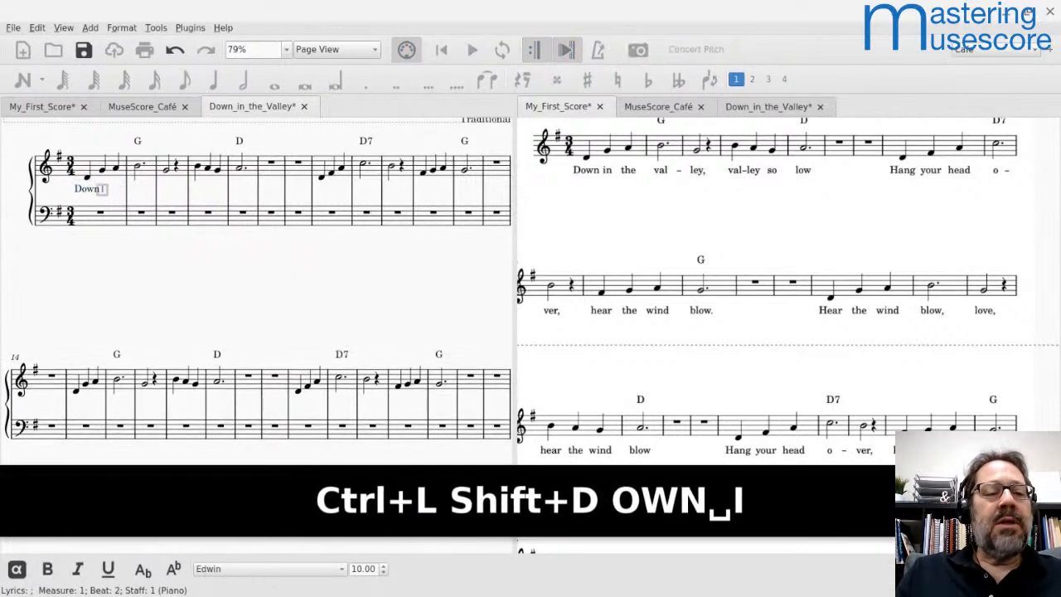
type("n the val")
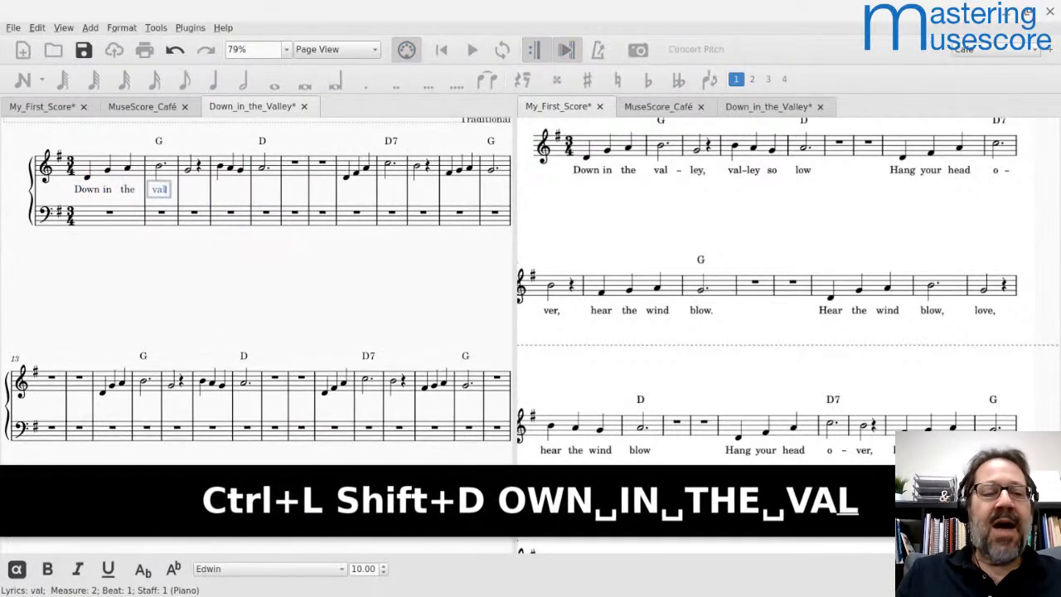
key("minus")
type("l")
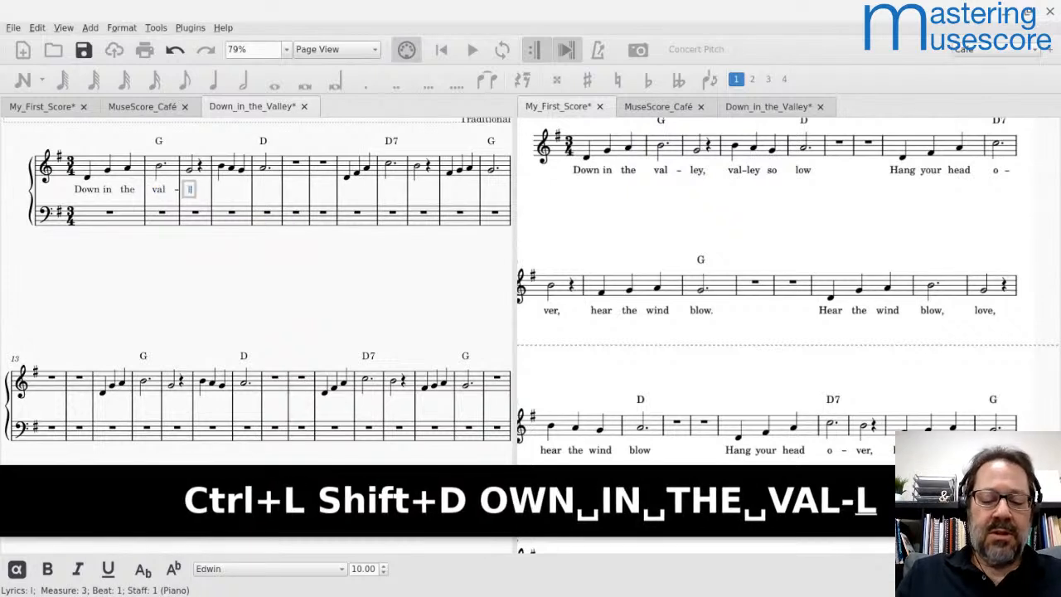
type("ey,")
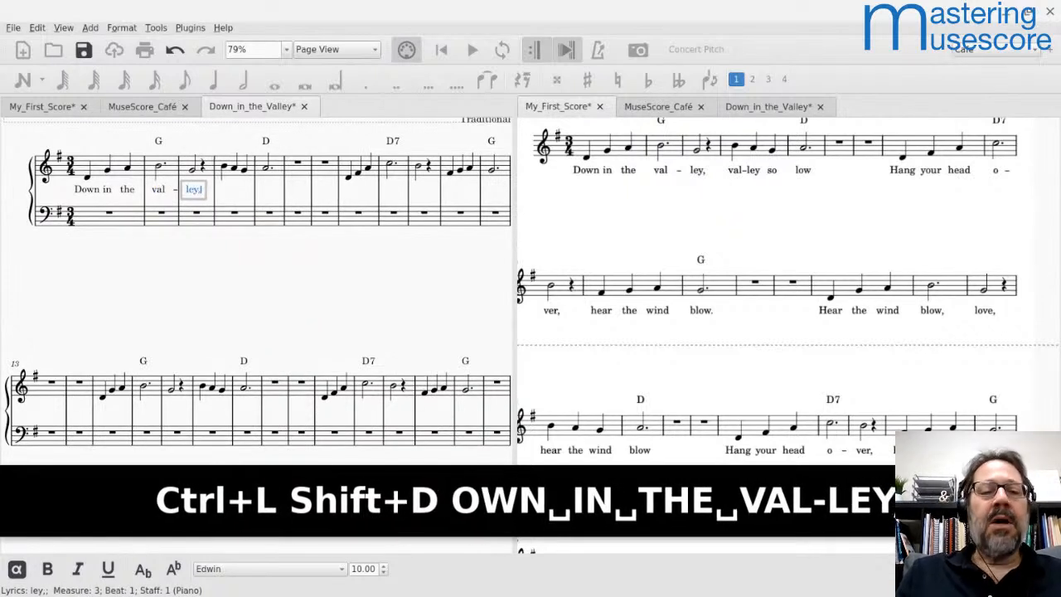
key("space")
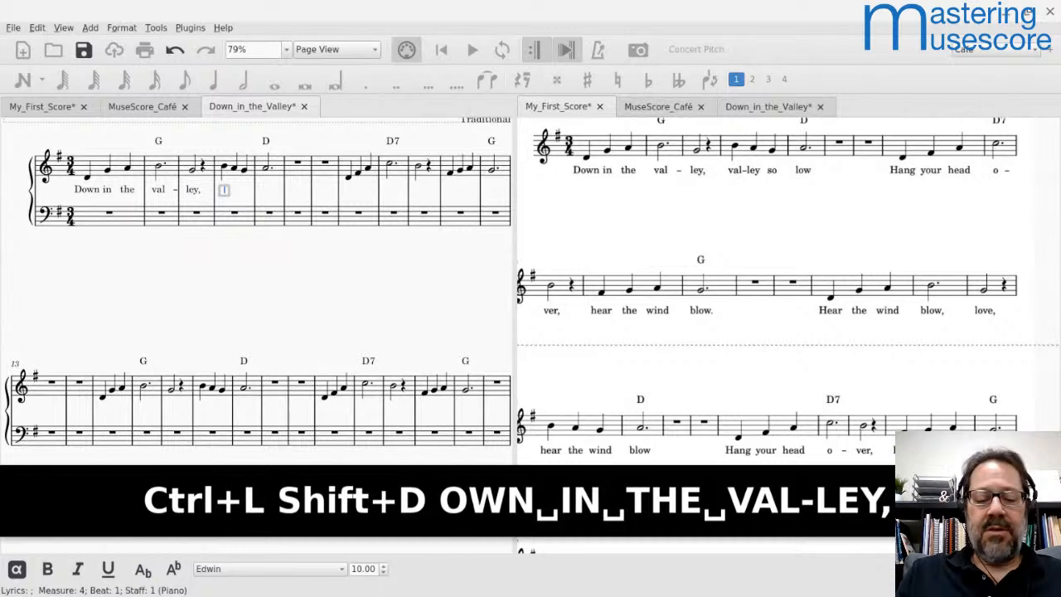
- Continue the lyrics with "val-ley so low" under the notes of measures 4 and 5, moving on to measure 8
type("val")
key("minus")
type("ley")
key("space")
type("so")
key("space")
type("low")
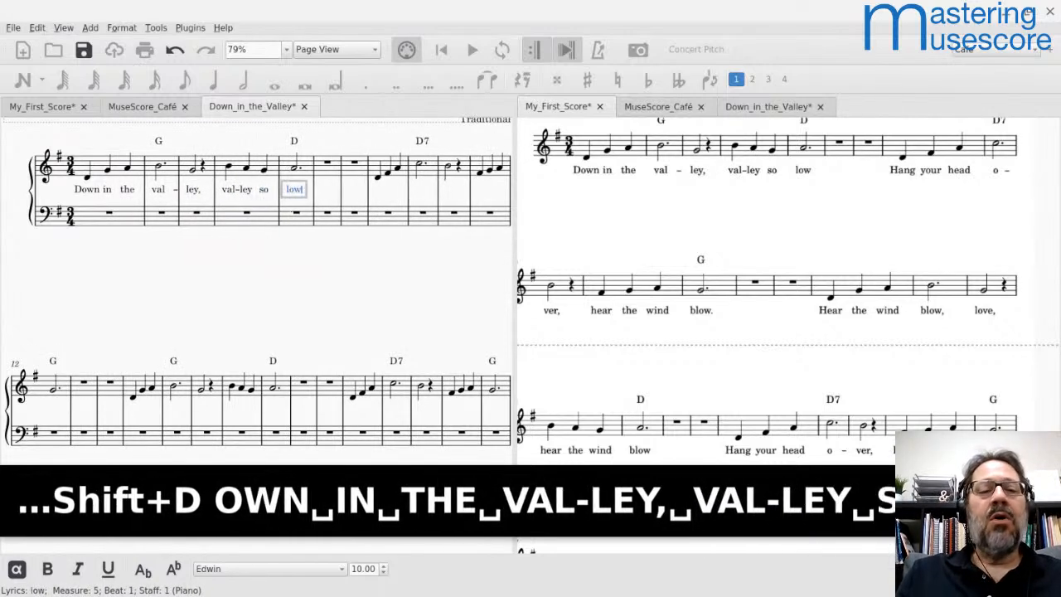
key("space")
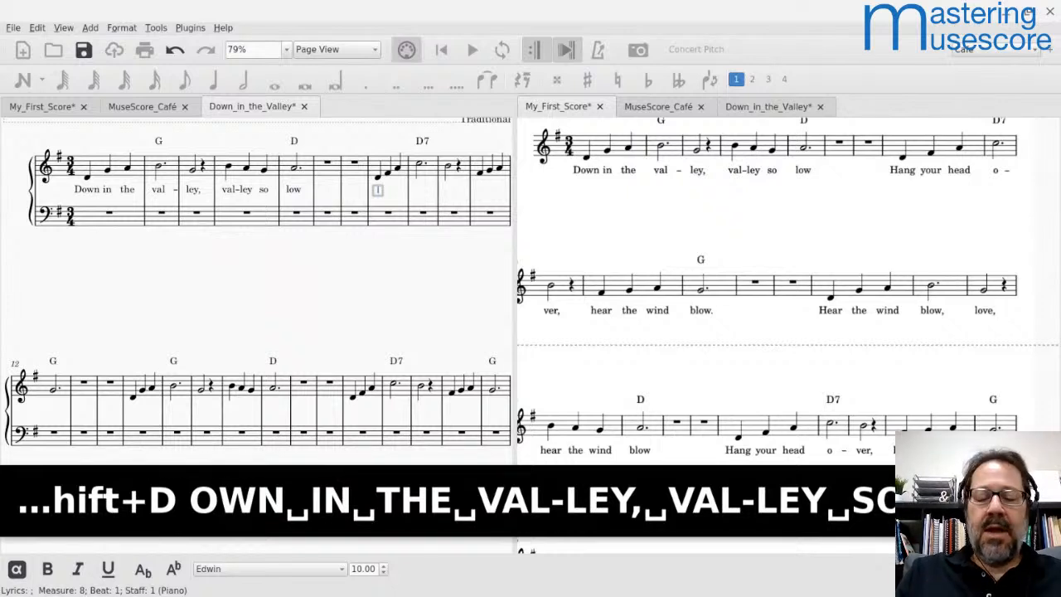
- Enter the lyrics "Hang your head o-ver," under the melody from measure 8 to measure 10
type("Hang")
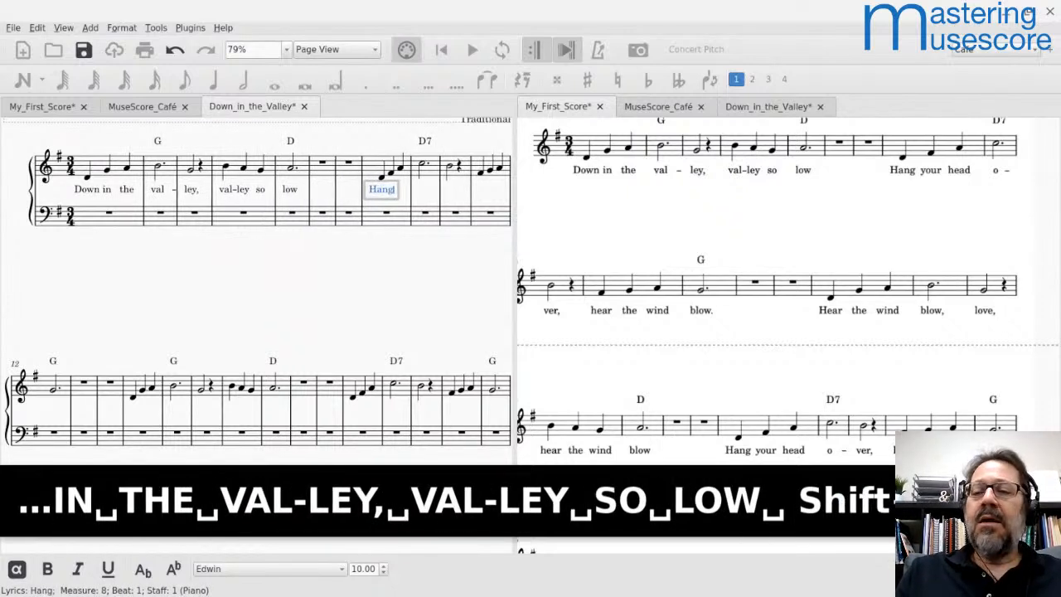
key("space")
type("your")
key("space")
type("head")
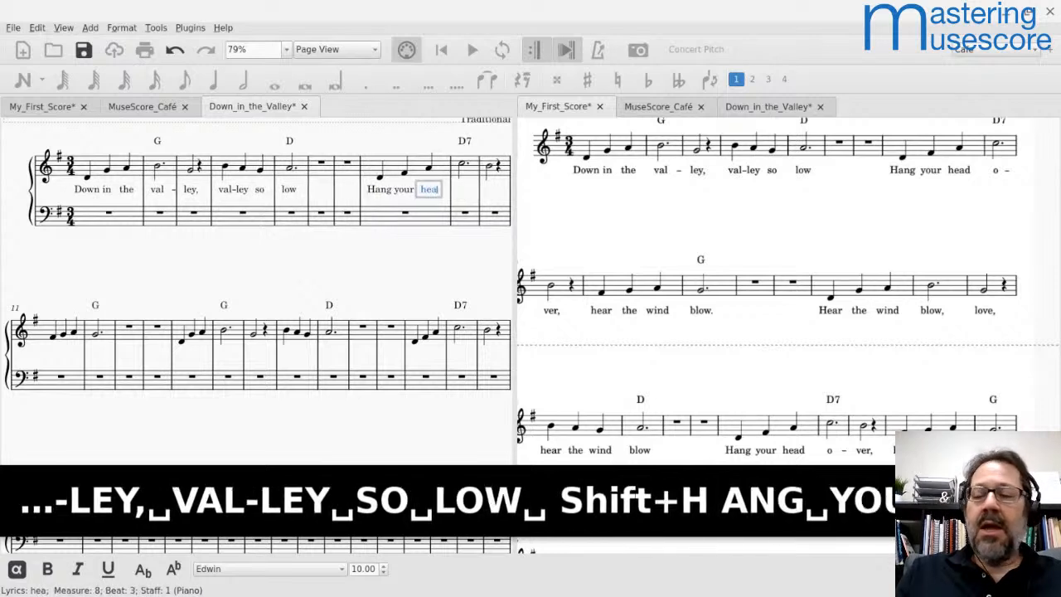
key("space")
type("o")
key("minus")
type("v")
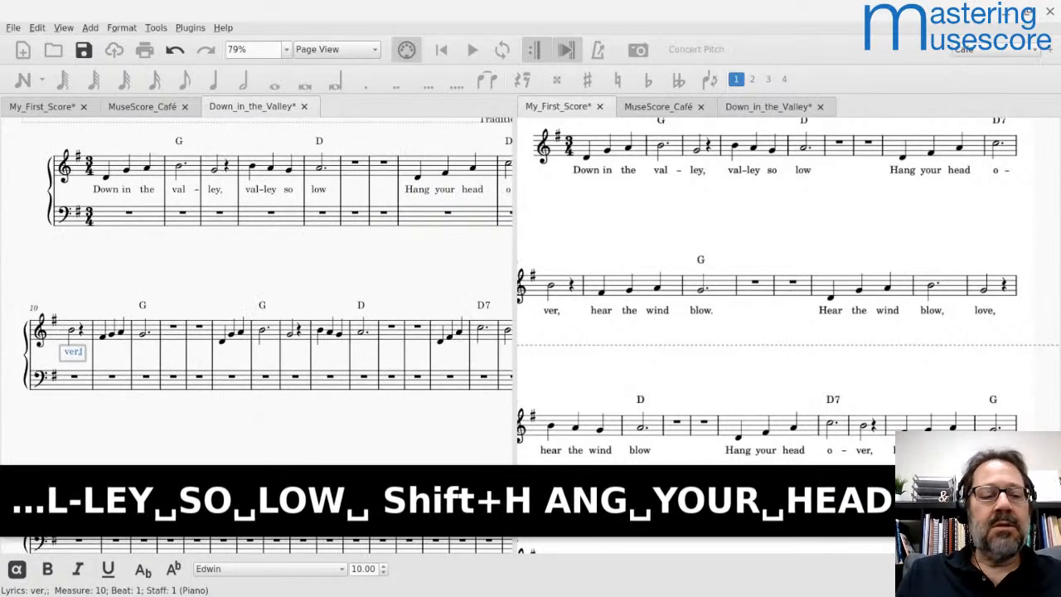
type("er,")
- Enter the lyrics "hear the wind blow." under the notes of measures 11 and 12
key("space")
type("hear the wind")
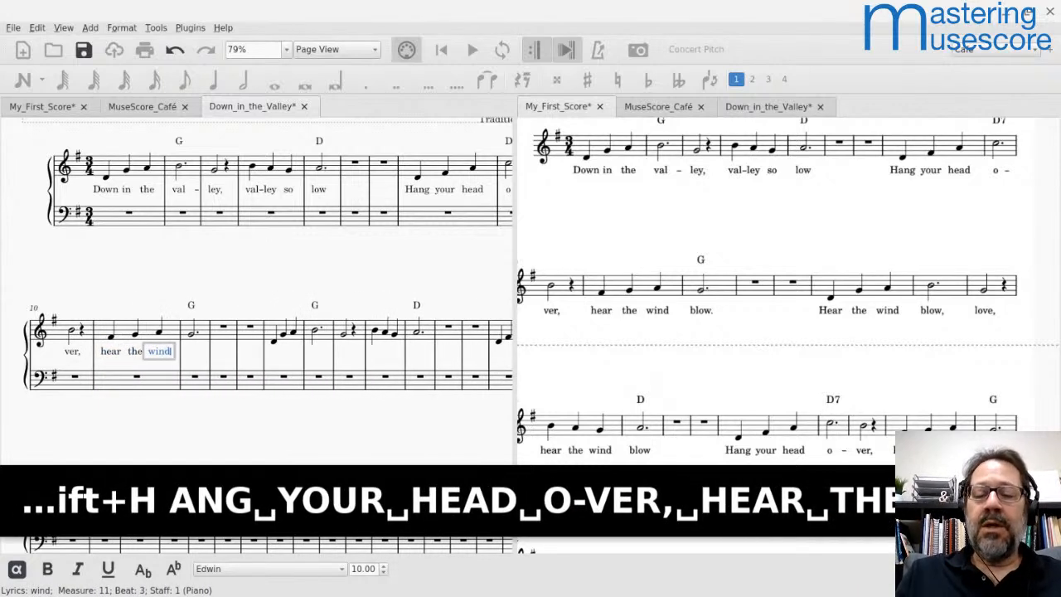
key("space")
type("blow")
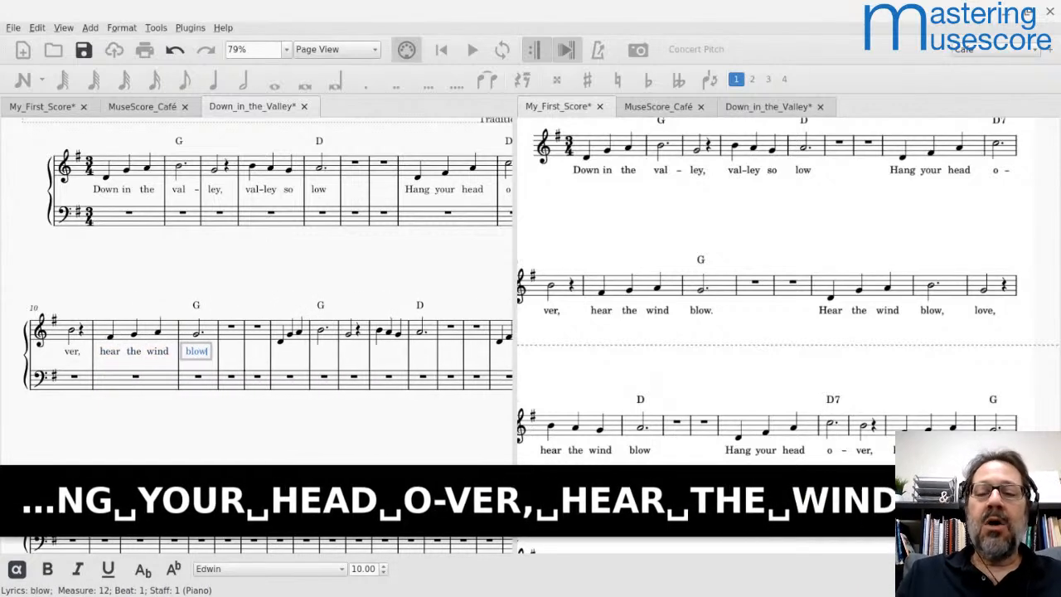
type(".")
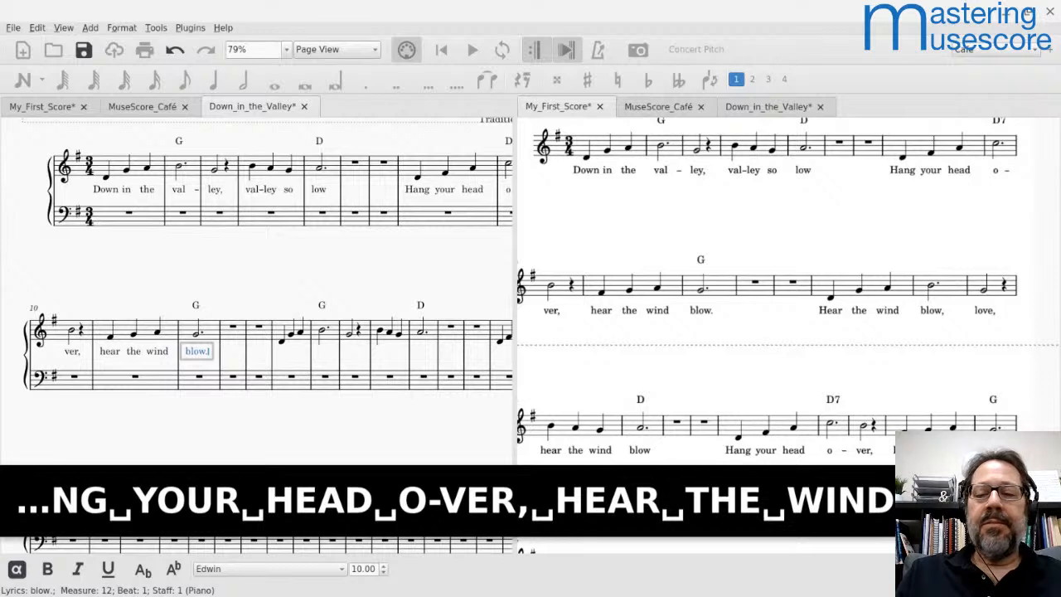
- Enter the lyrics "Head the wind blow, love," under the melody from measure 15 to measure 17
key("space")
type("Head")
key("space")
type("the")
key("space")
type("wind")
key("space")
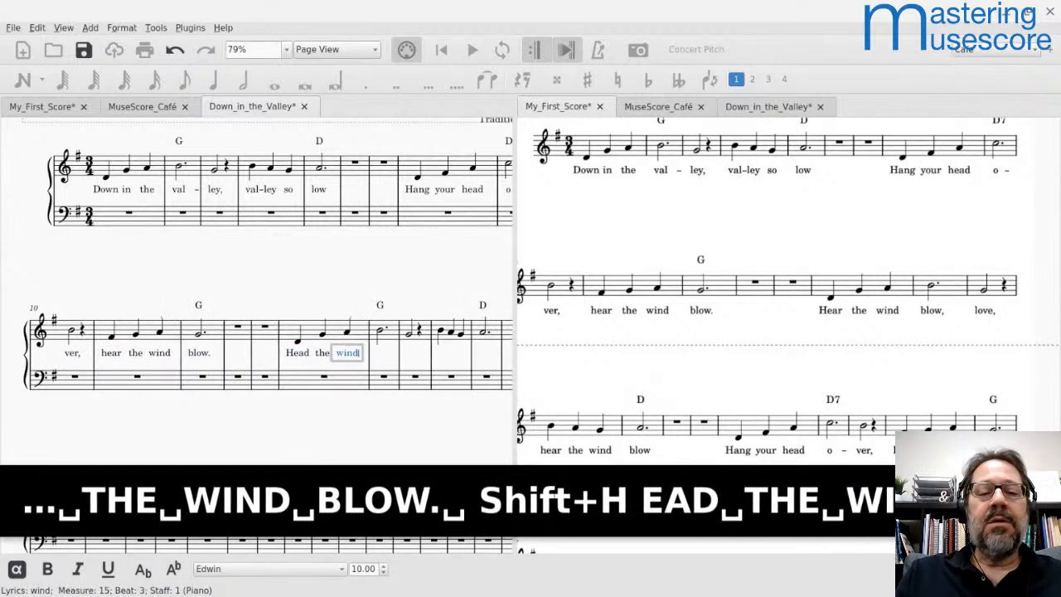
type("blow,")
key("space")
type("lov")
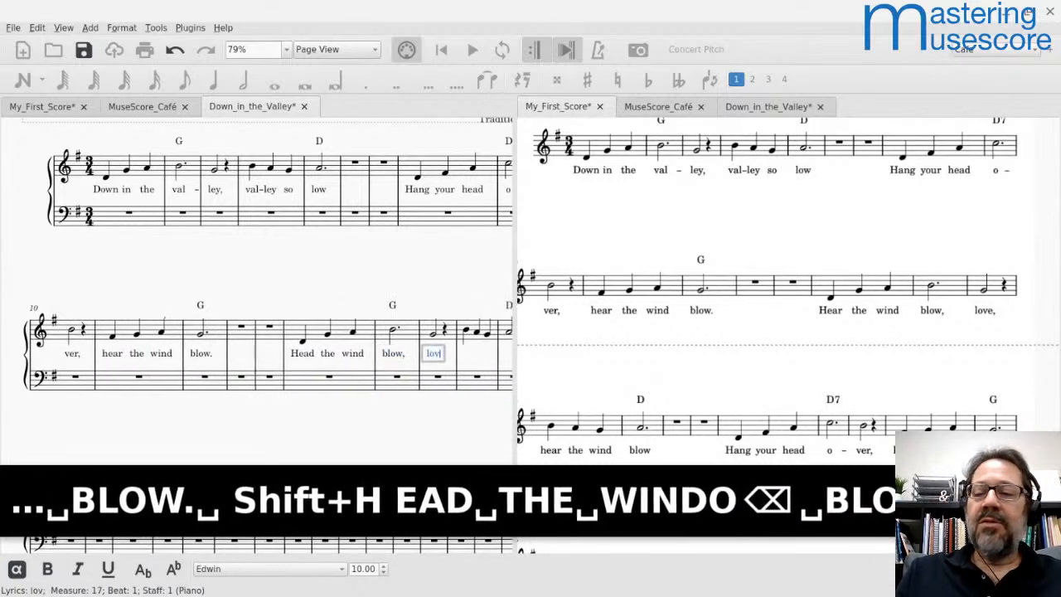
type("e,")
key("space")
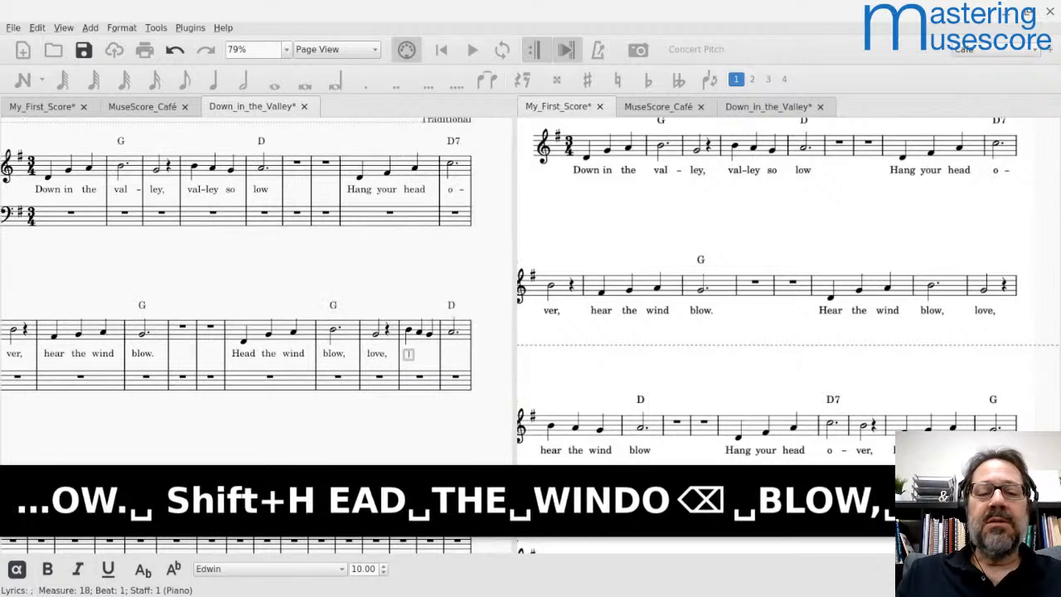
- Enter the lyrics "head the wind blow" under measures 18 and 19 and end lyrics entry
type("head")
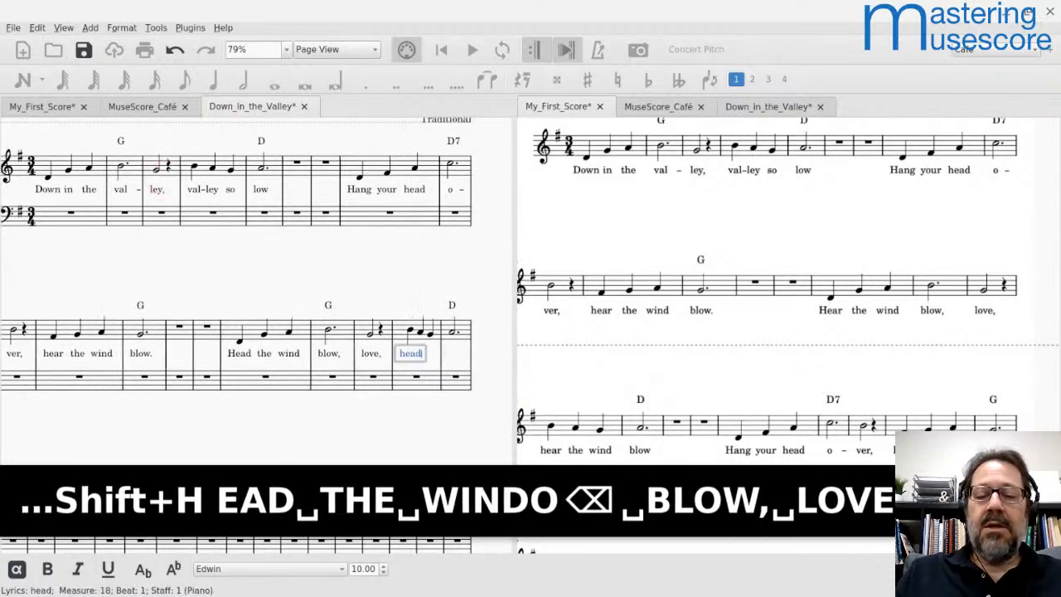
key("space")
type("the")
key("space")
type("wind")
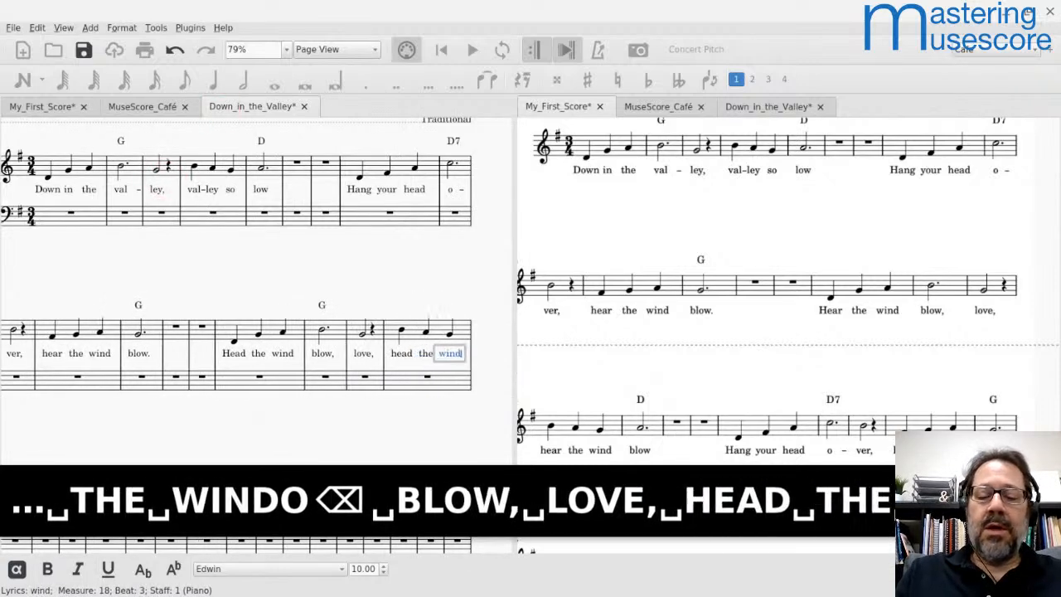
key("space")
type("blow")
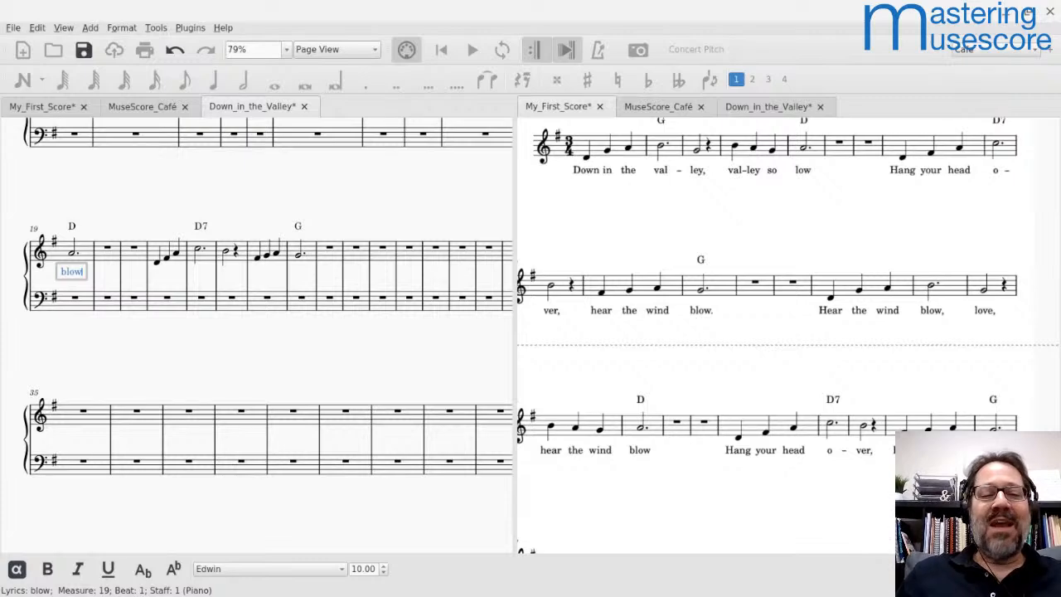
key("Escape")
- Compare the lyrics entered so far with the reference score, looking for the phrase that repeats in the last line
left_click(436, 293)
scroll(413, 295, "up", 1)
scroll(412, 295, "up", 3)
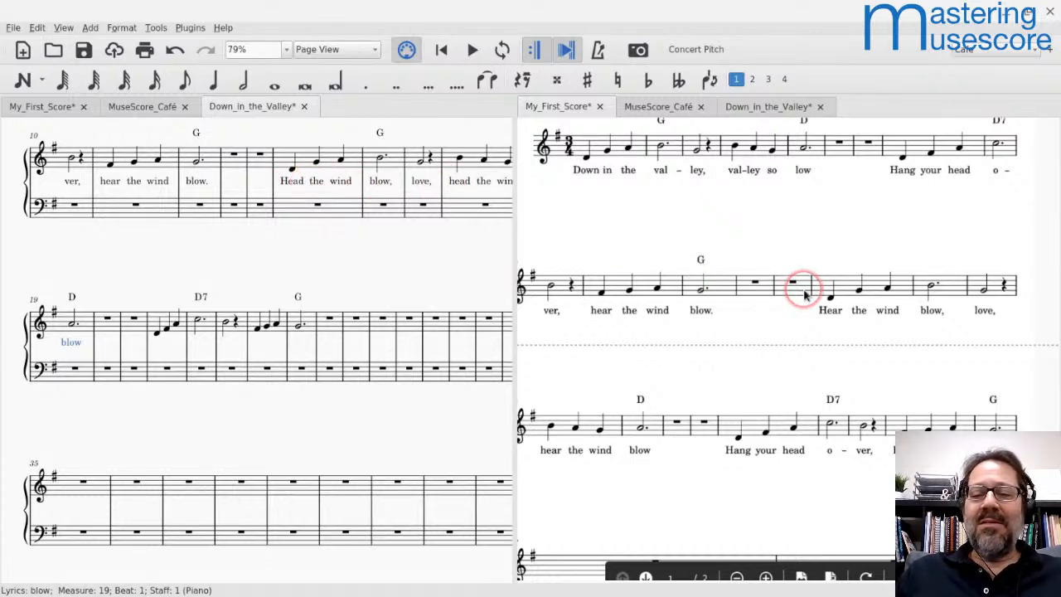
scroll(804, 294, "down", 1)
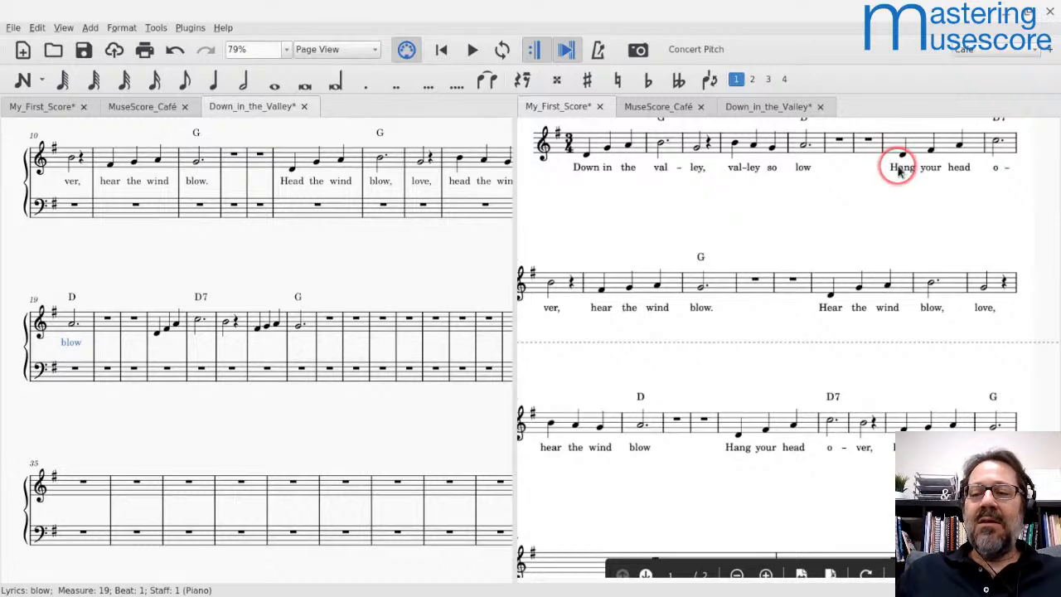
scroll(889, 452, "down", 1)
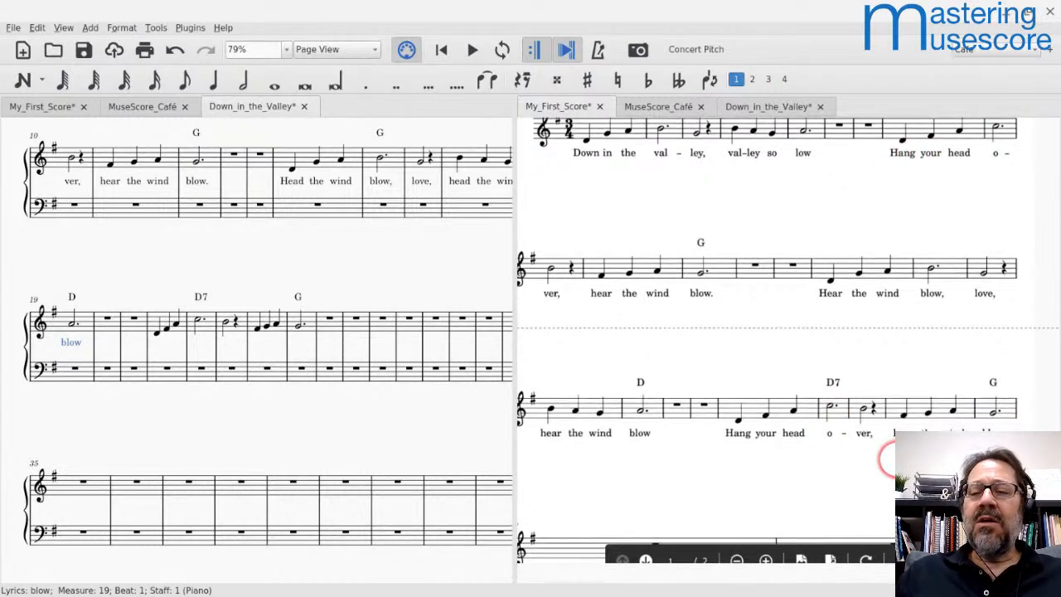
scroll(889, 458, "down", 4)
scroll(889, 458, "up", 5)
left_click_drag(1000, 489, 864, 448)
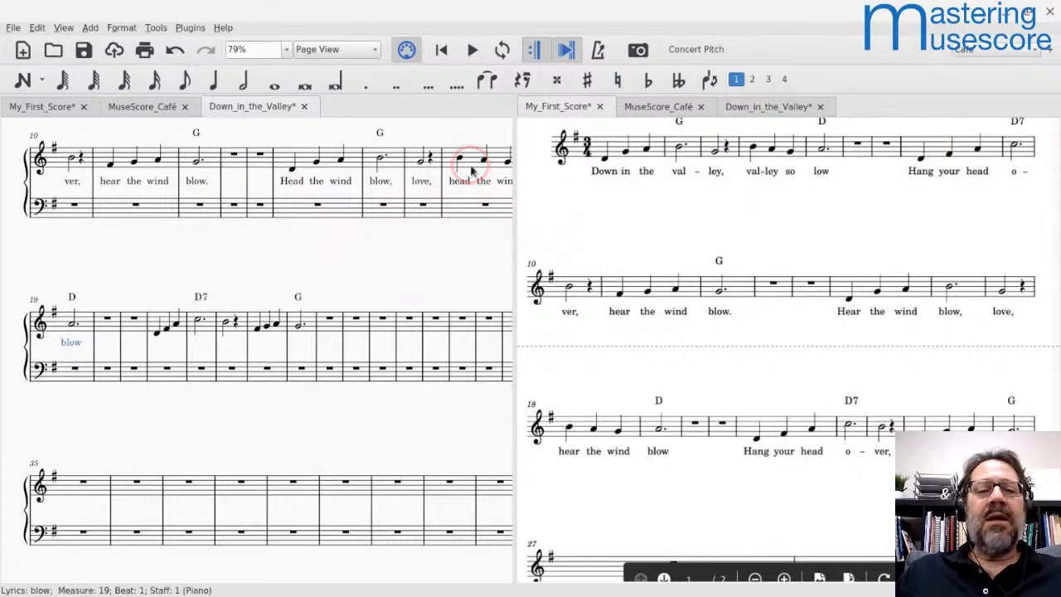
- Copy the lyrics from "Hang" in measure 8 through "blow." in measure 12
scroll(473, 170, "up", 3)
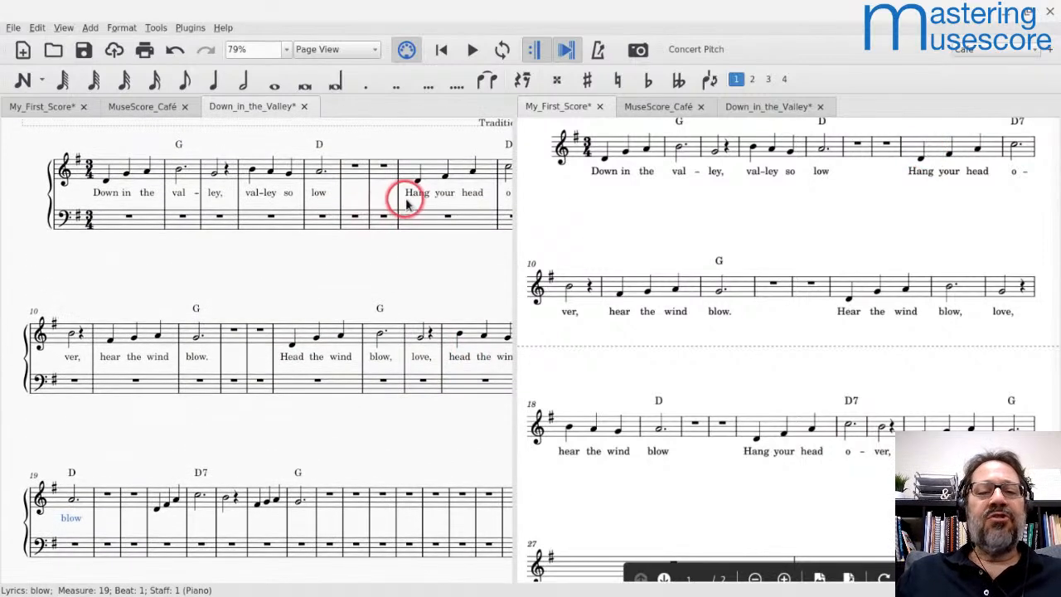
left_click(410, 197)
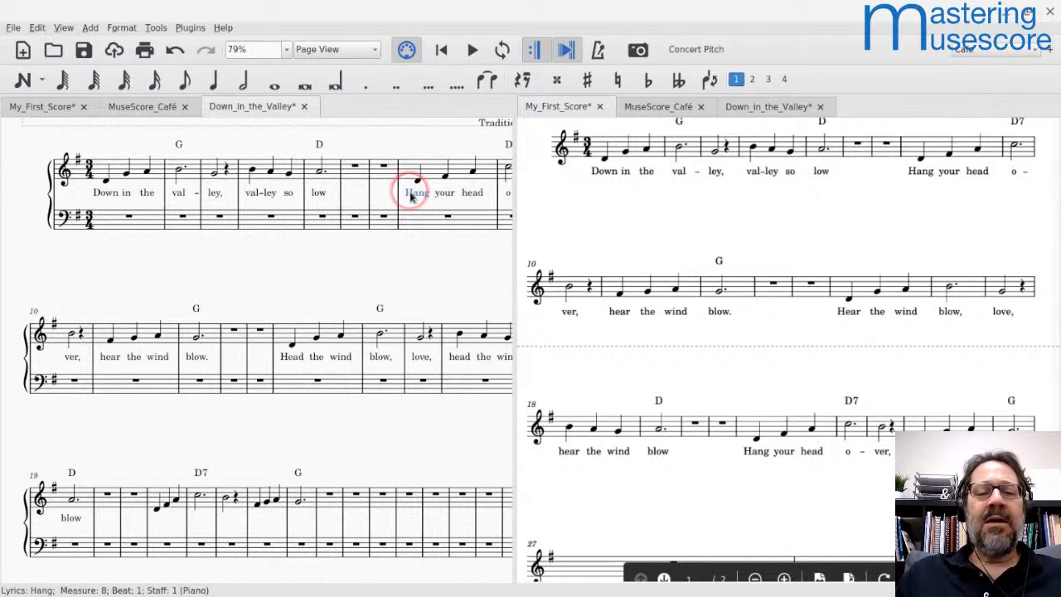
left_click(190, 362)
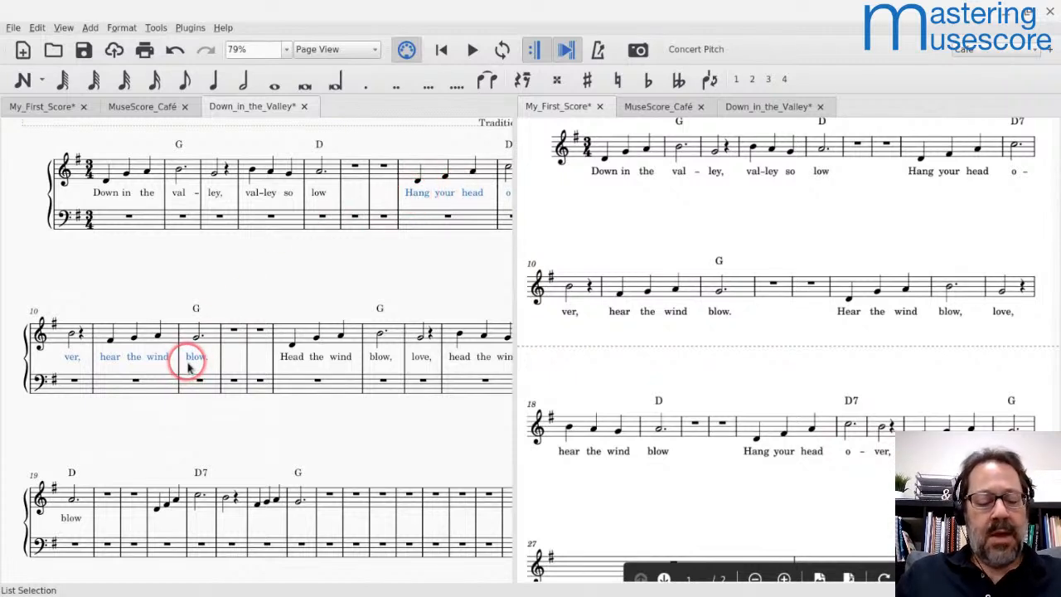
key("ctrl+c")
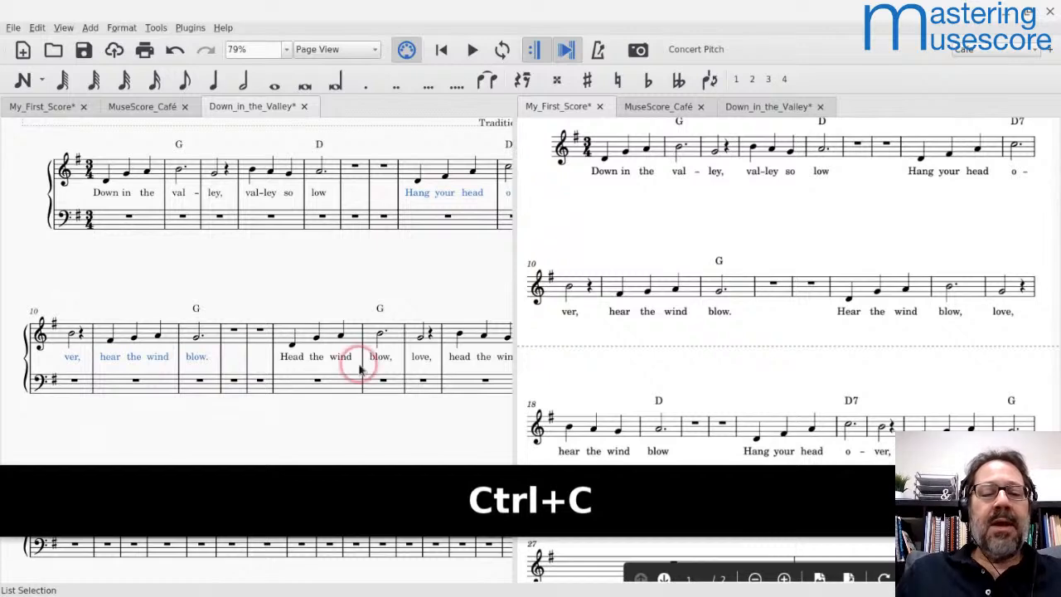
- Paste the copied lyrics starting at the first note of measure 22
scroll(360, 368, "down", 5)
scroll(360, 367, "left", 3)
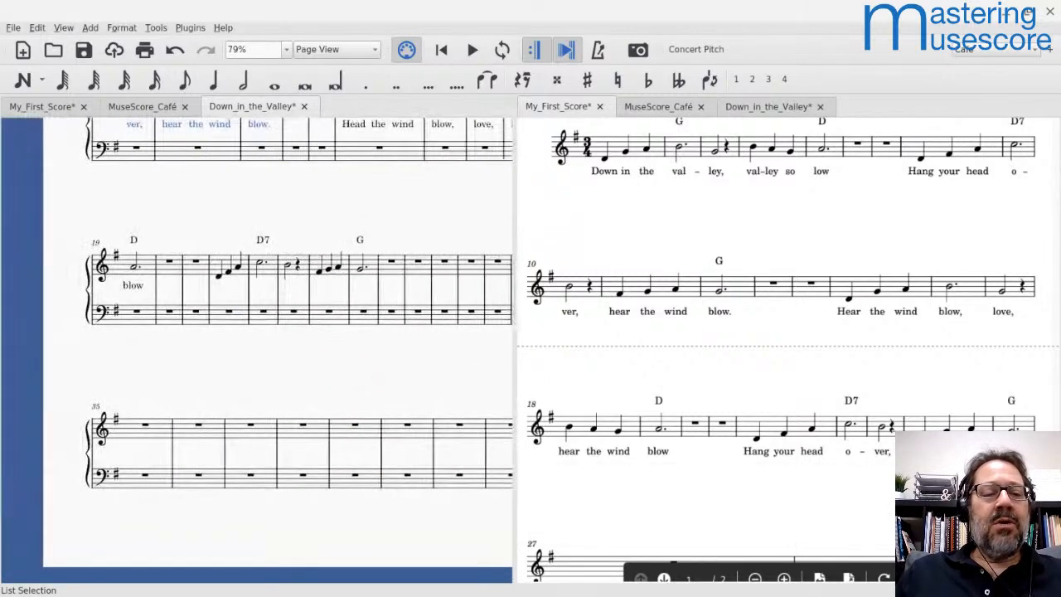
left_click(218, 278)
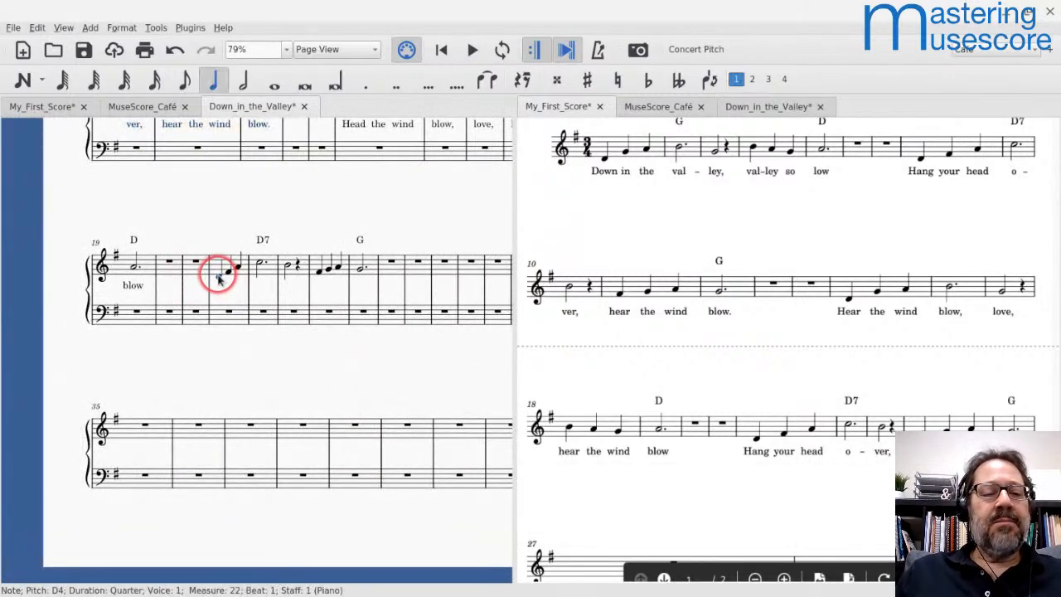
key("ctrl+v")
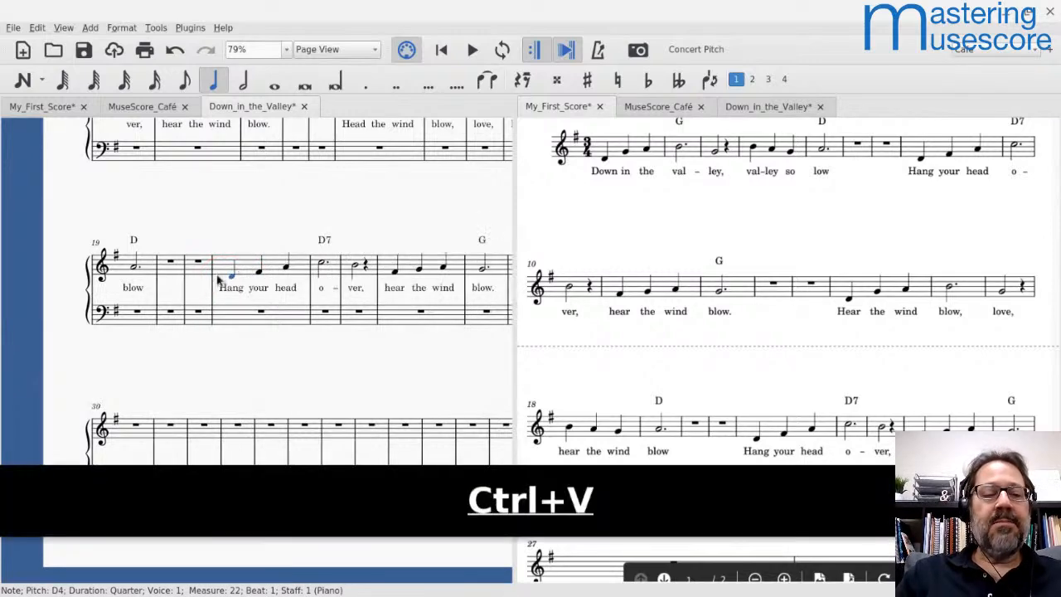
left_click(268, 311)
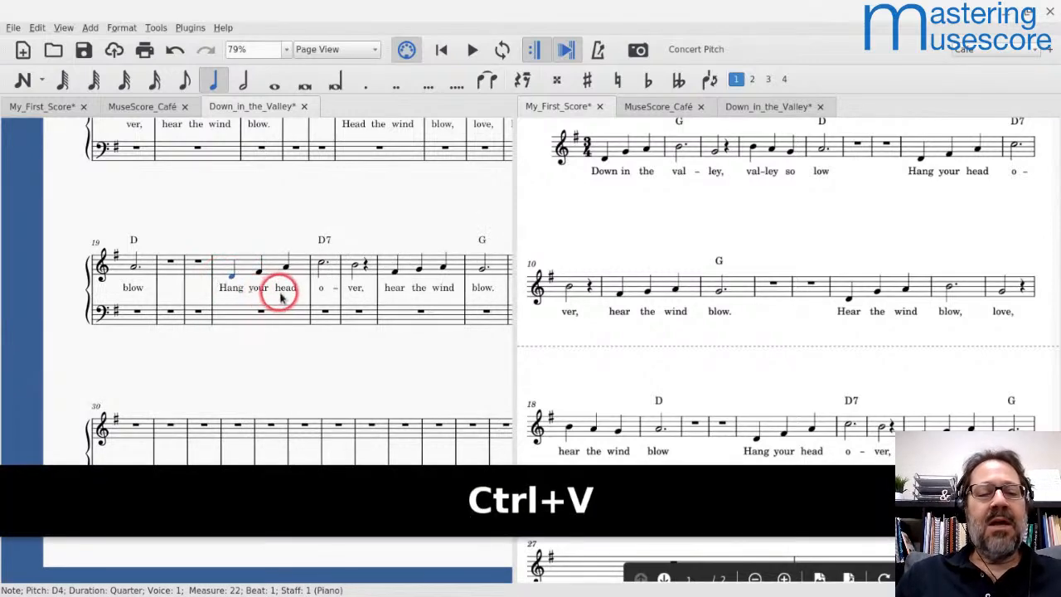
- Correct the lyric "Head" at the start of measure 15 to "Hear"
scroll(280, 297, "right", 2)
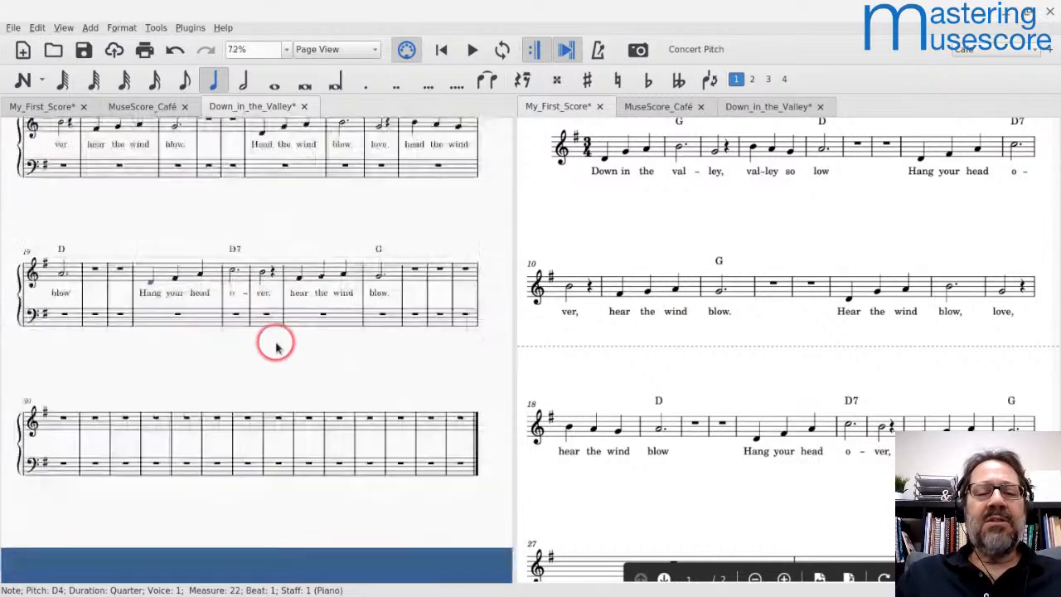
scroll(276, 347, "down", 2)
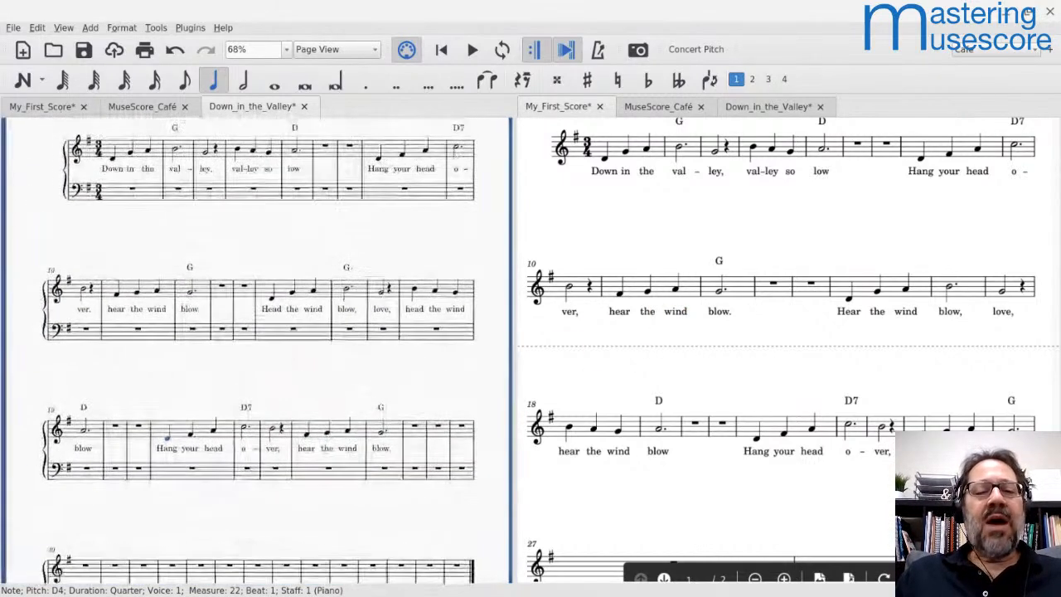
double_click(280, 319)
key("Right")
key("Right")
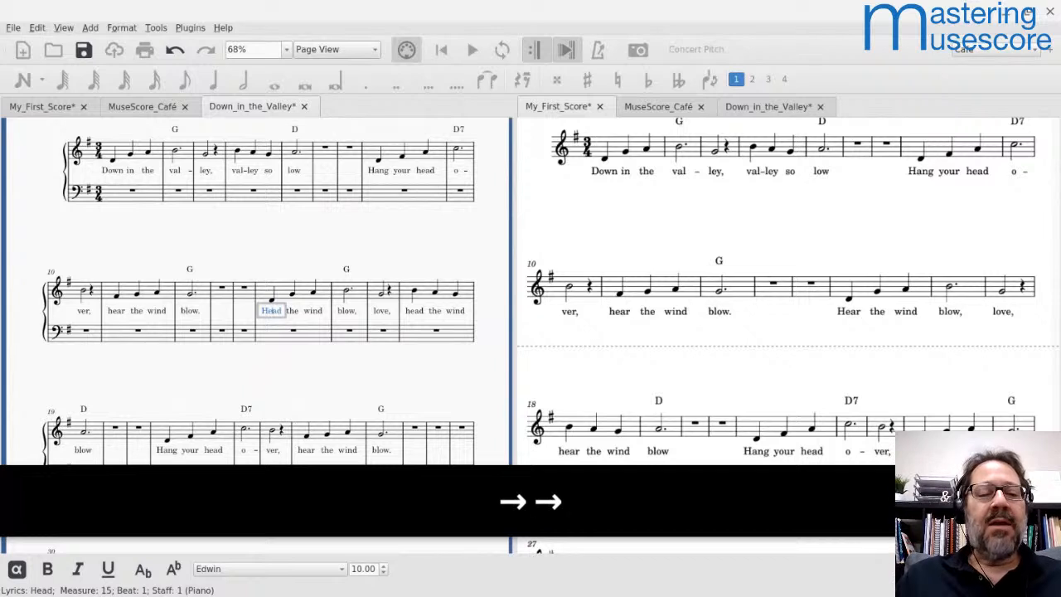
key("End")
key("BackSpace")
type("r")
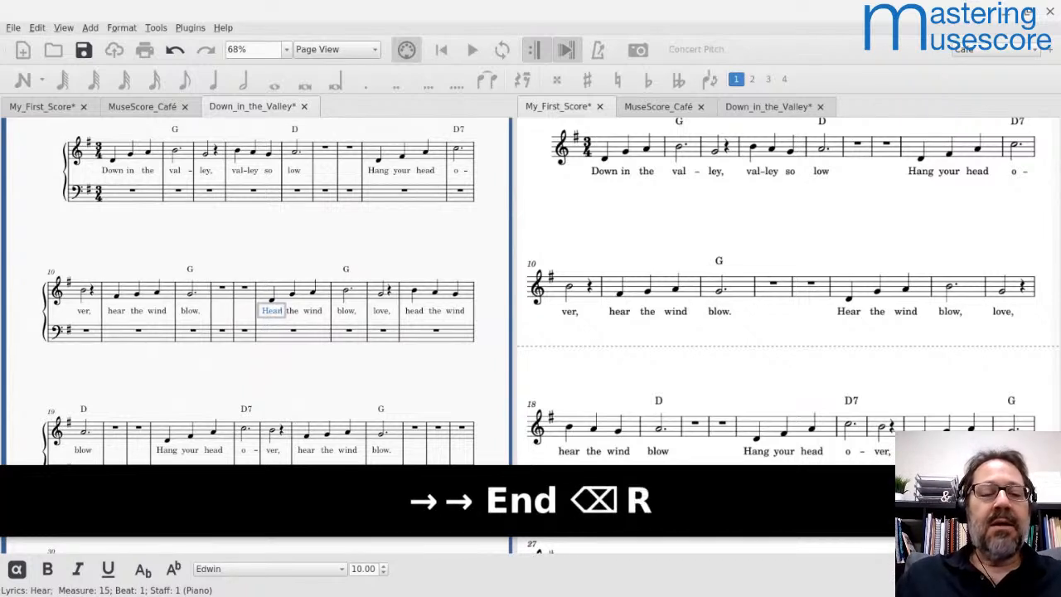
- Advance through the lyrics to measure 18, correct "head" to "hear", and finish lyrics editing
key("space")
key("space")
key("space")
key("space")
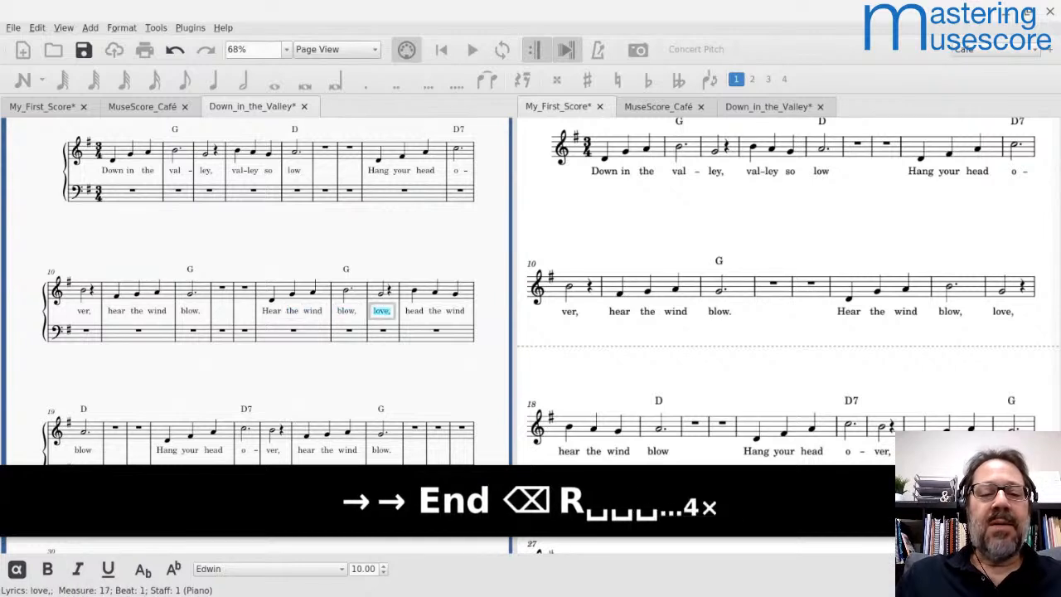
key("Right")
key("Right")
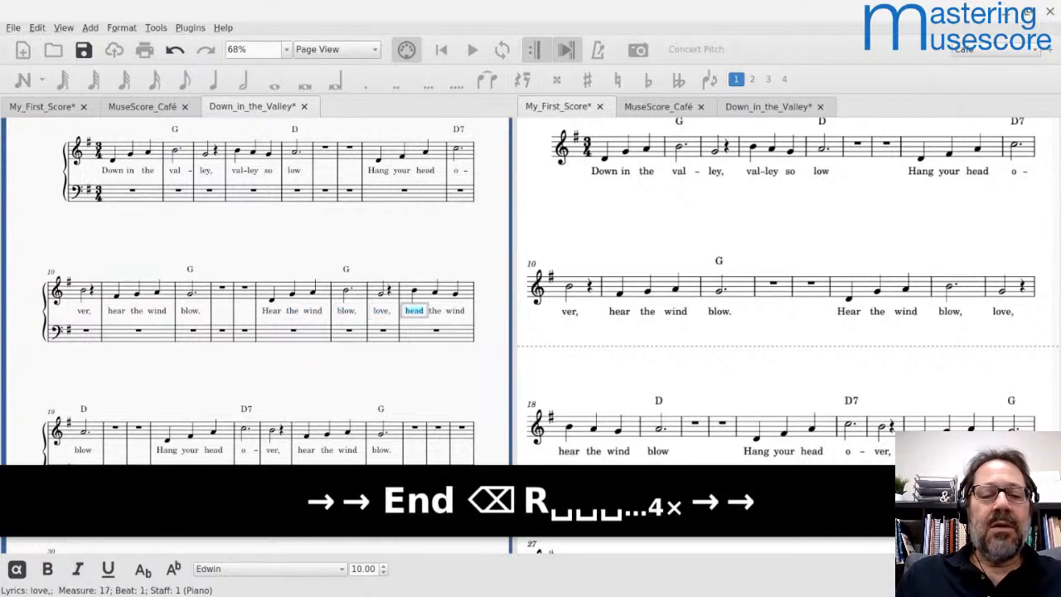
key("Right")
key("BackSpace")
type("r")
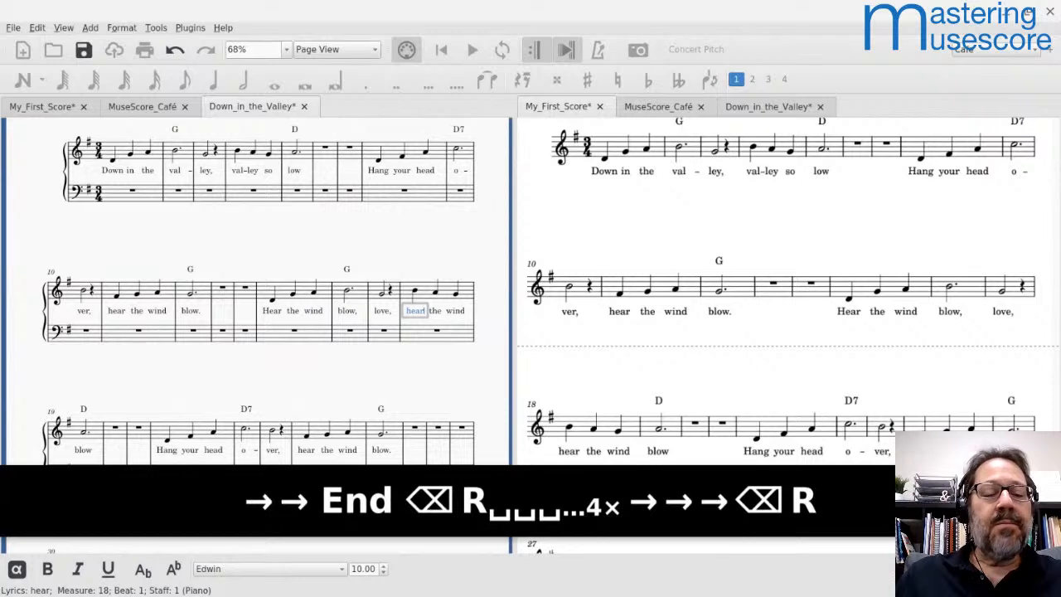
key("Escape")
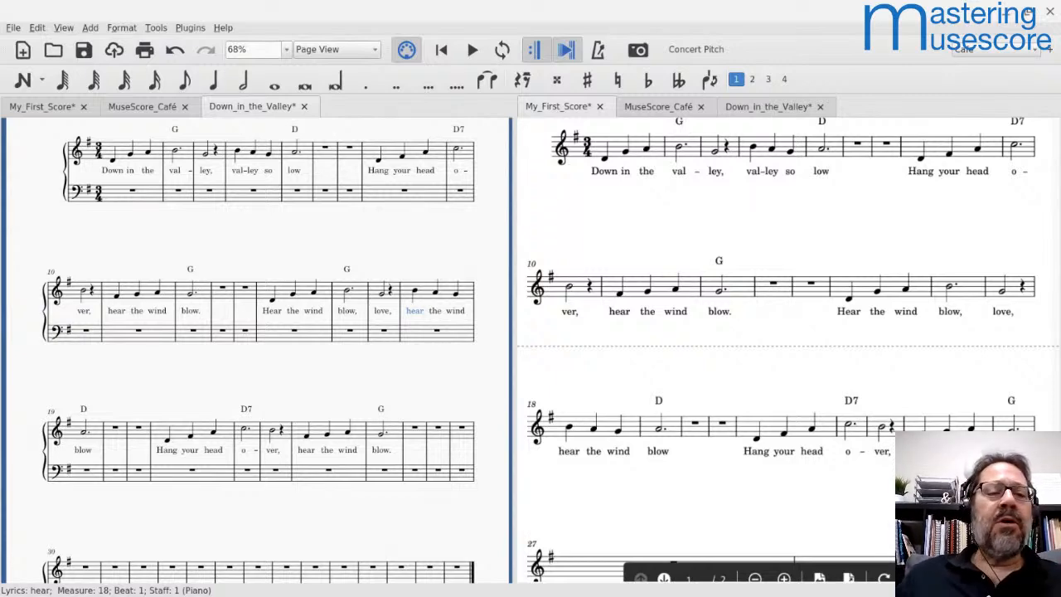
scroll(142, 199, "up", 1)
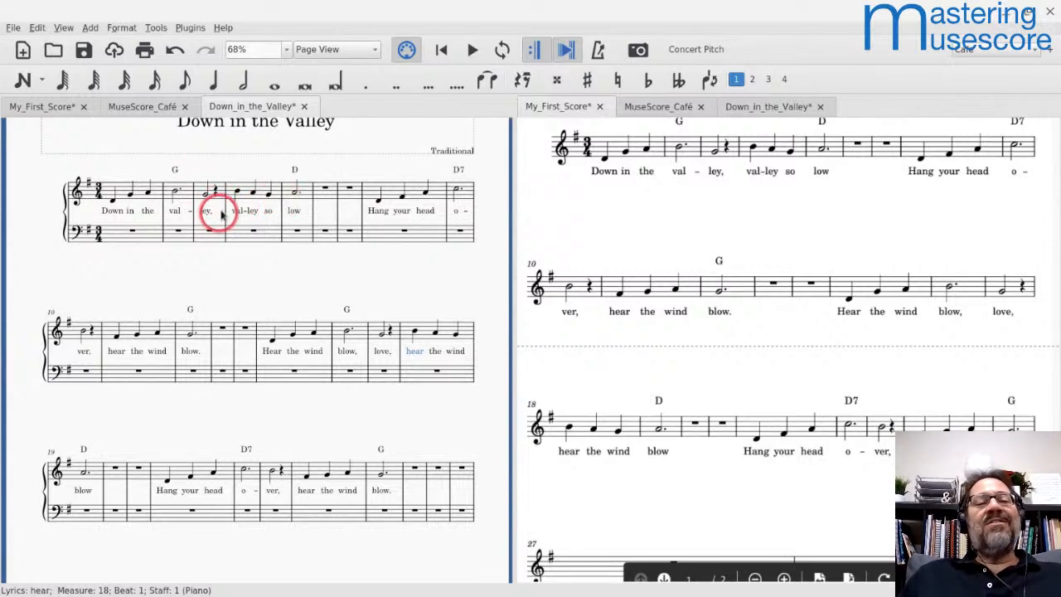
left_click(172, 195)
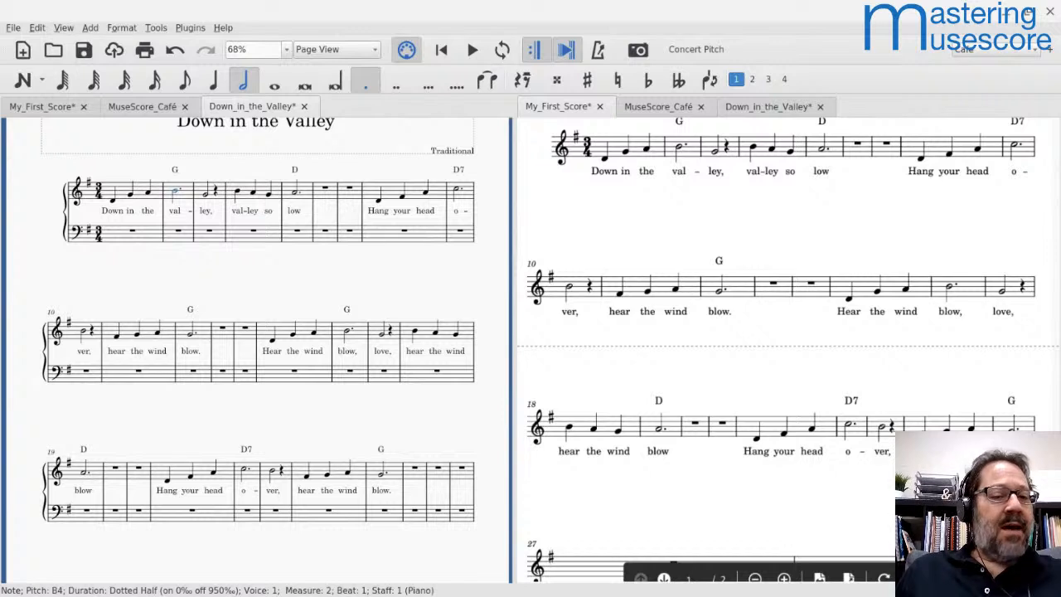
left_click(295, 194)
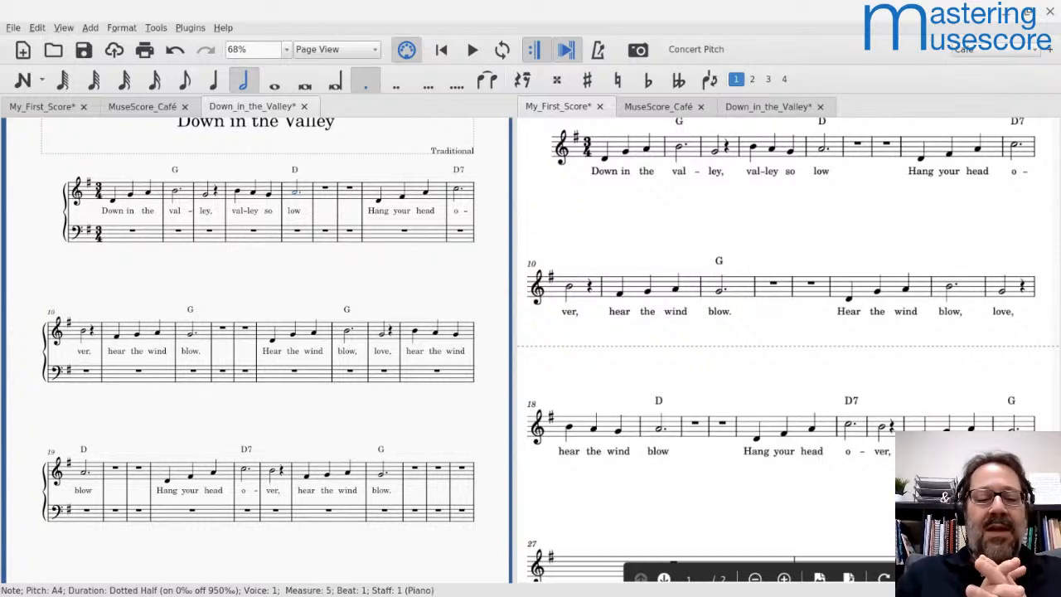
- Step through the existing lyrics from "Hear" in measure 15 to "o" in measure 23 without changing them
double_click(280, 355)
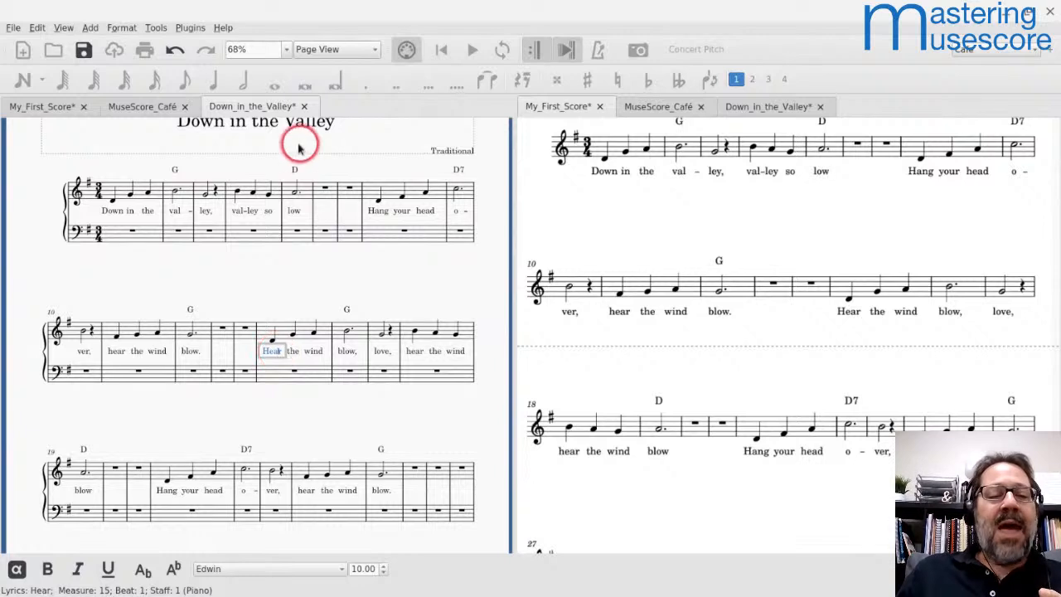
key("space")
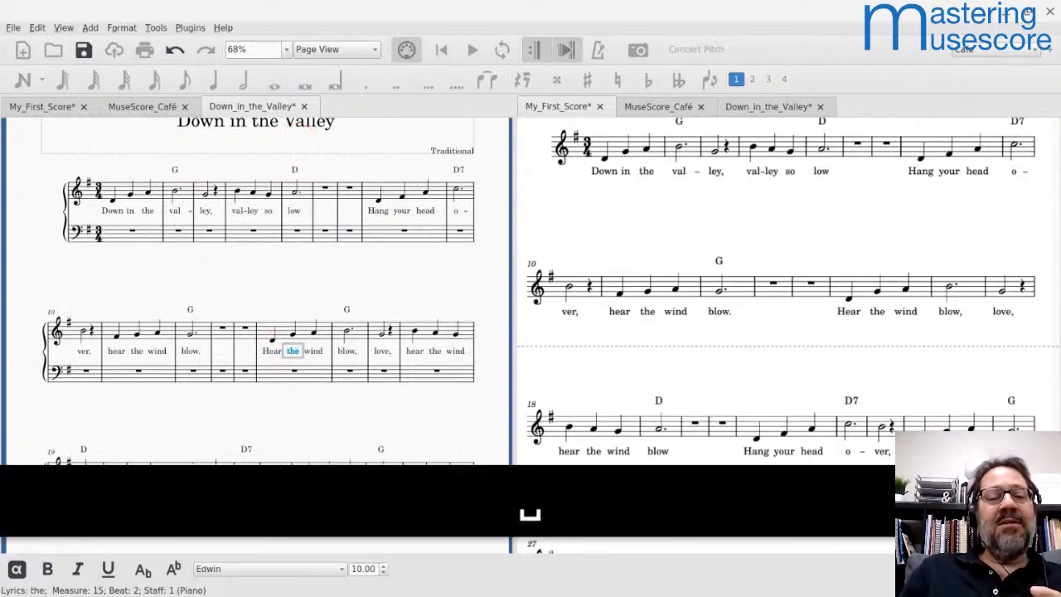
key("space")
key("space")
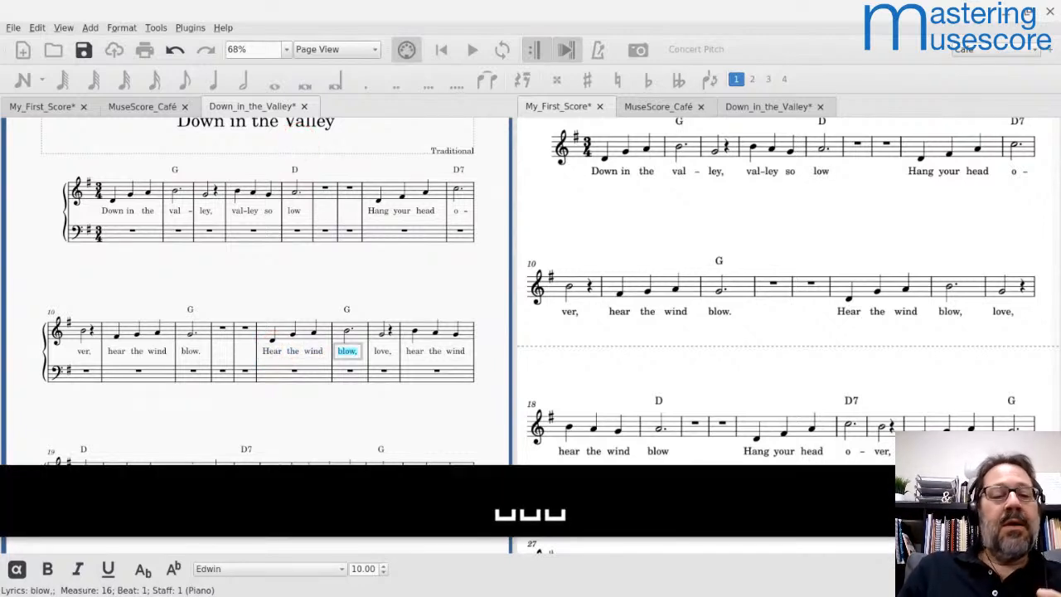
key("space")
key("space")
key("space")
key("space")
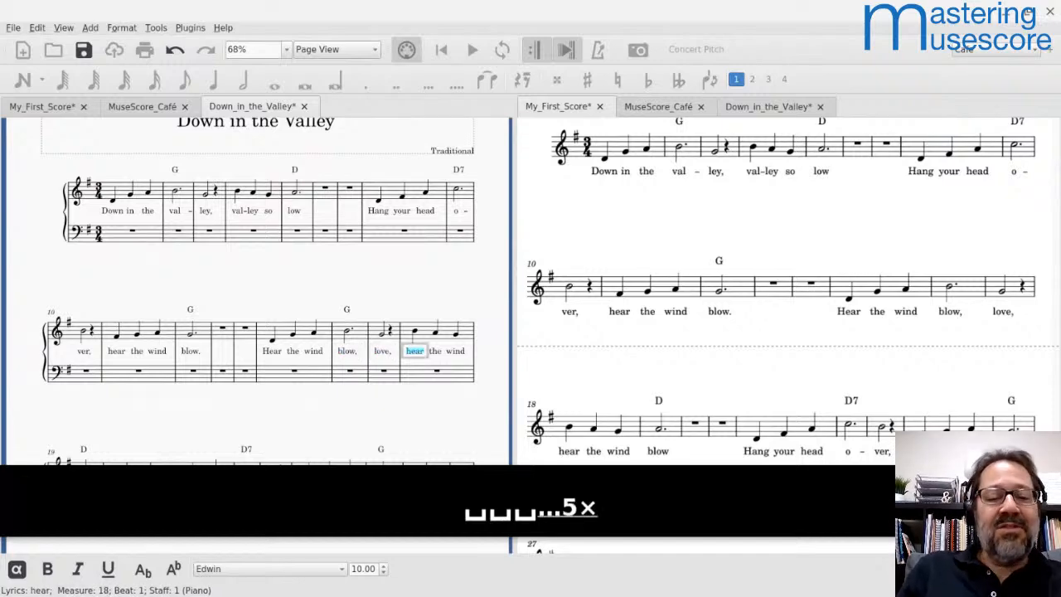
key("space")
key("space")
key("space")
key("space")
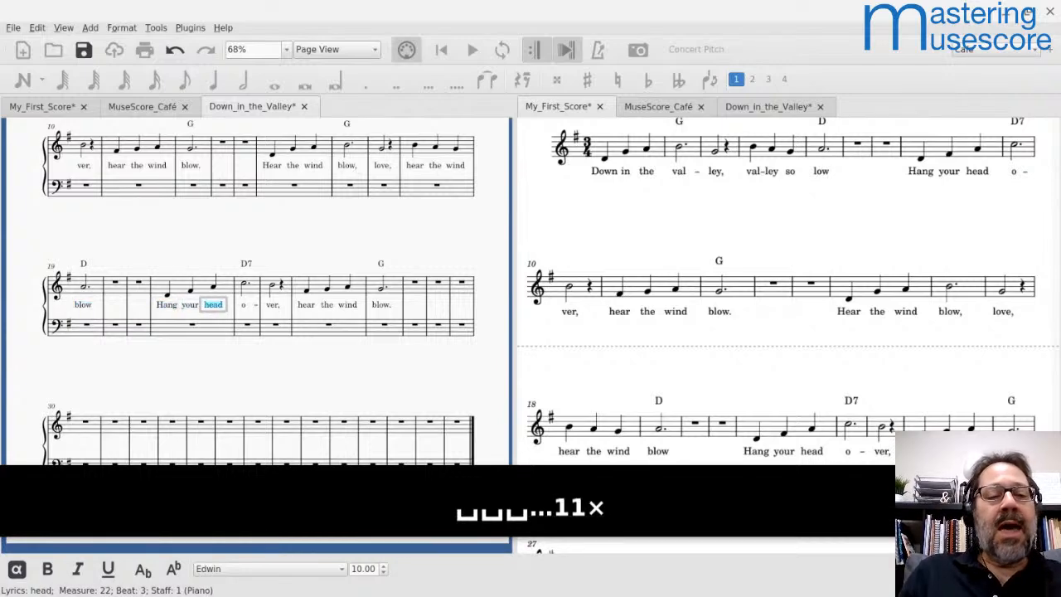
scroll(257, 290, "up", 5)
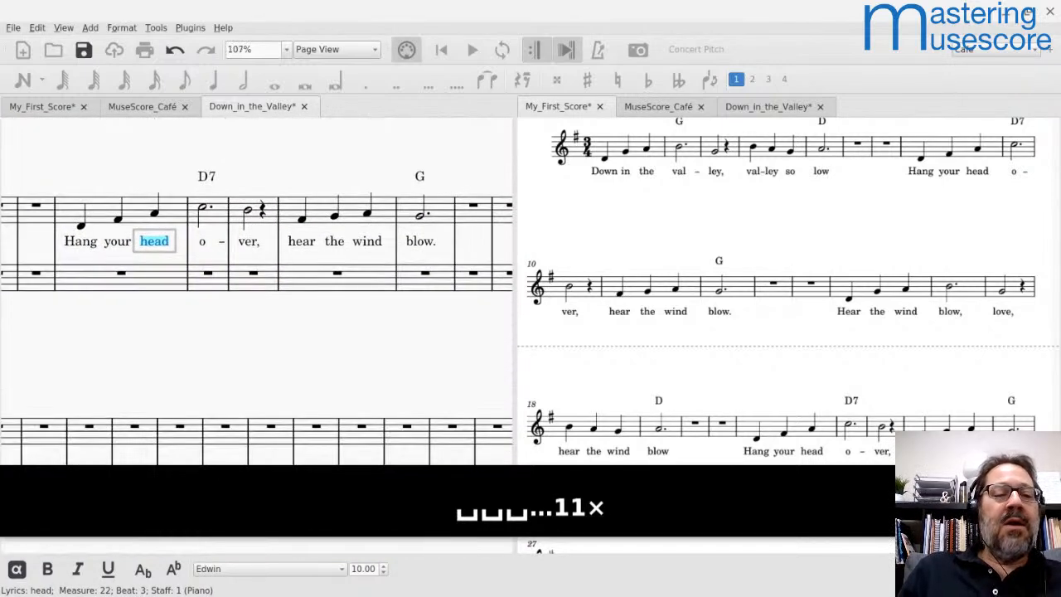
key("space")
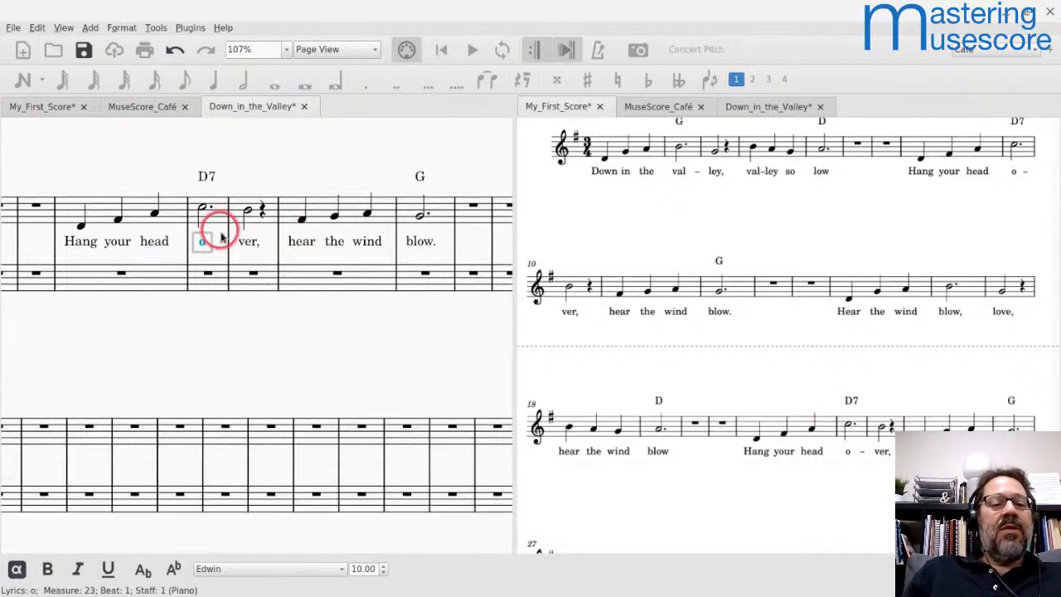
- Advance from "o" in measure 23 to "ver,", return to "o", join both syllables with a hyphen and finish lyrics editing
key("space")
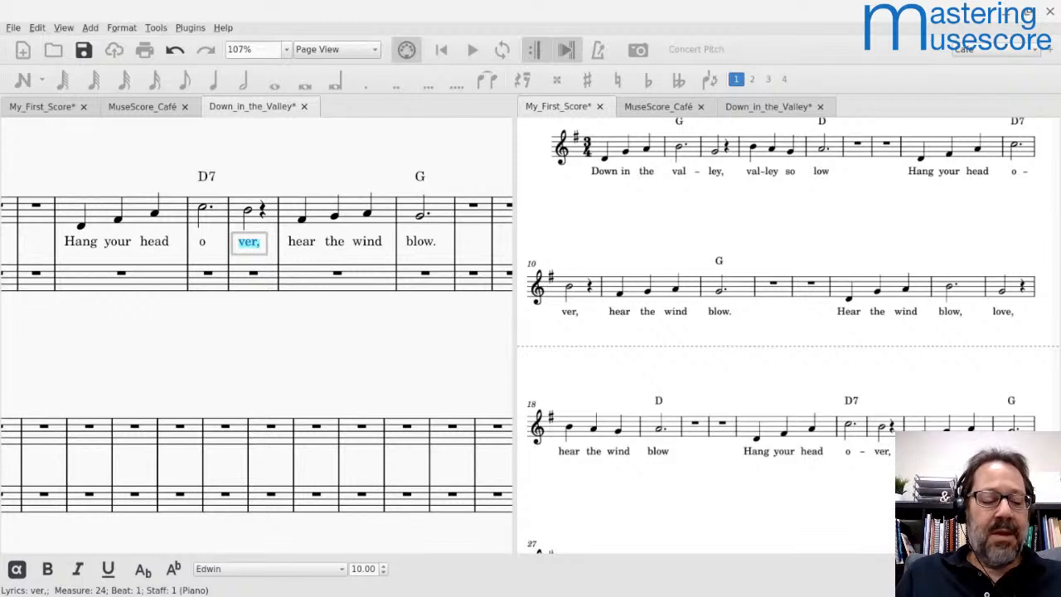
key("shift+space")
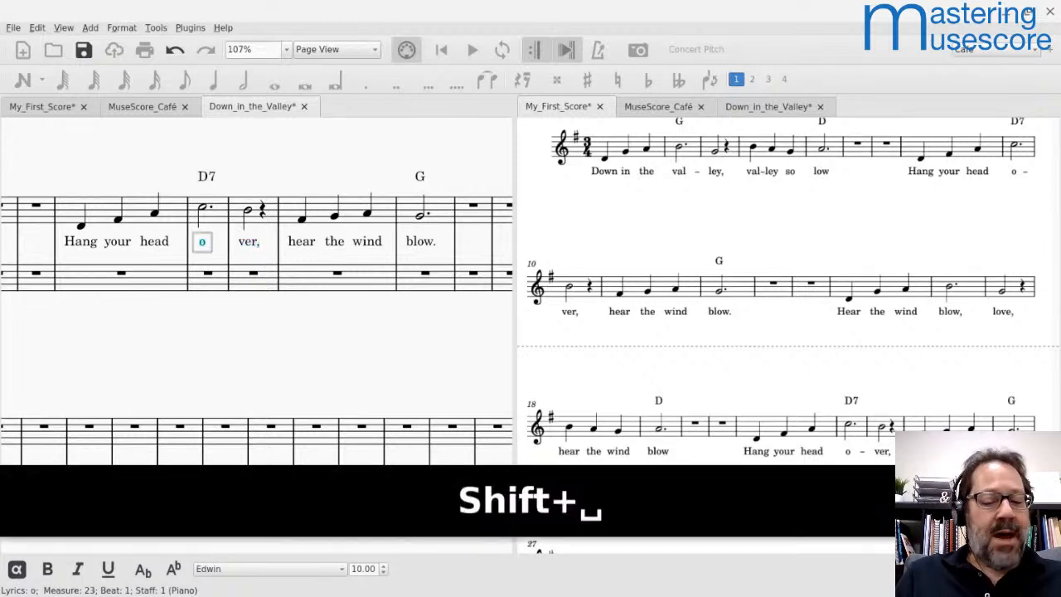
key("minus")
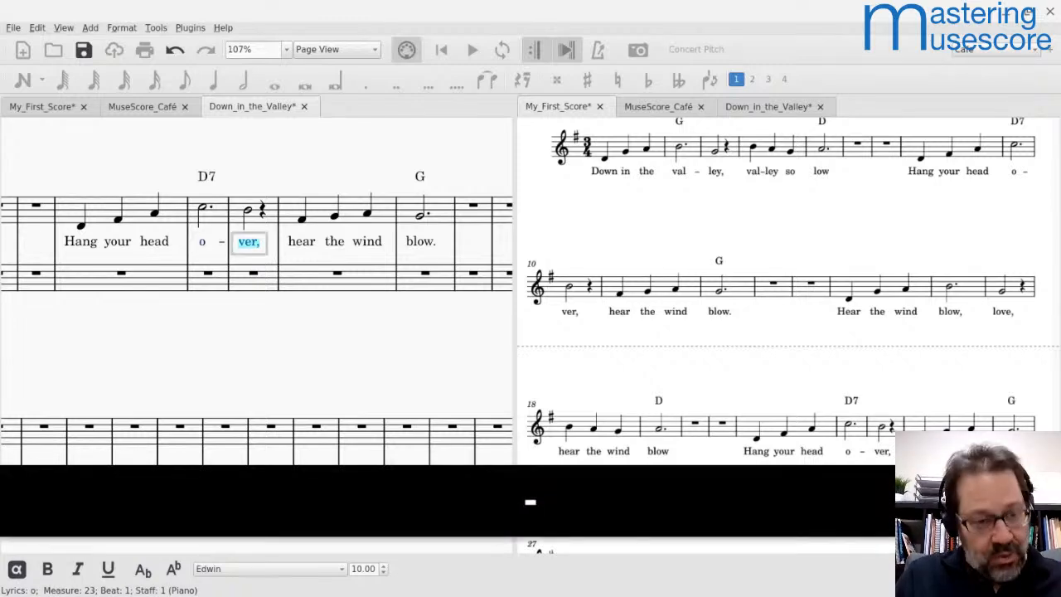
key("Escape")
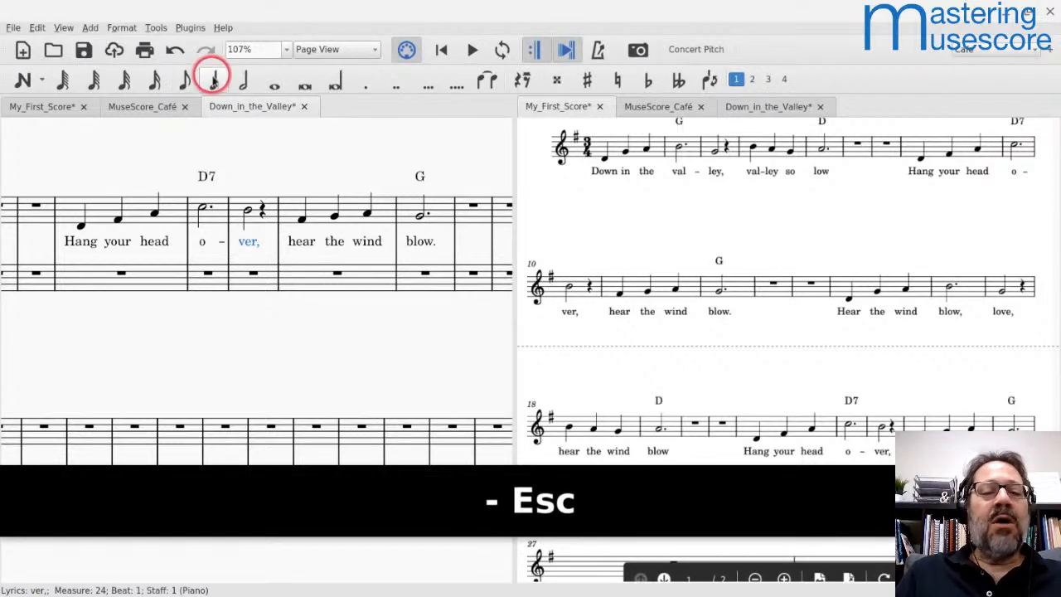
- In the treble staff, enter quarter notes G, A, B in measure 31 and quarter C, quarter rest, quarter B in measure 32
left_click(308, 205)
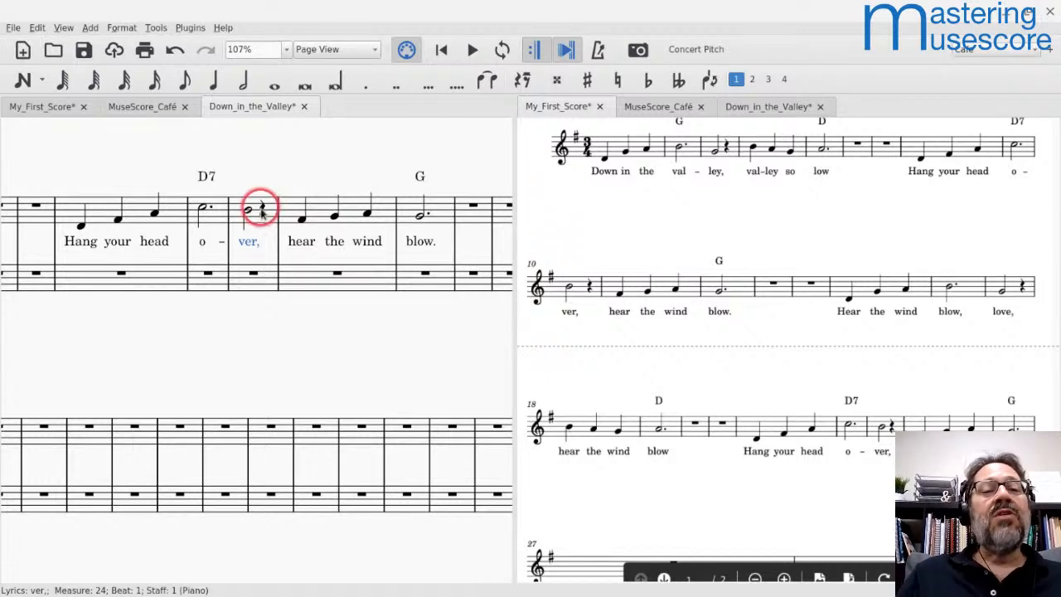
scroll(262, 214, "up", 3)
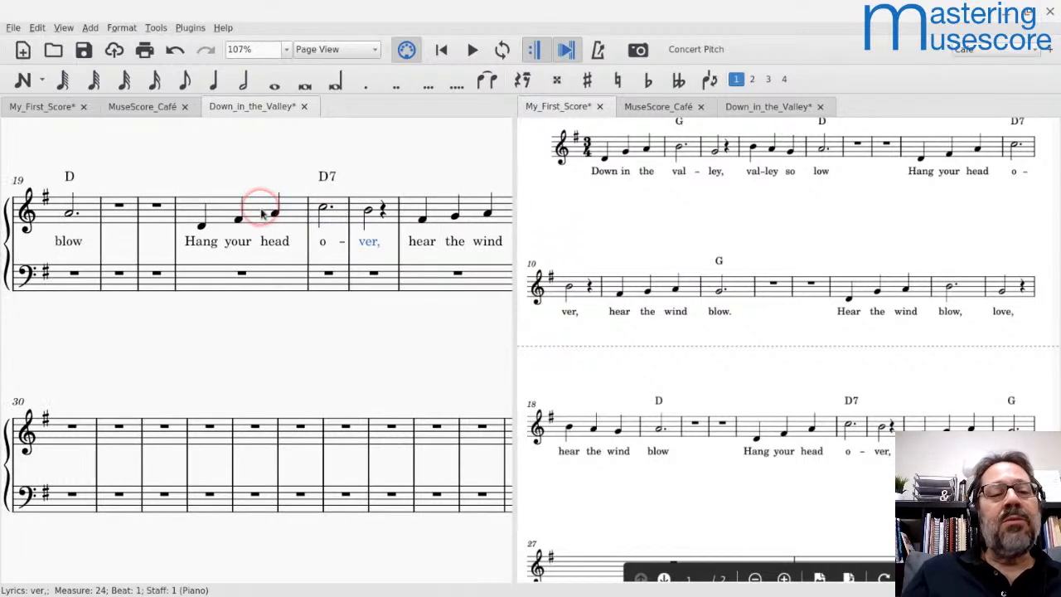
left_click(120, 440)
key("n")
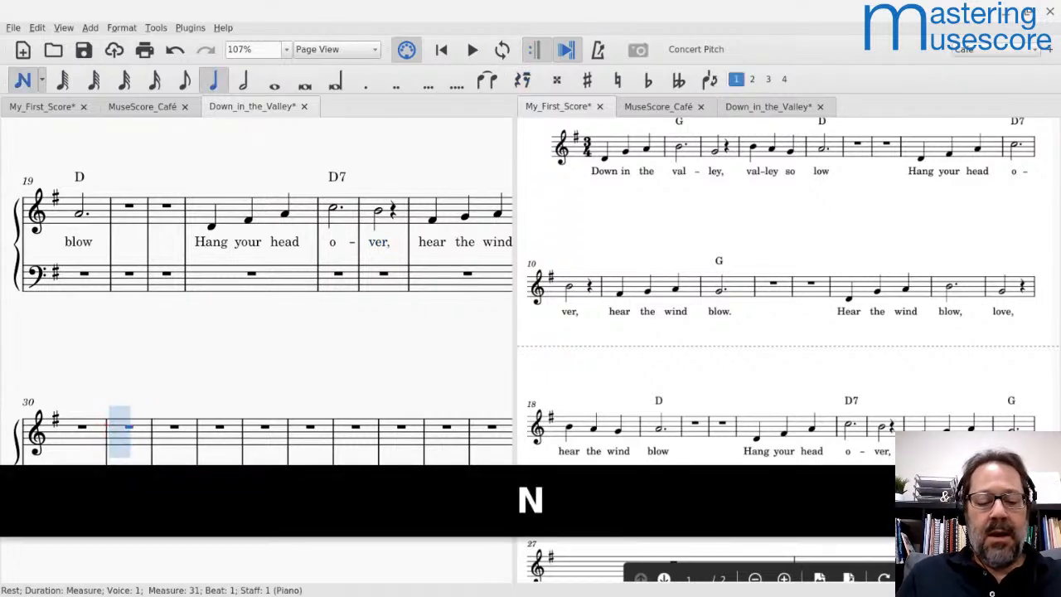
key("g")
key("a")
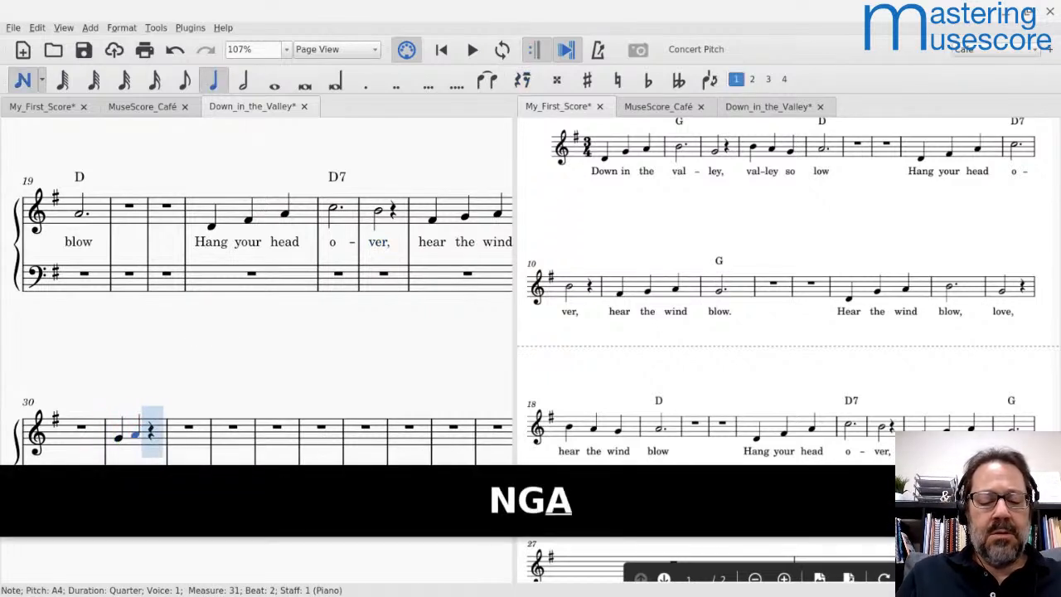
key("b")
key("c")
key("5")
key("0")
key("b")
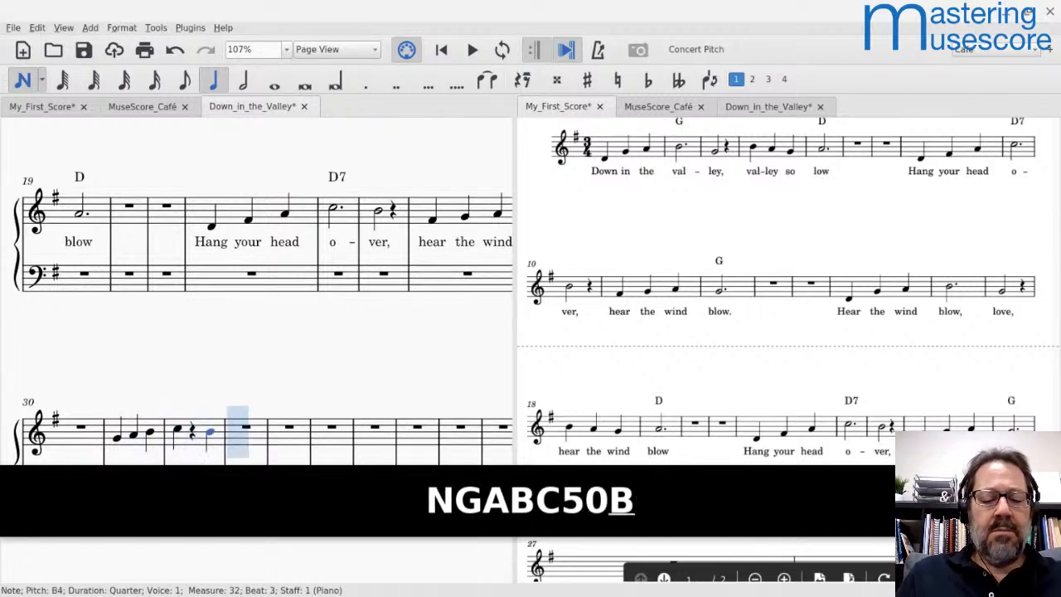
- Enter quarter notes A, G, A in measure 33 and a half note G in measure 34, and finish note input
key("5")
key("a")
key("g")
key("a")
key("6")
key("g")
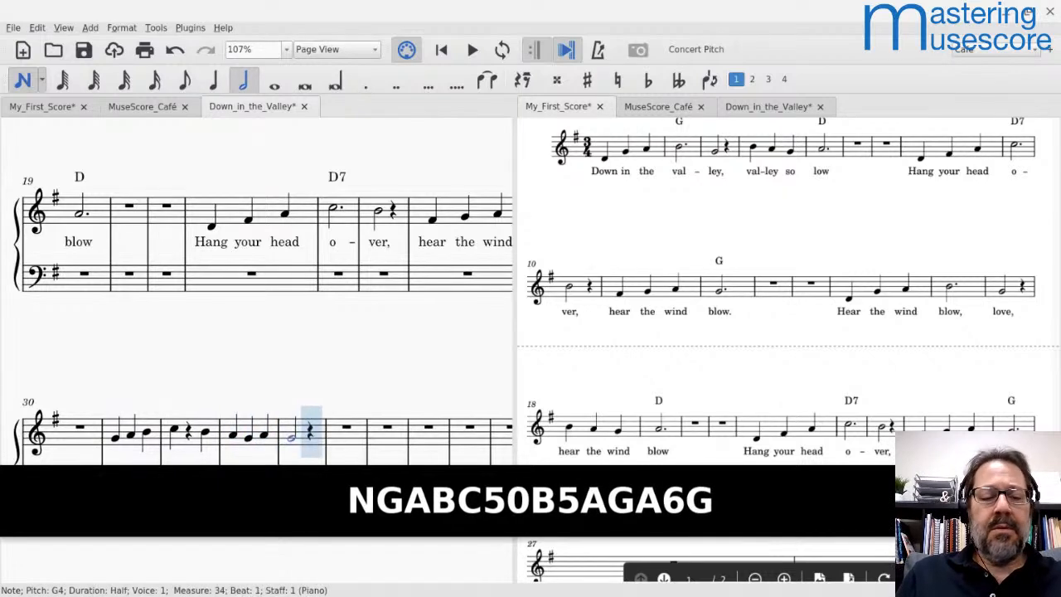
key("Escape")
- Add the lyrics "g", "a" and "b" under the three notes of measure 31
scroll(265, 290, "down", 4)
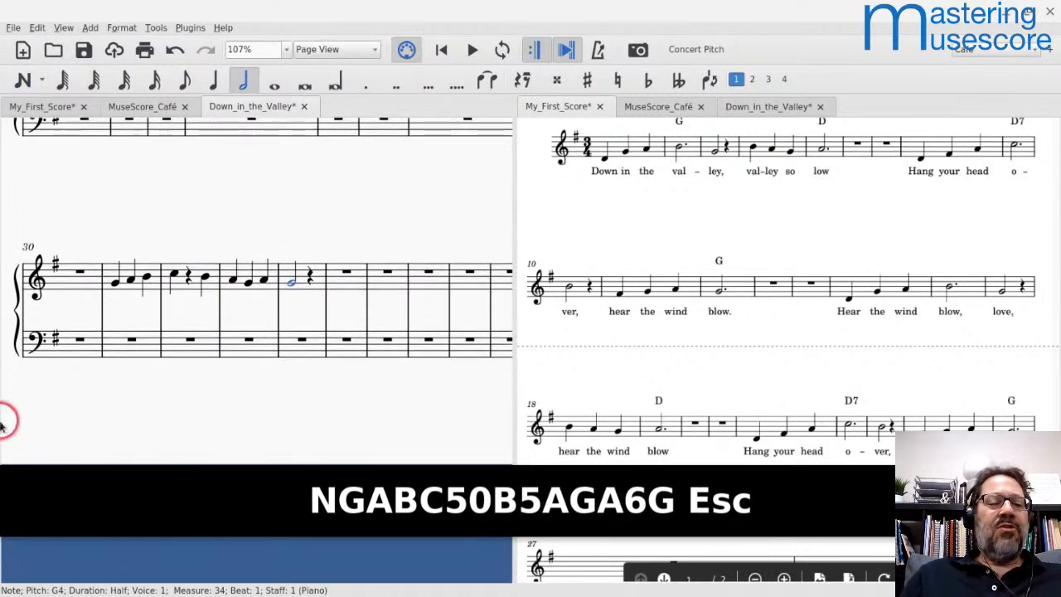
left_click(116, 283)
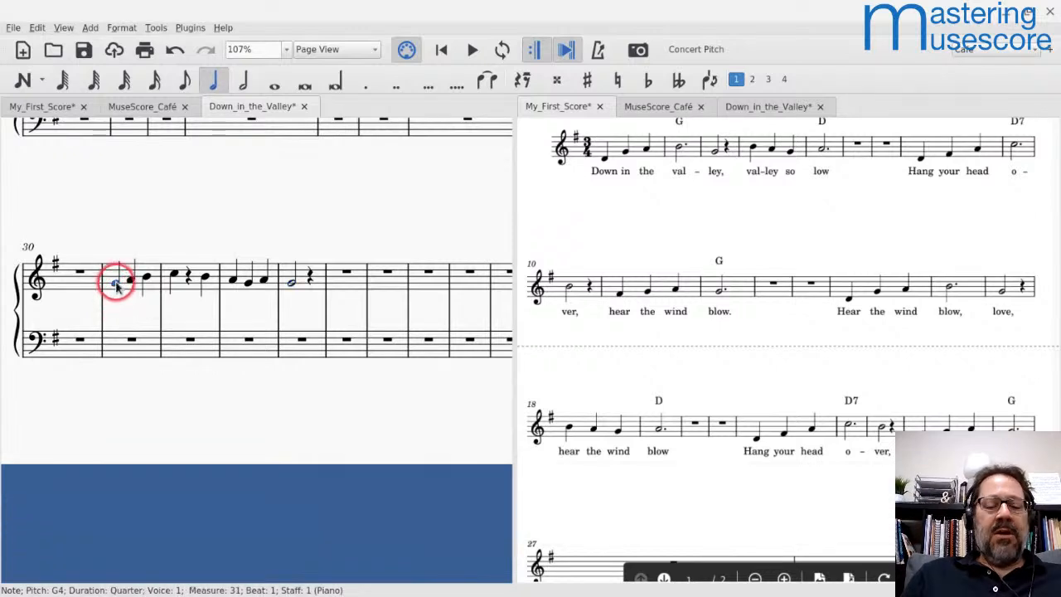
key("ctrl+l")
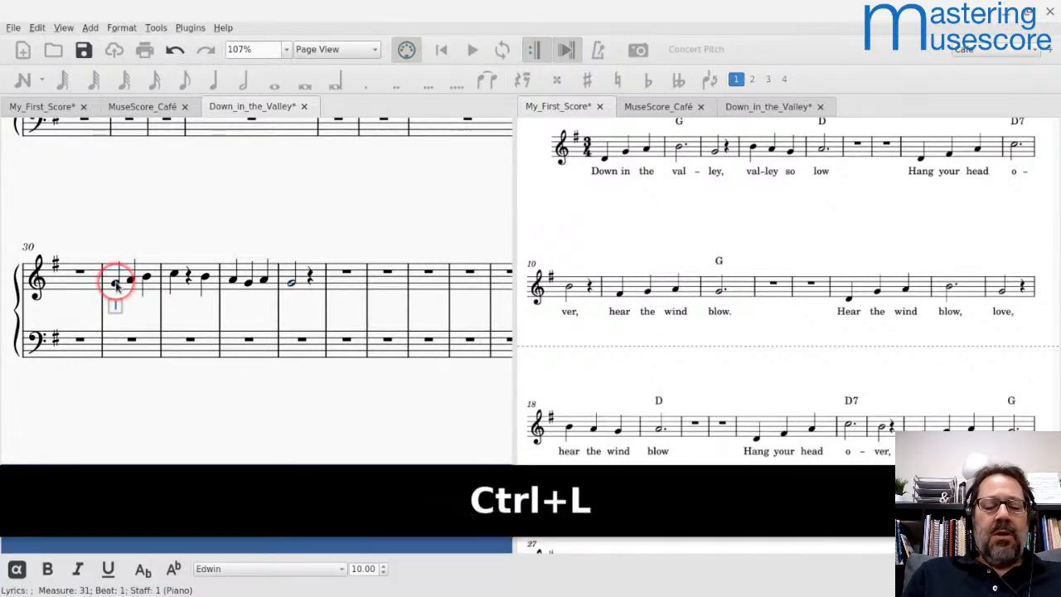
type("g")
key("space")
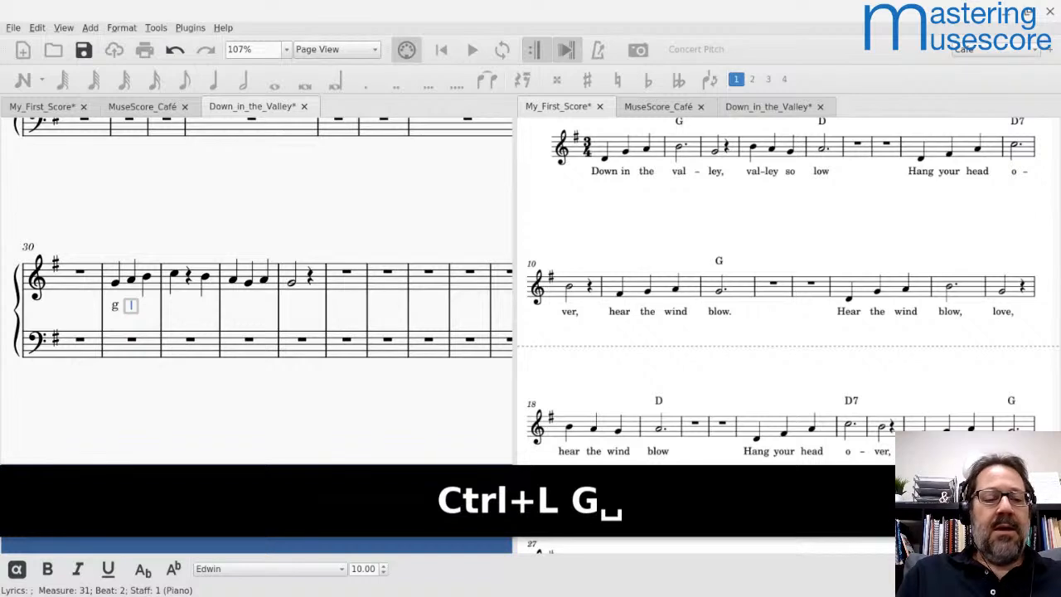
type("a")
key("space")
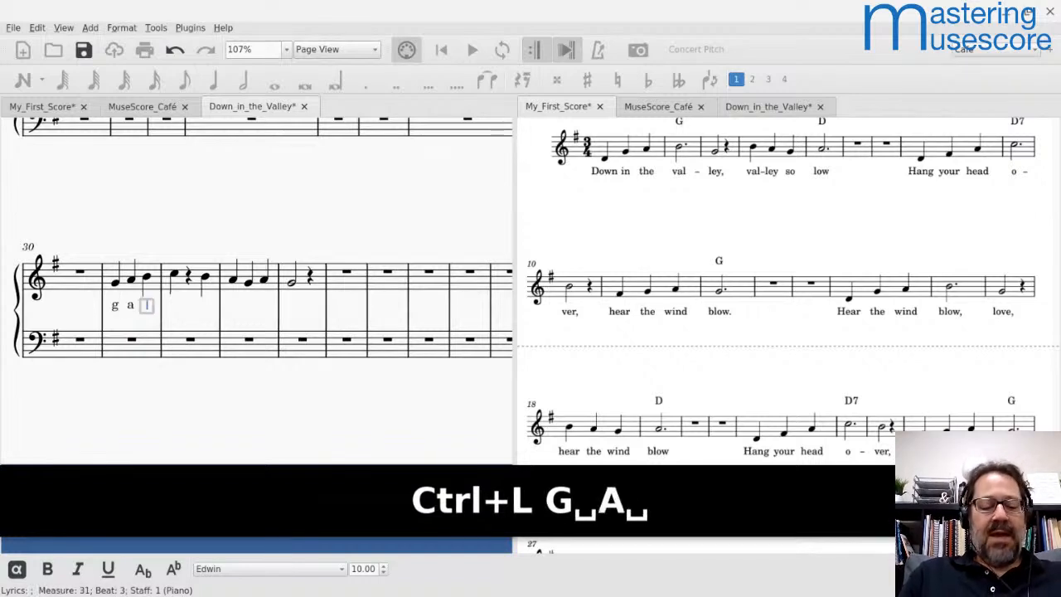
type("b")
key("space")
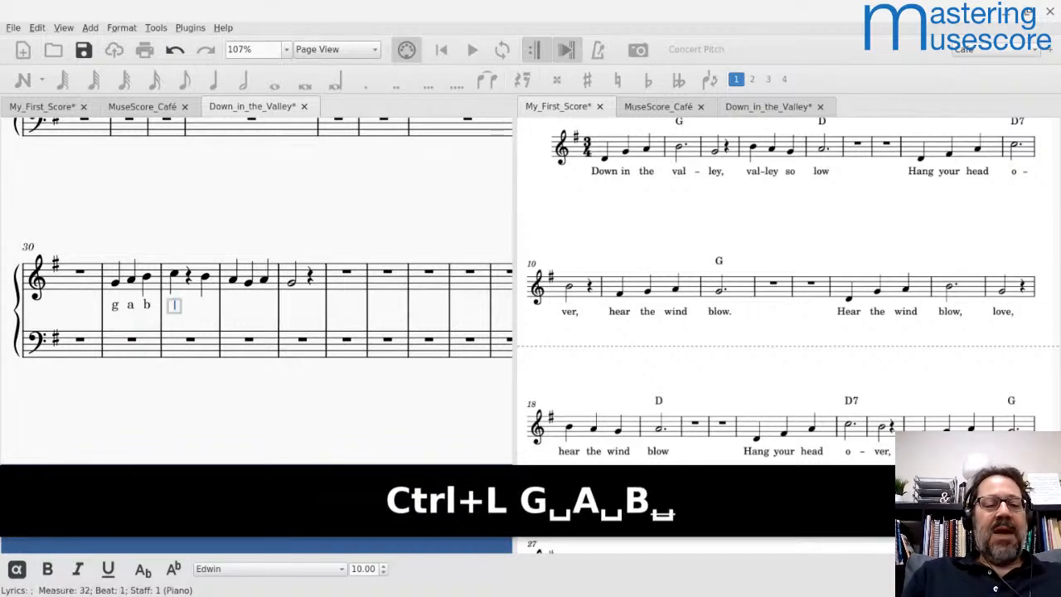
- Add the lyrics "c" and "b" under the two notes of measure 32, skipping the rest between them
scroll(257, 315, "up", 3)
type("c")
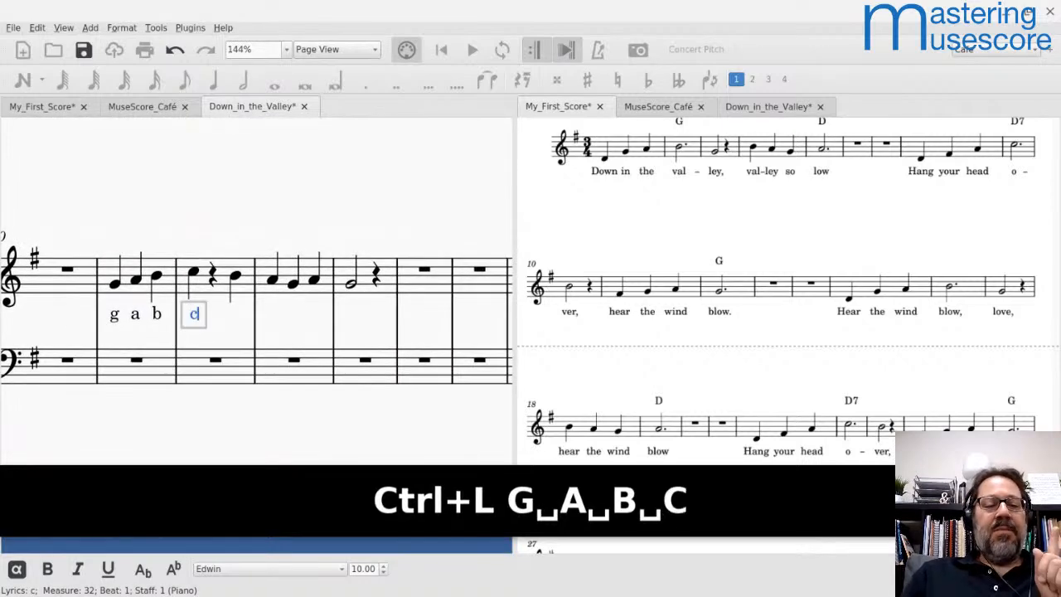
scroll(114, 278, "up", 3)
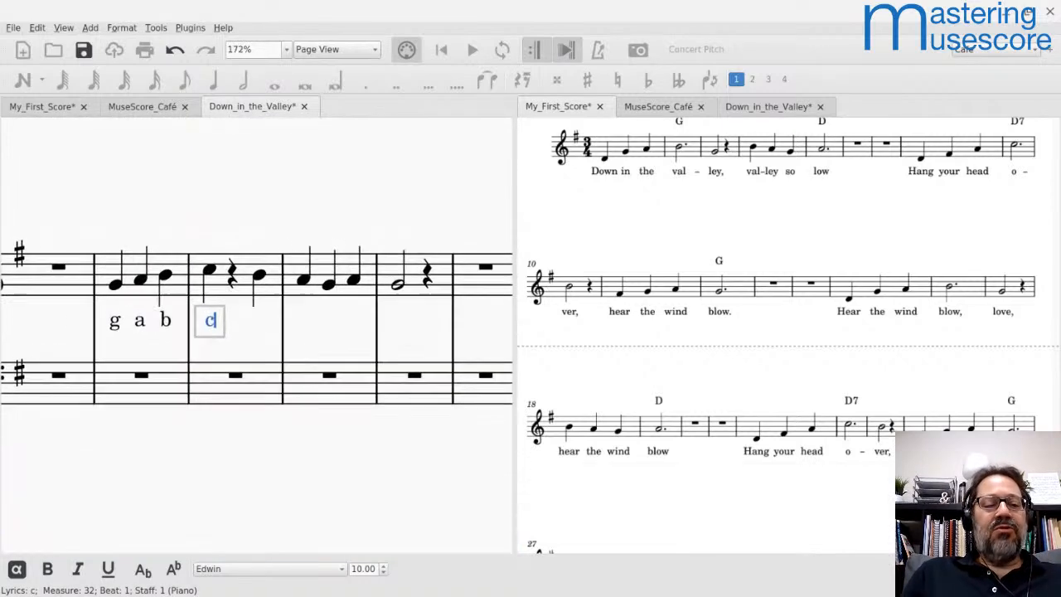
key("space")
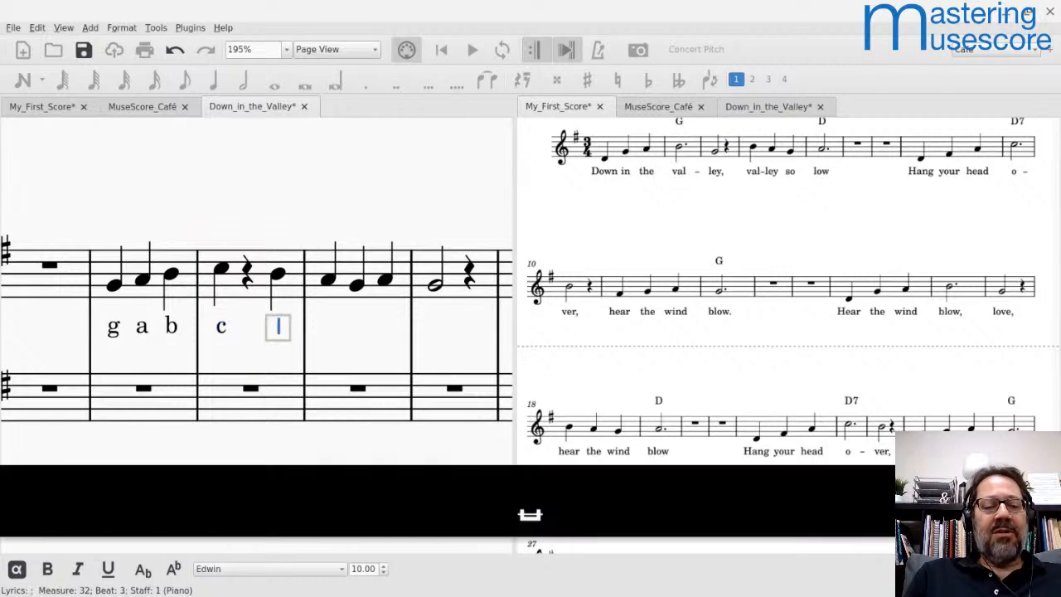
type("b")
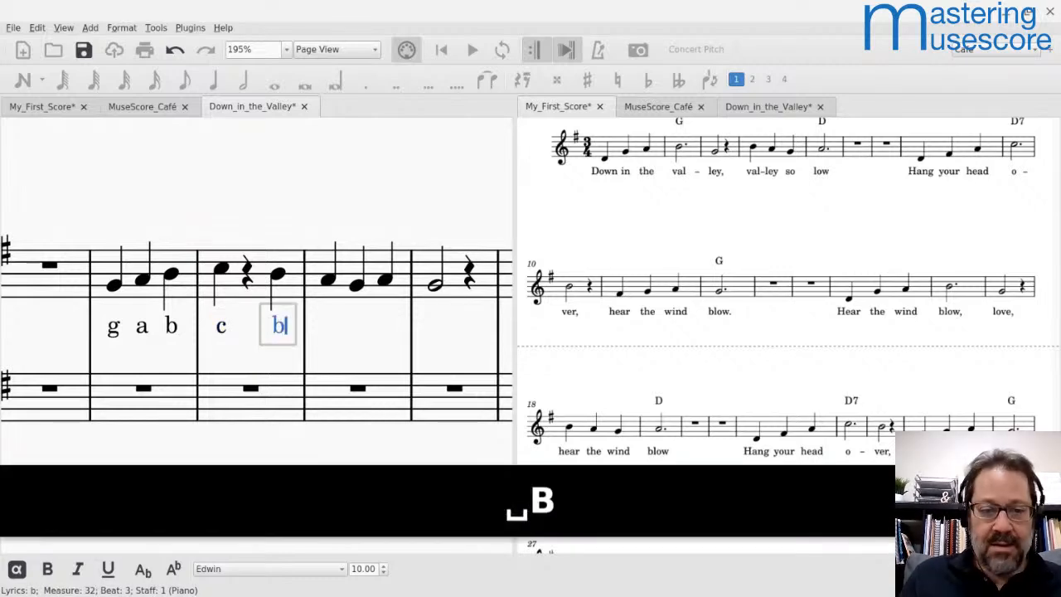
- Add the lyrics "a", "g", "a" under measure 33 and "g" under the half note of measure 34, and finish lyrics editing
key("space")
type("a")
key("space")
type("g")
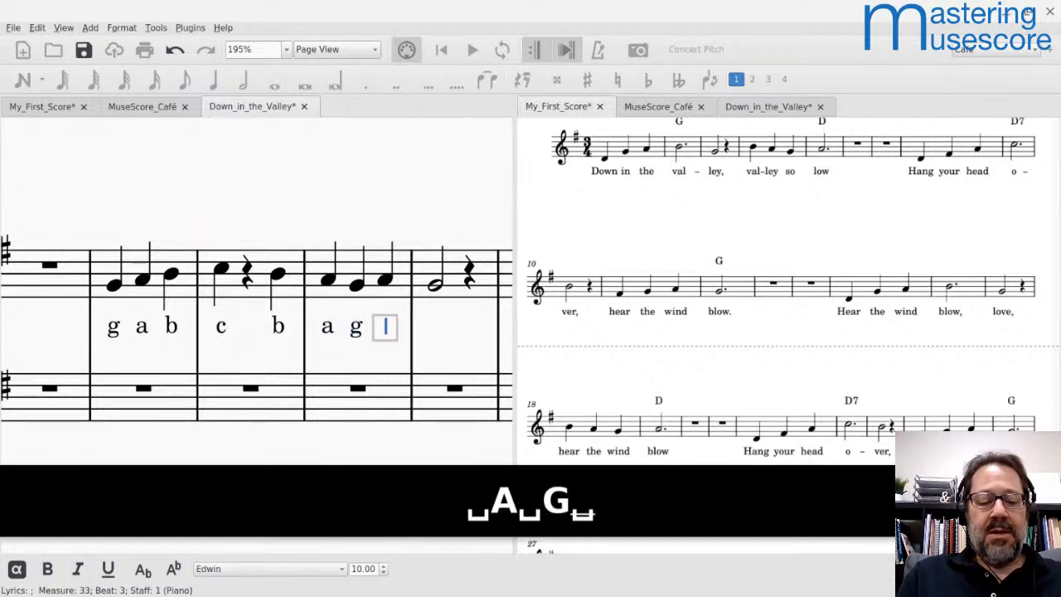
key("space")
type("a")
key("space")
type("g")
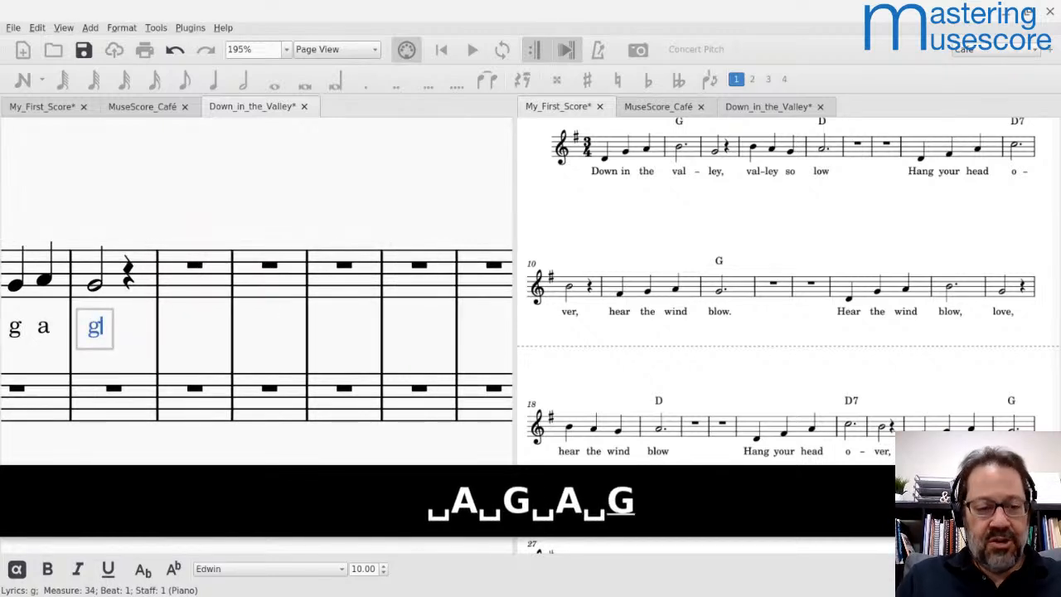
key("Escape")
- Add the lyric "rest" under the quarter rest on beat 2 of measure 32 and leave it selected
scroll(257, 266, "down", 1)
scroll(257, 265, "left", 4)
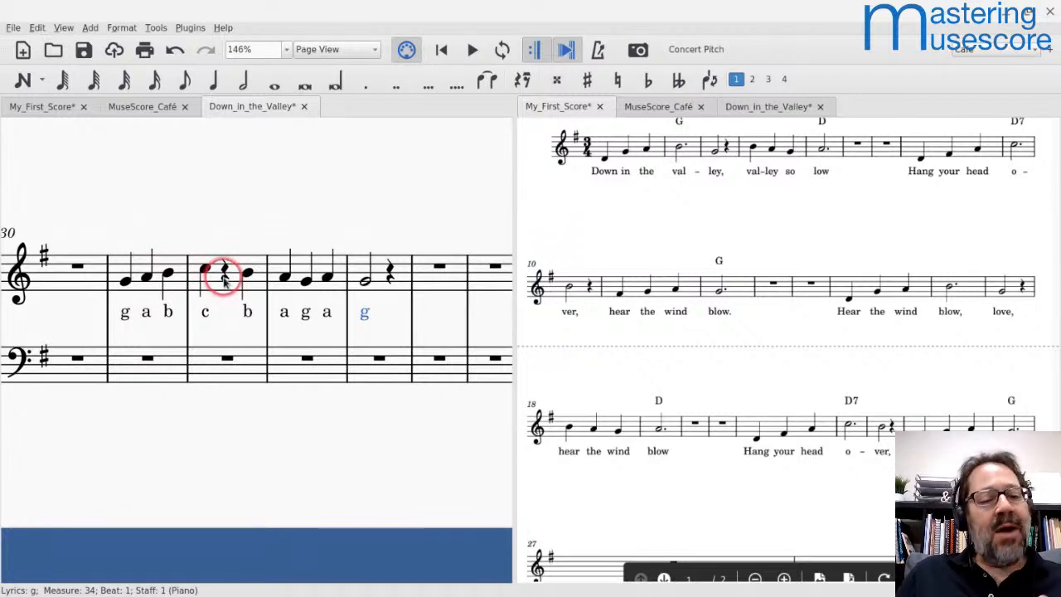
left_click(222, 280)
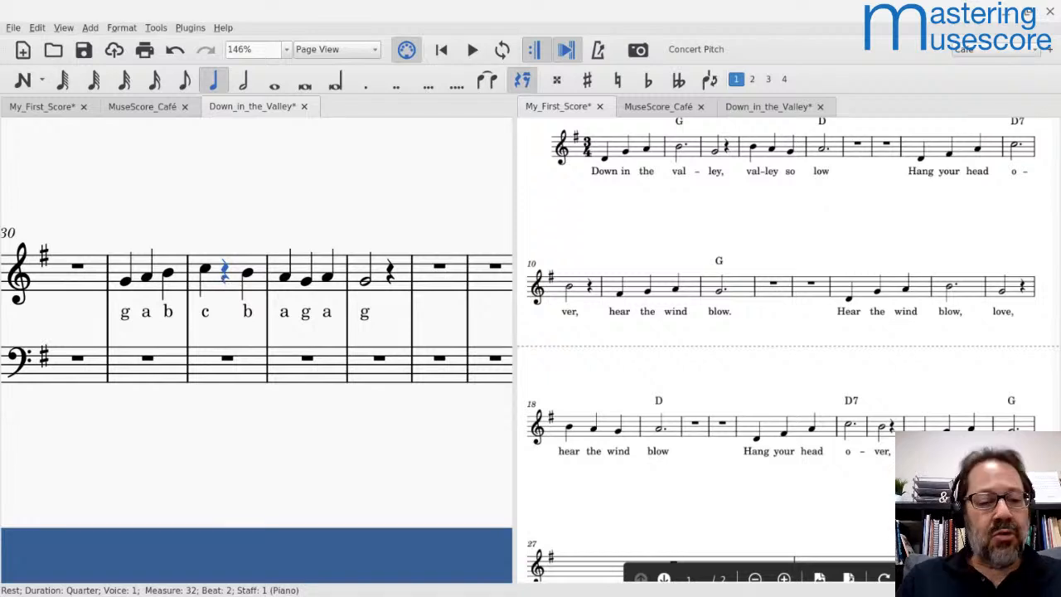
key("ctrl+l")
type("rest")
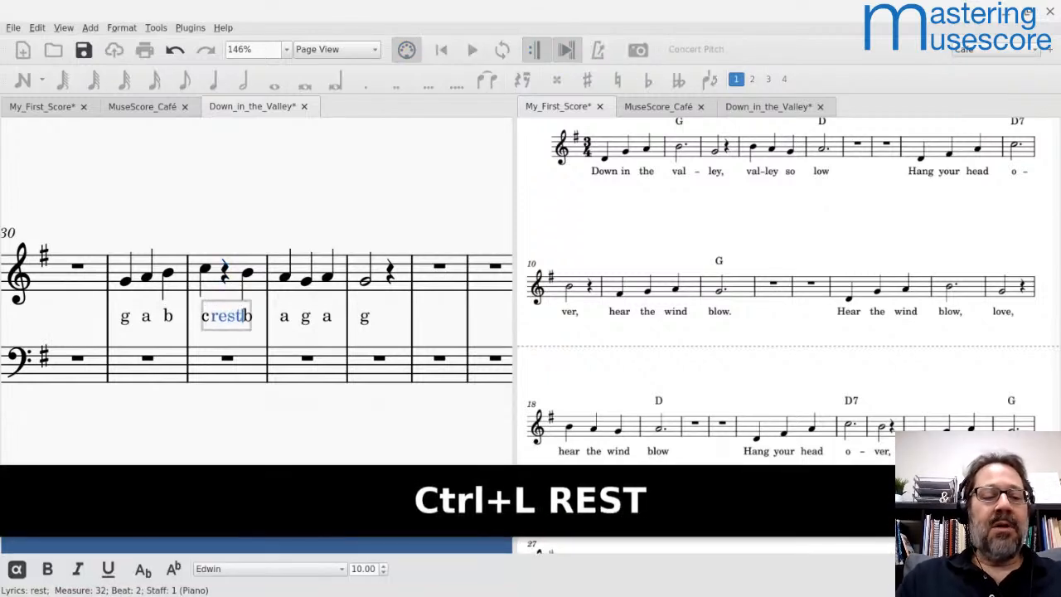
key("Escape")
left_click(226, 310)
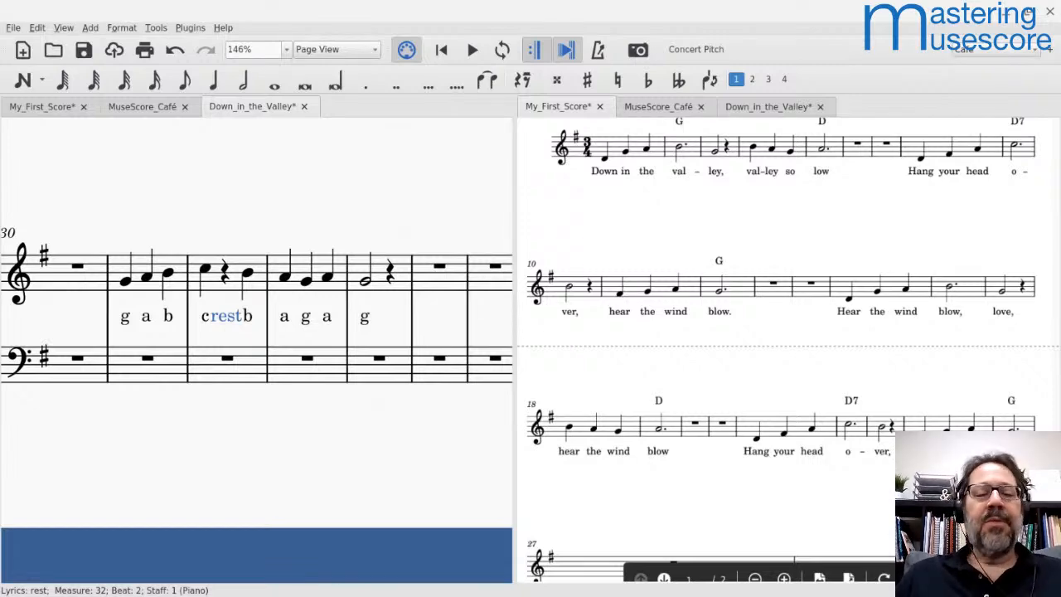
scroll(257, 332, "down", 6)
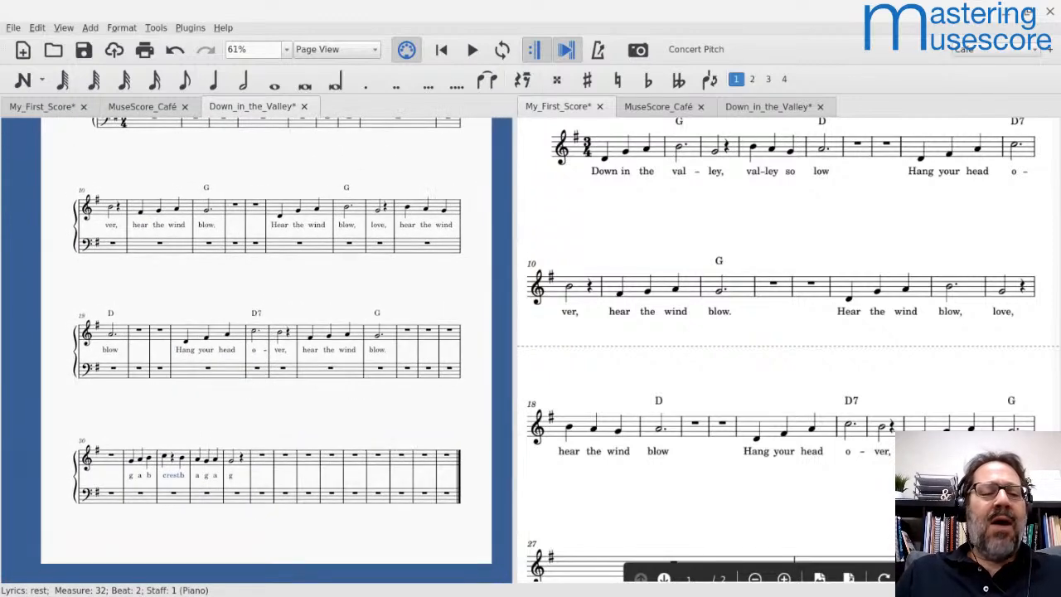
scroll(203, 303, "up", 3)
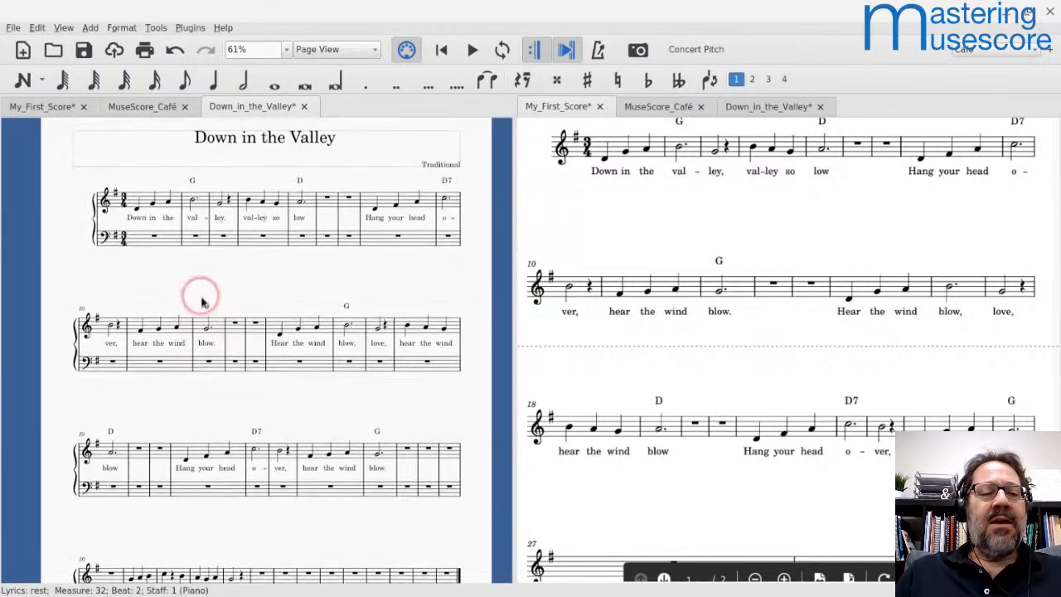
- Look over the lyrics of all three systems of the piano score against the reference lead sheet
scroll(141, 239, "up", 2)
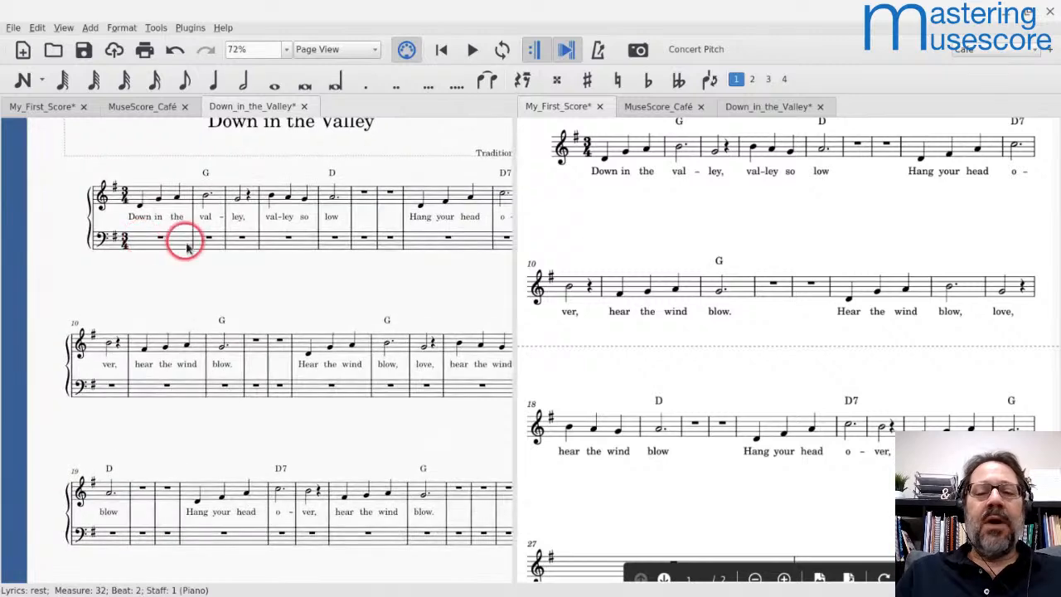
left_click_drag(232, 284, 209, 271)
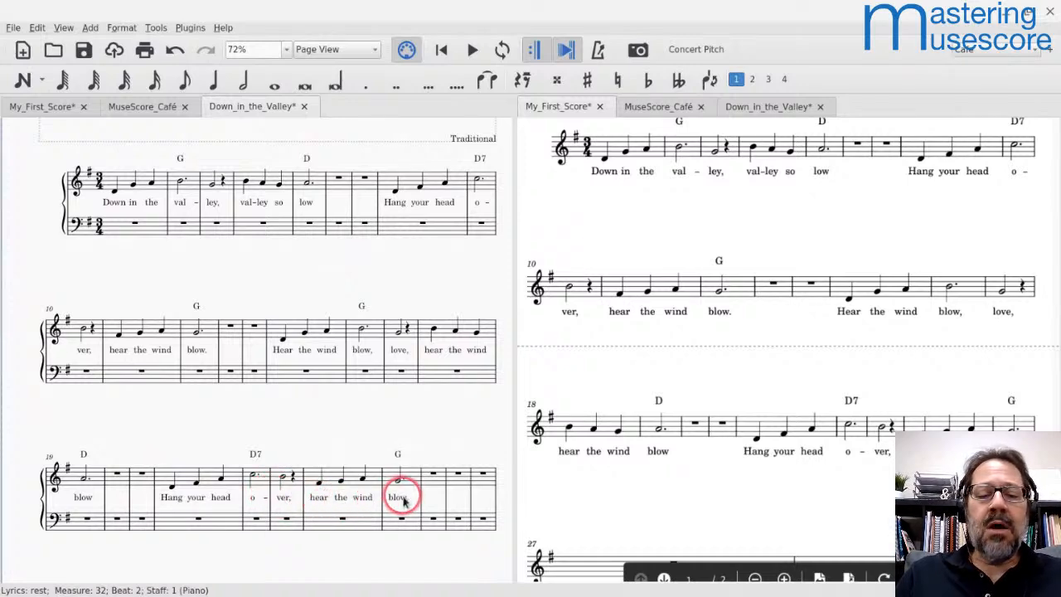
scroll(403, 500, "down", 1)
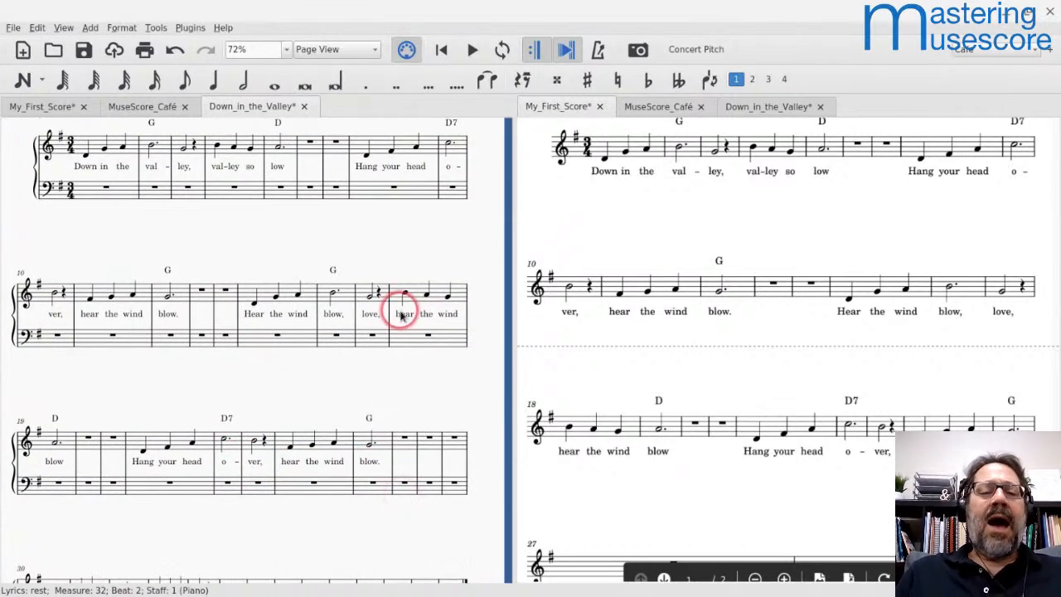
scroll(401, 314, "down", 1, "ctrl")
scroll(401, 313, "up", 2)
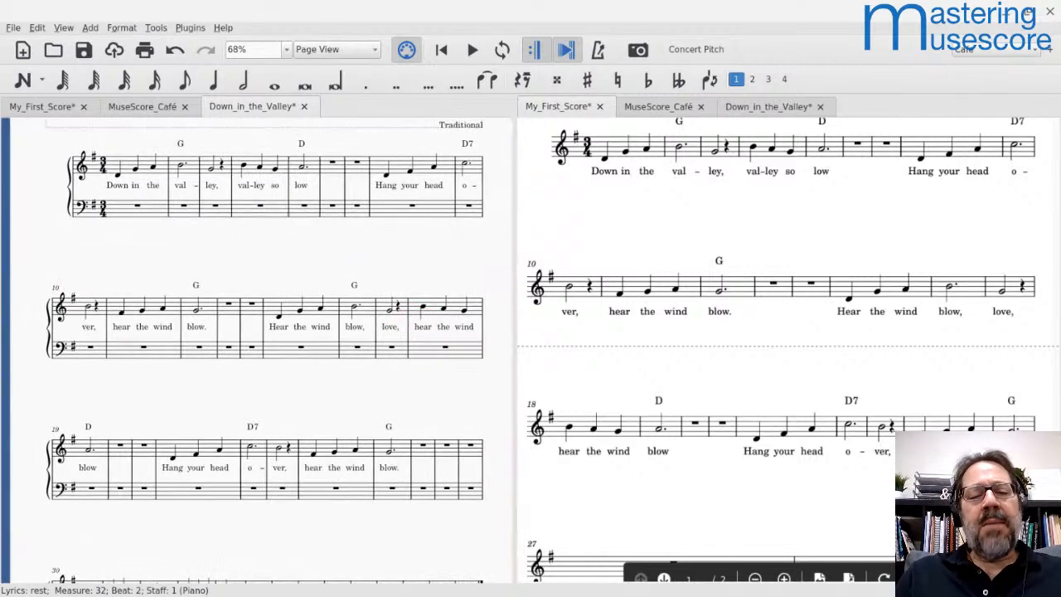
scroll(257, 350, "up", 1)
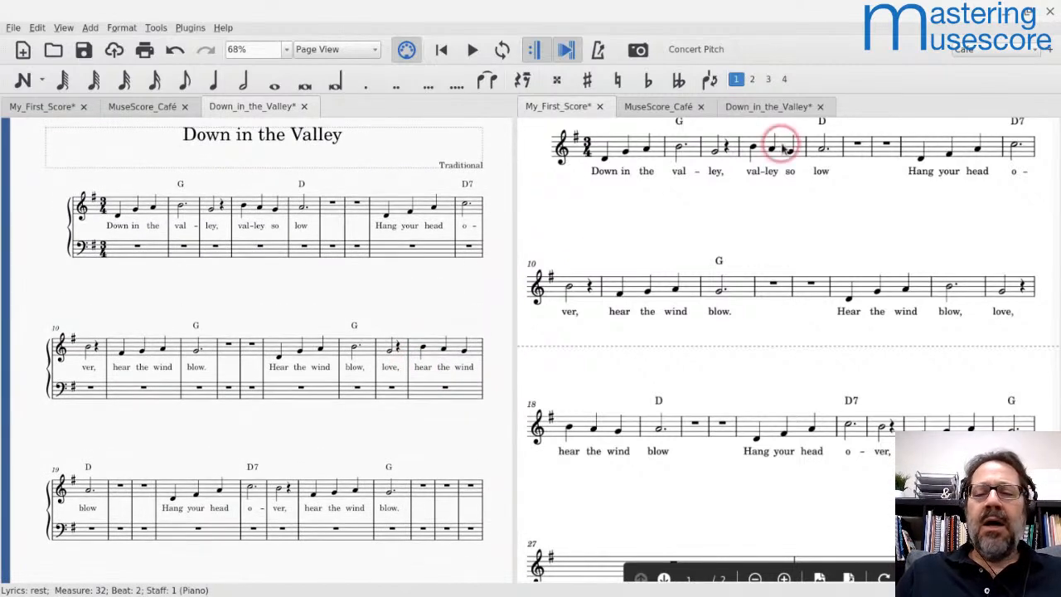
scroll(747, 190, "up", 1)
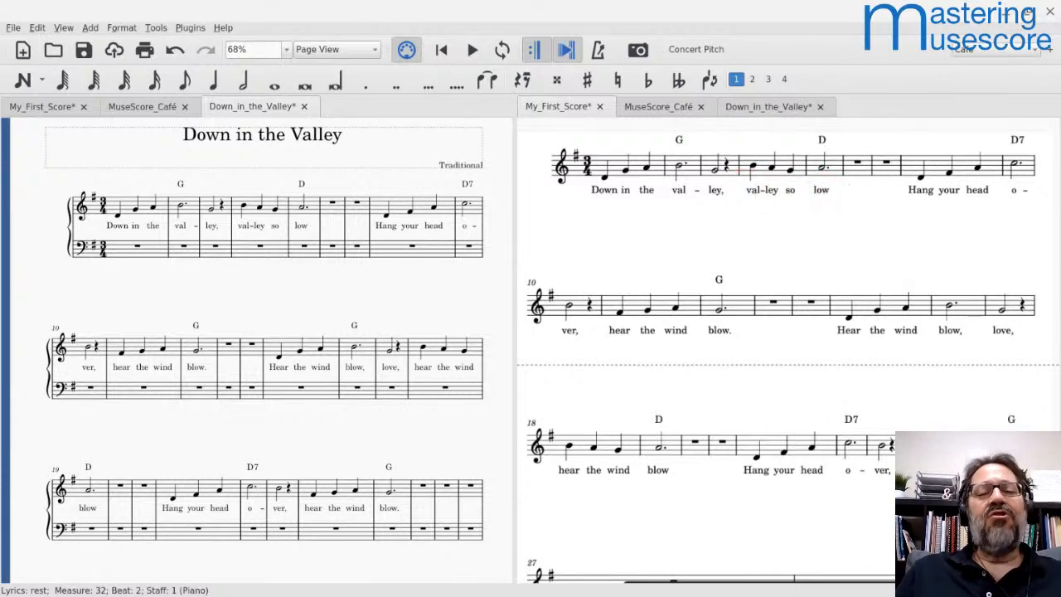
scroll(283, 253, "up", 3)
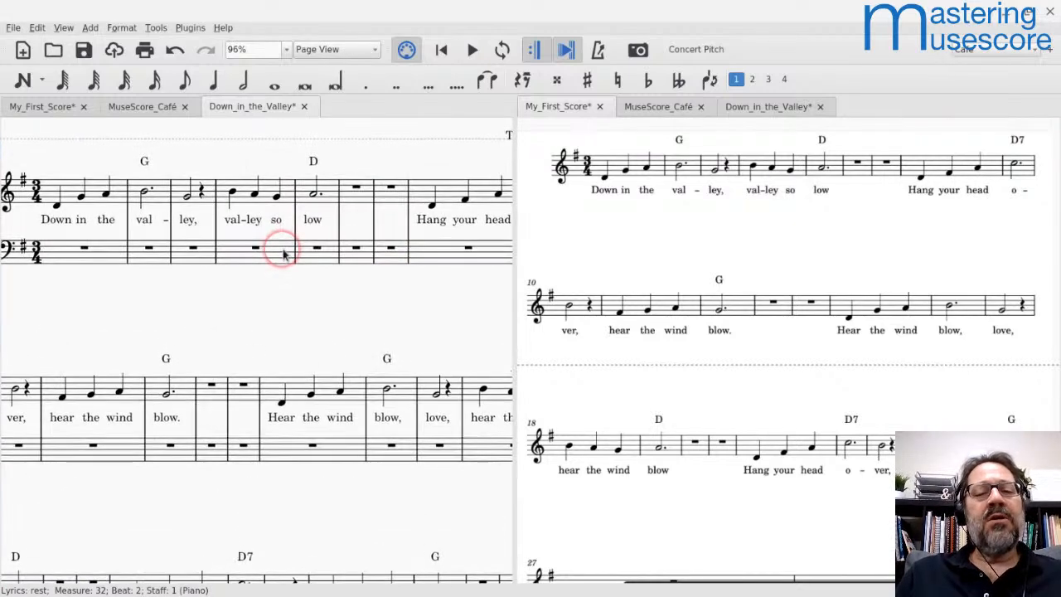
scroll(284, 253, "down", 1)
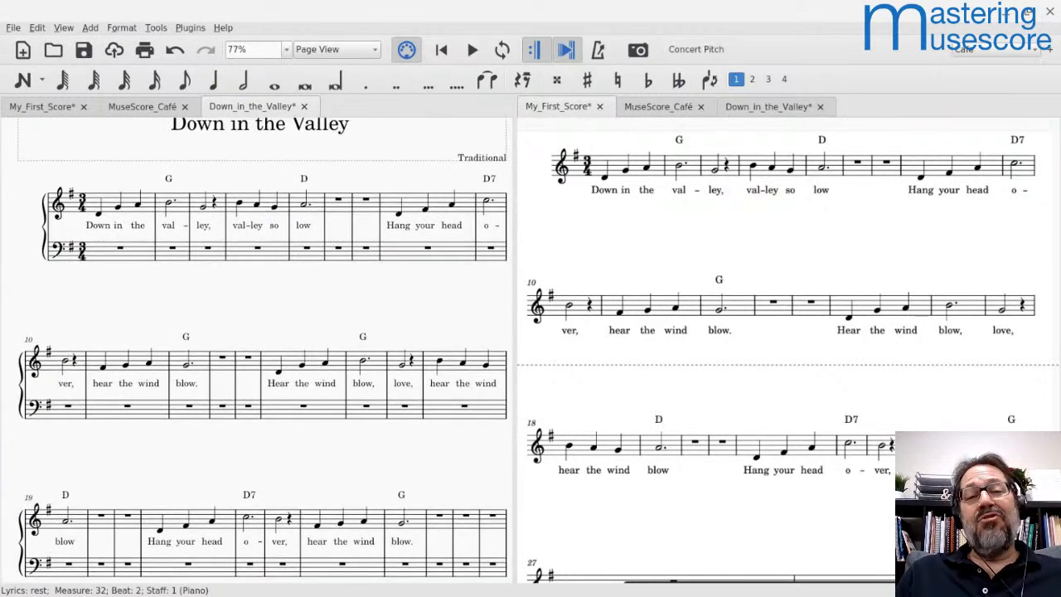
- Add a comma after the lyric "low" in measure 5 and advance to the lyric in measure 8
double_click(303, 225)
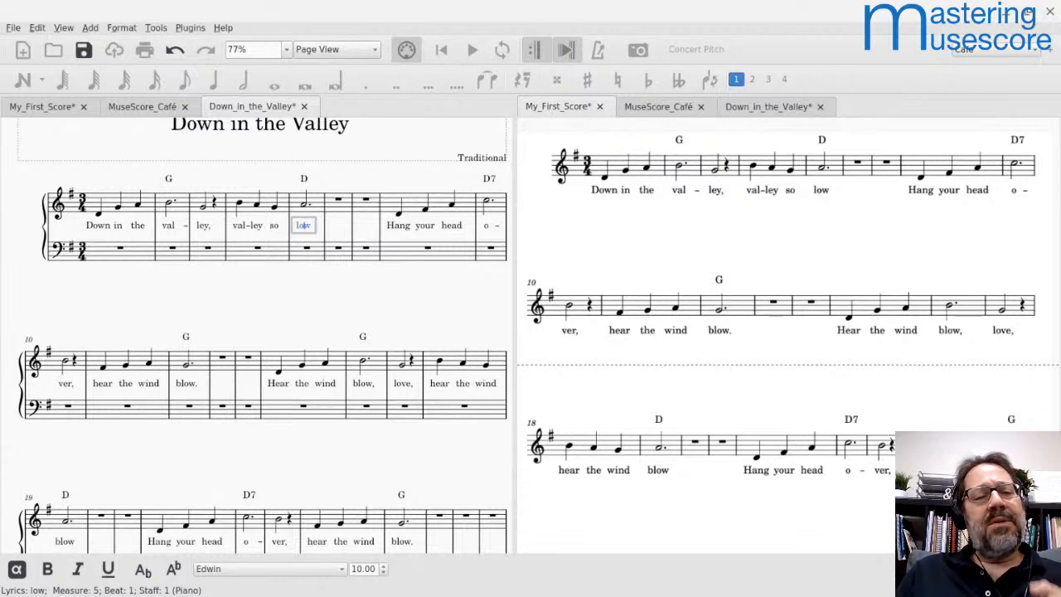
key("Right")
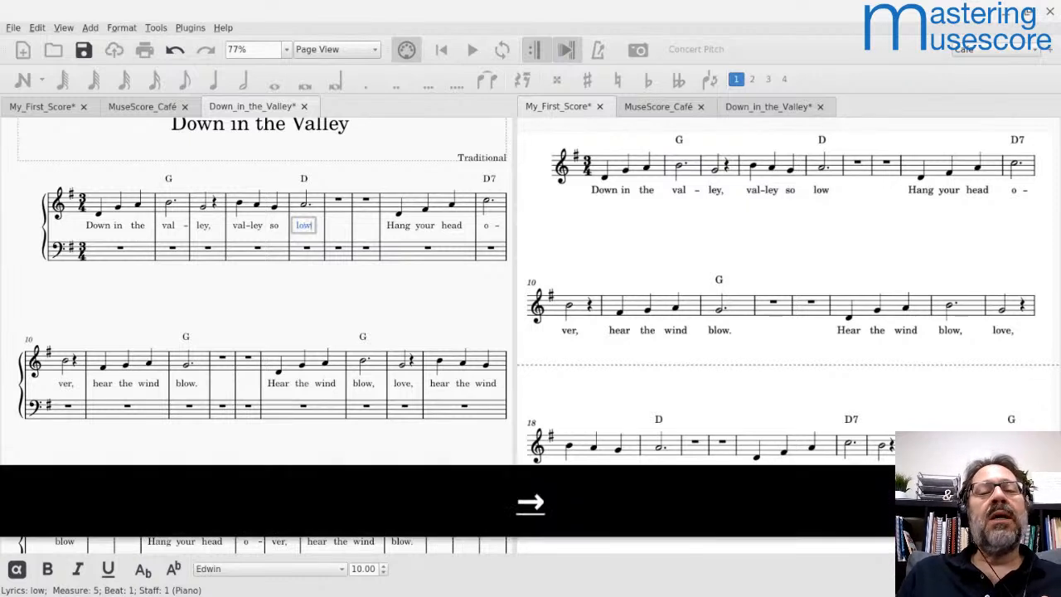
type(",")
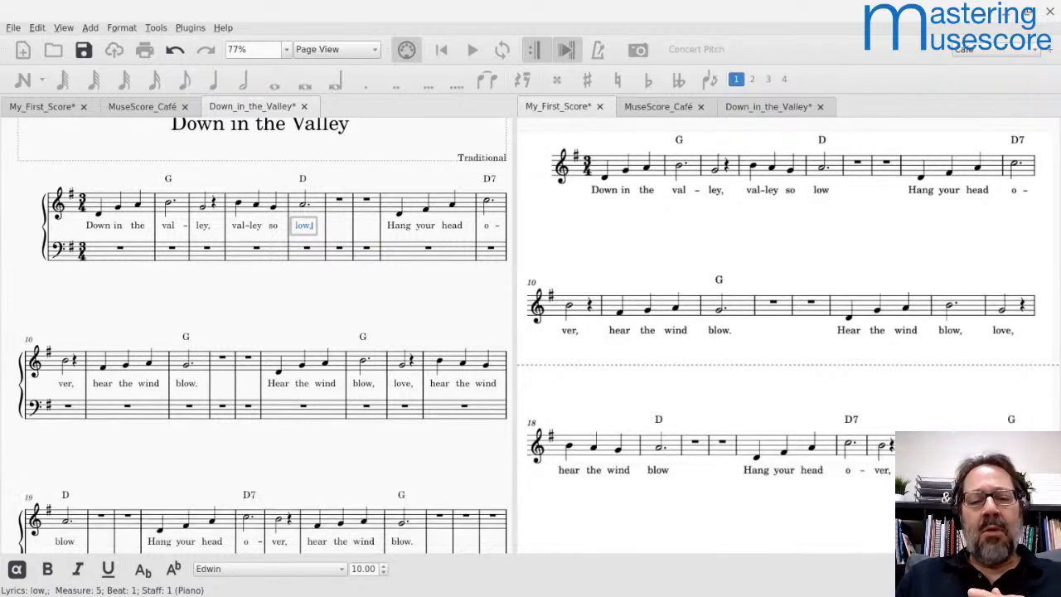
key("space")
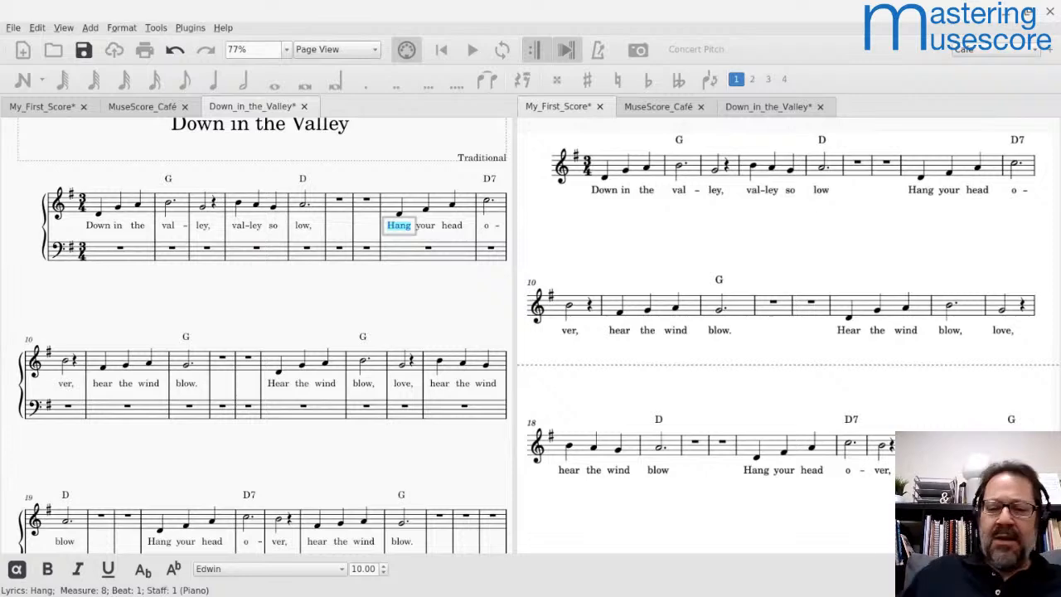
- Switch to the browser and examine the additional verses in the "Down in the Valley" PDF
key("alt+Tab")
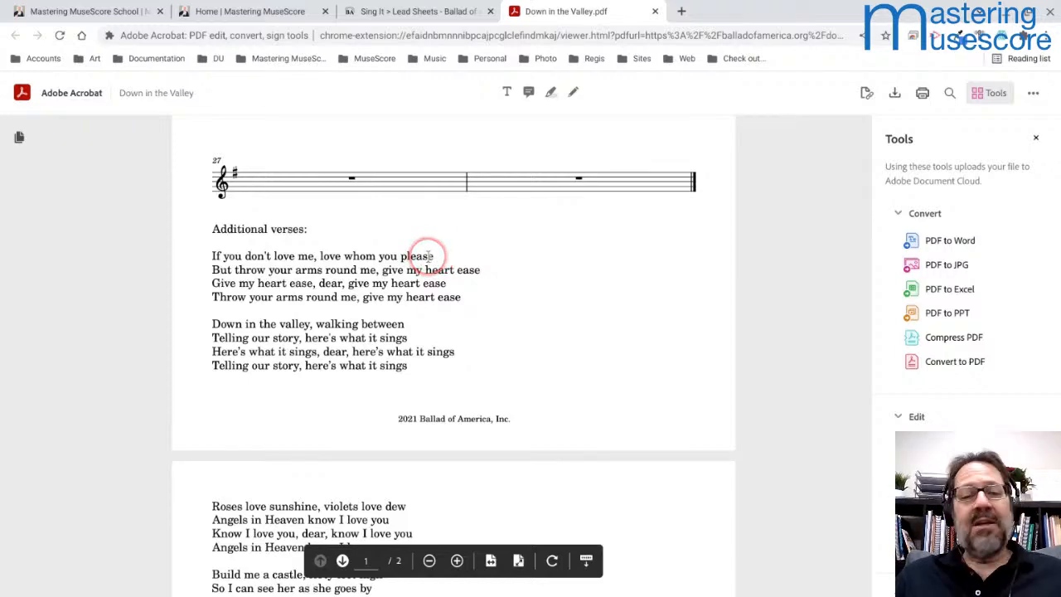
scroll(414, 264, "down", 1)
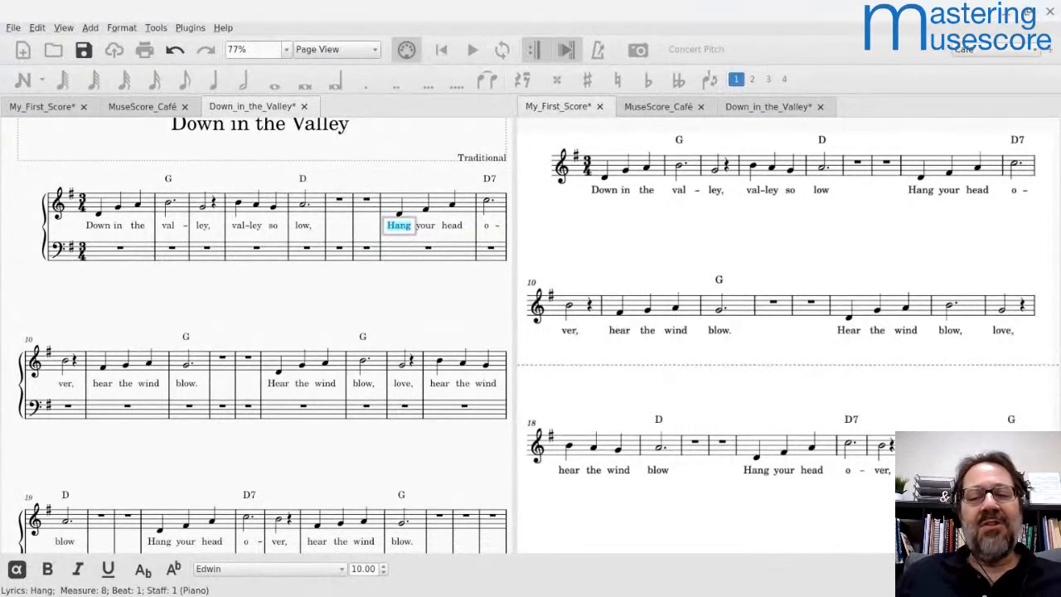
- Return to MuseScore, add a comma after the lyric "blow" in measure 19, and finish lyrics editing
left_click(392, 230)
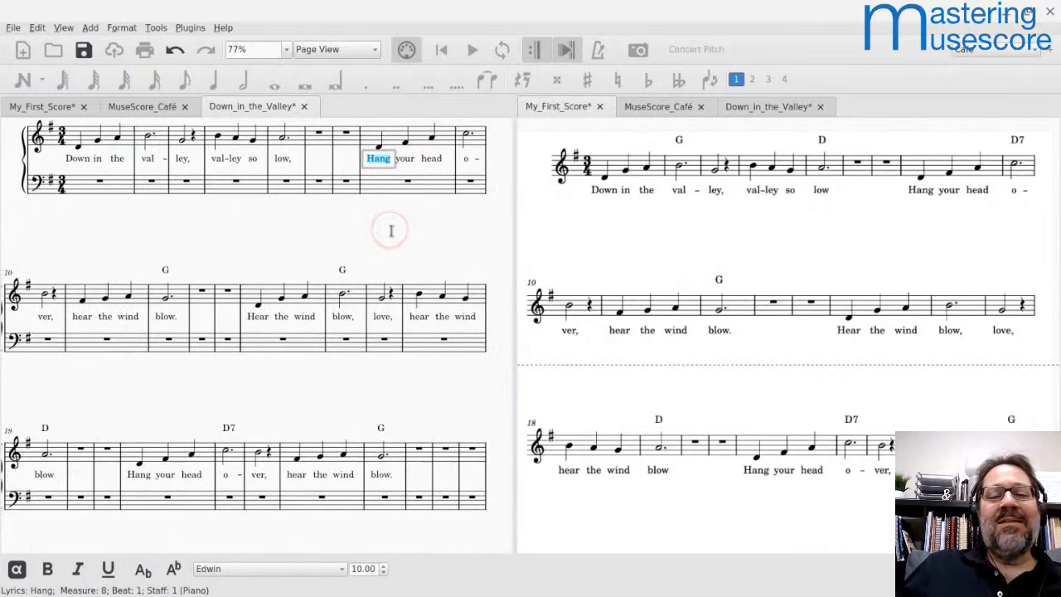
scroll(392, 231, "down", 3)
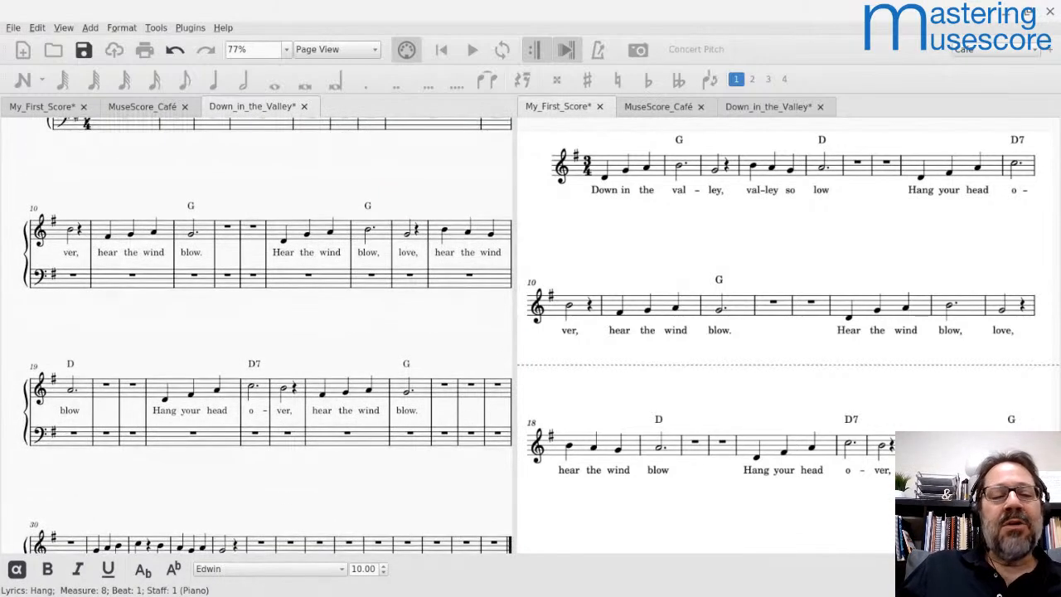
scroll(267, 336, "down", 2)
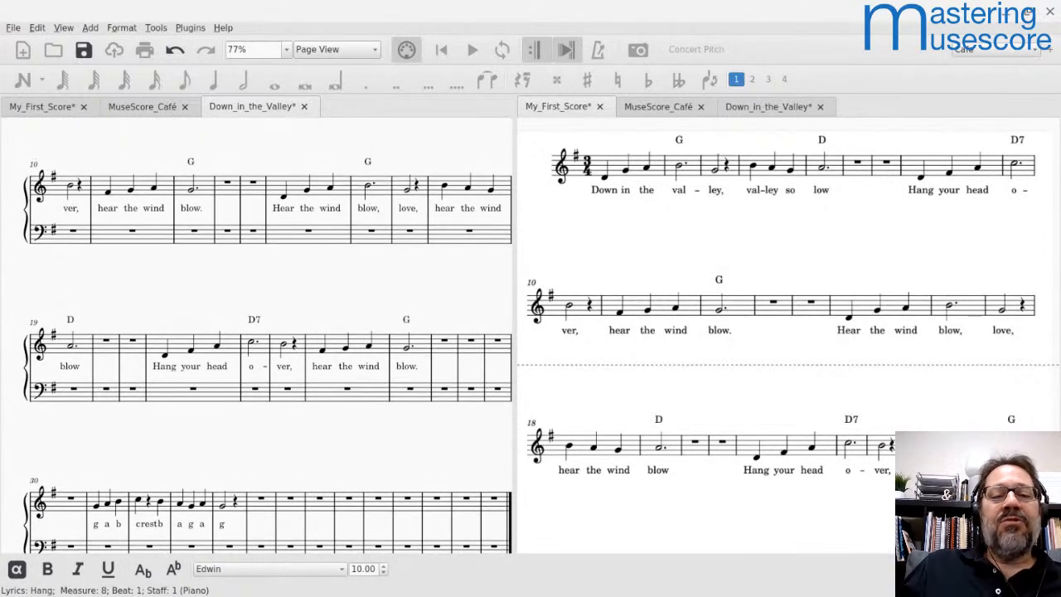
double_click(71, 368)
key("End")
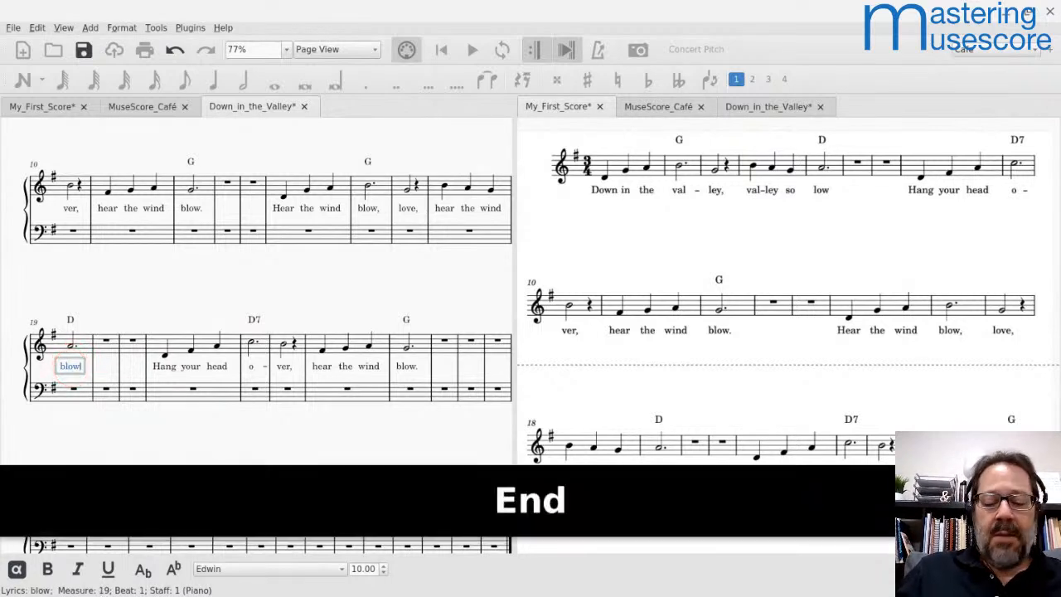
type(",")
key("Escape")
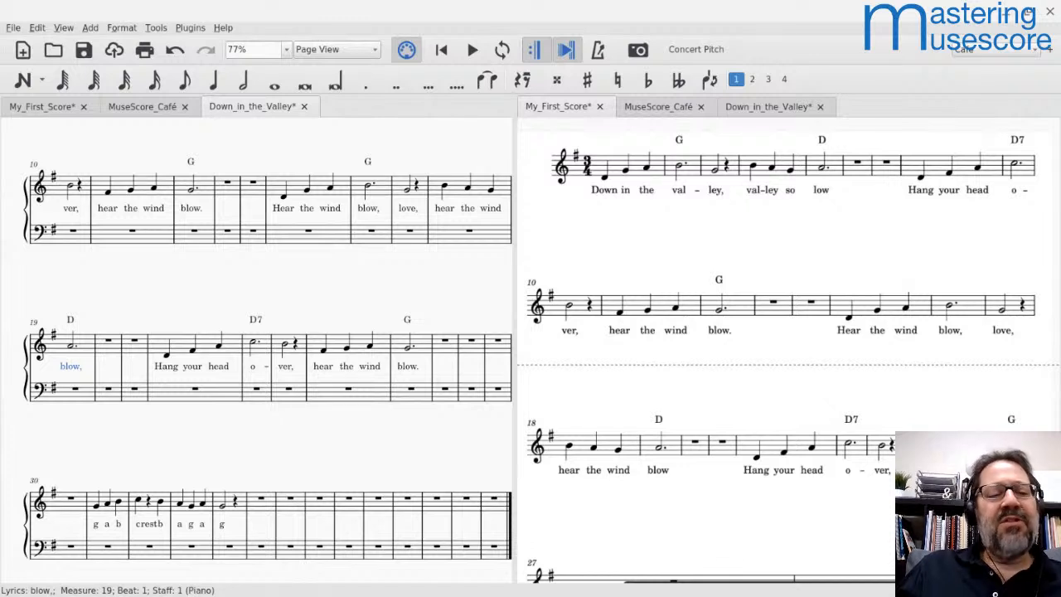
left_click(161, 371)
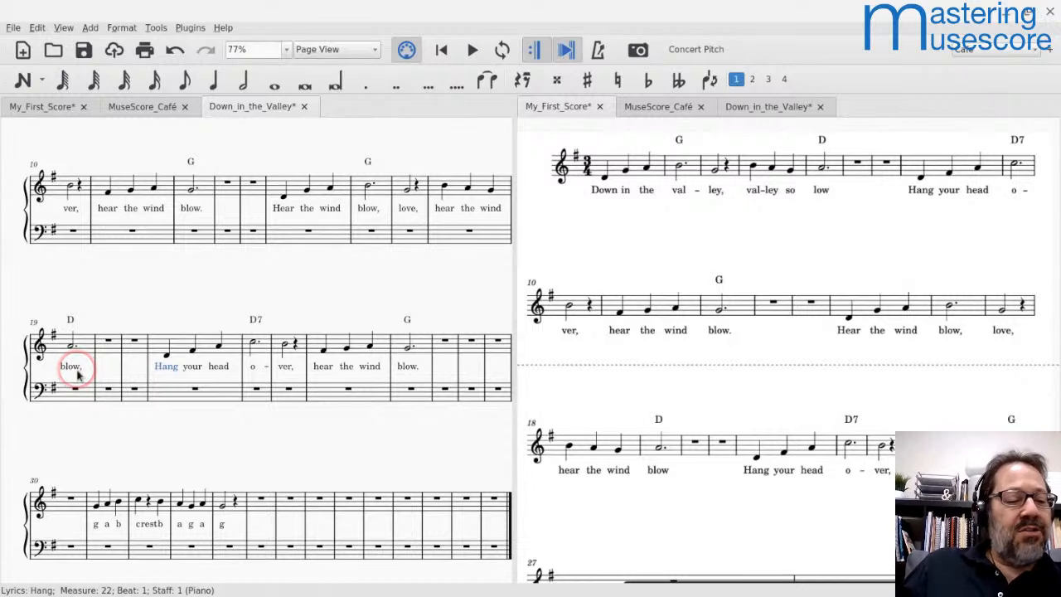
left_click(78, 374)
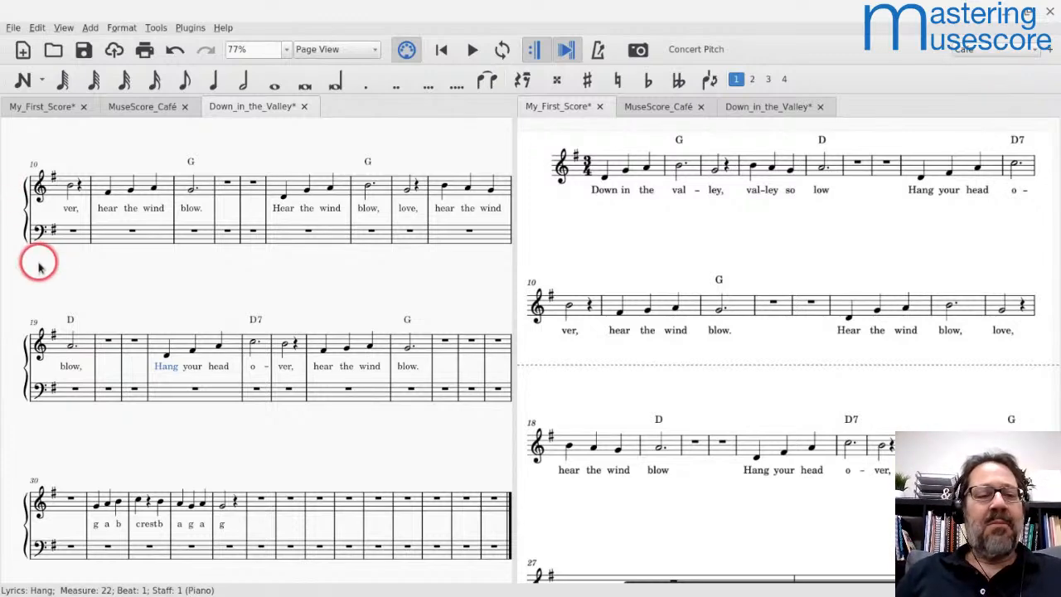
scroll(39, 266, "down", 1)
left_click_drag(38, 267, 28, 269)
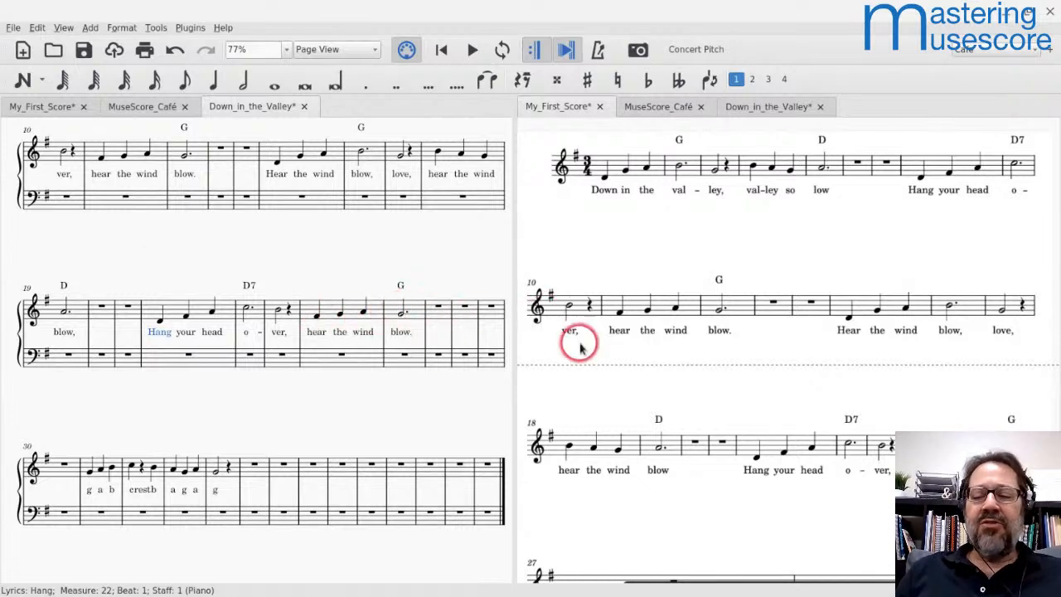
scroll(579, 348, "down", 3)
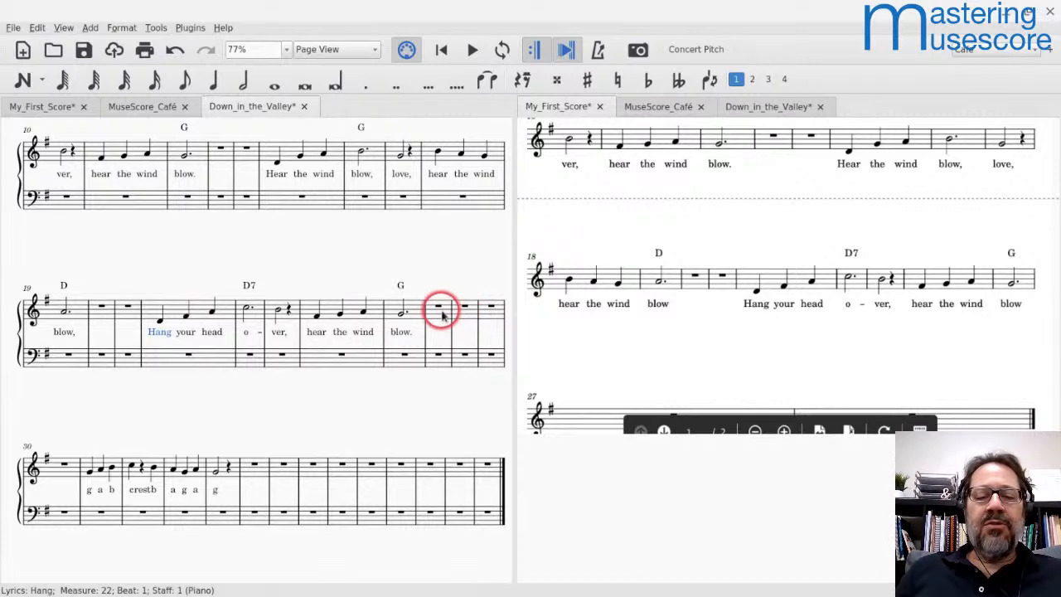
left_click(491, 317)
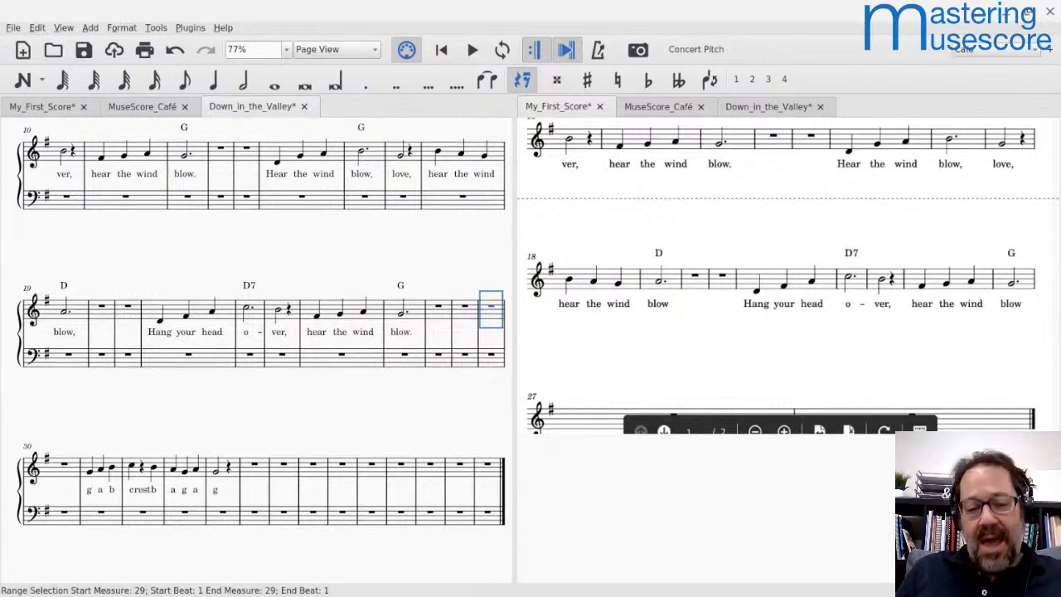
key("ctrl+shift+End")
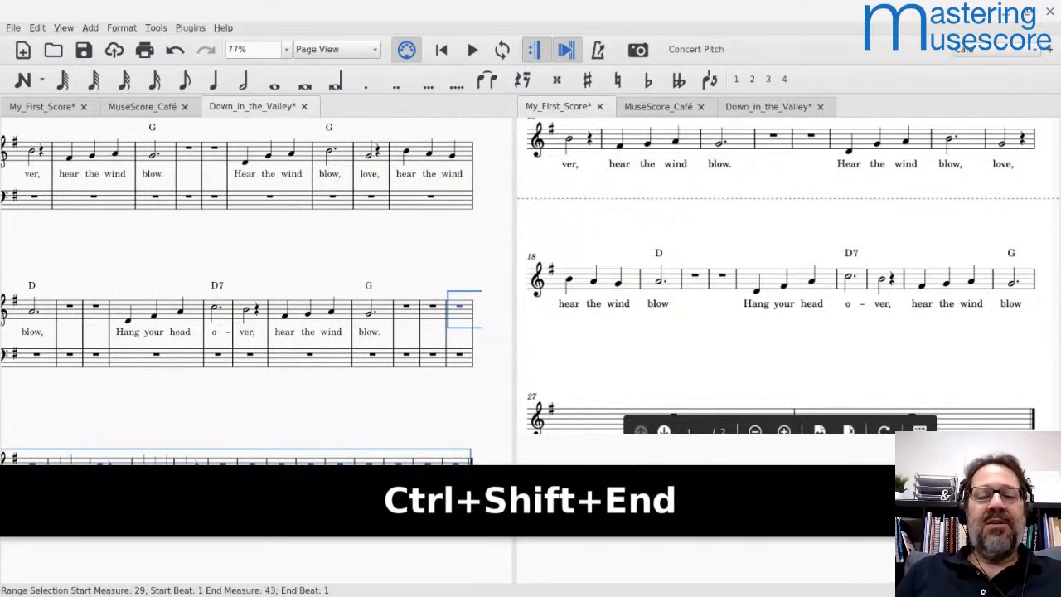
scroll(249, 315, "down", 3)
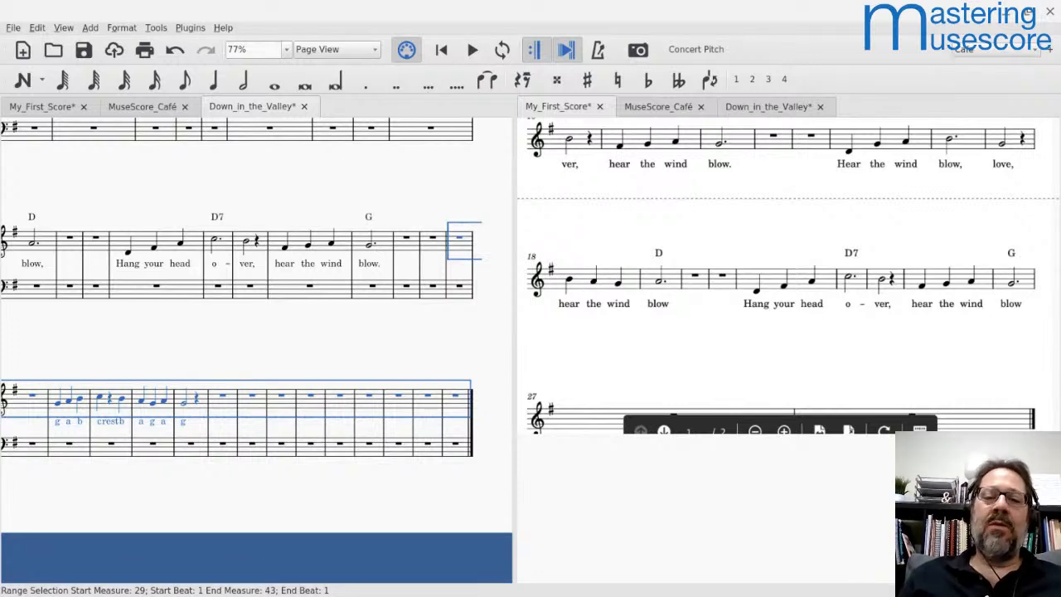
left_click(462, 251)
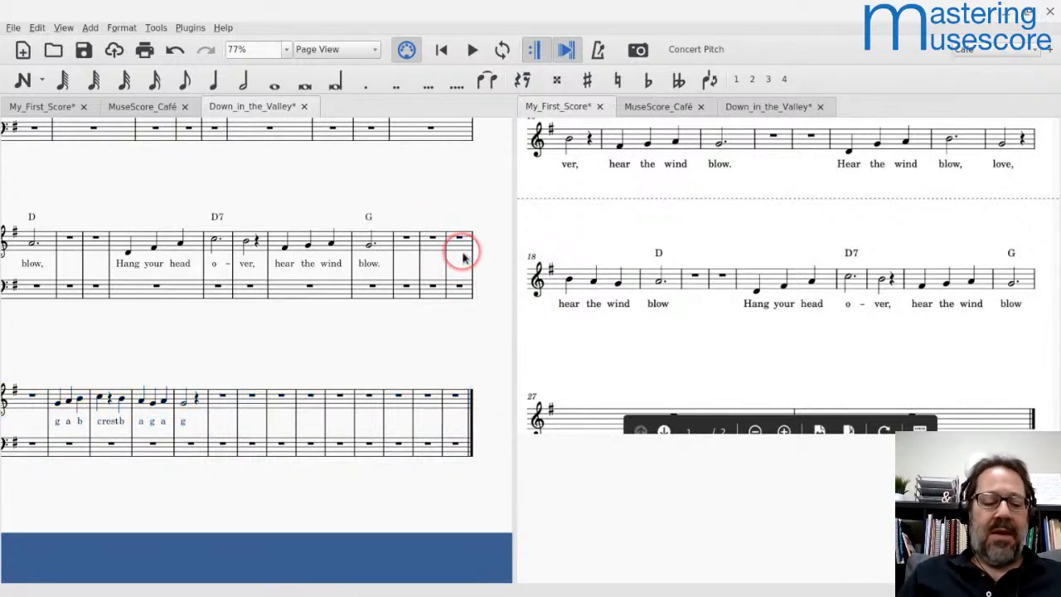
- Delete measures 29 through 43 at the end of the score, including the practice notes and lyrics, and save the score
left_click(460, 248)
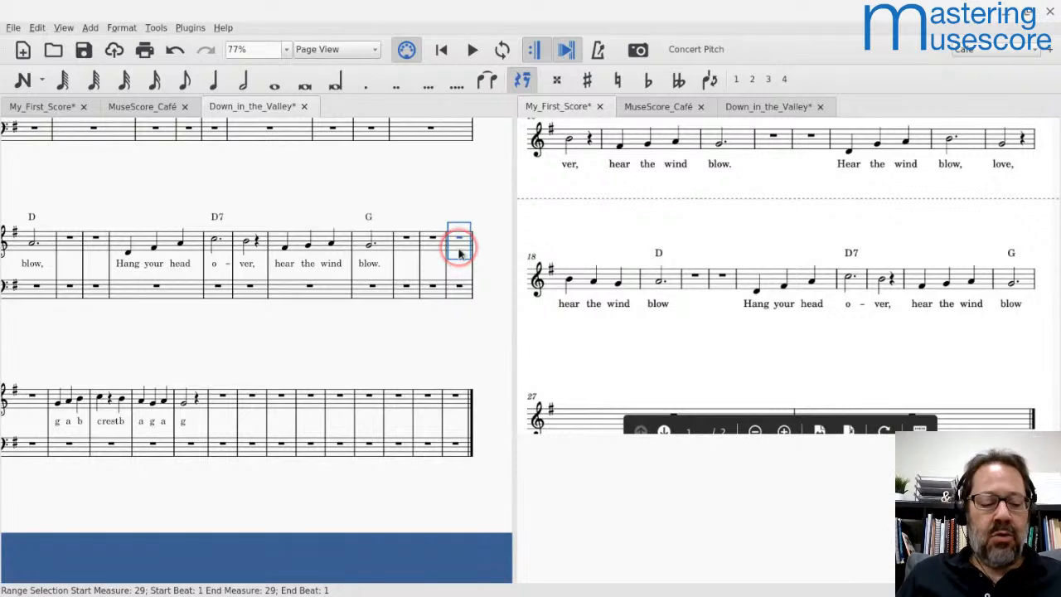
key("ctrl+shift+End")
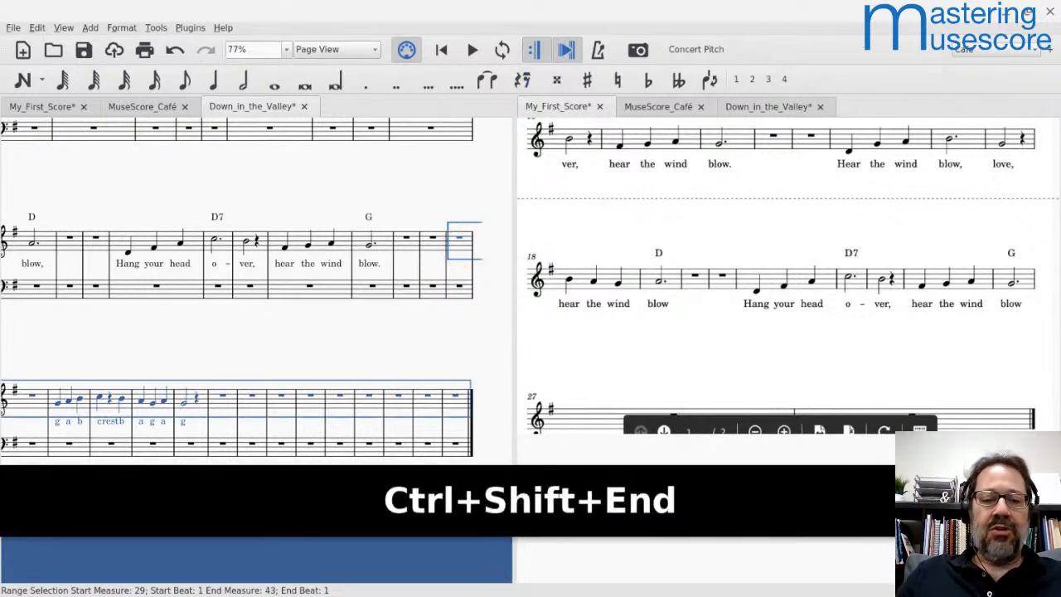
key("ctrl+BackSpace")
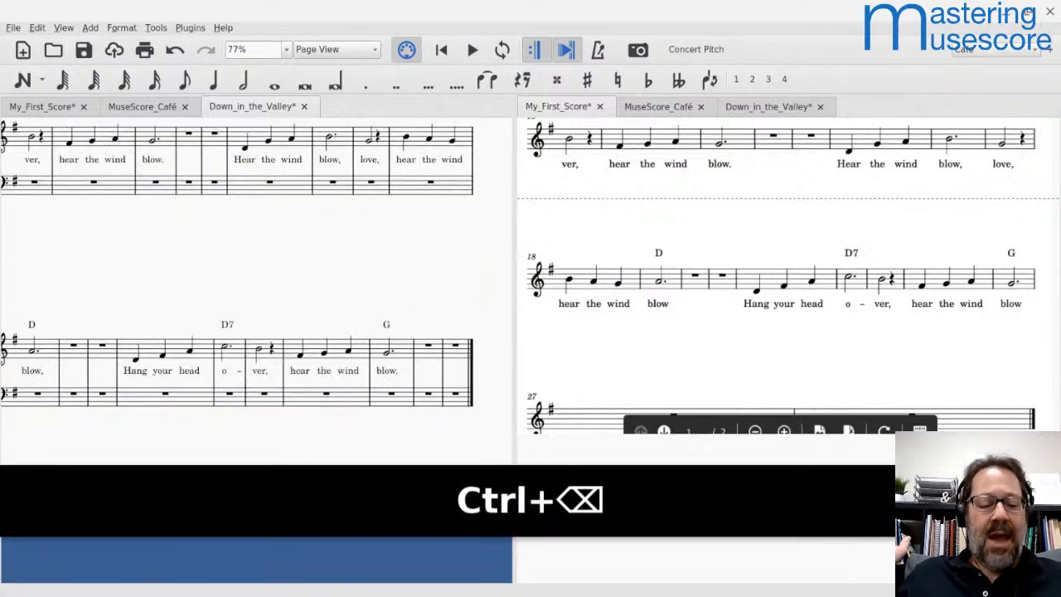
key("ctrl+s")
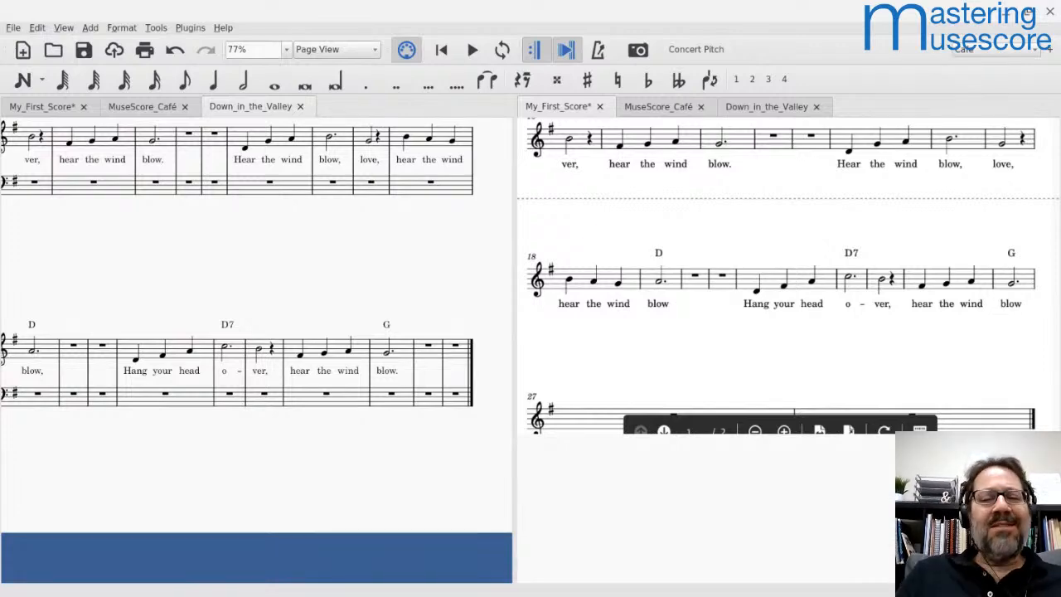
- Look over the score from the last system back up to the title, with the whole page in view
left_click_drag(17, 176, 154, 260)
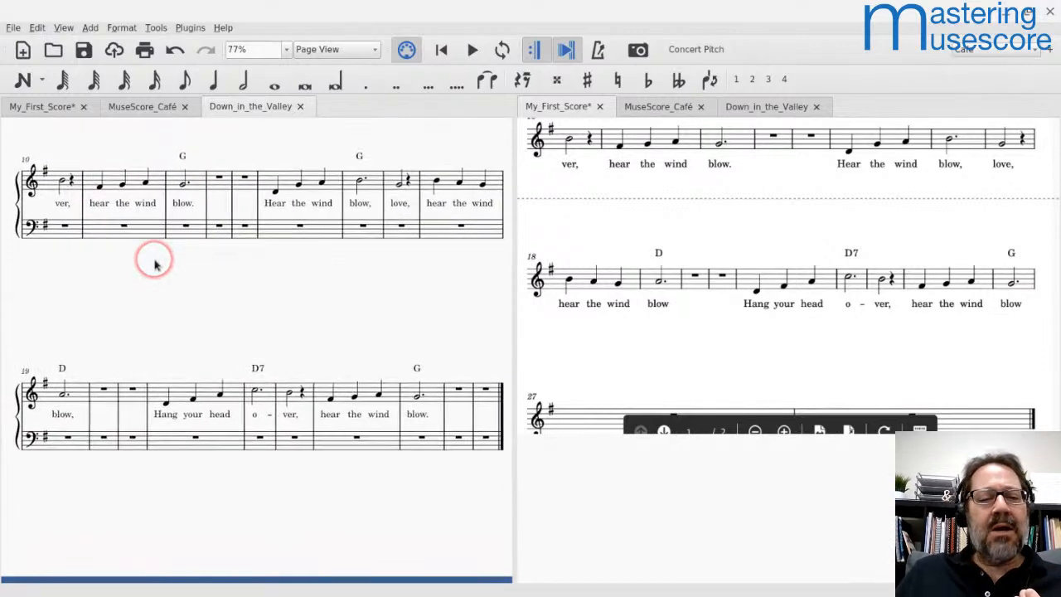
scroll(154, 253, "up", 5)
mouse_move(154, 440)
left_mouse_down()
mouse_move(155, 431)
mouse_move(140, 448)
left_mouse_up()
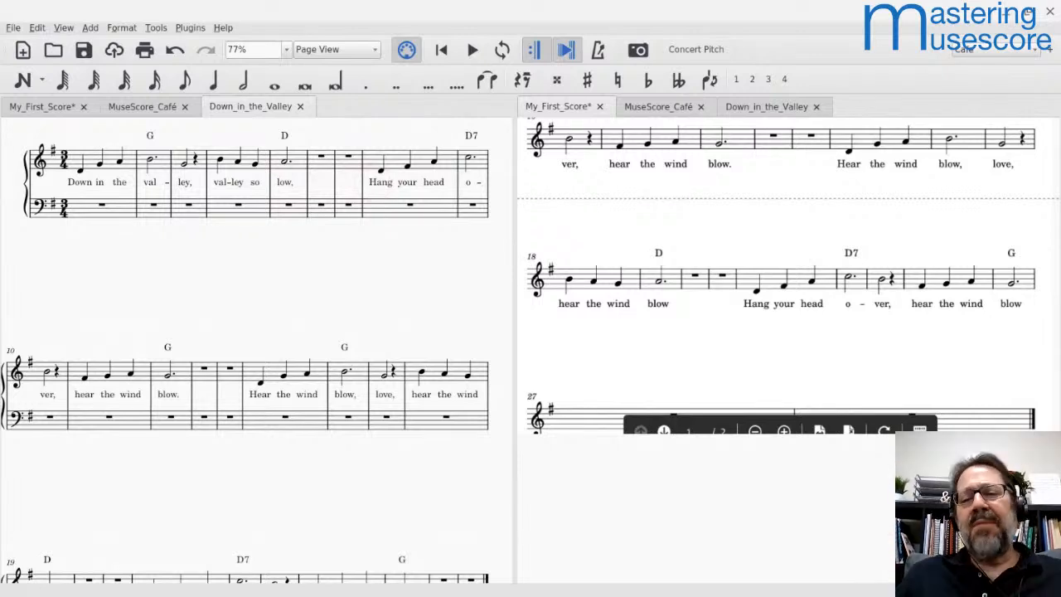
scroll(234, 310, "down", 1)
scroll(234, 310, "left", 1)
scroll(234, 310, "down", 1)
scroll(234, 310, "down", 3, "ctrl")
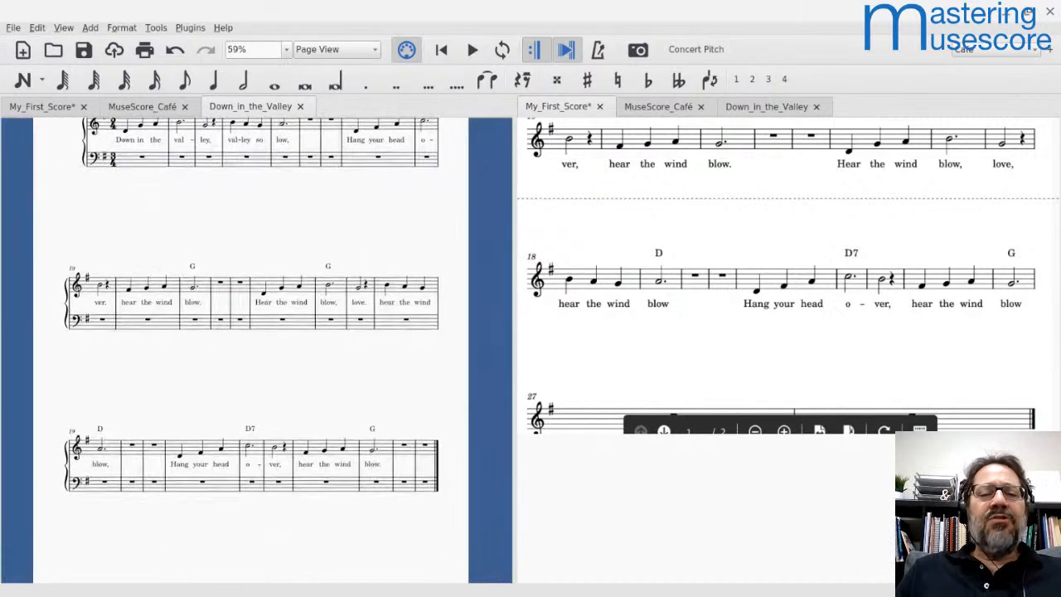
scroll(234, 310, "up", 3)
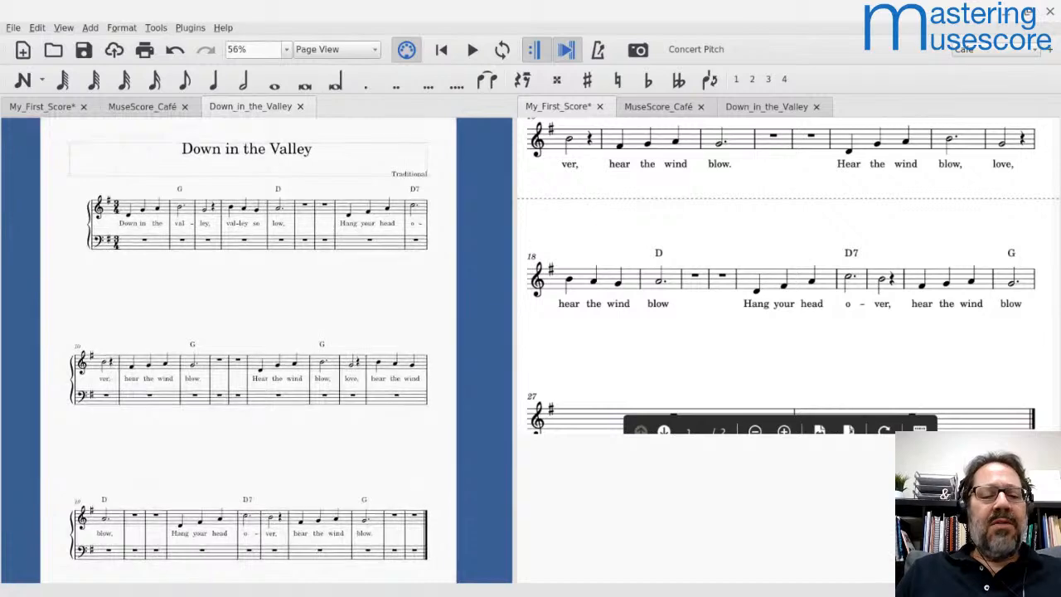
- Add system breaks at the ends of measures 8 and 15
scroll(234, 310, "down", 1, "ctrl")
left_click(184, 235)
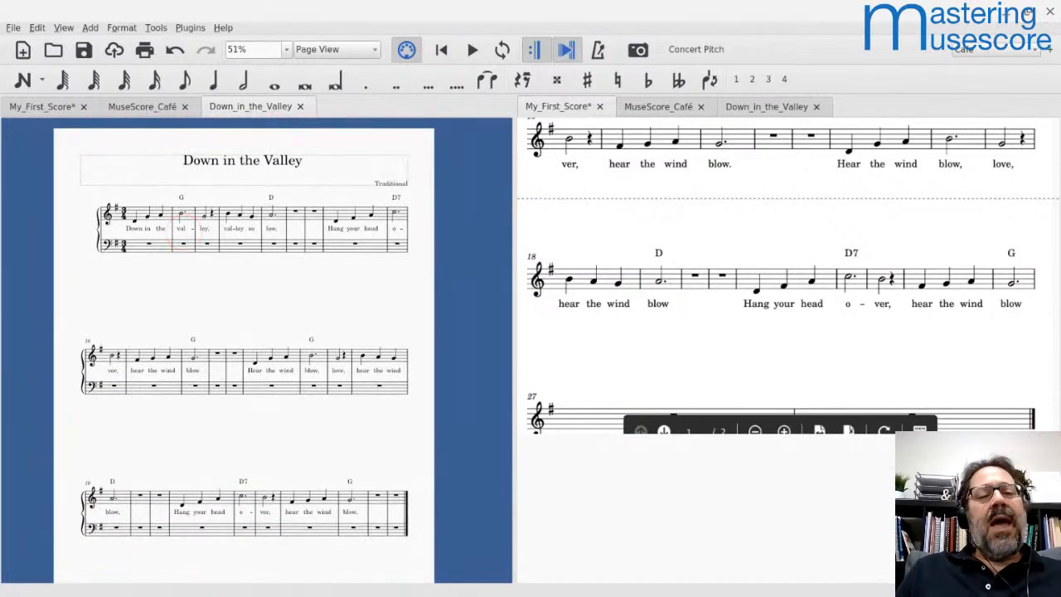
left_click(315, 215)
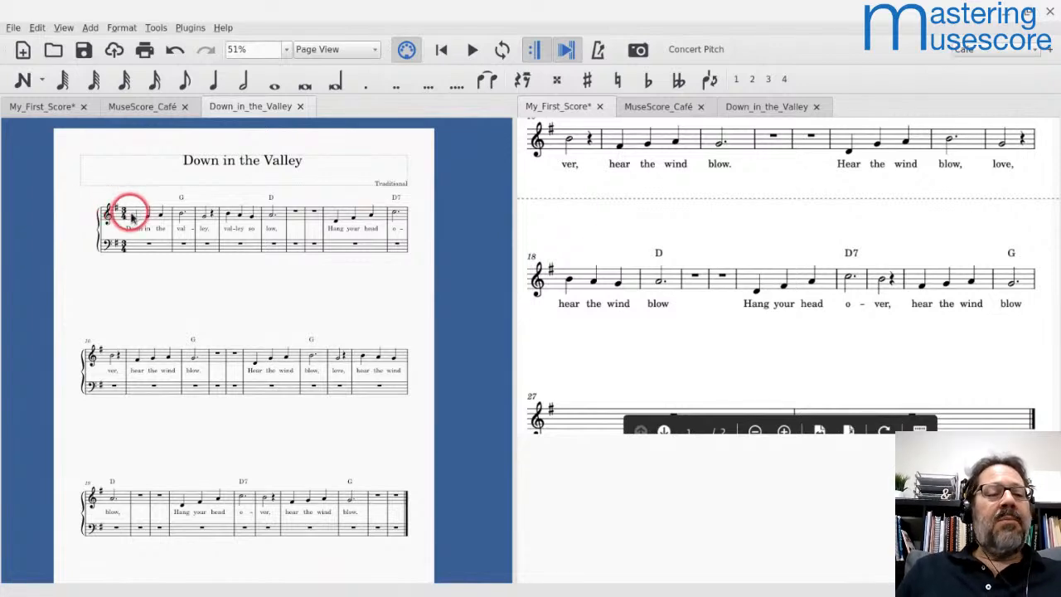
scroll(135, 217, "down", 1)
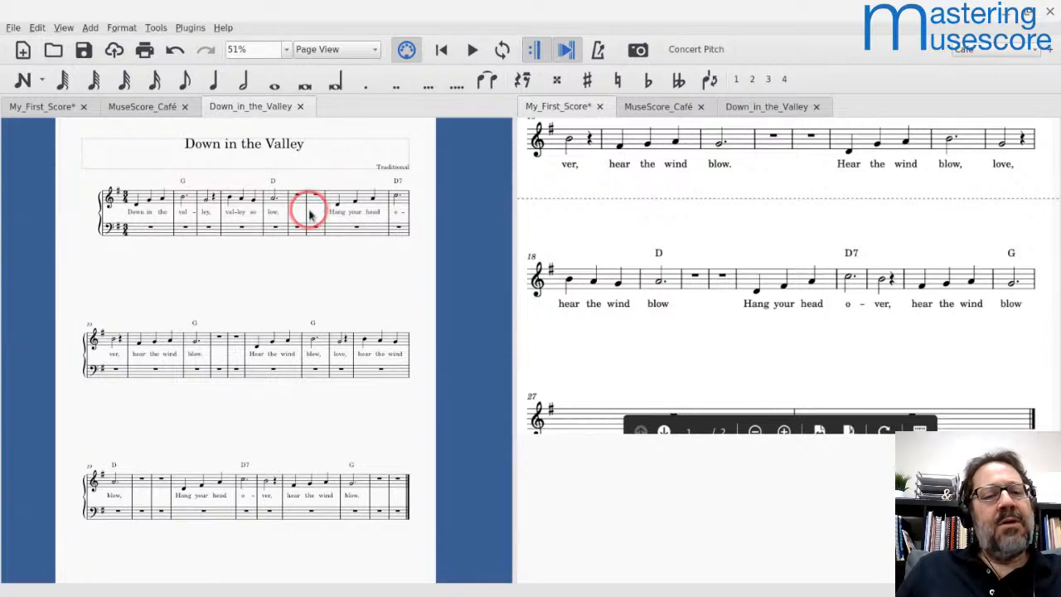
left_click(361, 202)
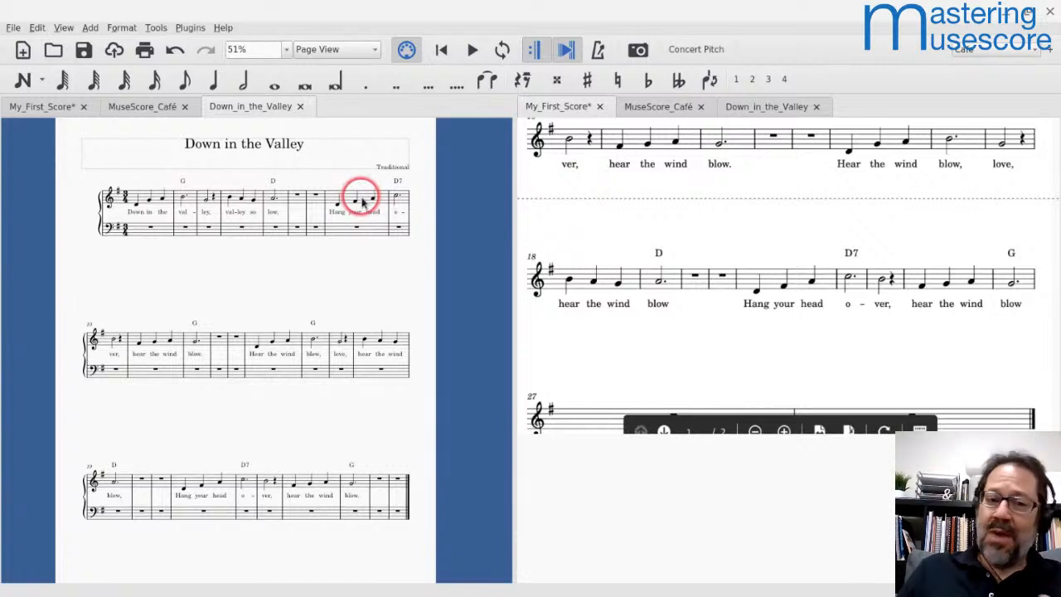
left_click(98, 198)
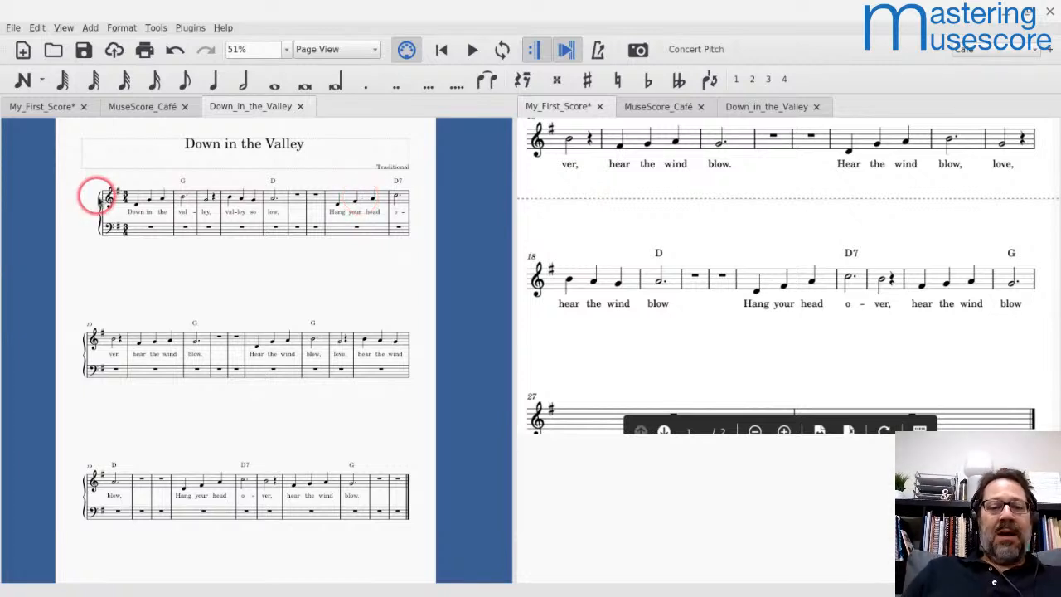
left_click_drag(246, 198, 378, 199)
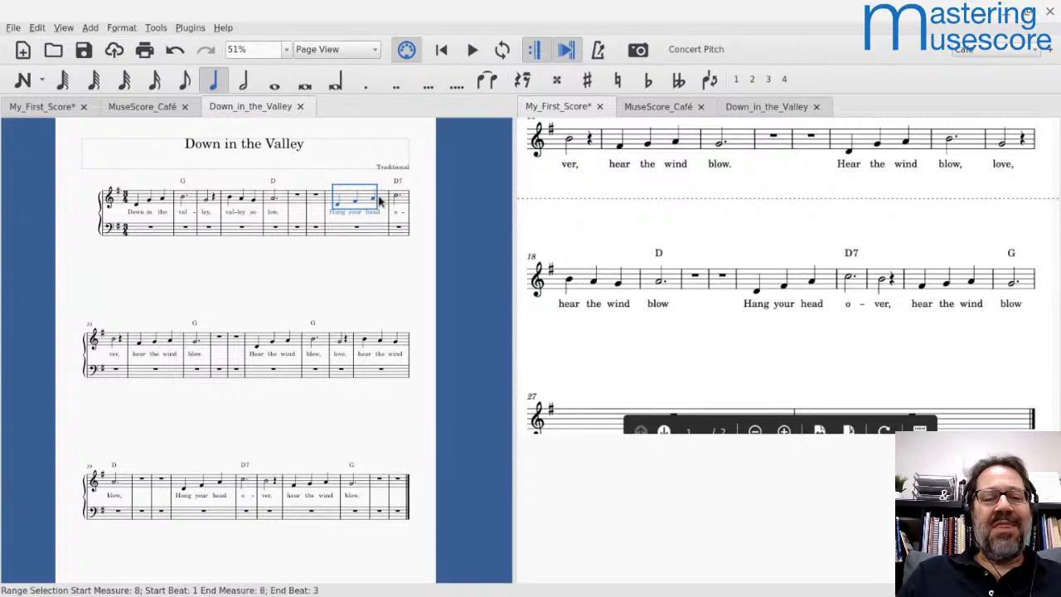
key("Return")
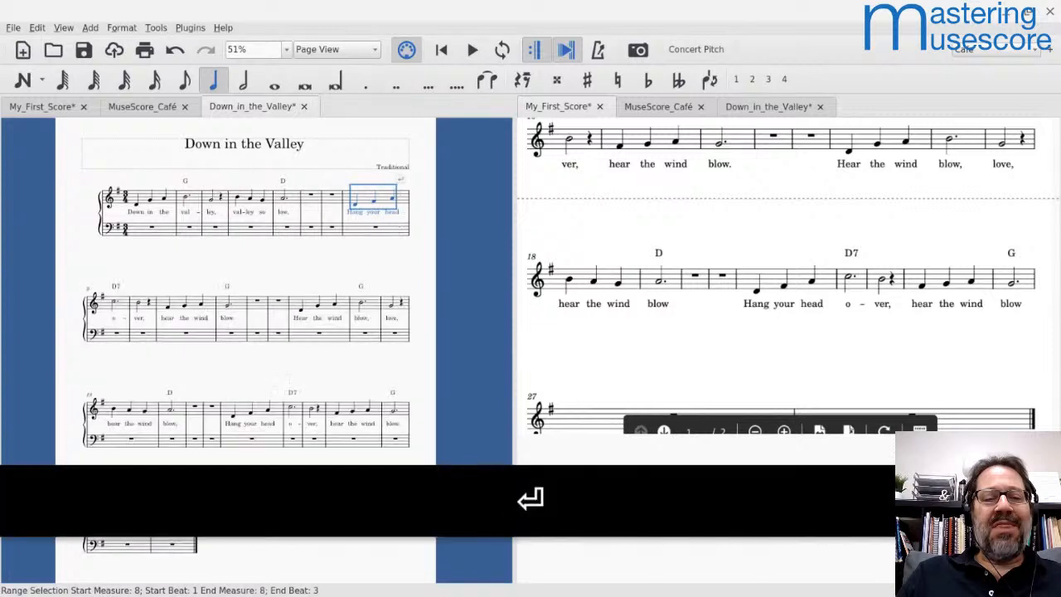
mouse_move(114, 308)
left_mouse_down()
mouse_move(112, 326)
mouse_move(124, 315)
mouse_move(137, 324)
mouse_move(109, 307)
mouse_move(220, 317)
mouse_move(345, 307)
left_mouse_up()
key("Return")
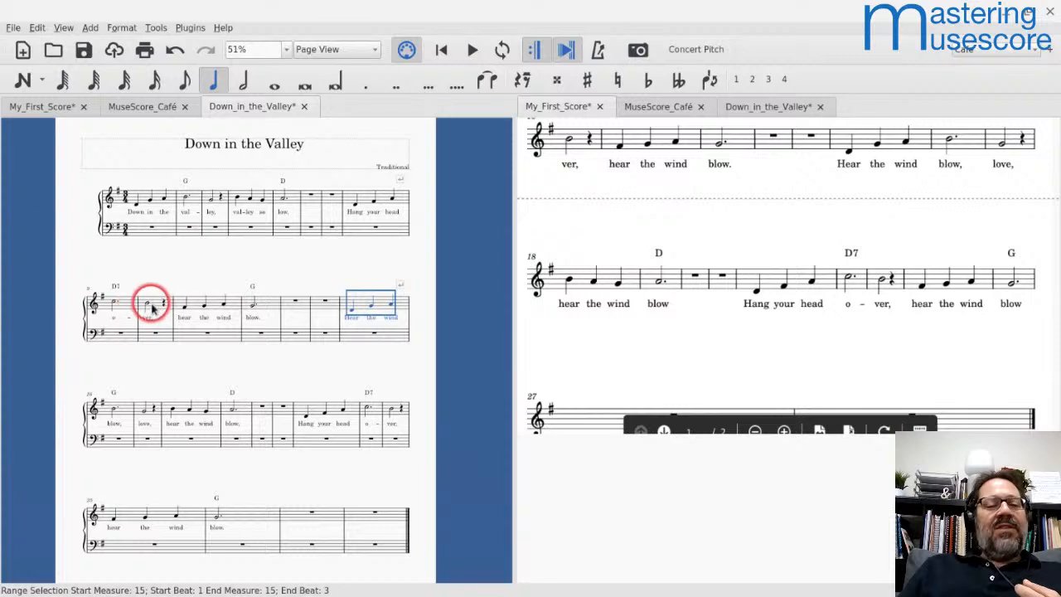
- Step measure by measure through the treble staff from measure 9 to measure 12
left_click(124, 305)
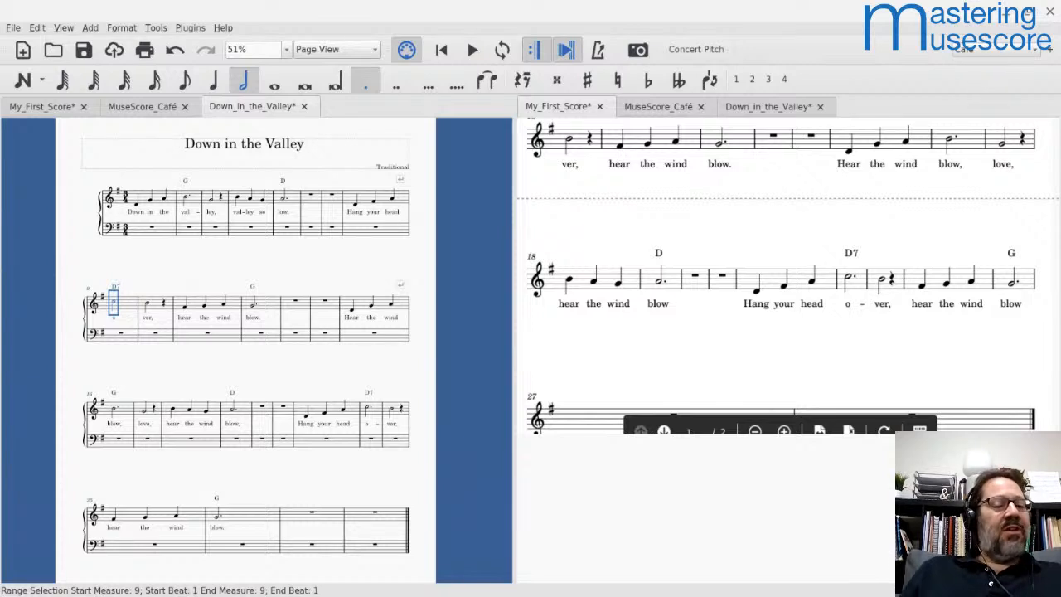
key("ctrl+Right")
key("ctrl+Right")
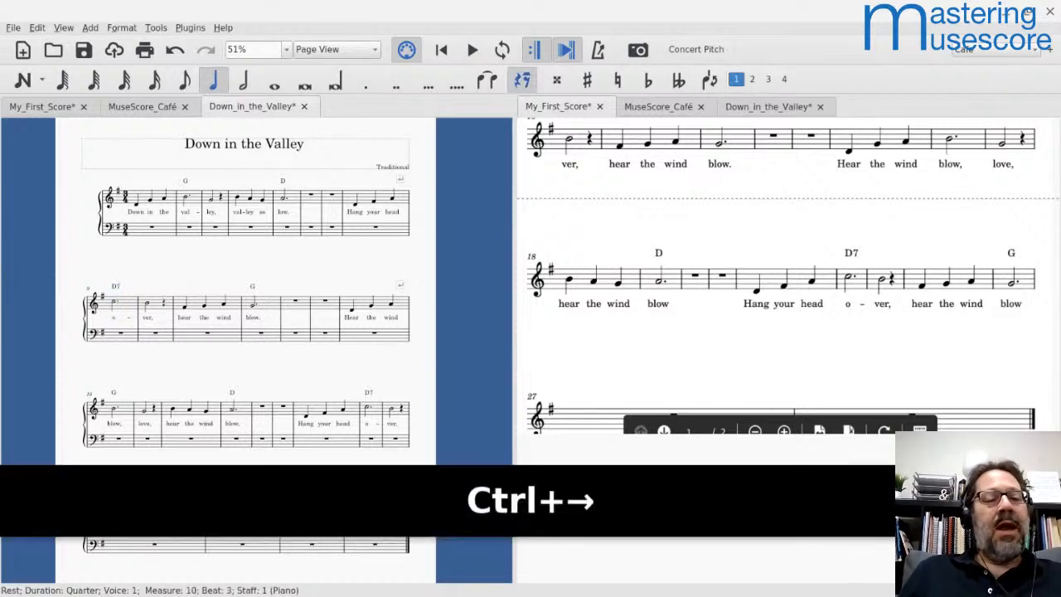
key("ctrl+Right")
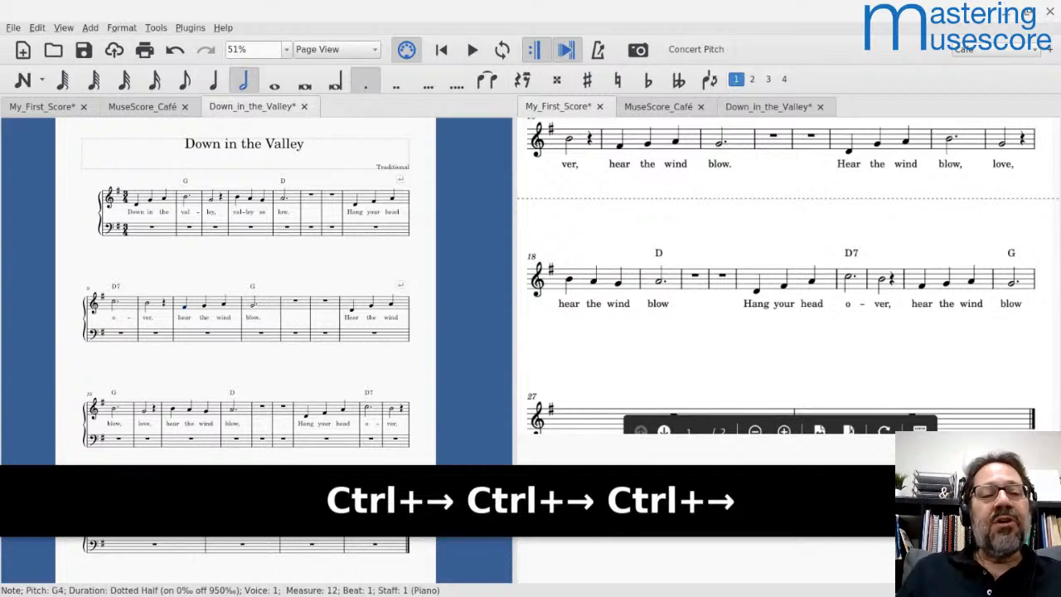
key("ctrl+Right")
- Extend a treble-staff selection one measure at a time from measure 9 through measure 15, and clear it
left_click(118, 307)
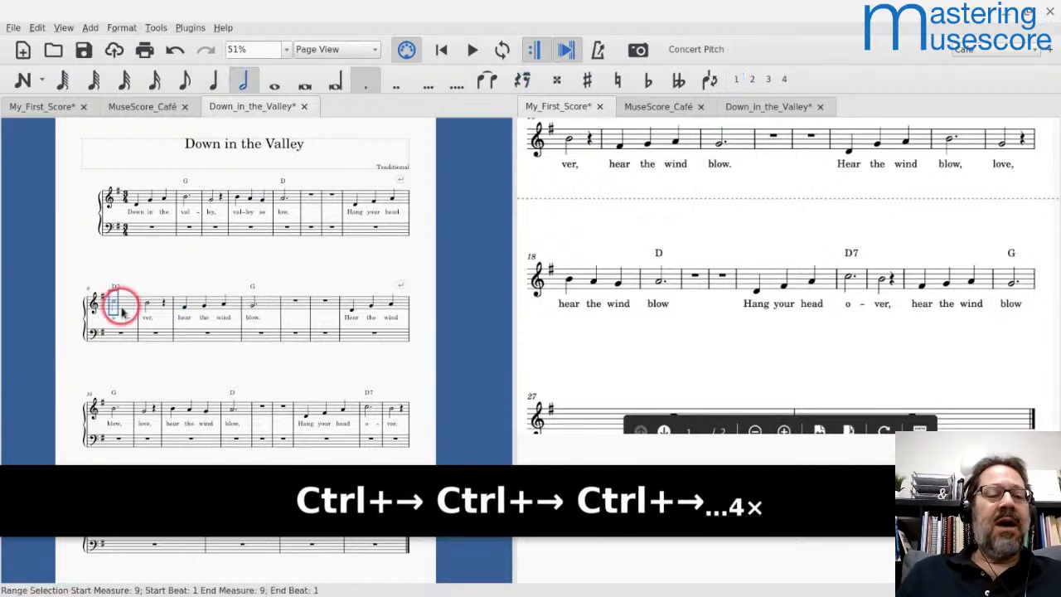
key("ctrl+shift+Right")
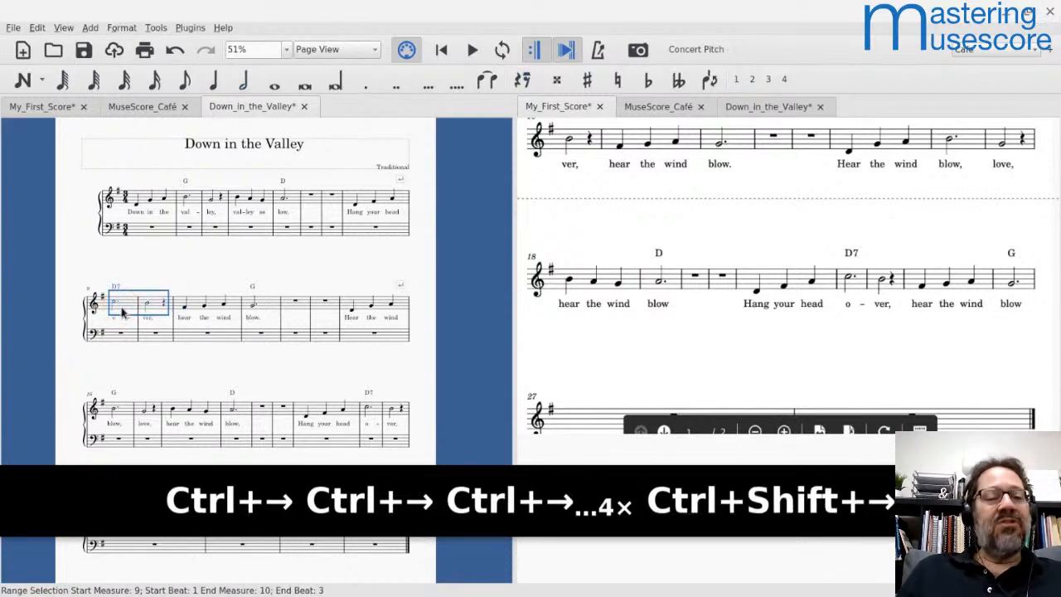
key("ctrl+shift+Right")
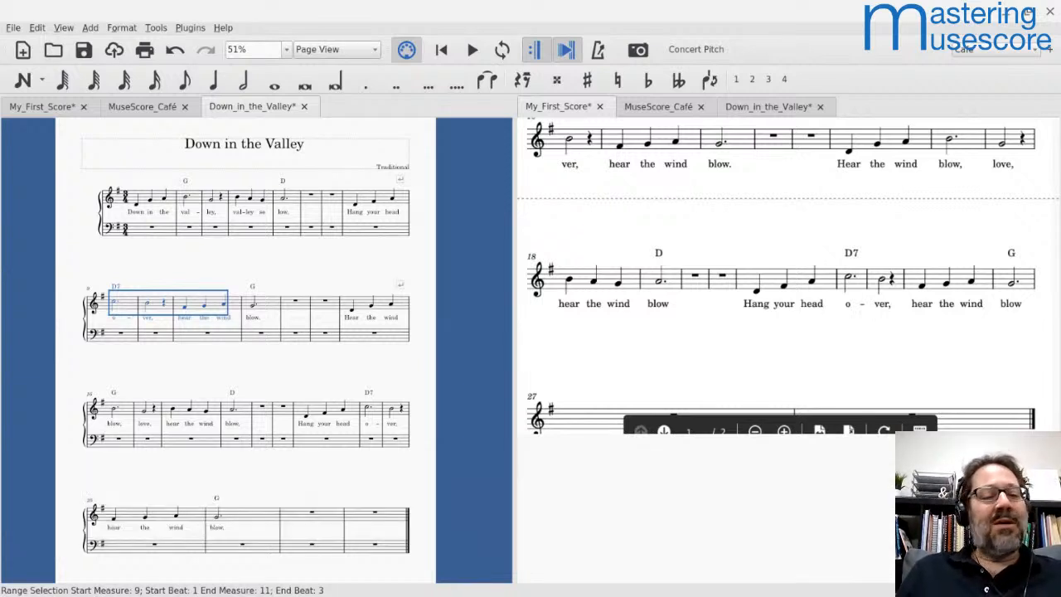
left_click(116, 307, "shift")
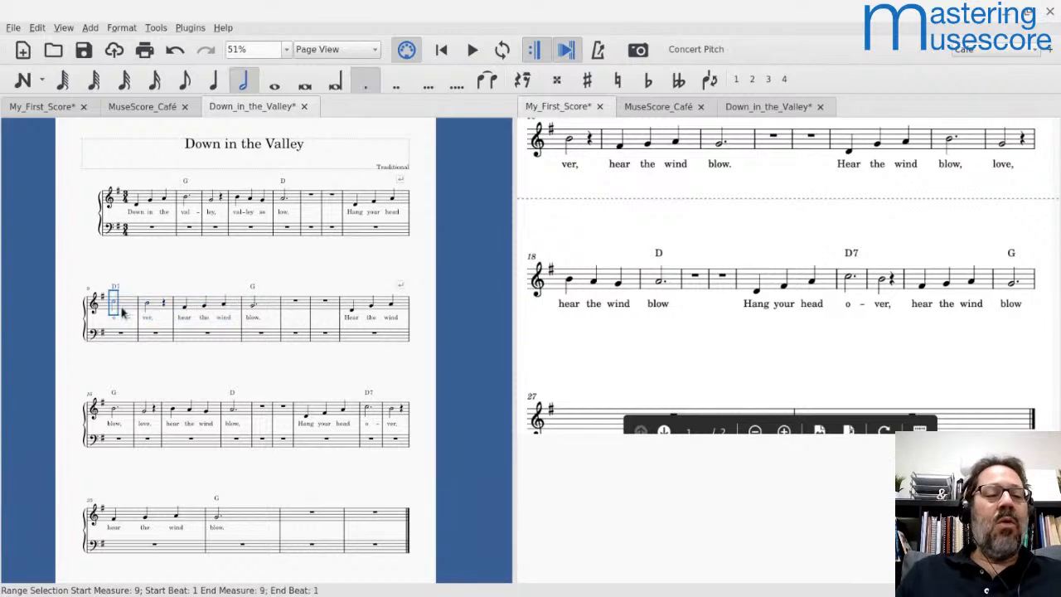
key("ctrl+shift+Right")
key("ctrl+shift+Right")
key("ctrl+shift+Right")
key("ctrl+shift+Right")
key("ctrl+shift+Right")
key("ctrl+shift+Right")
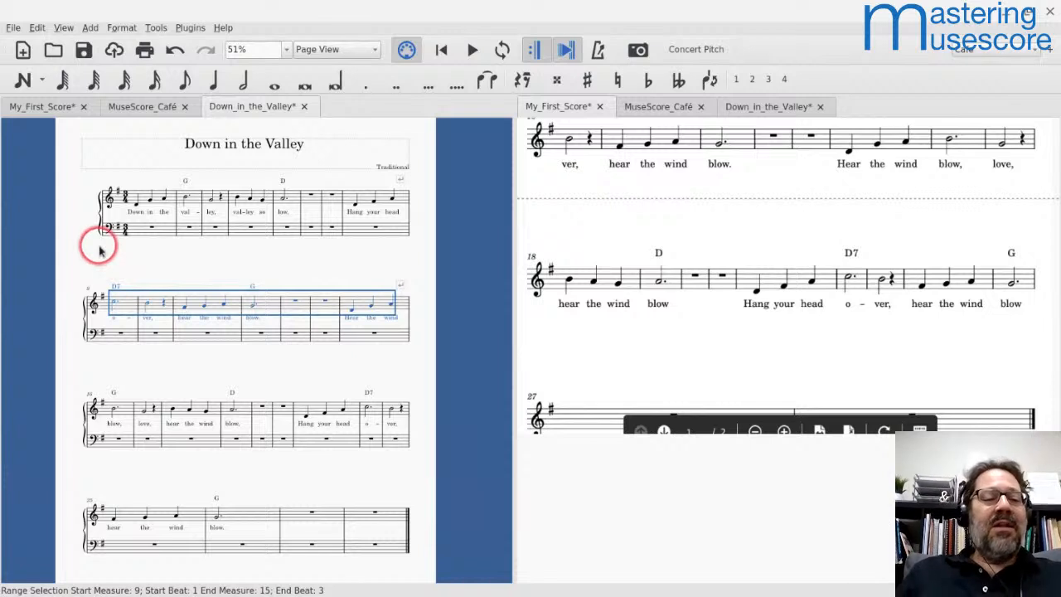
key("Escape")
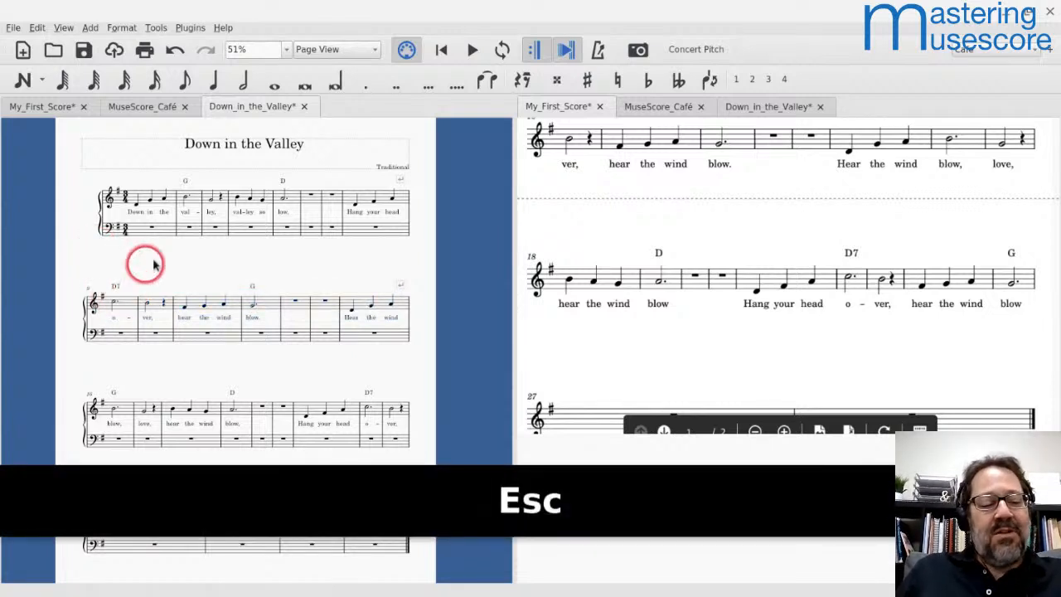
- Select the first measure of the treble staff and extend the selection measure by measure through measure 8
left_click(116, 306)
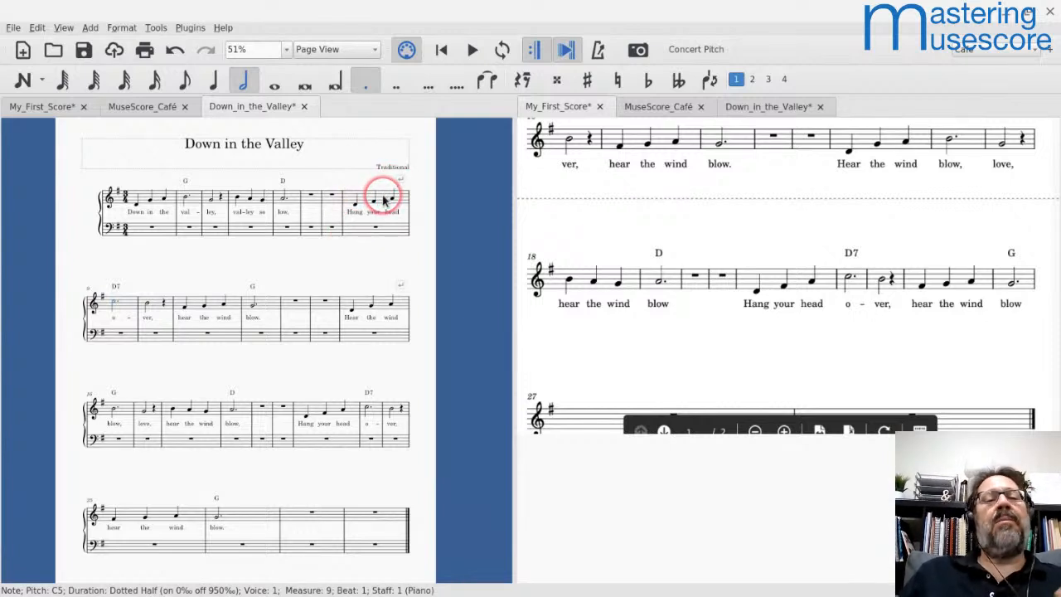
left_click(124, 307, "shift")
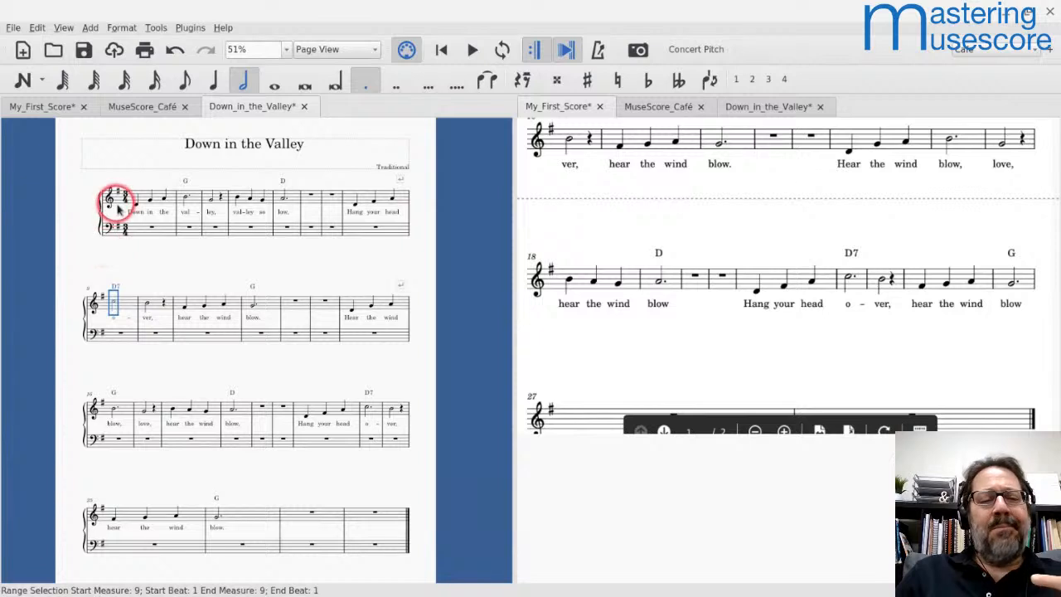
left_click_drag(137, 184, 143, 199)
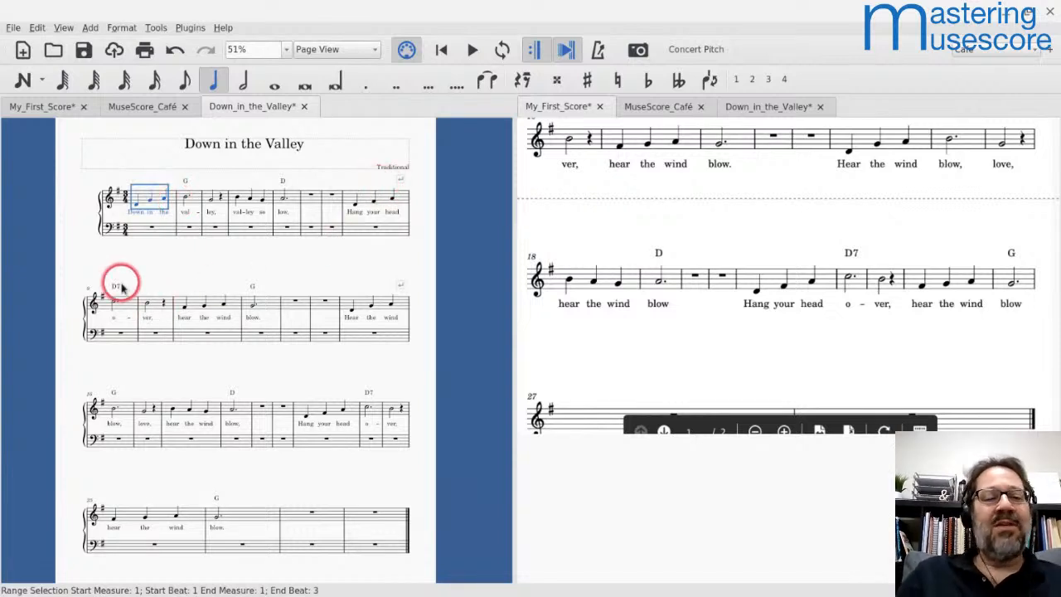
key("ctrl+shift+Right")
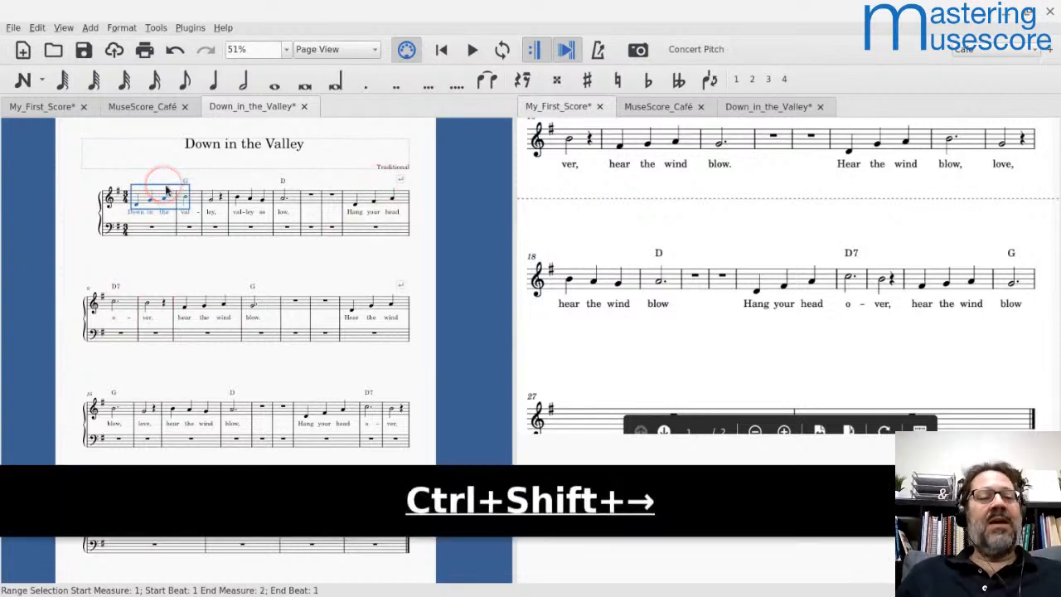
key("ctrl+shift+Right")
key("ctrl+shift+Right")
key("ctrl+shift+Right")
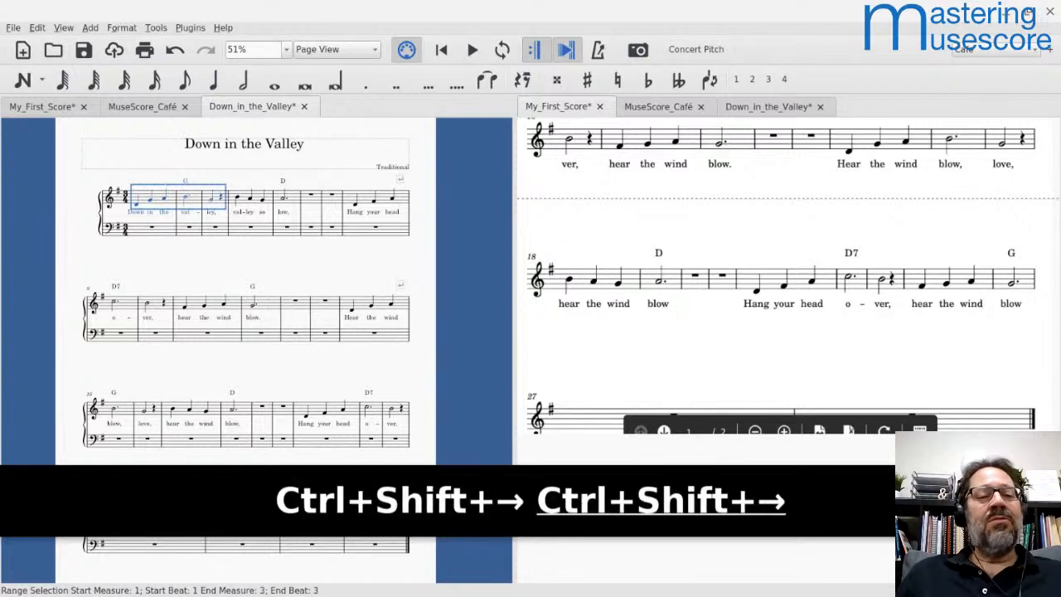
key("ctrl+shift+Right")
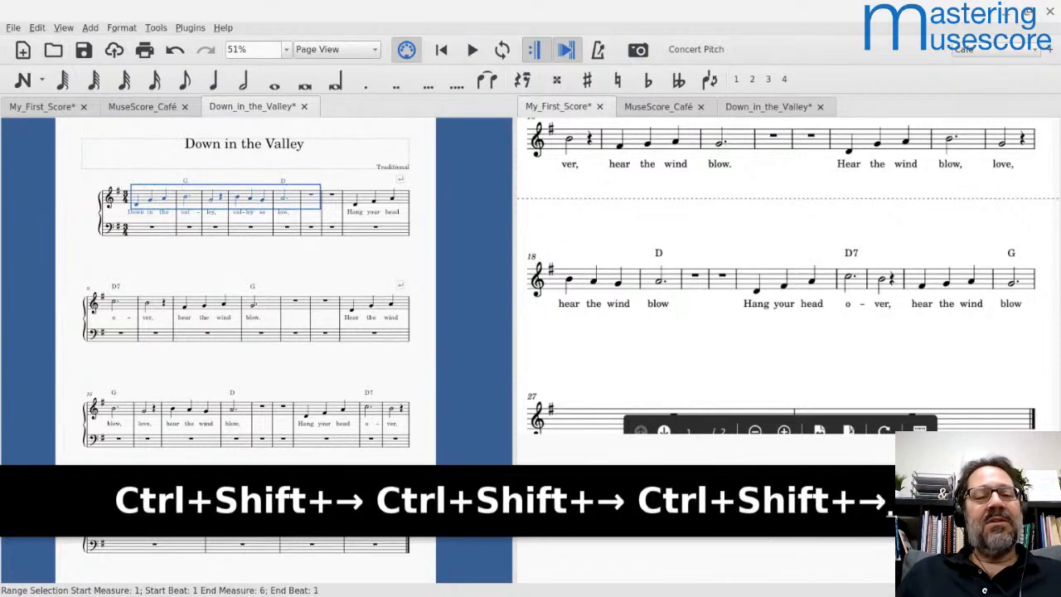
key("ctrl+shift+Right")
key("ctrl+shift+Right")
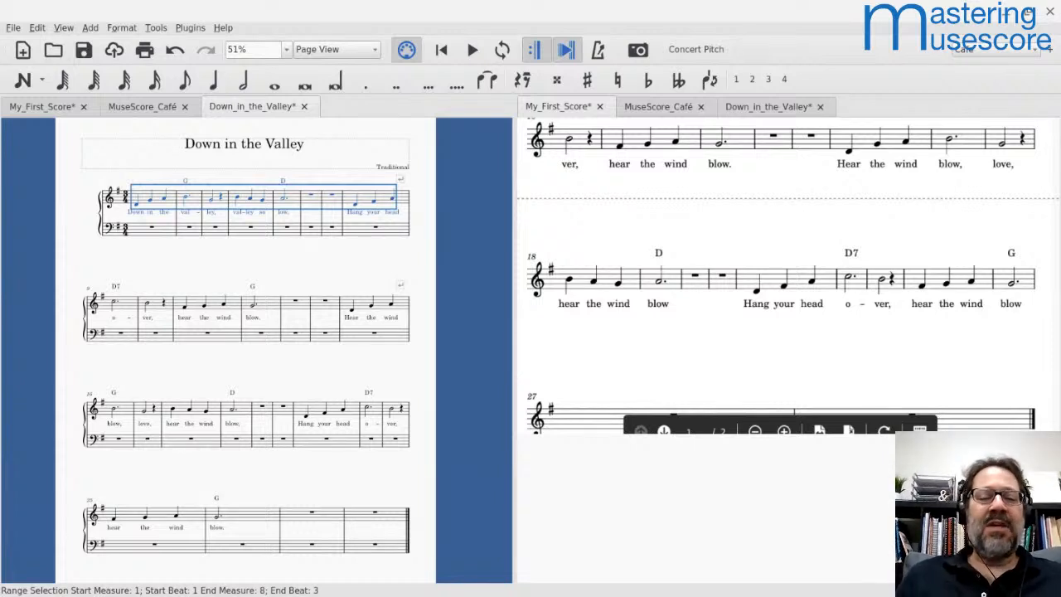
- Undo the system breaks after measures 15 and 8
key("ctrl+z")
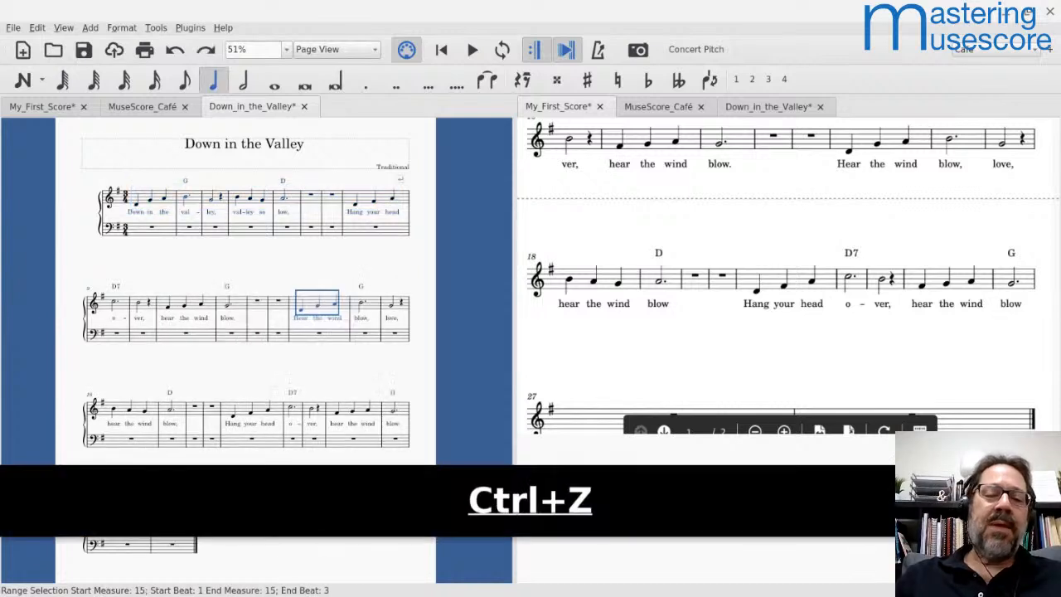
key("ctrl+z")
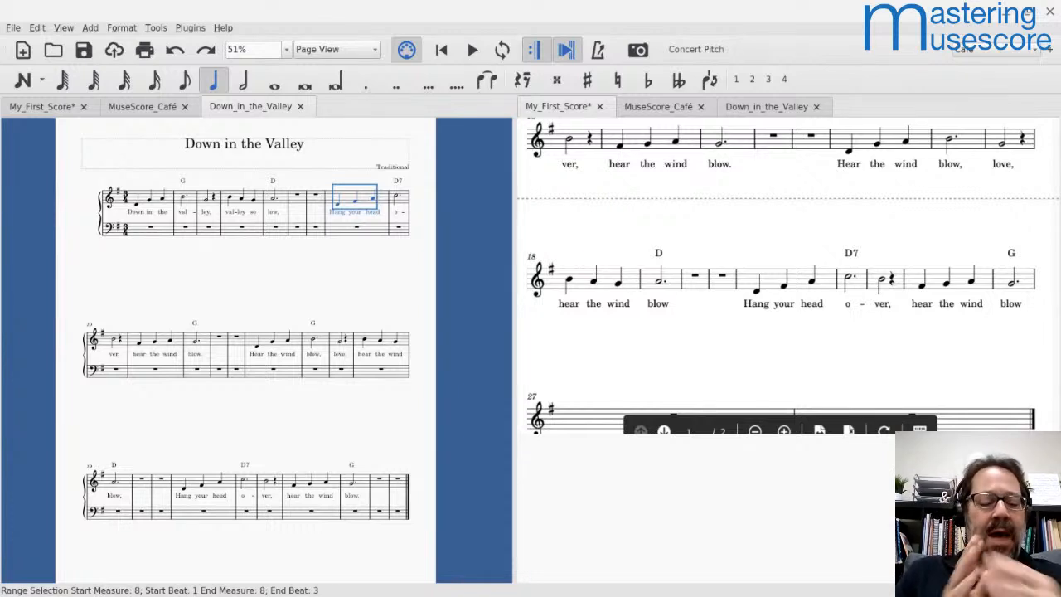
- Select the entire score and break its systems every 7 measures
key("ctrl+a")
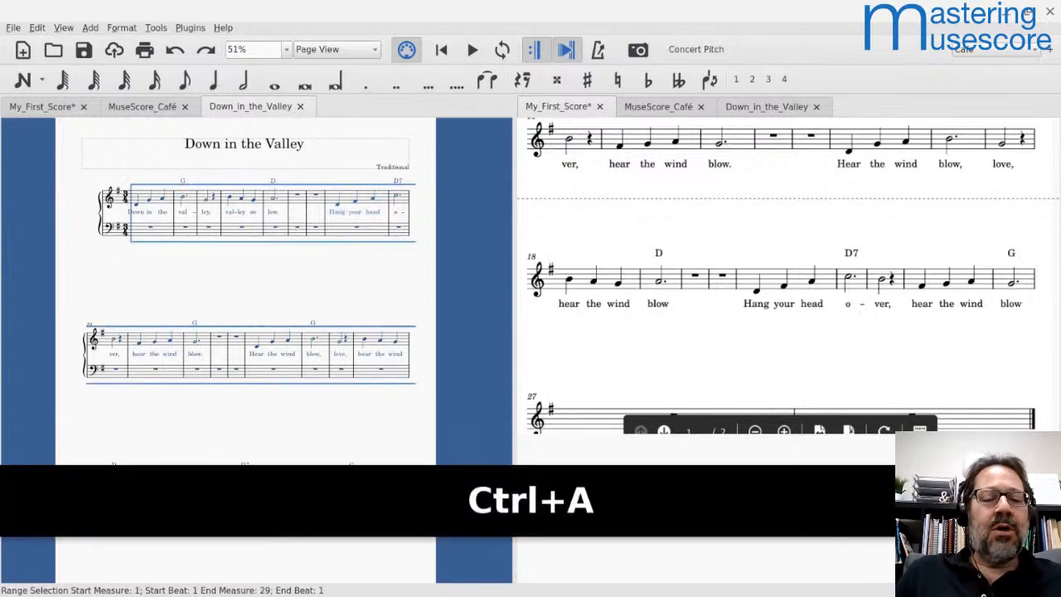
scroll(245, 290, "down", 3)
scroll(246, 291, "up", 3)
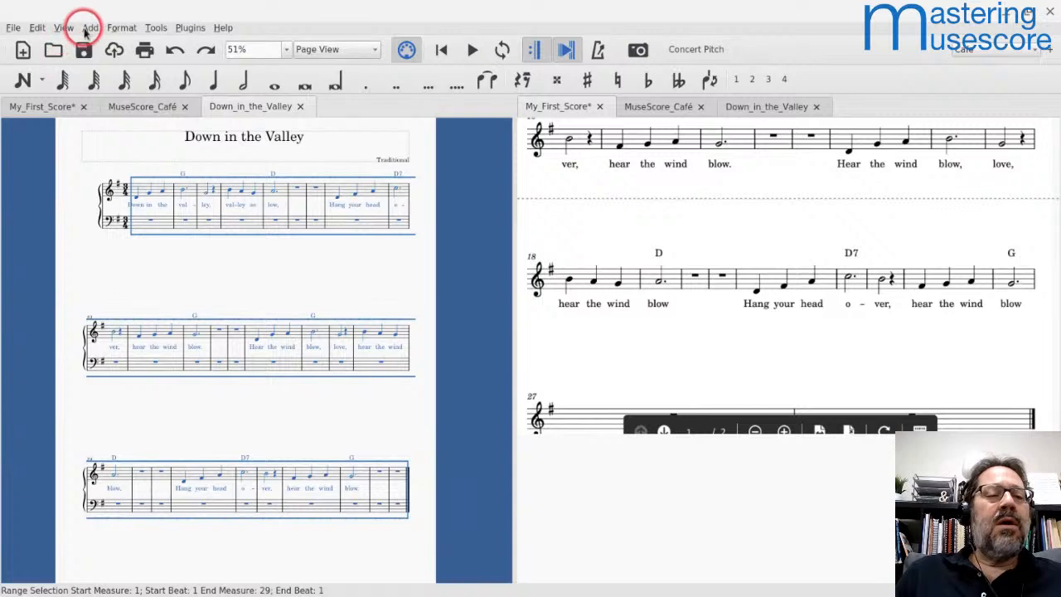
left_click(116, 30)
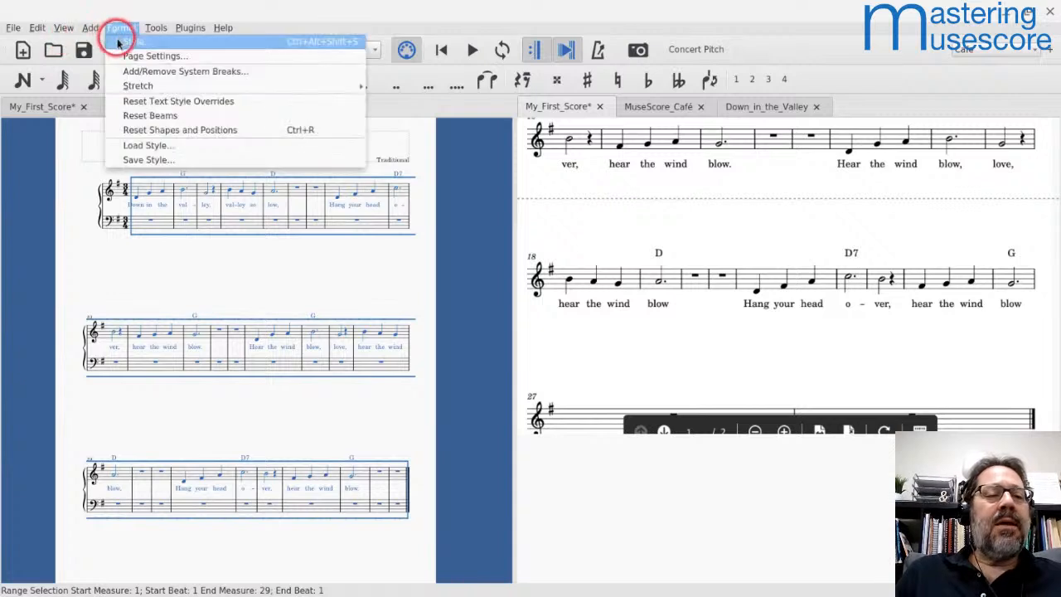
left_click(135, 70)
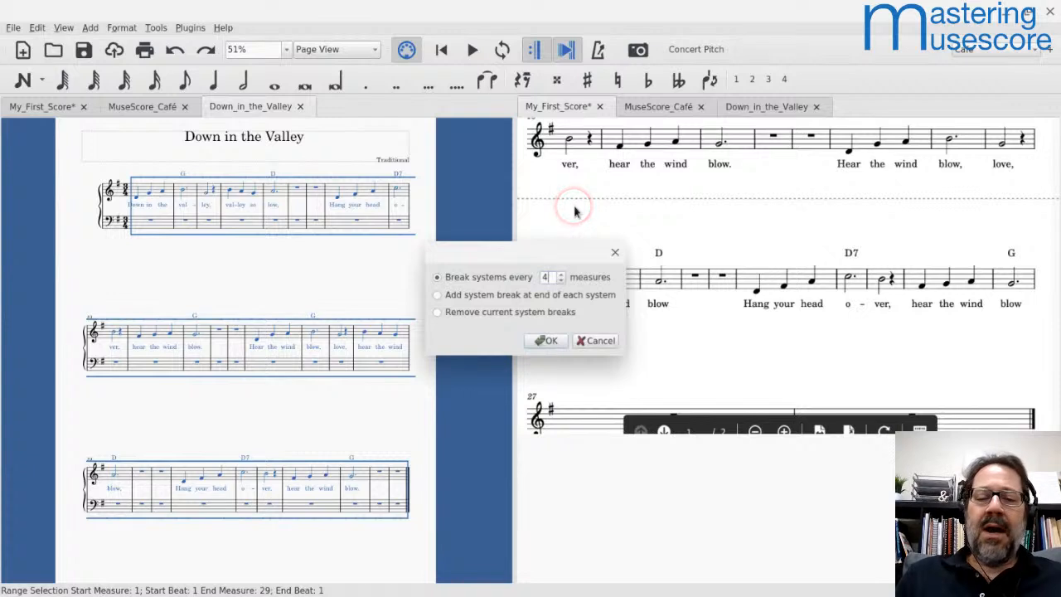
key("BackSpace")
type("7")
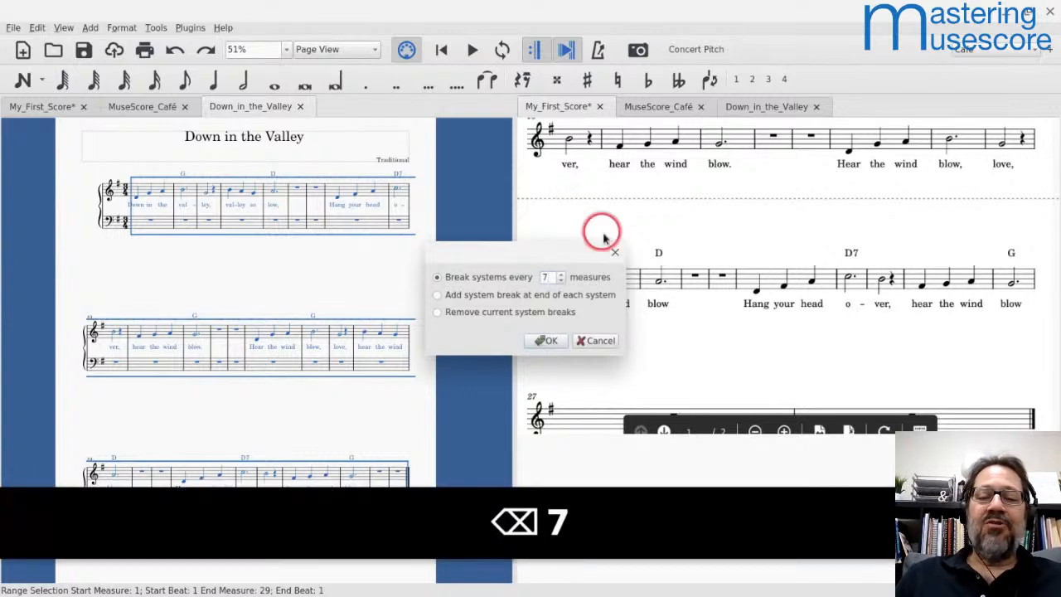
left_click(549, 341)
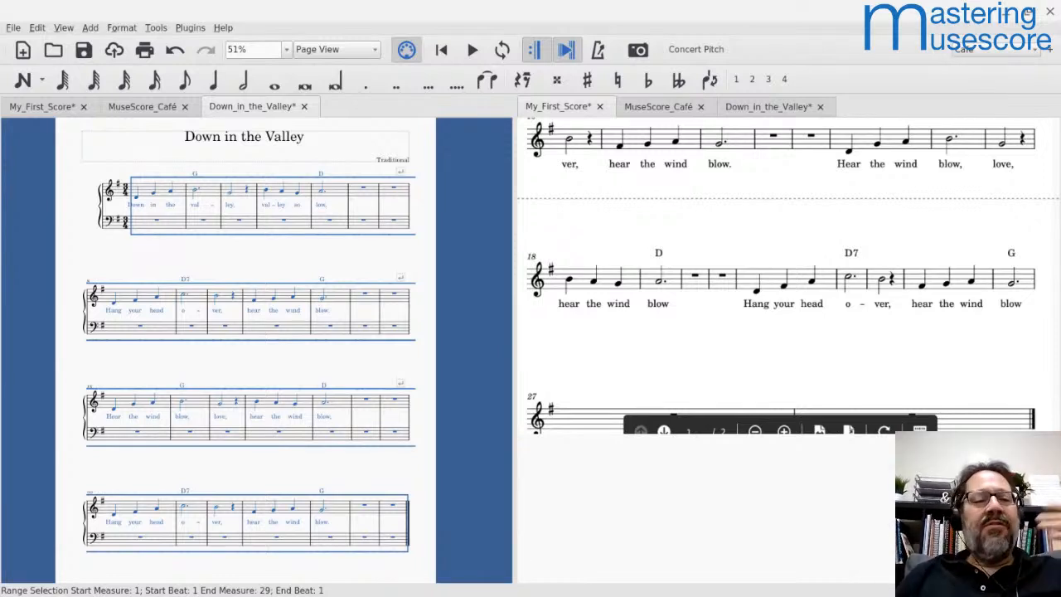
- Add double barlines at the end of measures 1 and 15, and clear the selection
left_click(179, 199)
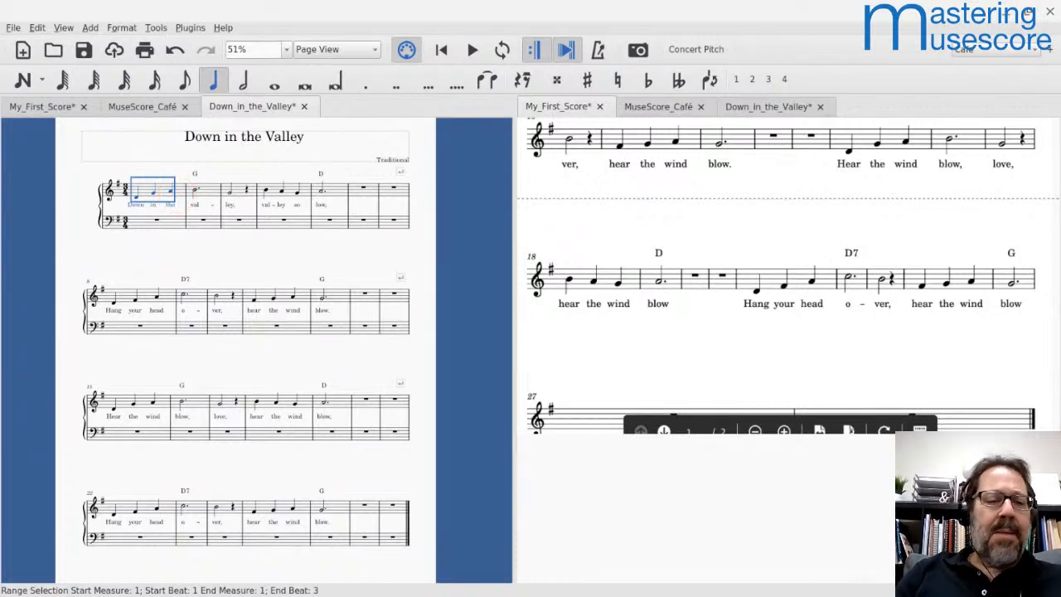
key("F9")
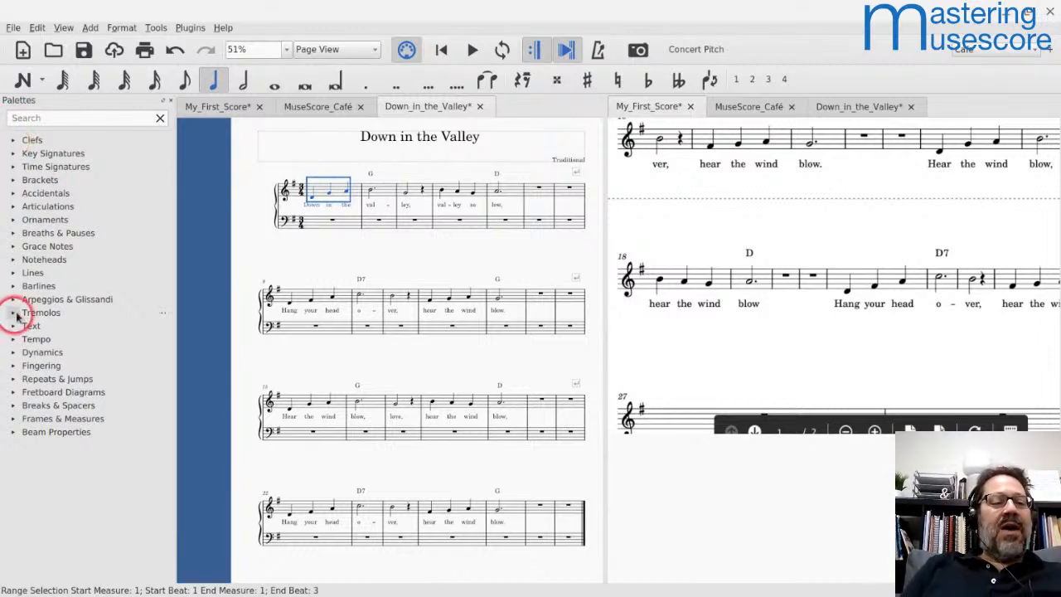
left_click(12, 286)
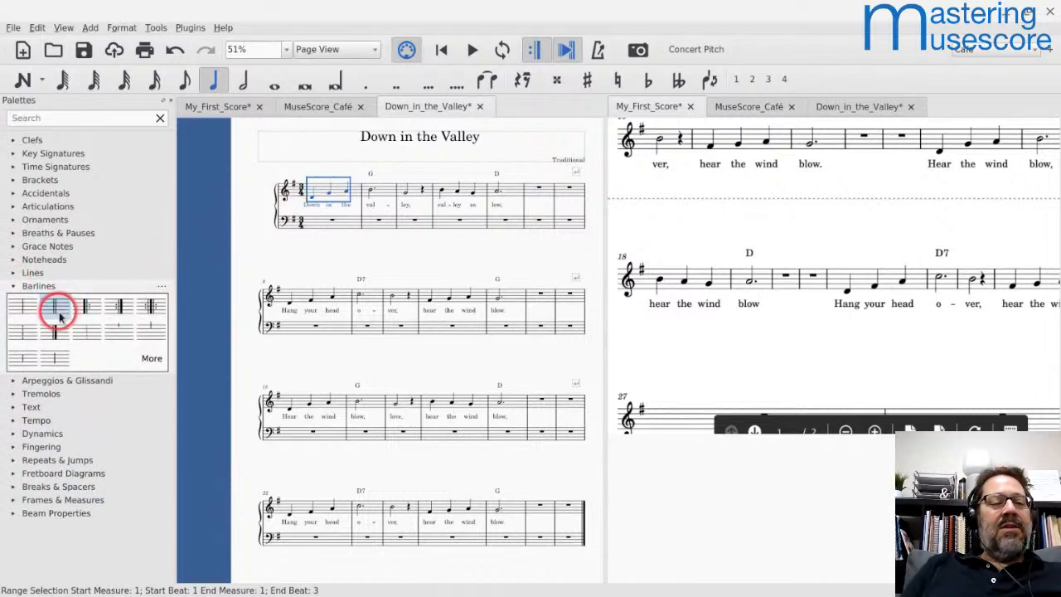
left_click_drag(54, 306, 349, 192)
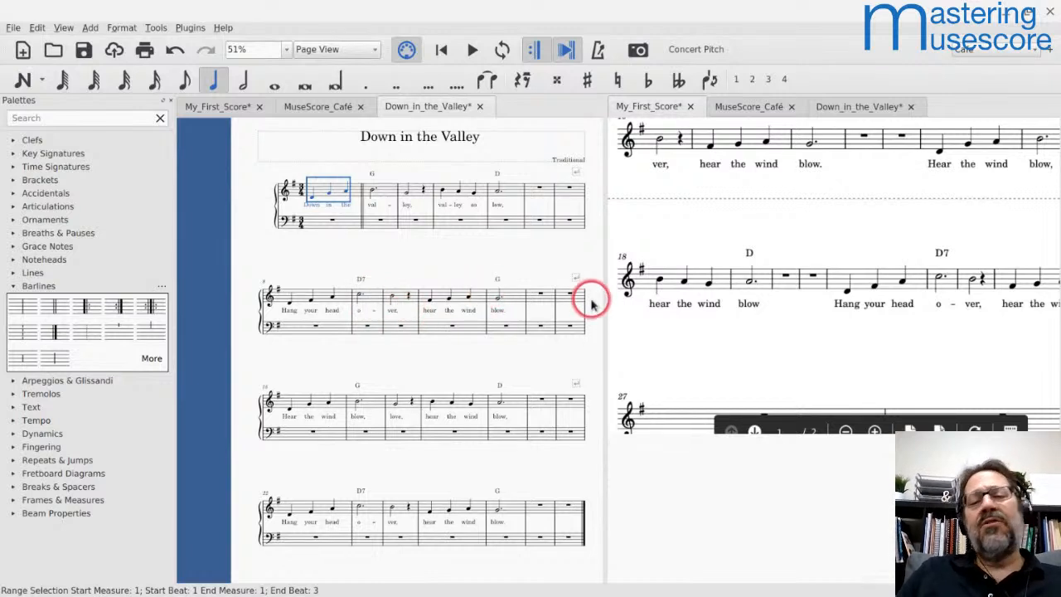
left_click(326, 401)
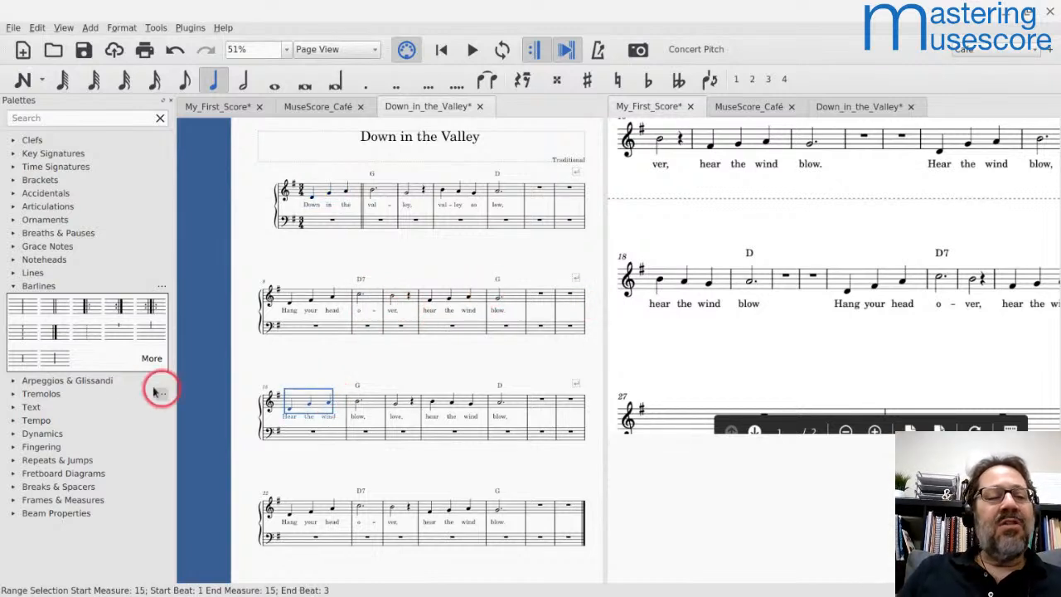
left_click(55, 315)
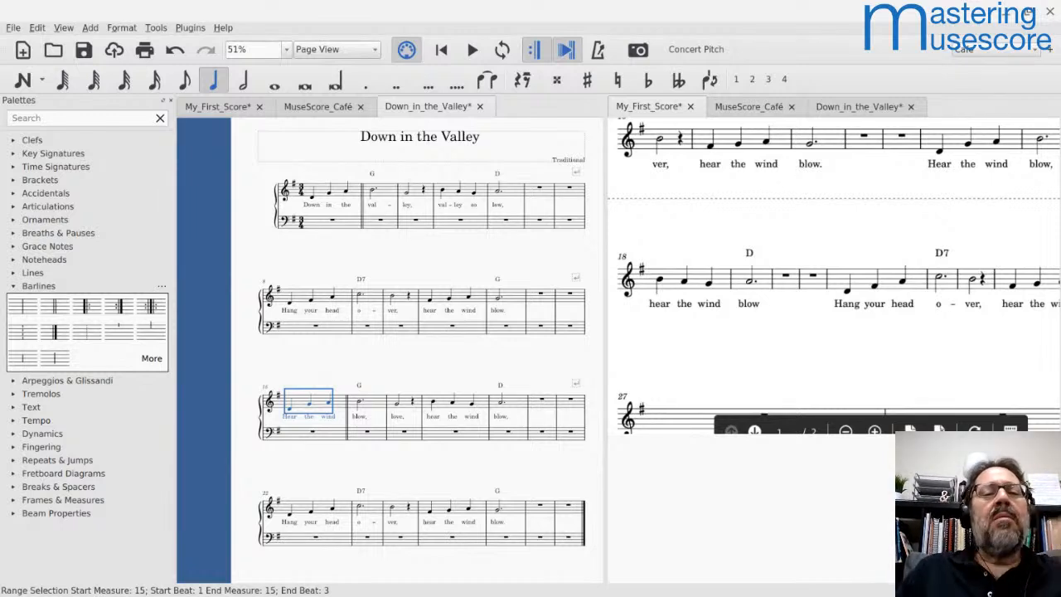
left_click(373, 189)
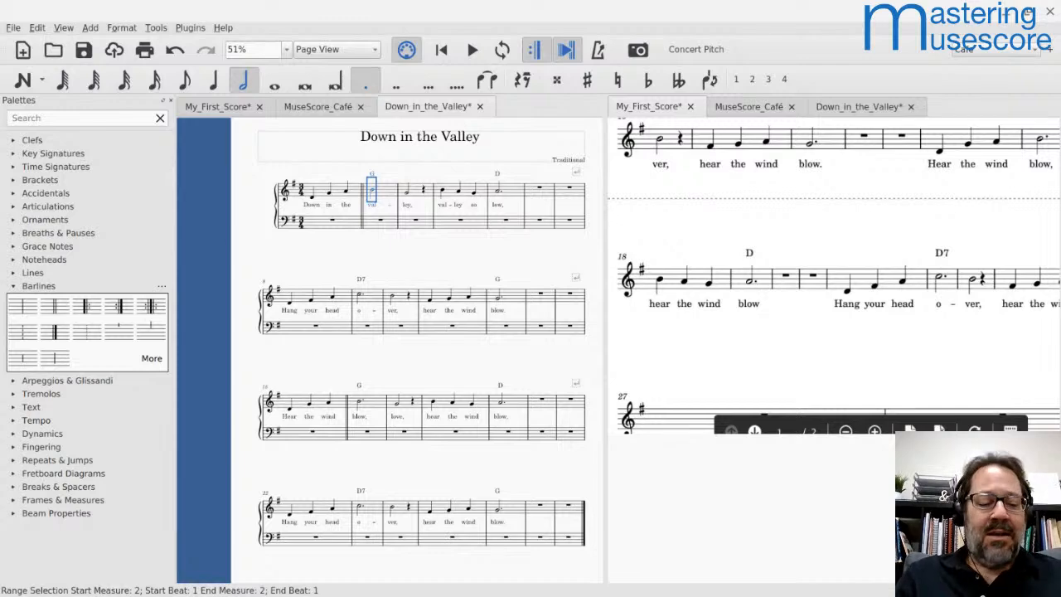
key("Escape")
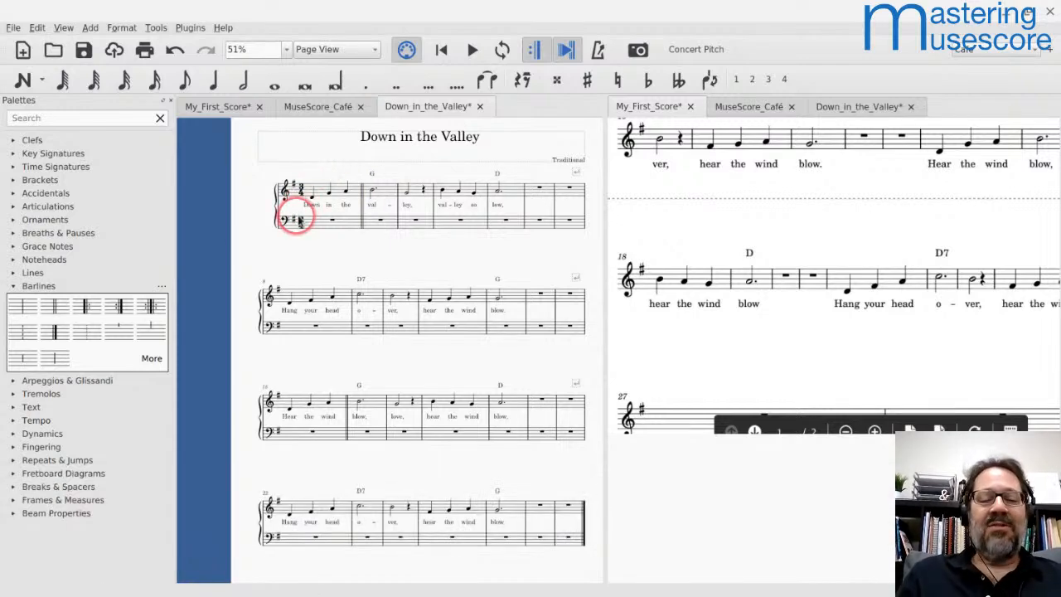
- Switch to the Down in the Valley PDF in the browser and read through its additional verses on both pages
scroll(300, 217, "down", 3, "ctrl")
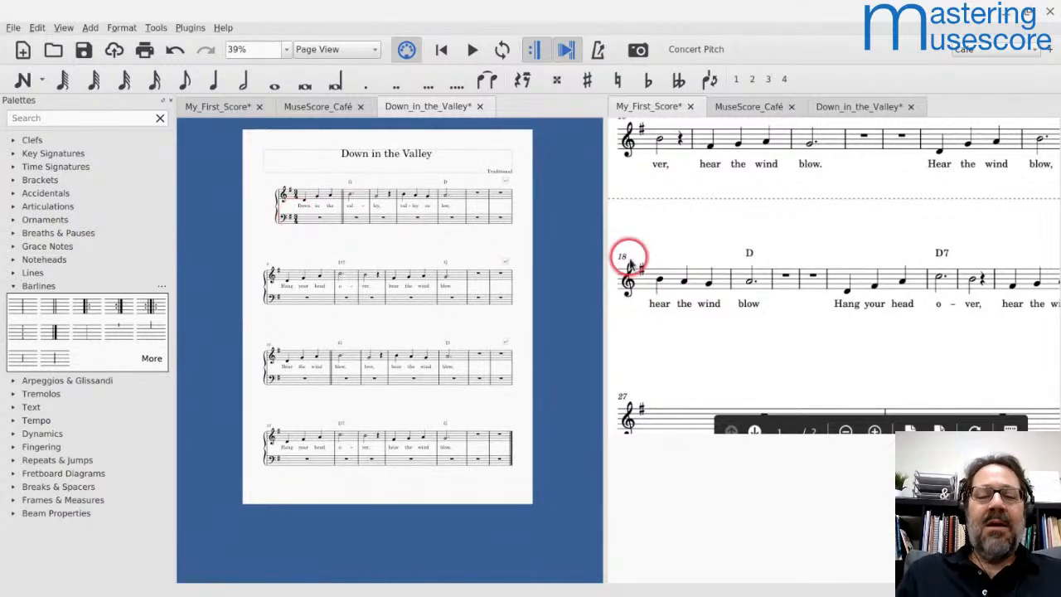
key("alt+Tab")
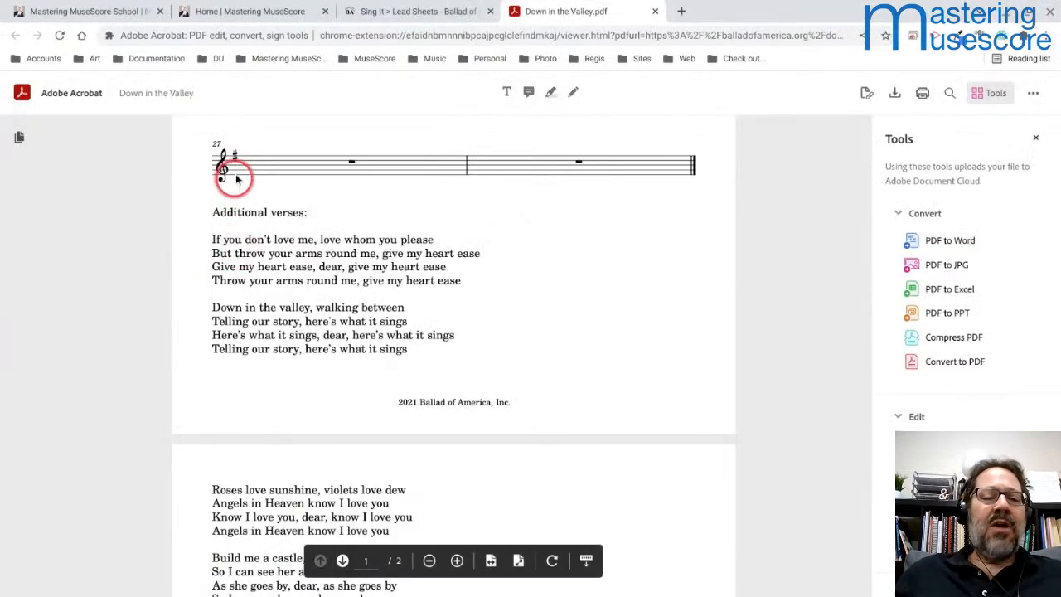
scroll(234, 224, "down", 2)
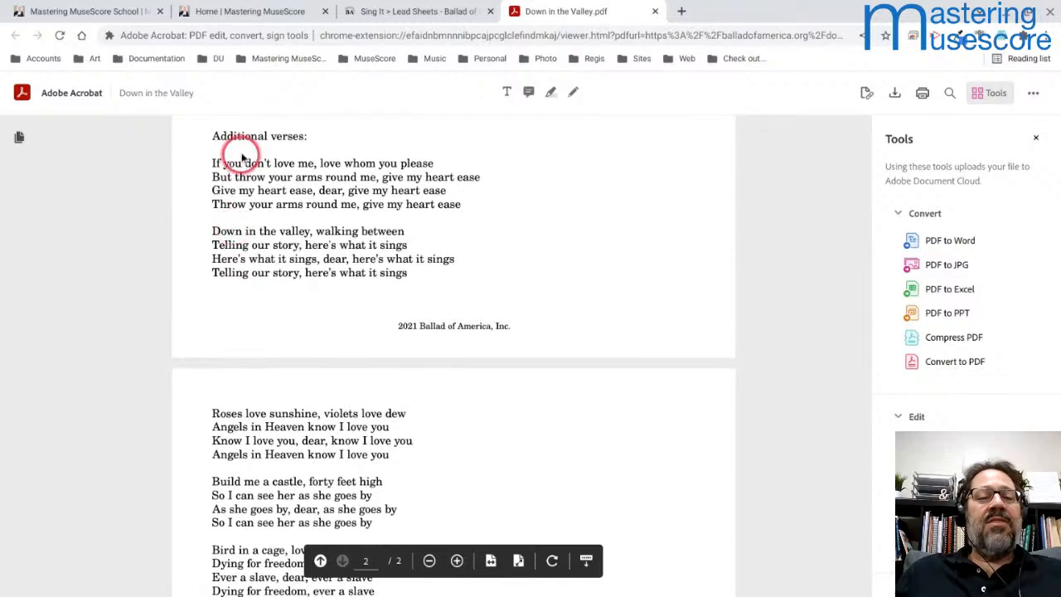
scroll(241, 154, "down", 5)
scroll(240, 153, "up", 4)
scroll(240, 154, "down", 6)
scroll(241, 153, "up", 8)
scroll(241, 153, "down", 2)
scroll(455, 358, "down", 5)
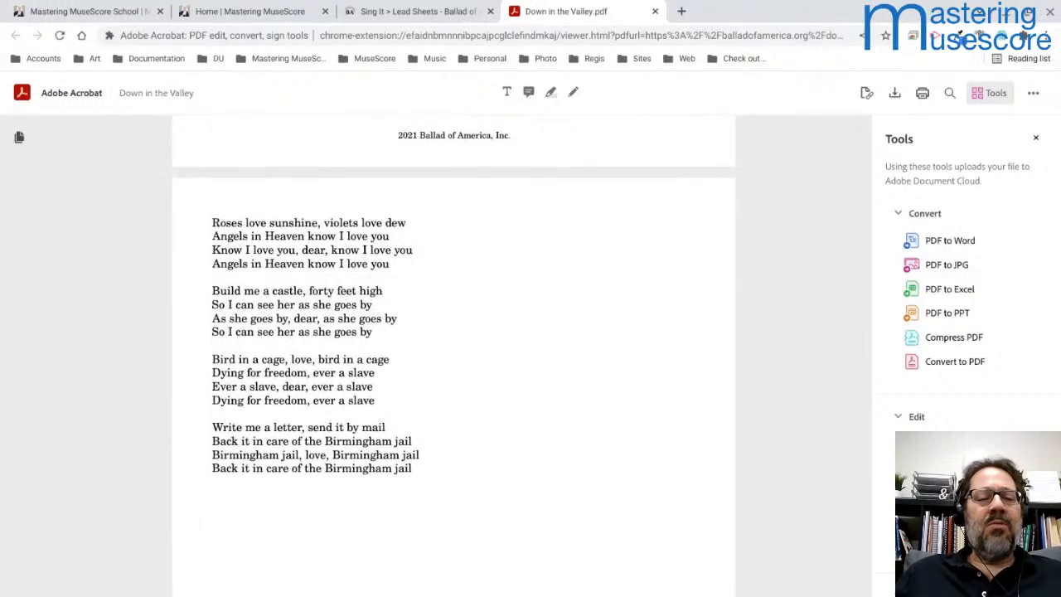
scroll(455, 358, "up", 5)
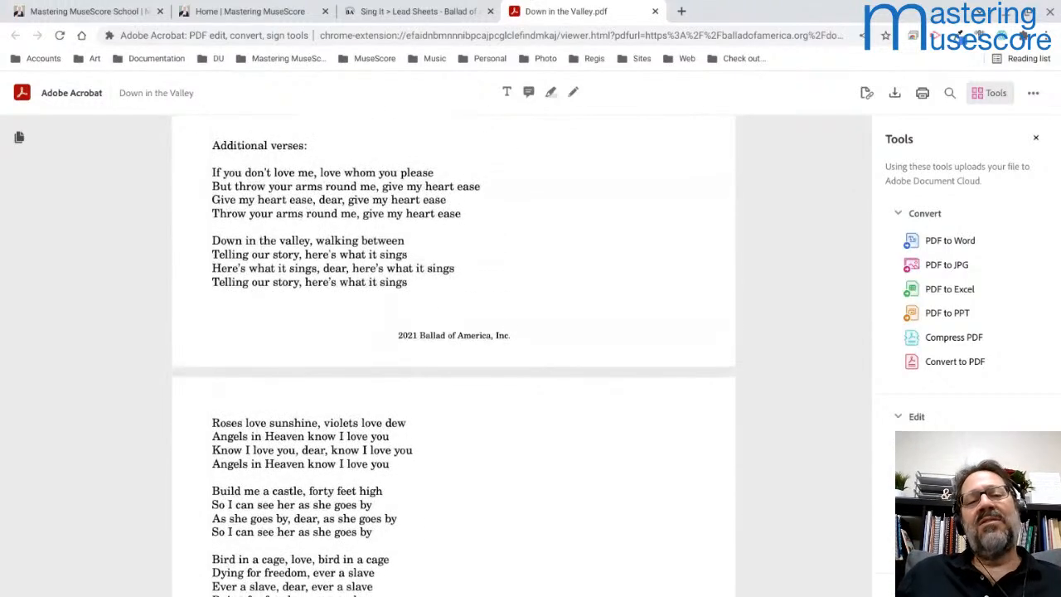
scroll(239, 240, "down", 5)
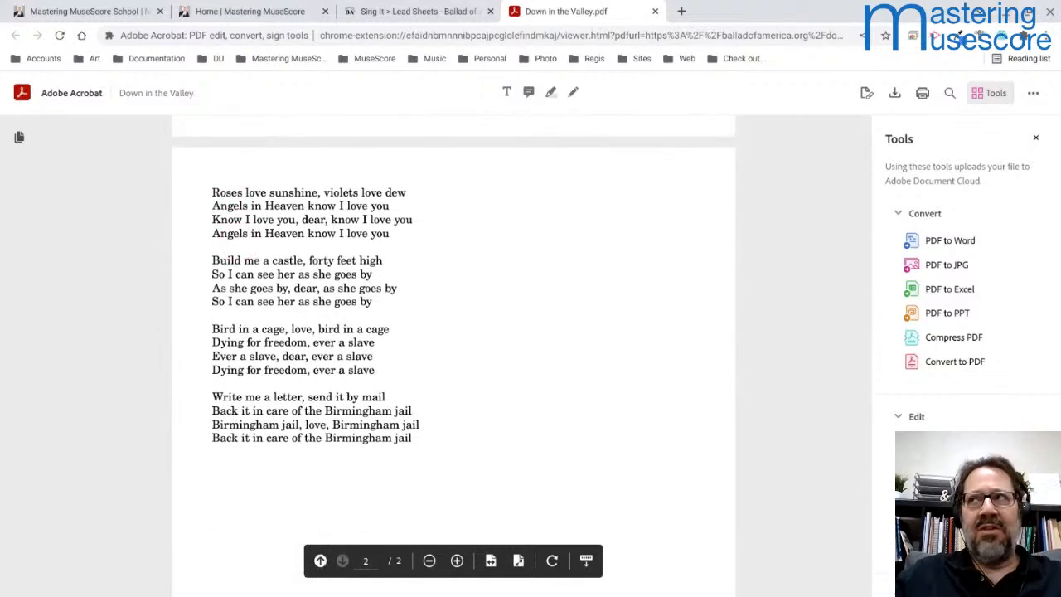
- Switch back to MuseScore and append a vertical frame below the last system of the score
key("alt+Tab")
left_click(269, 191)
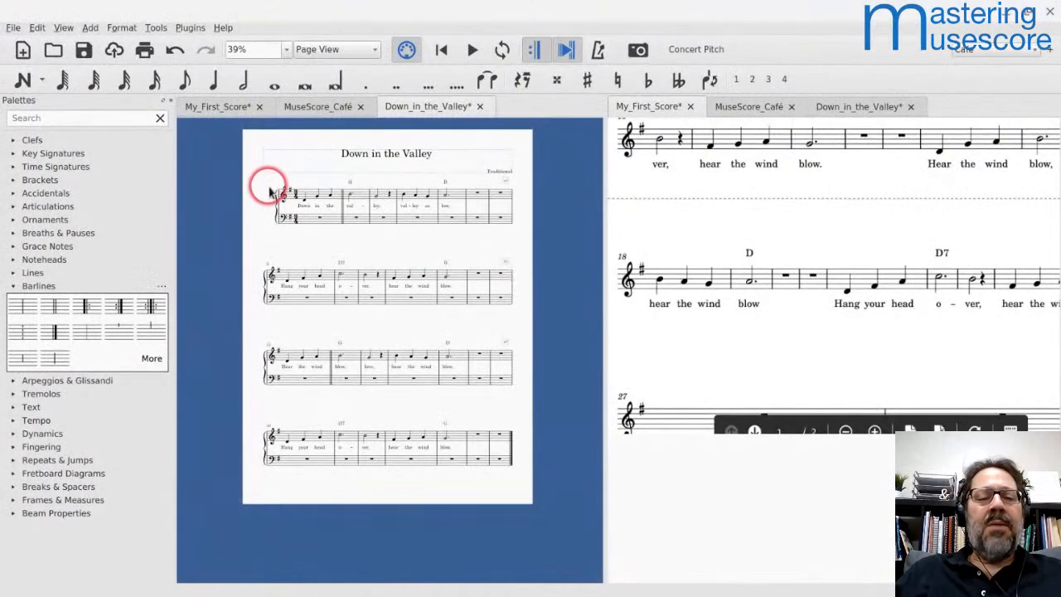
scroll(408, 400, "down", 3)
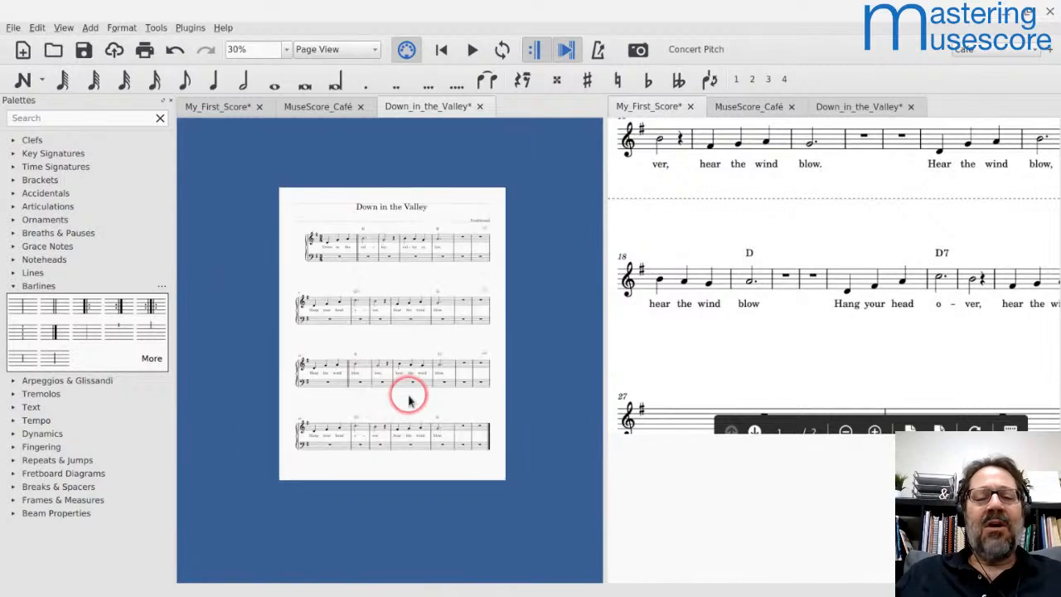
scroll(408, 400, "down", 5)
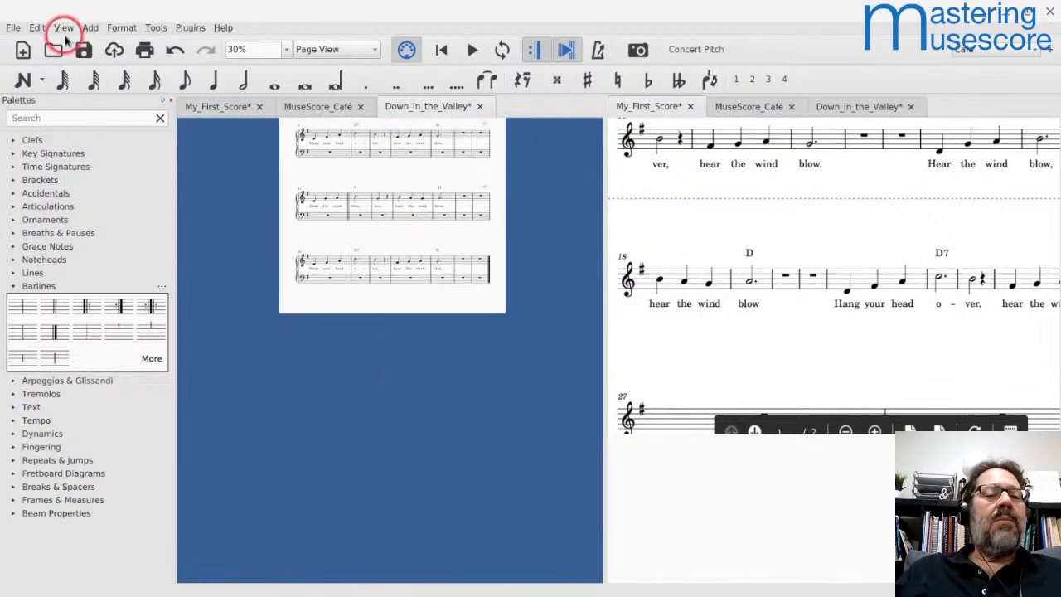
left_click(90, 29)
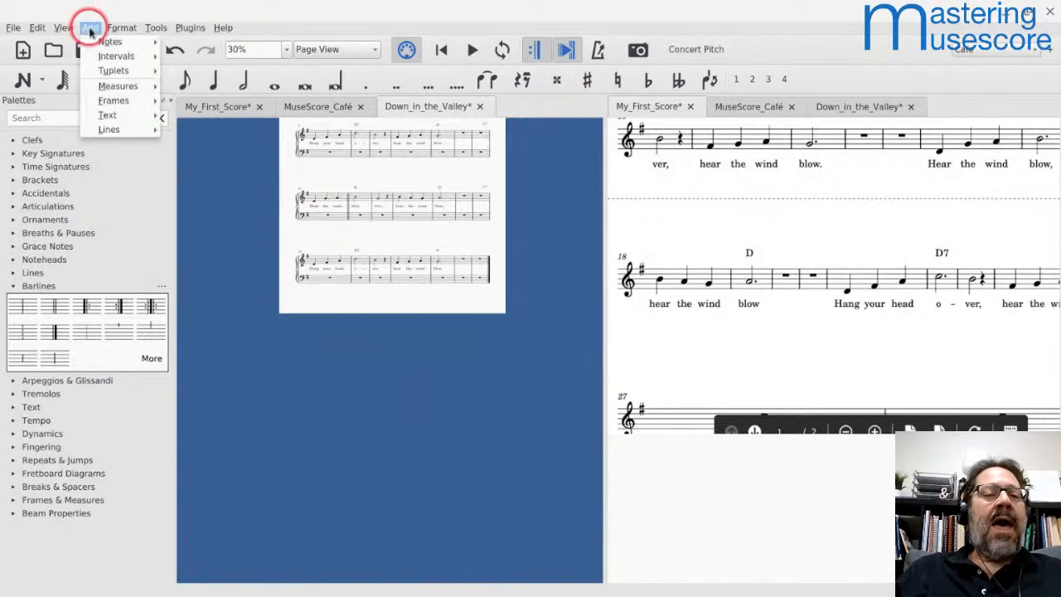
left_click(114, 100)
left_click(219, 148)
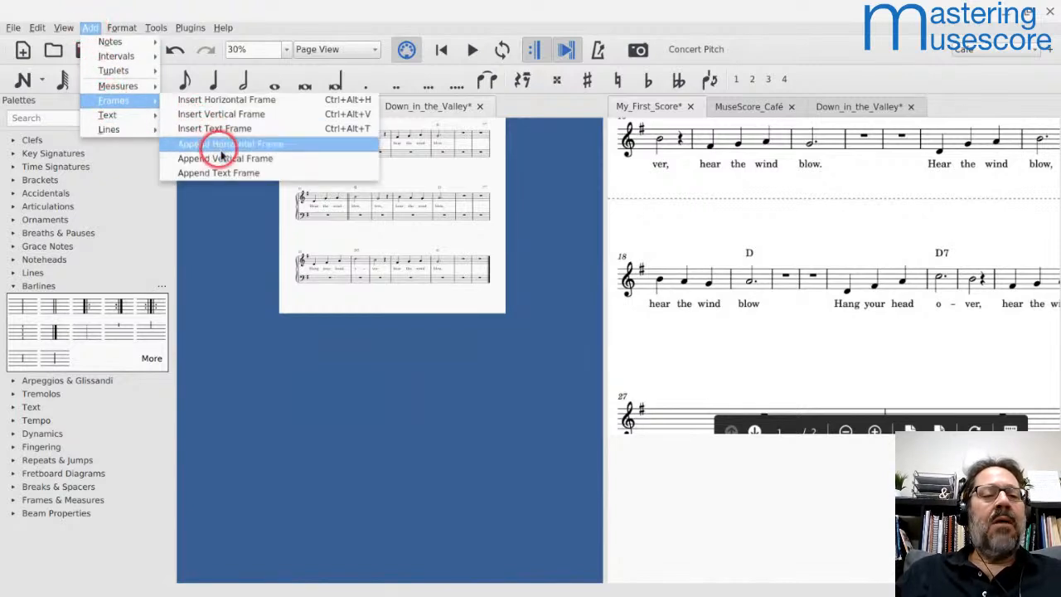
left_click(221, 159)
left_click(323, 280)
- Turn off the side-by-side document display and select the empty vertical frame at the end of the score
scroll(323, 282, "up", 2)
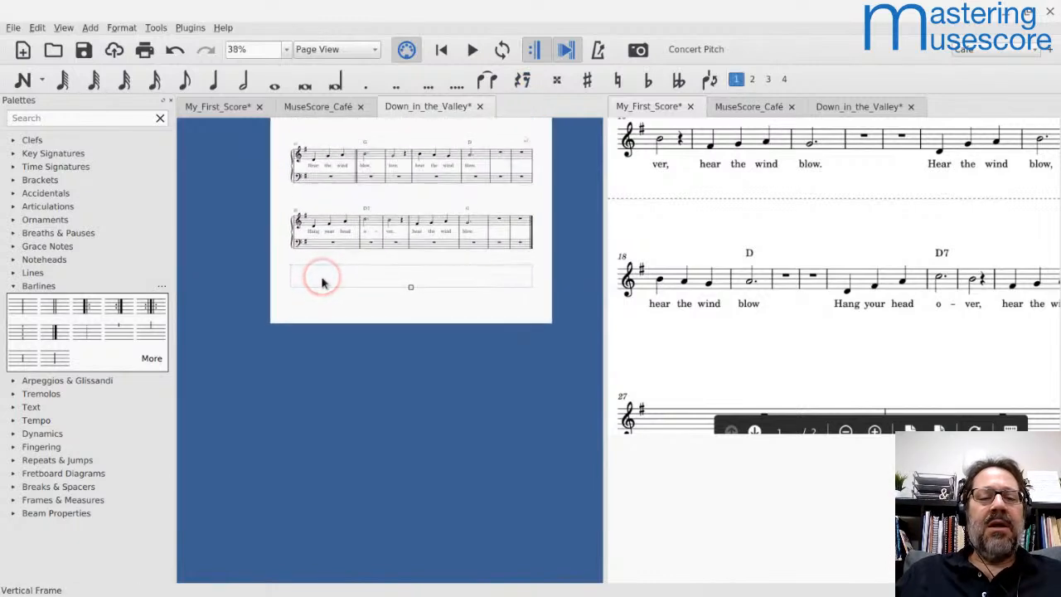
scroll(323, 282, "up", 1)
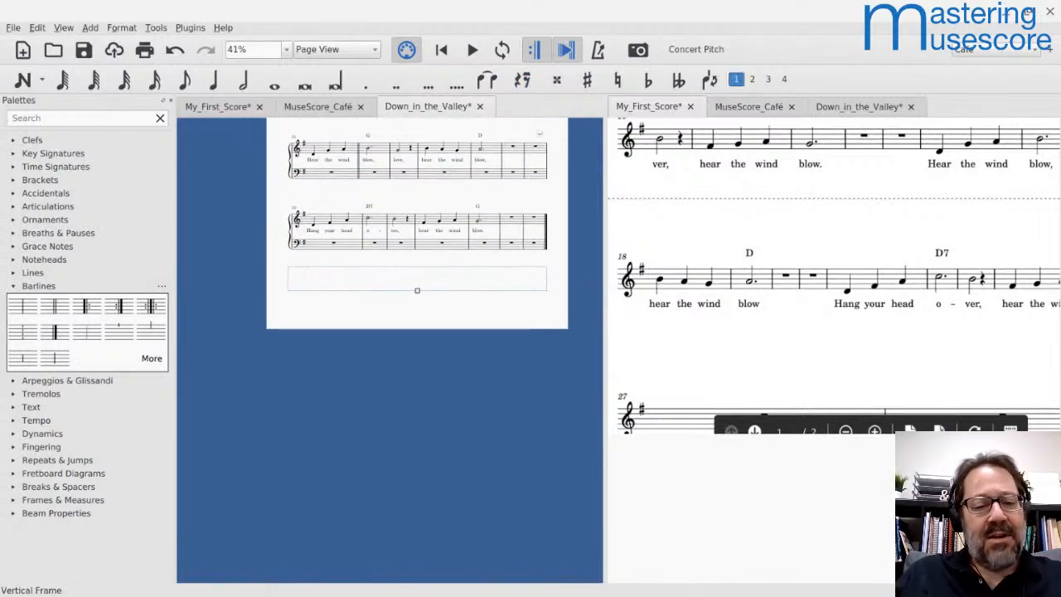
scroll(330, 278, "up", 2)
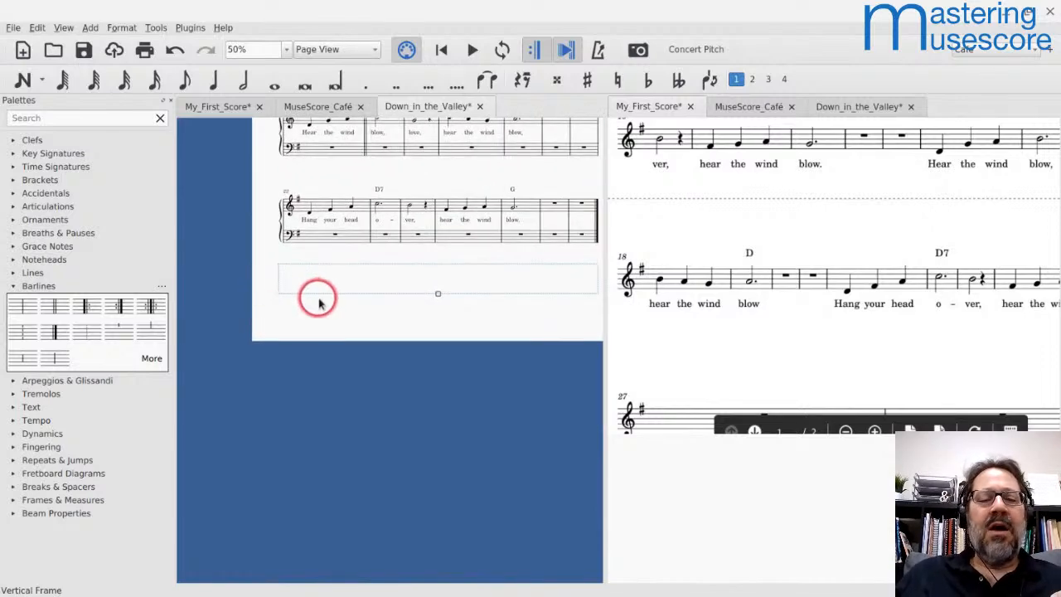
scroll(315, 296, "right", 1)
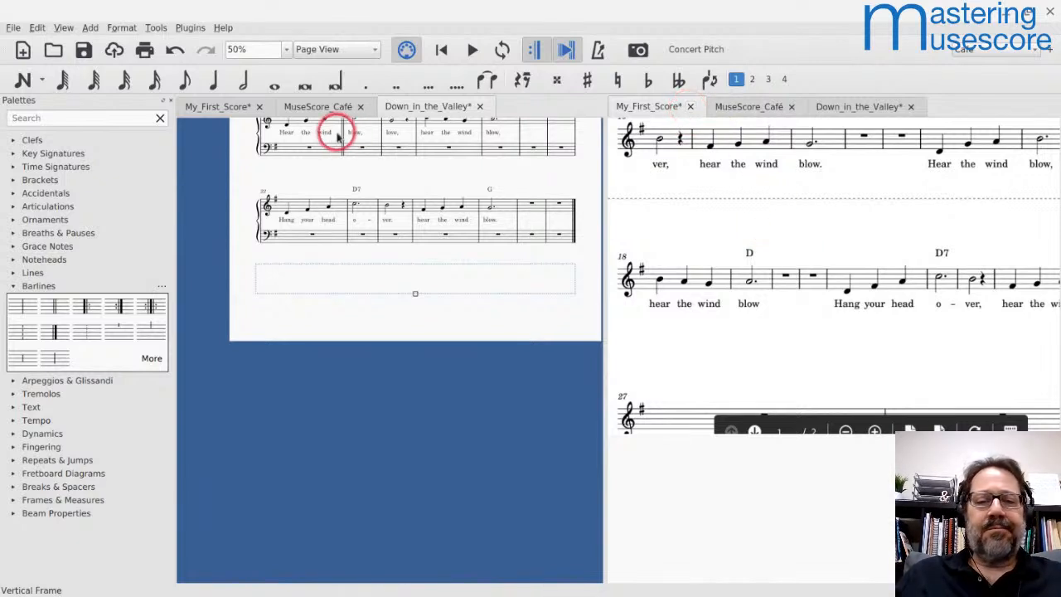
left_click(64, 32)
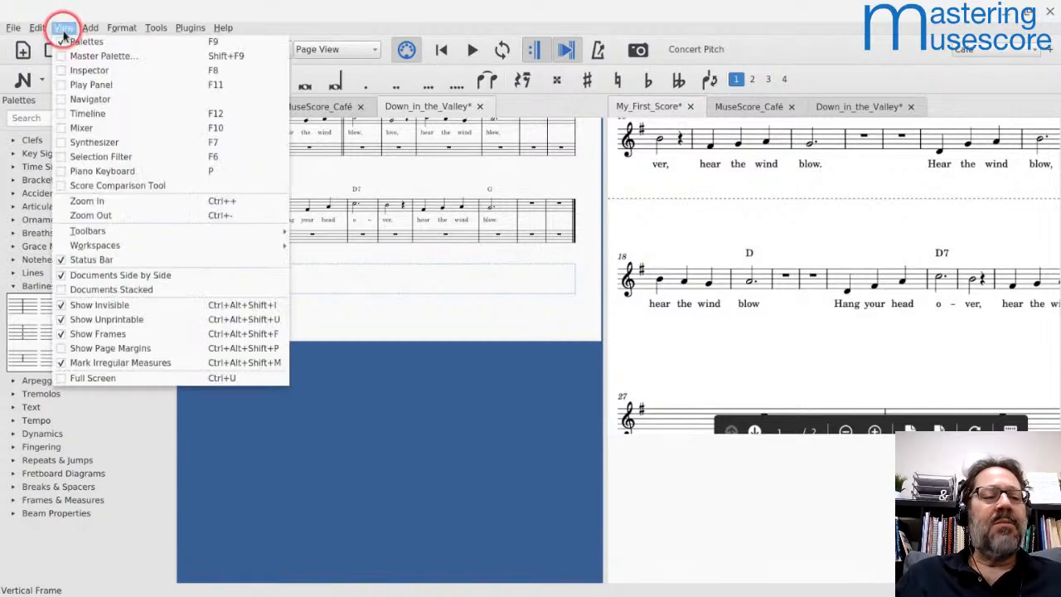
left_click(88, 277)
left_click(308, 286)
scroll(308, 286, "up", 5)
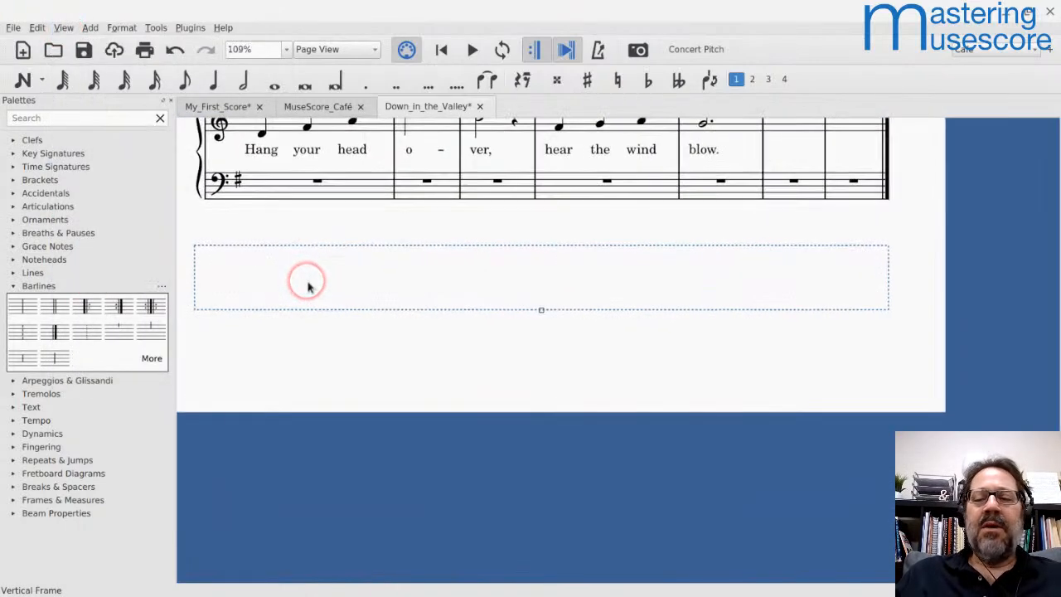
left_click_drag(581, 332, 516, 390)
left_click(303, 257)
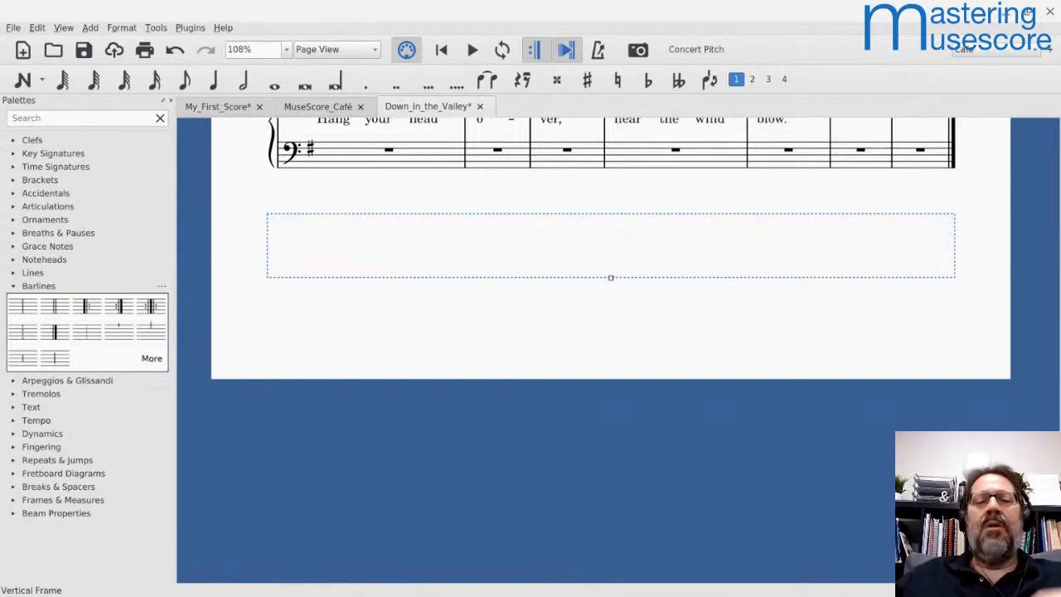
- Add a text element to the empty vertical frame below the last system
left_click(295, 229)
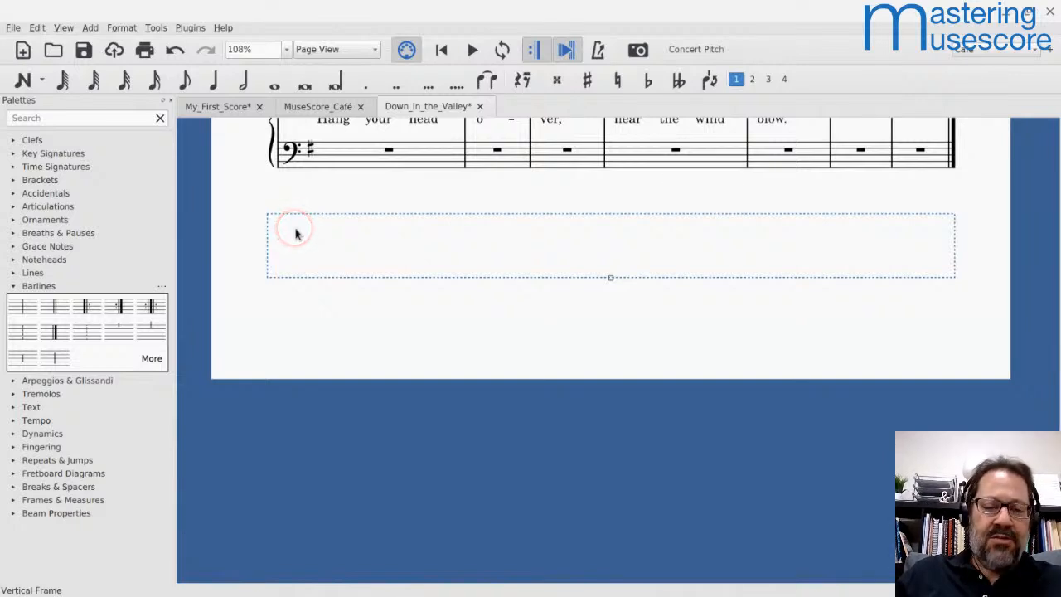
right_click(295, 232)
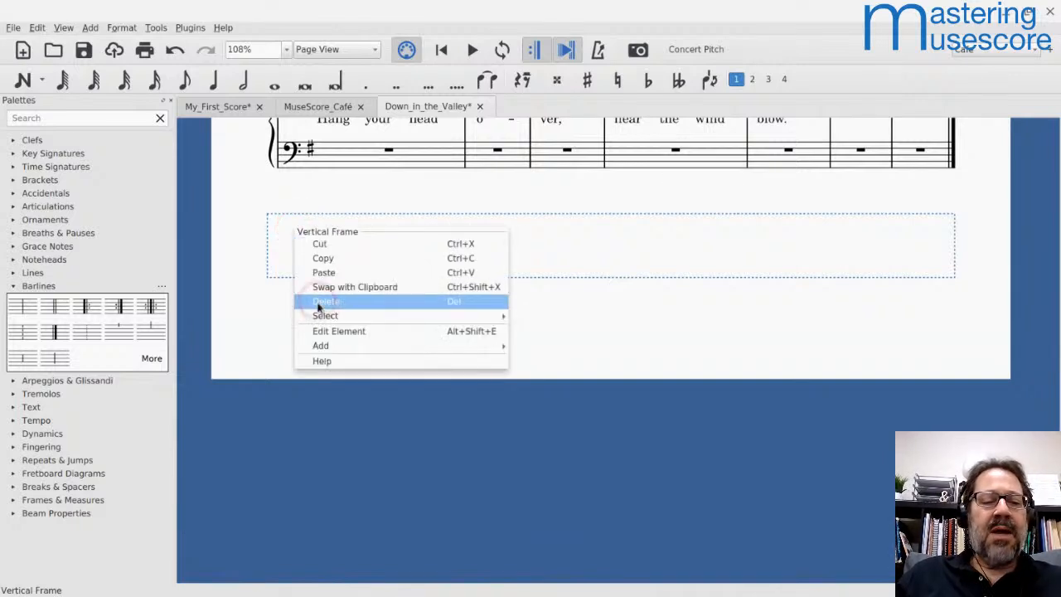
left_click(329, 345)
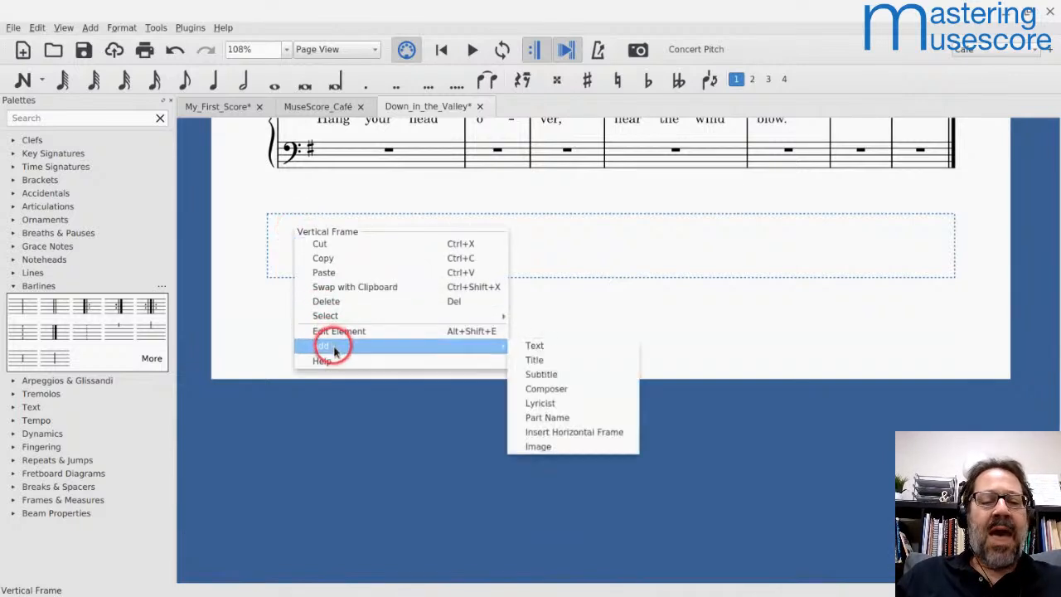
left_click(535, 346)
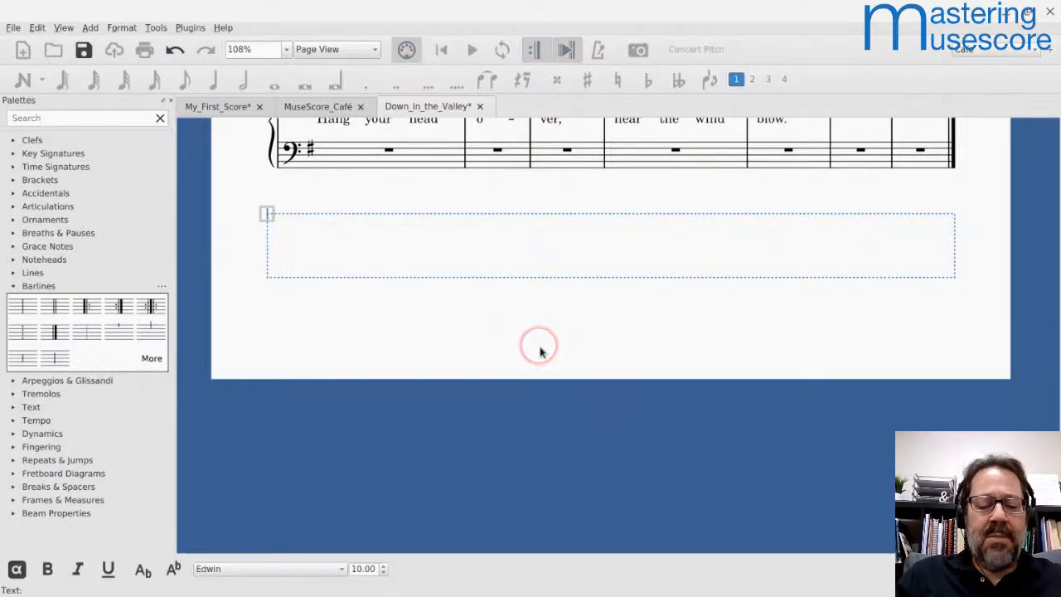
- Check the first additional verse in the browser PDF and enter "If you don't love me, love whom you please," in the frame's text
key("alt+Tab")
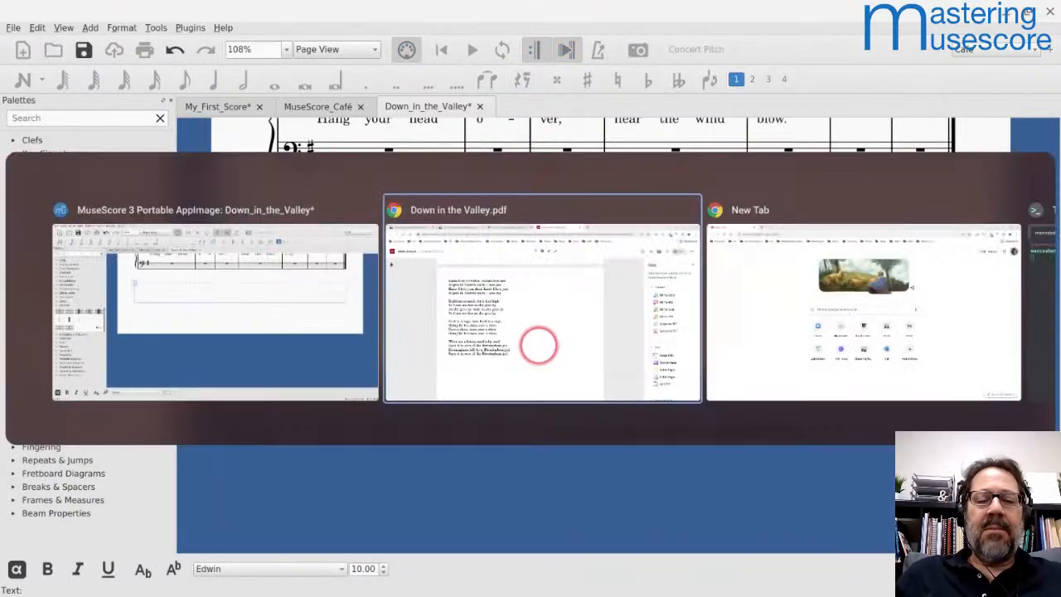
scroll(267, 241, "up", 1)
scroll(267, 242, "up", 3)
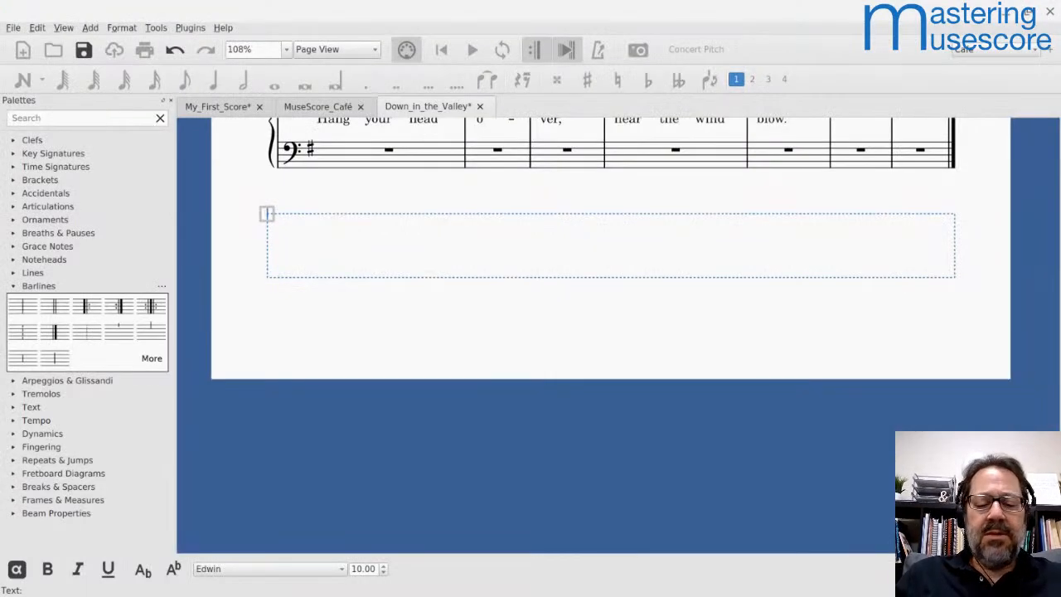
type("If yo")
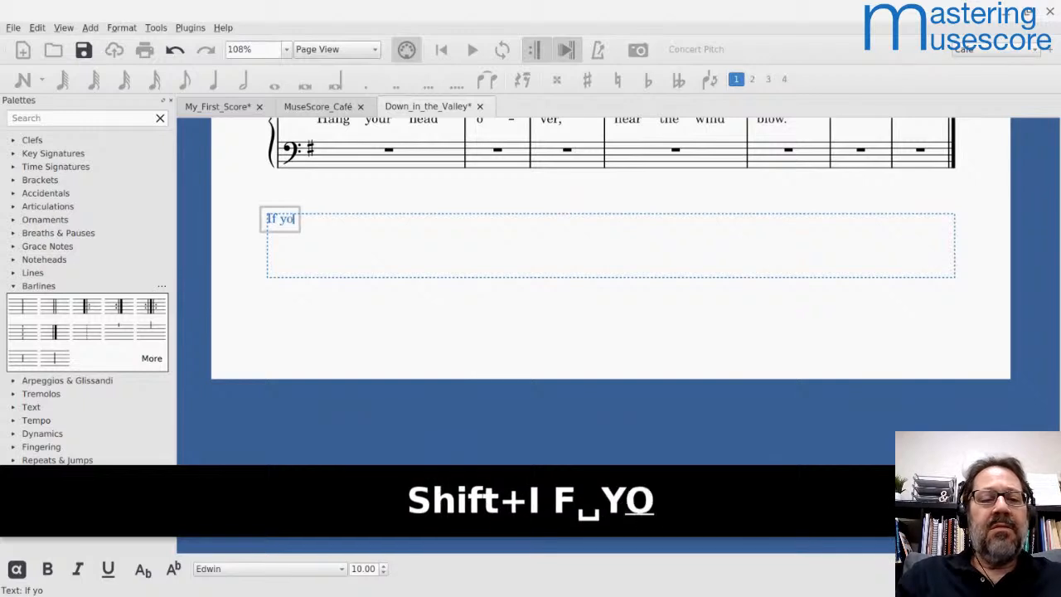
type("u don't ")
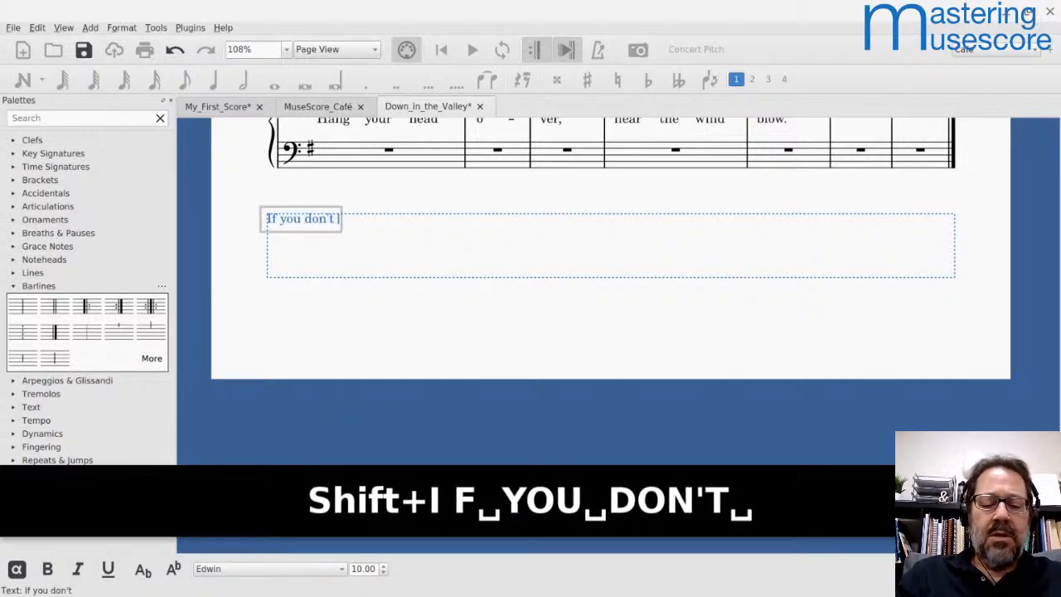
type("love me, love whom")
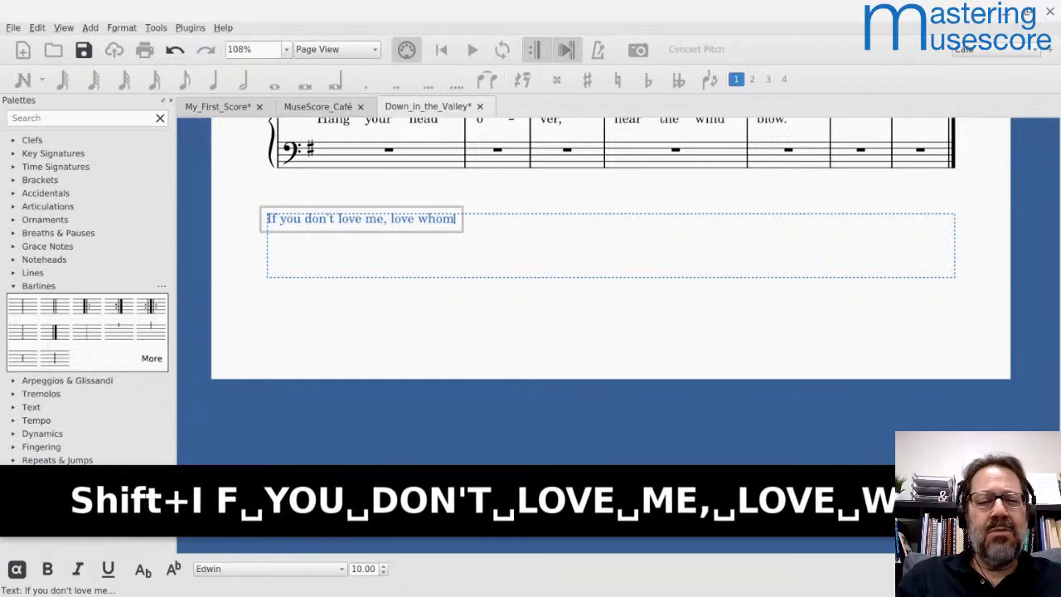
type(" you please,")
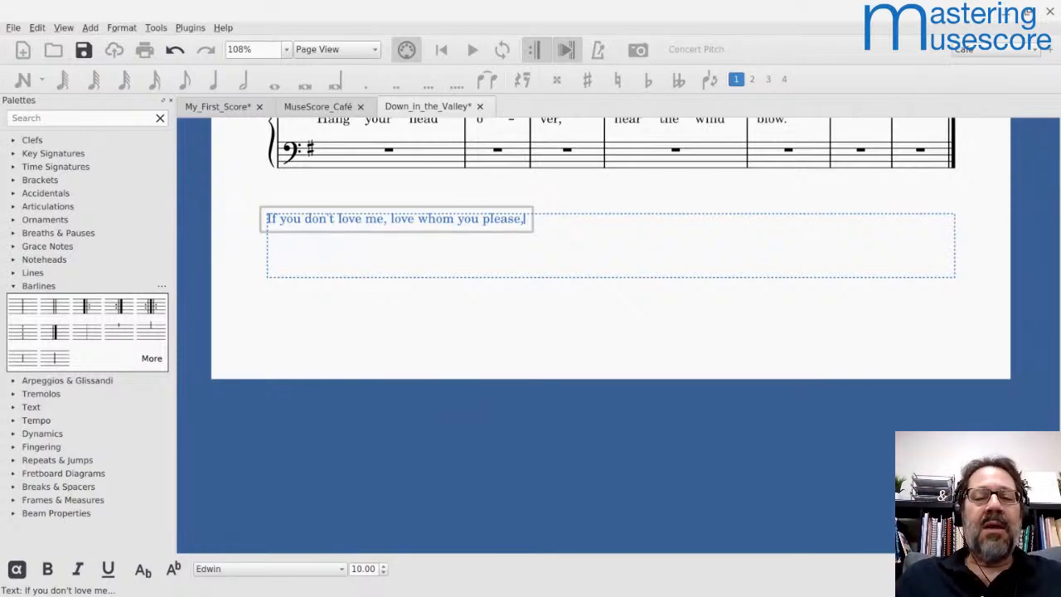
- Begin the second line of the verse with "But throw your arm 'round", including the apostrophe before "round"
key("Return")
type("But t")
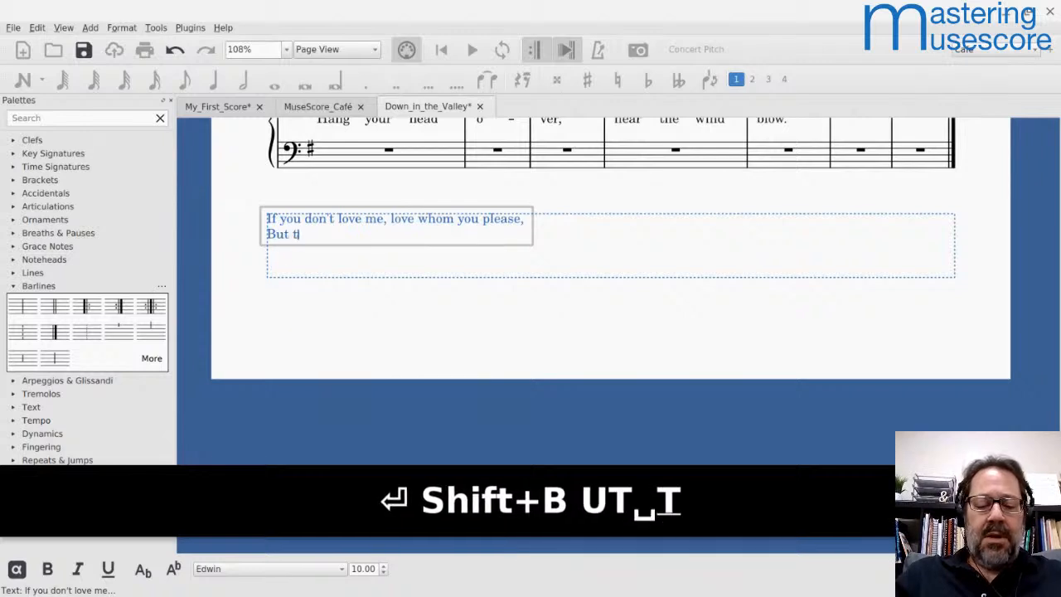
type("hrow your ")
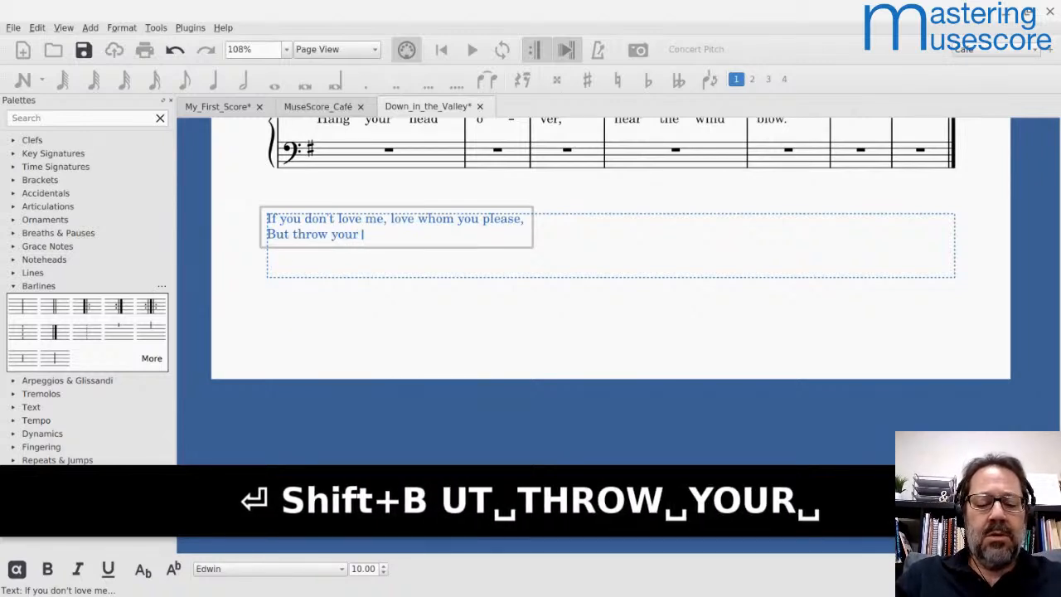
type("arm round")
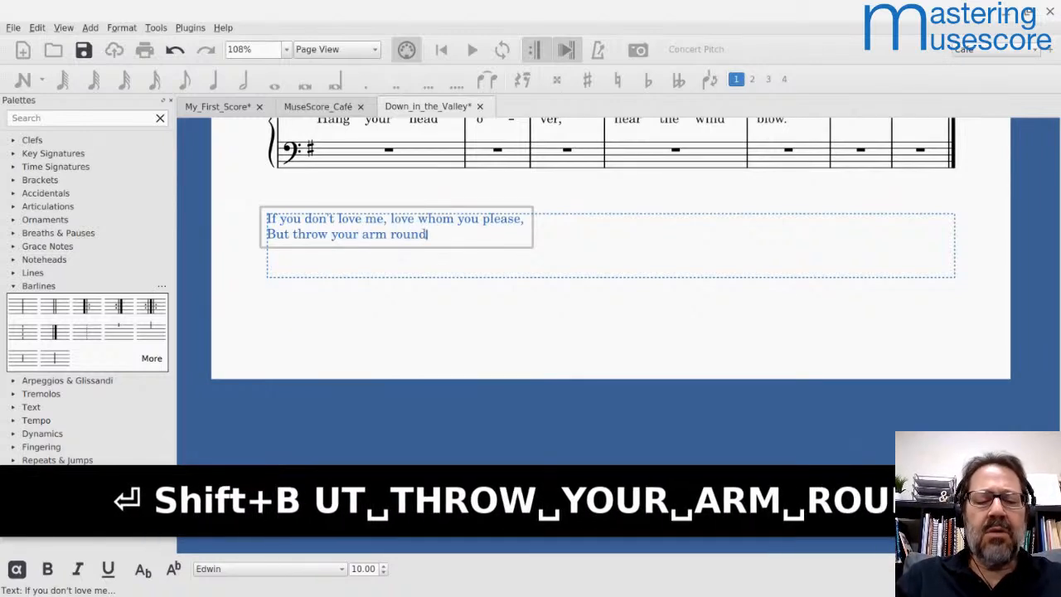
key("Left")
key("Left")
key("Left")
key("Left")
key("Left")
type("'")
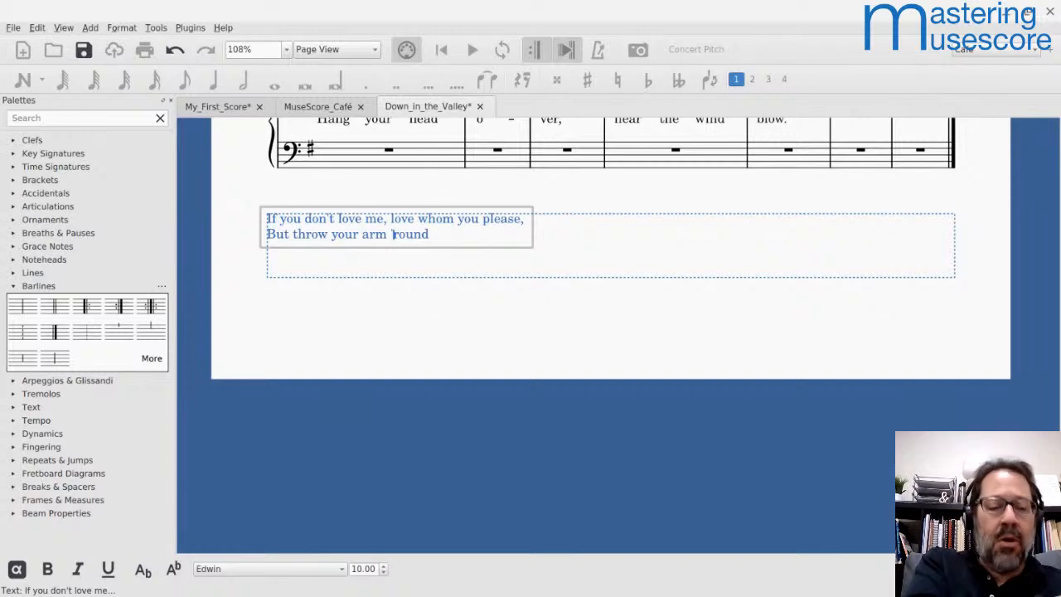
key("End")
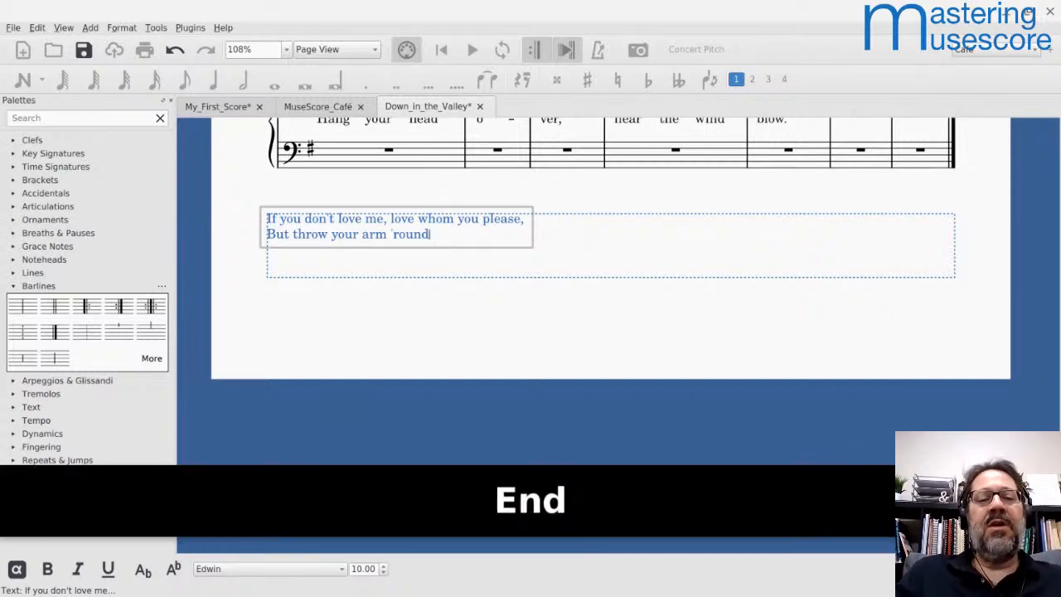
- Complete the verse's second line with "me, give my heart ease."
type("me, give my hearft")
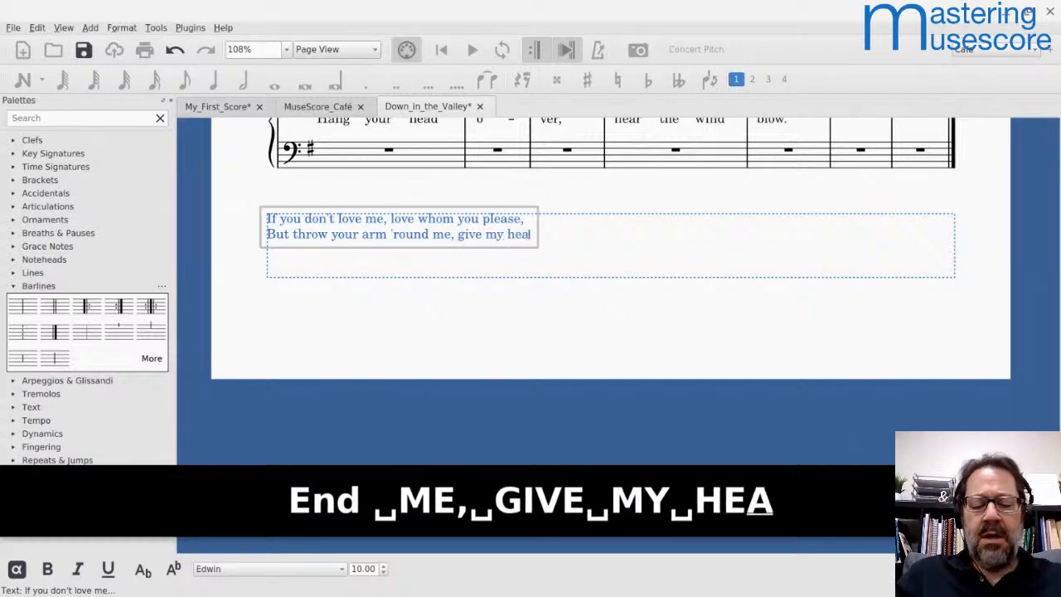
key("BackSpace")
key("BackSpace")
key("BackSpace")
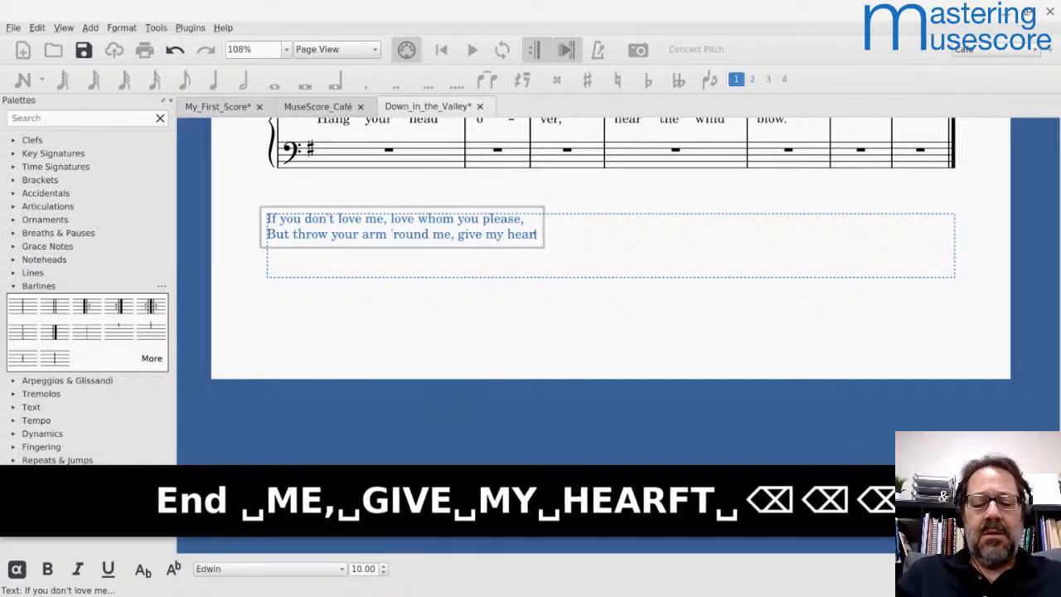
type("t ease.")
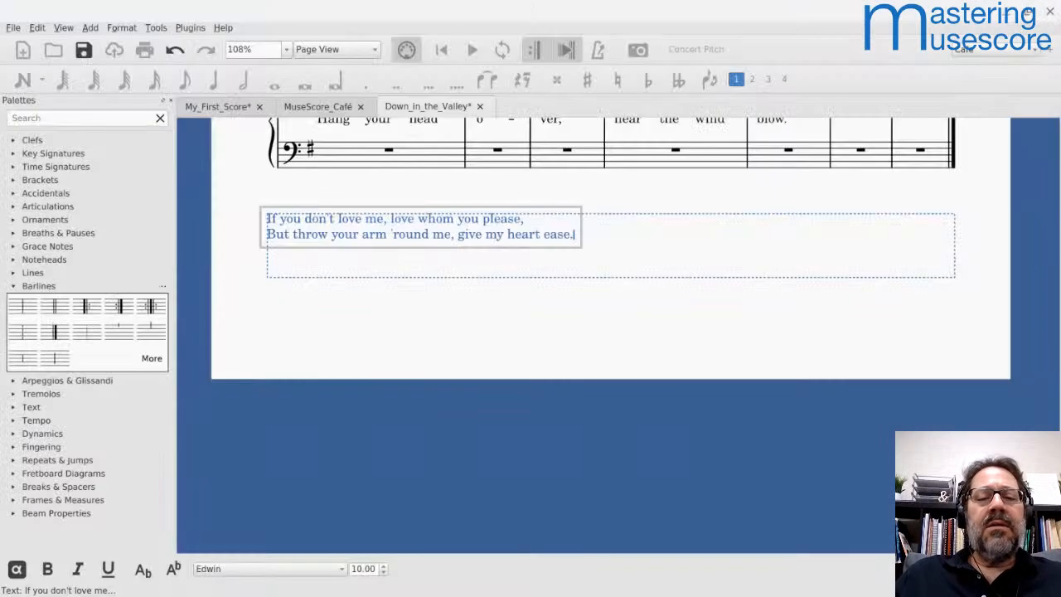
- Add the third line "Give my heart ease, dear, give my heart ease," to the verse
key("Return")
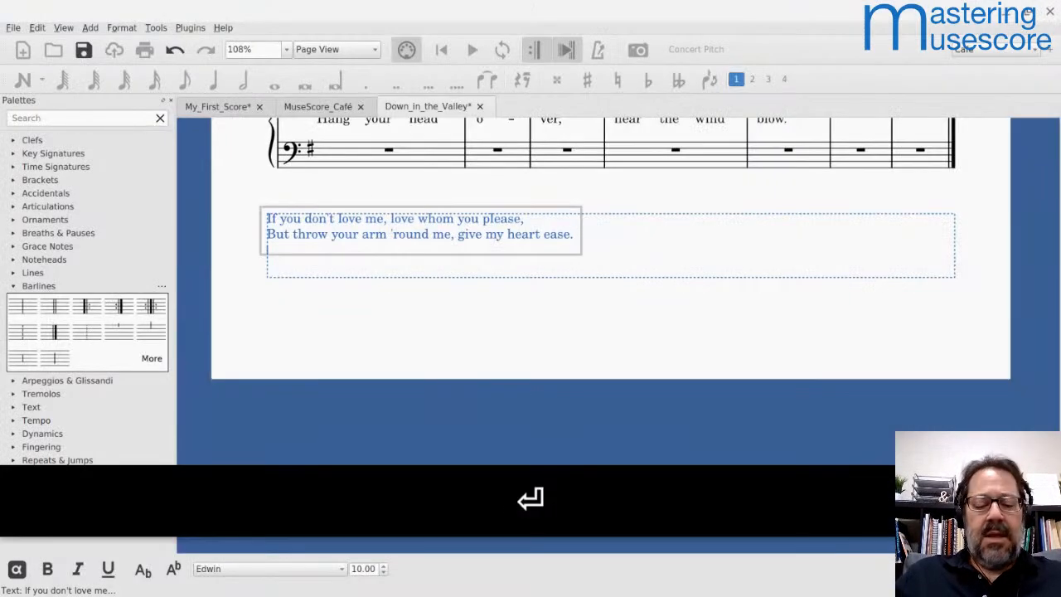
type("Give my heart ease,")
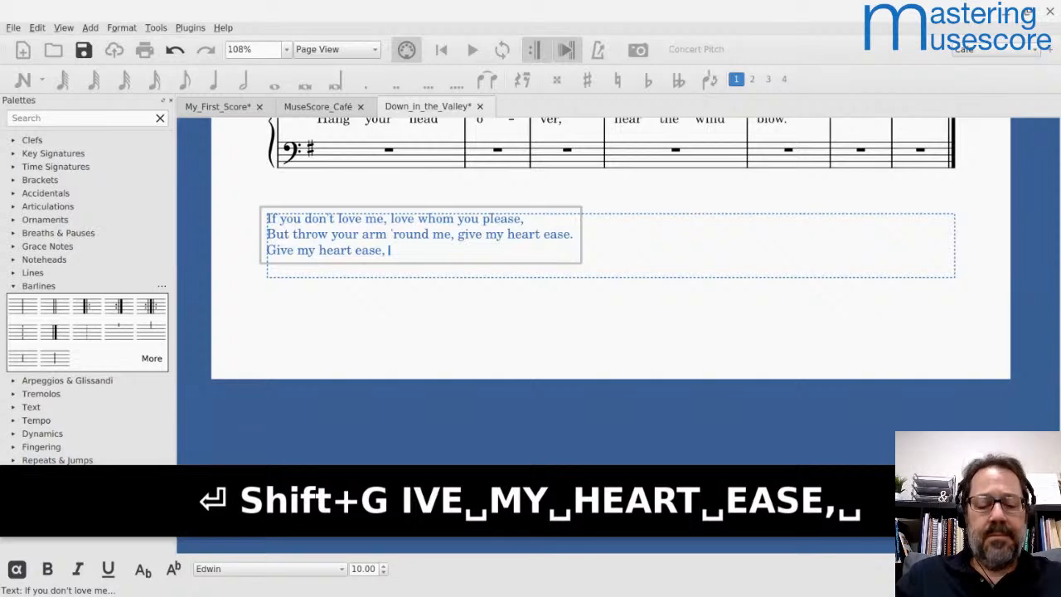
type("dear, give my heart ea")
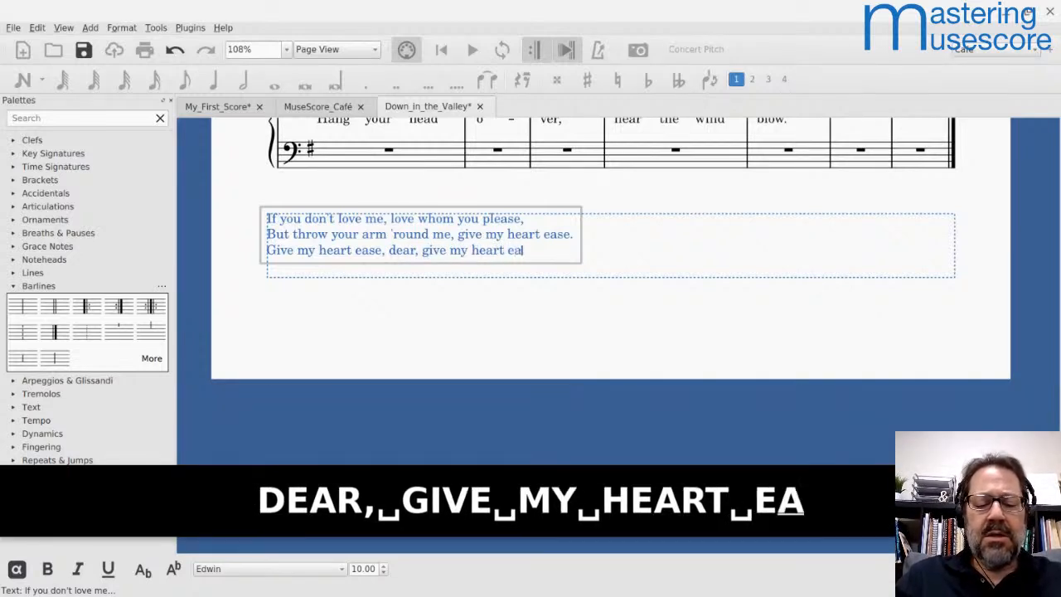
type("se,")
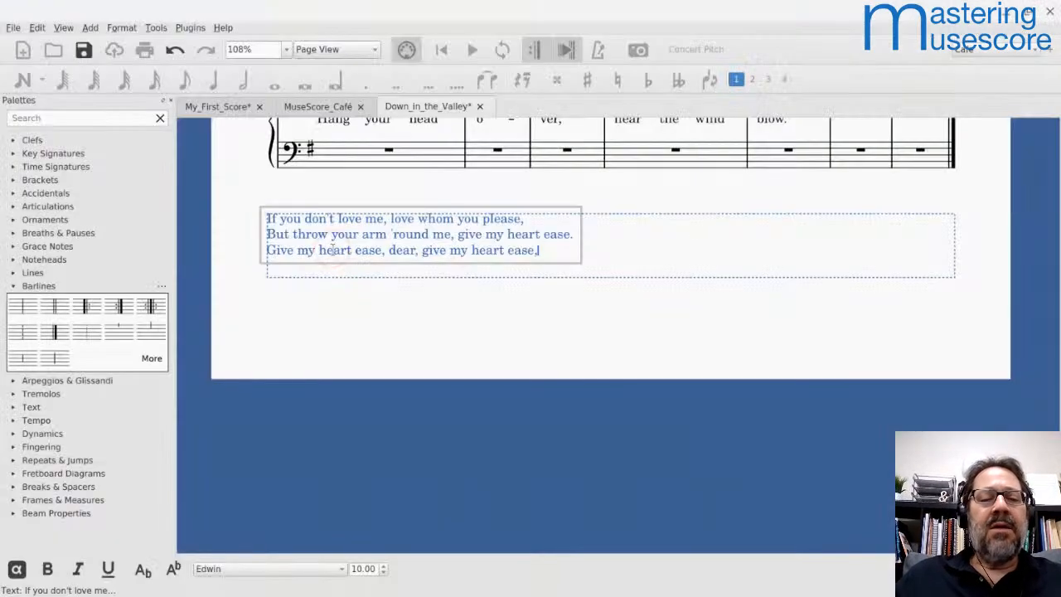
- Start a fourth line in the verse and copy "throw your arm 'round me, give my heart ease." from the second line
key("Return")
key("Up")
key("Up")
key("End")
key("ctrl+shift+Left")
key("ctrl+shift+Left")
key("ctrl+shift+Left")
key("ctrl+shift+Left")
key("ctrl+shift+Left")
key("ctrl+shift+Left")
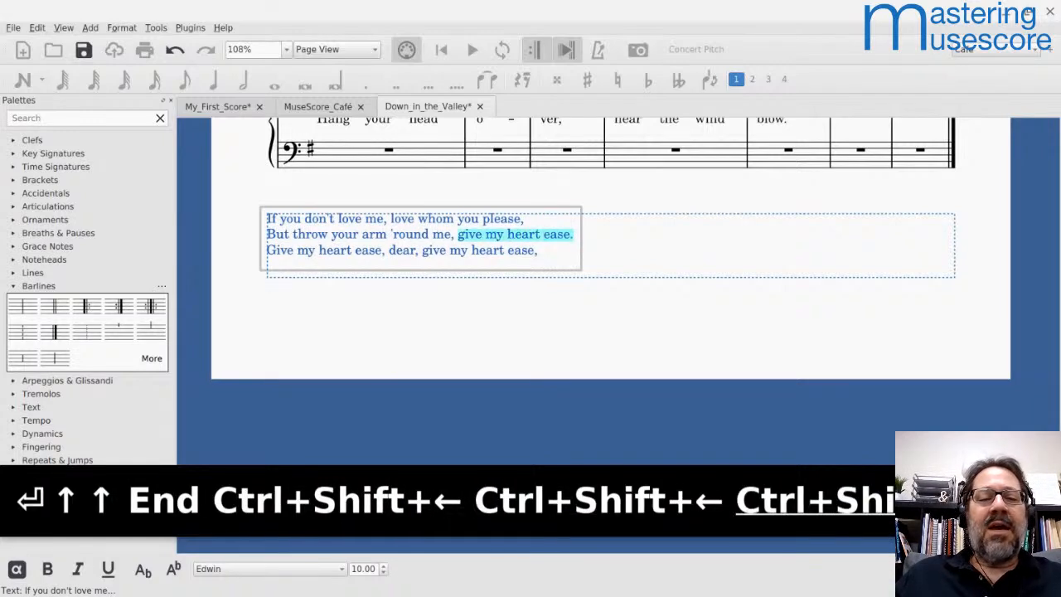
key("ctrl+shift+Left")
key("ctrl+shift+Left")
key("ctrl+shift+Left")
key("ctrl+c")
- Paste the copied phrase as the fourth line, capitalize its first word as "Throw", and finish editing the verse text
key("Down")
key("Down")
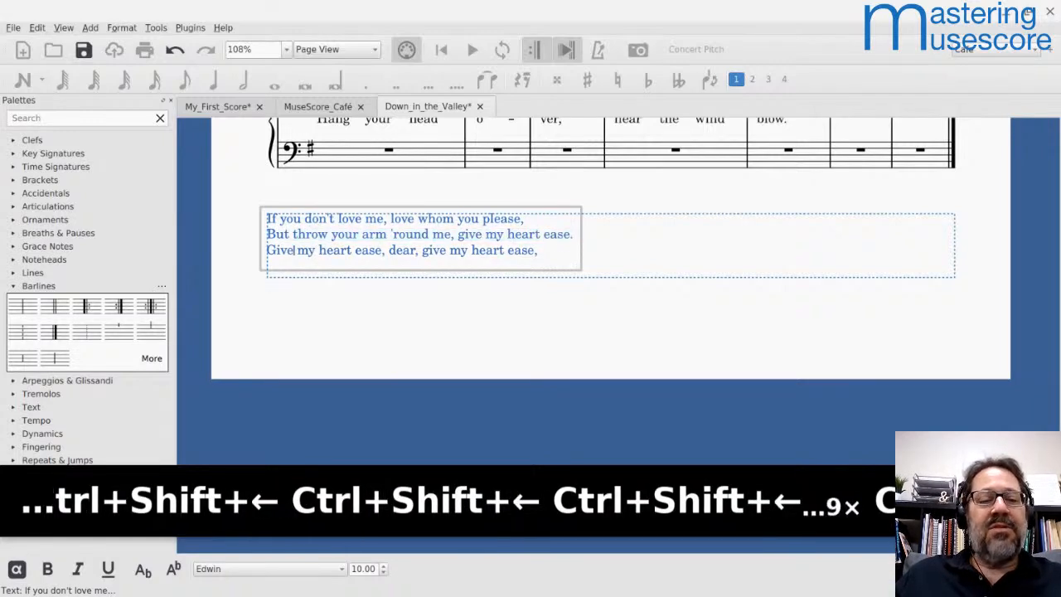
key("ctrl+v")
key("Home")
key("shift+Right")
type("T")
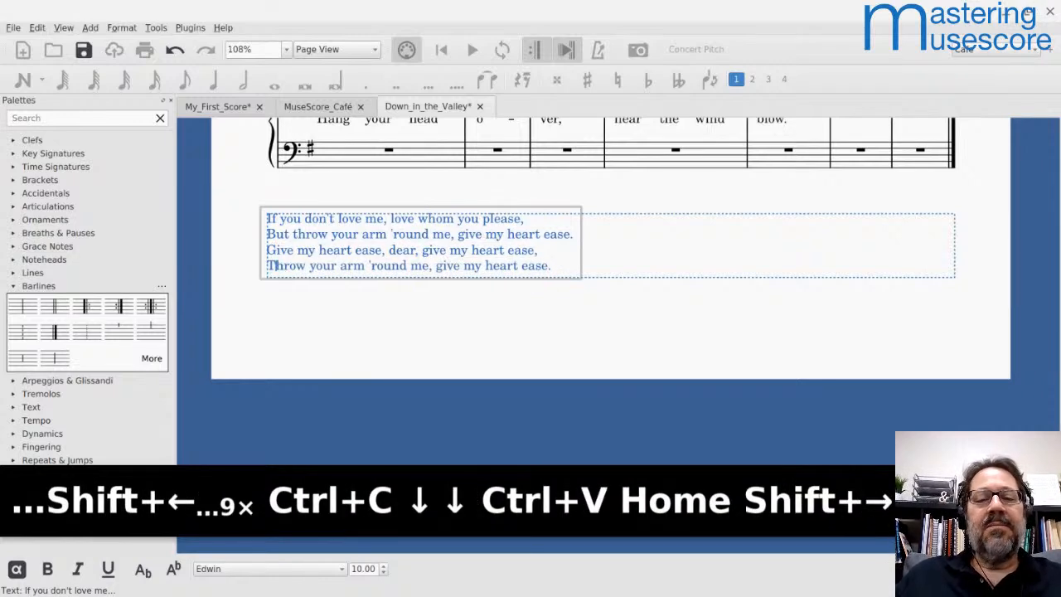
key("Escape")
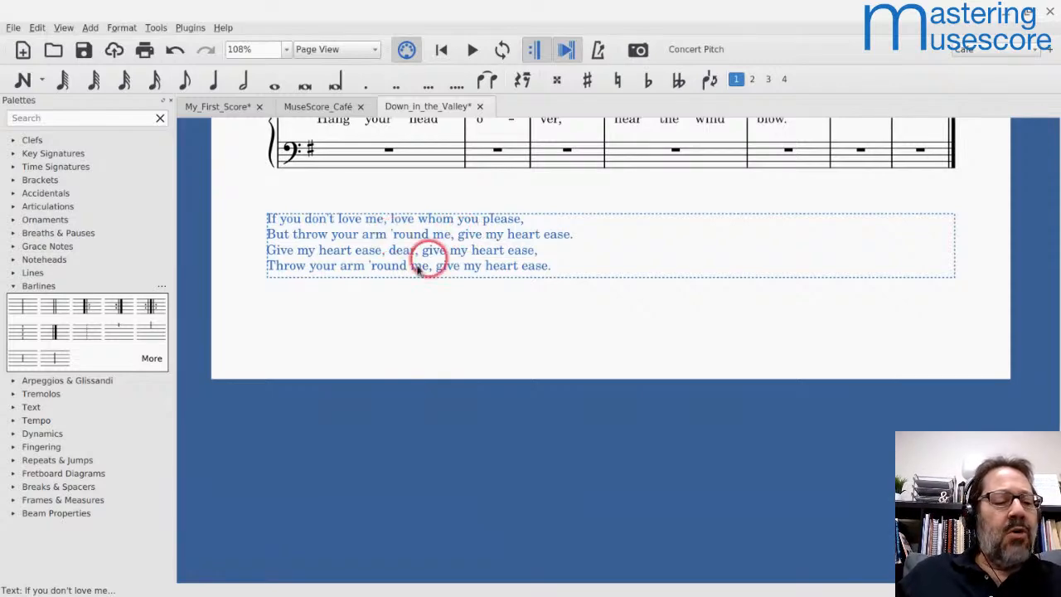
- Switch to the Down in the Valley PDF in the browser and look over the remaining additional verses
key("alt+Tab")
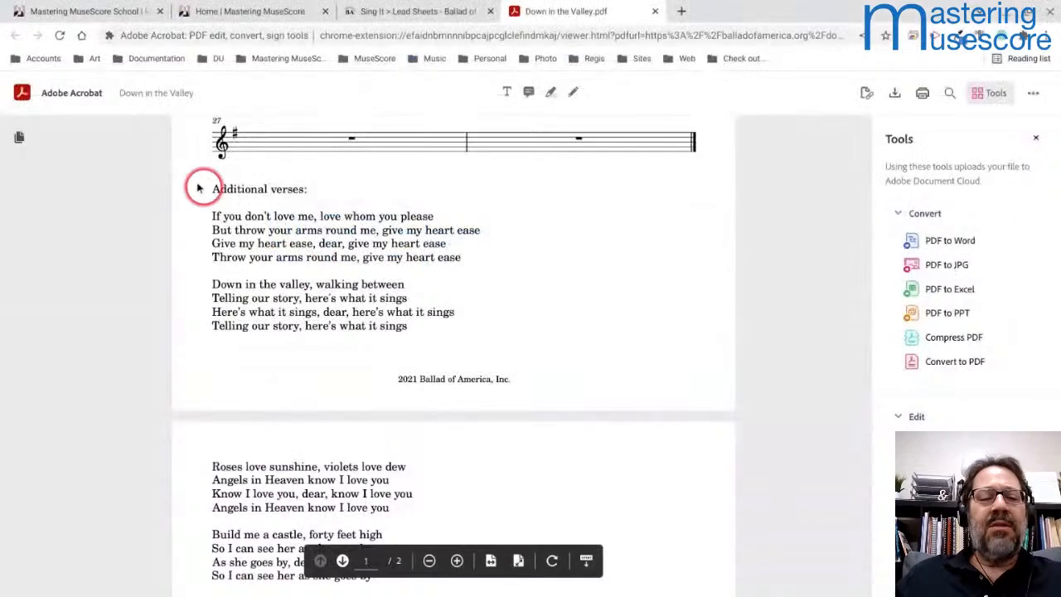
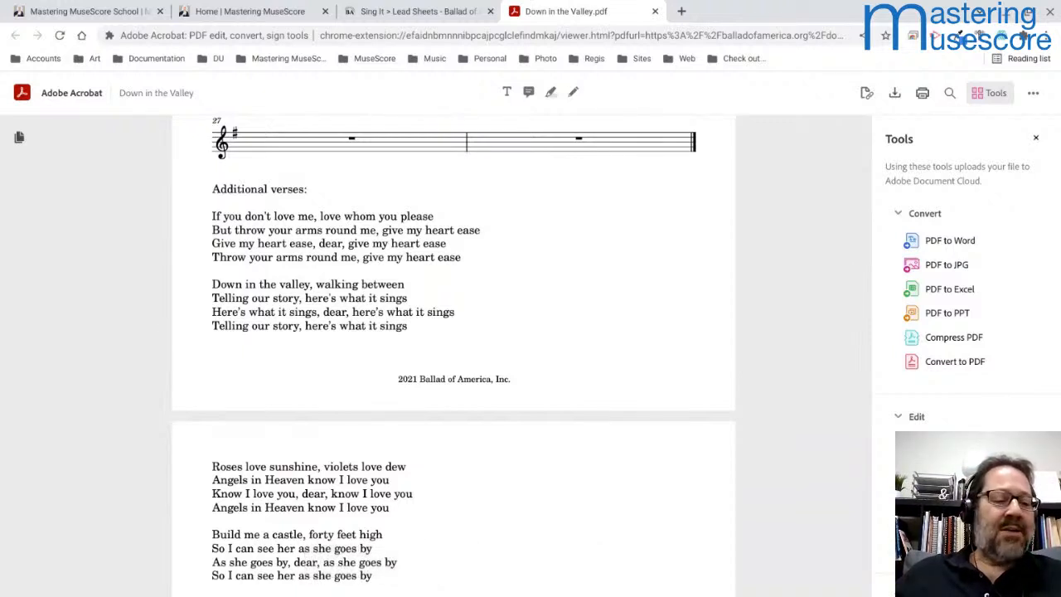
left_click(215, 217)
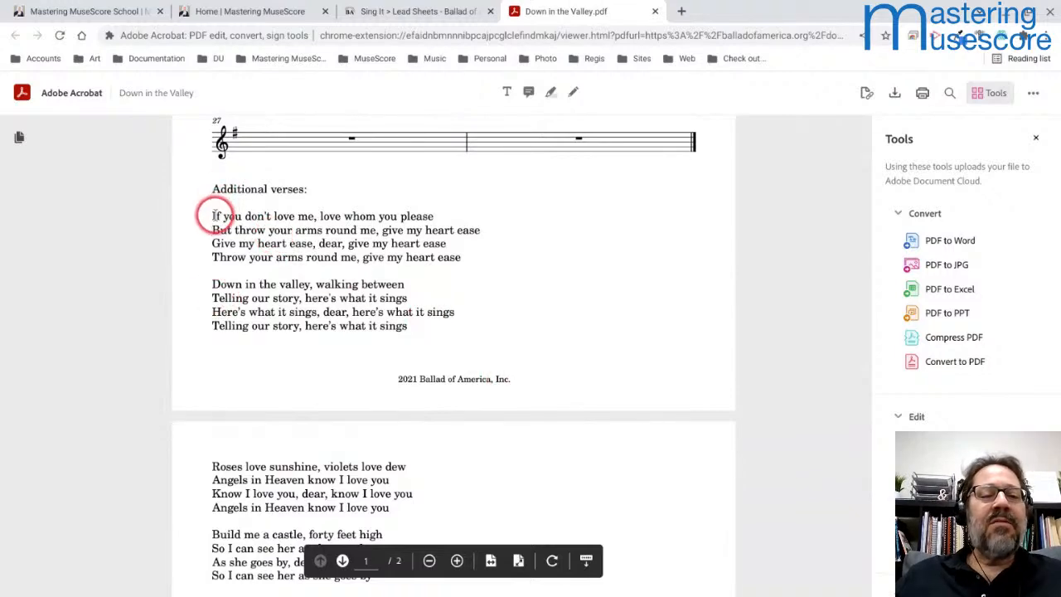
scroll(348, 270, "down", 1)
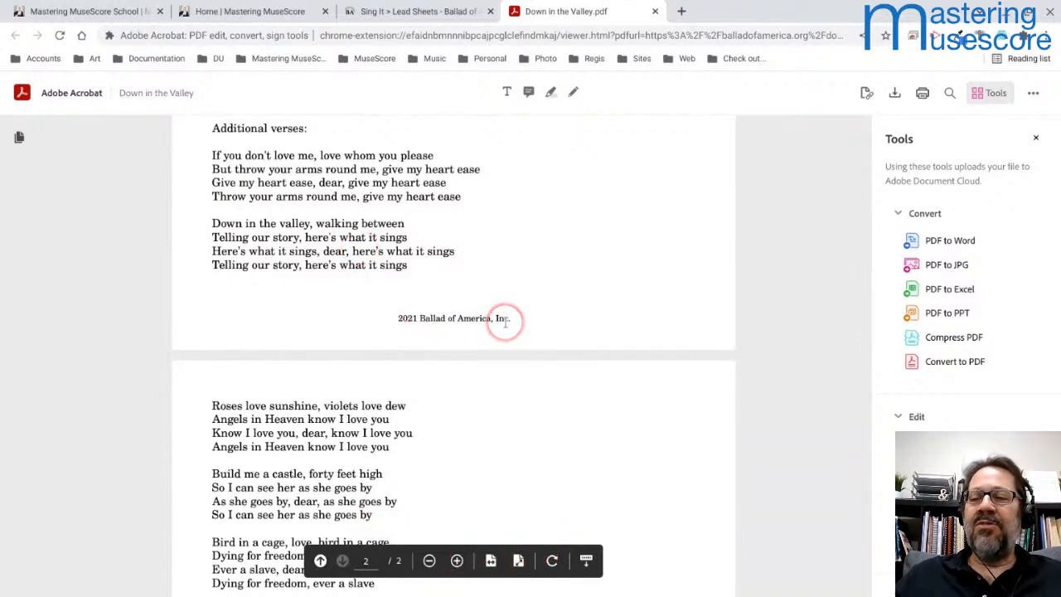
- Switch back to MuseScore and add a second text element to the vertical frame holding the first verse
key("alt+Tab")
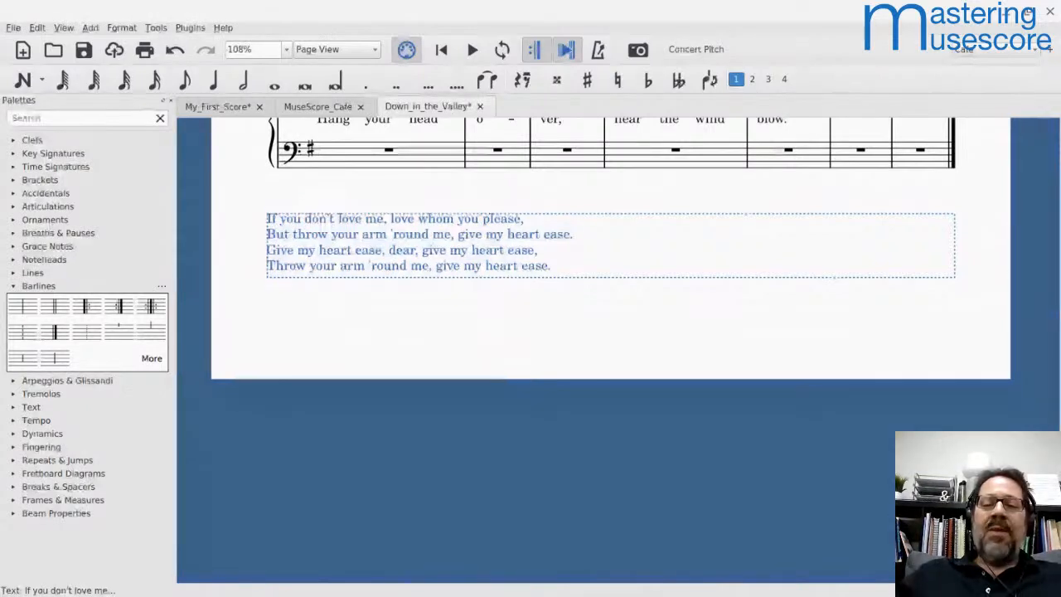
right_click(644, 258)
mouse_move(674, 378)
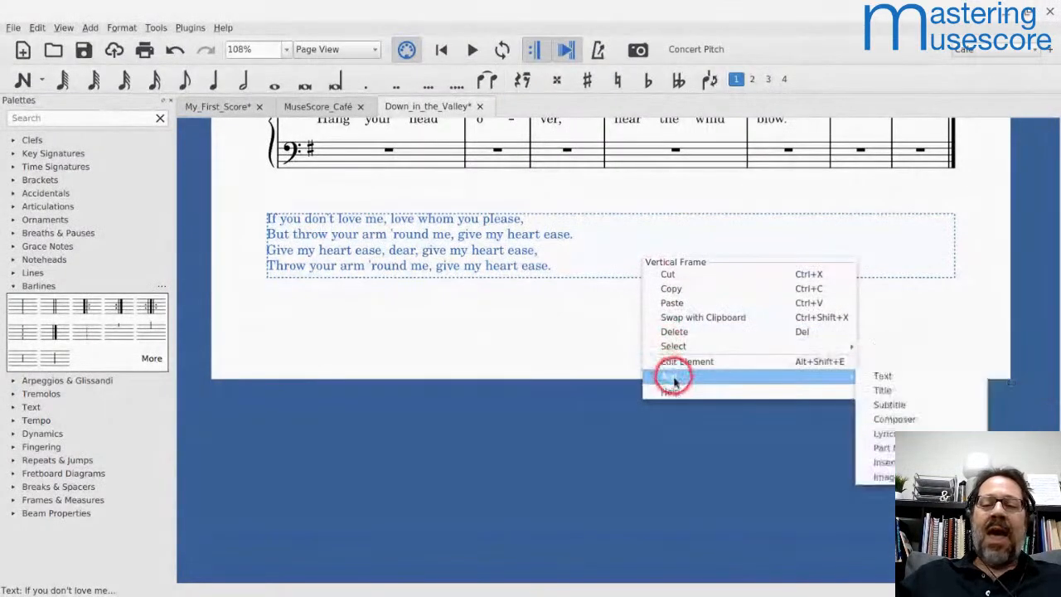
left_click(892, 380)
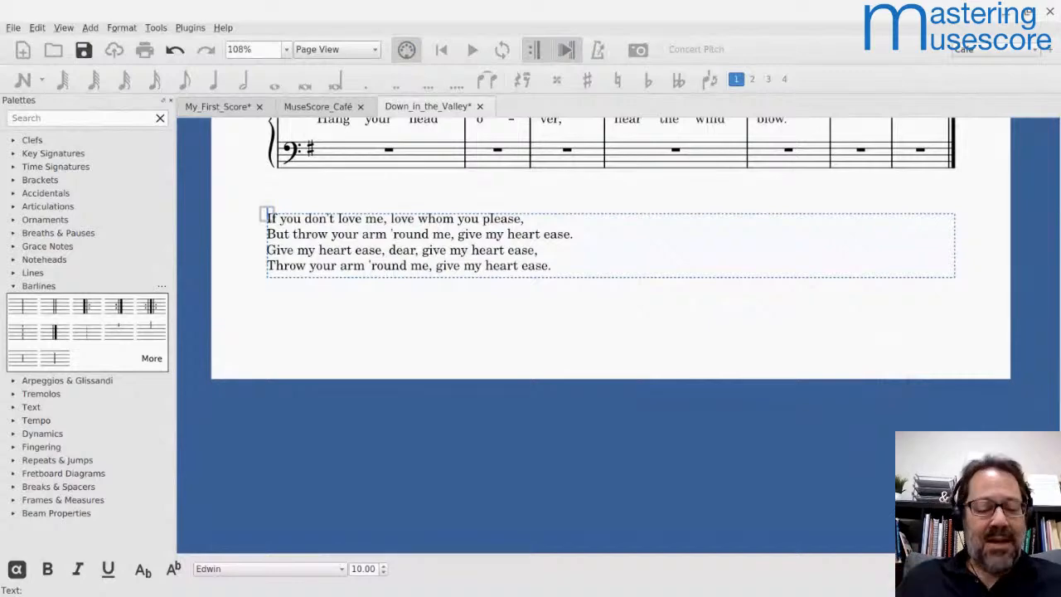
- Check the second additional verse in the browser PDF and enter "Down in the valley," in the new text element
key("alt+Tab")
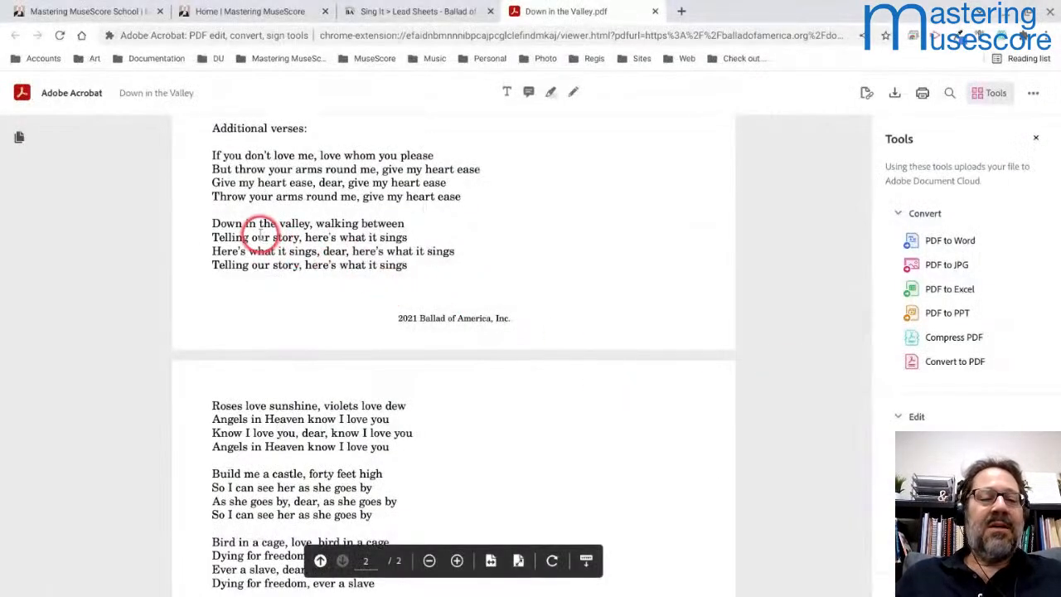
key("alt+Tab")
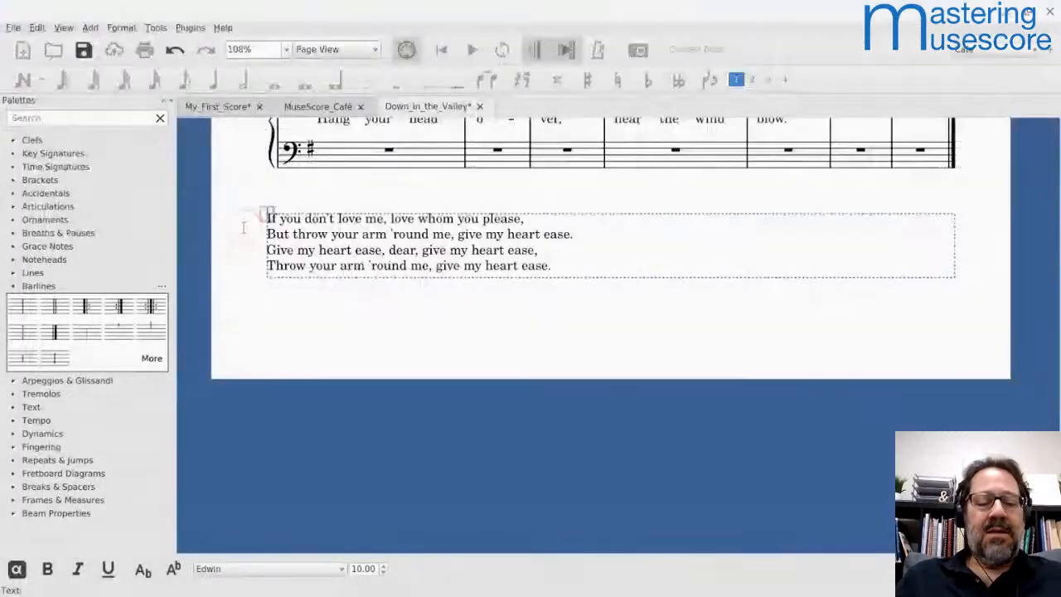
type("Down i")
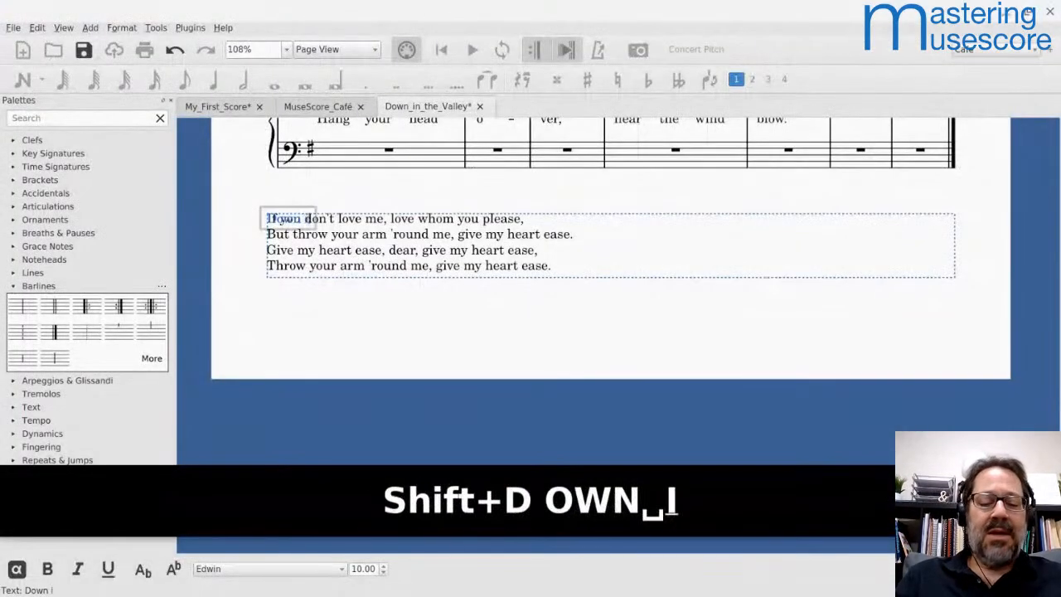
type("n the vall")
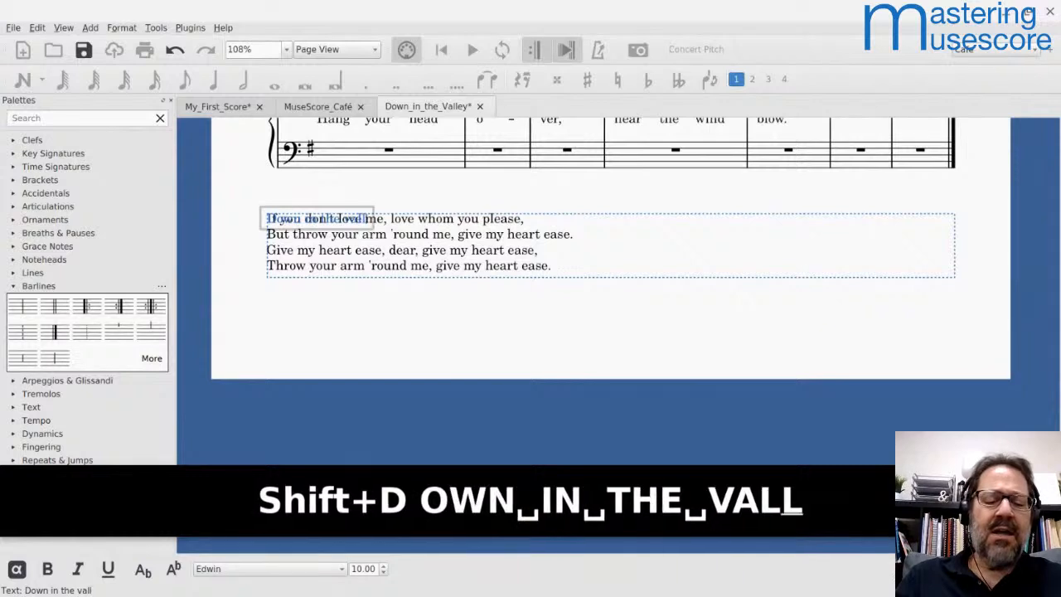
type("ey,")
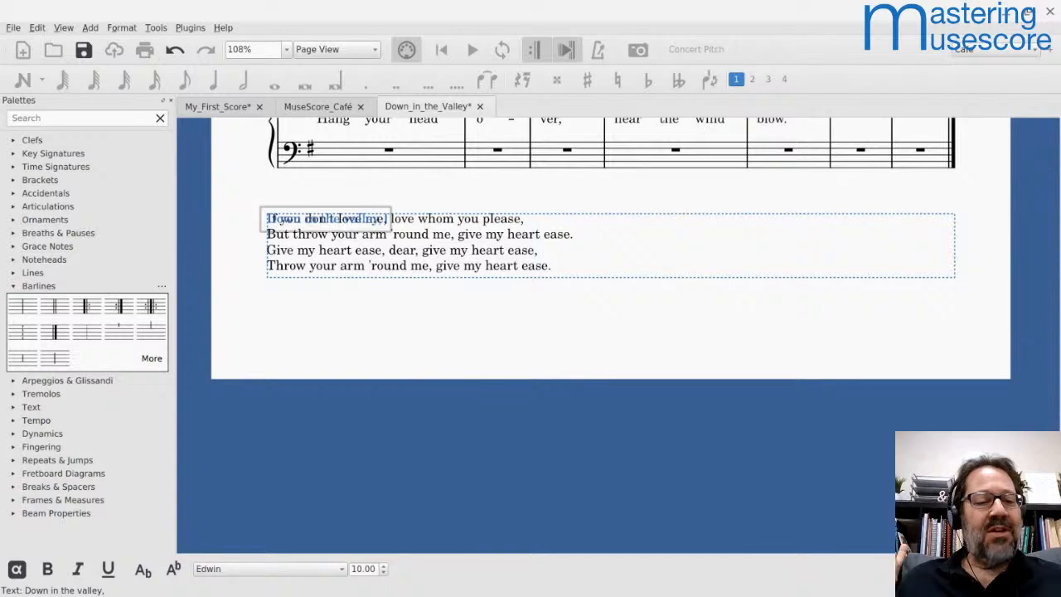
key("Escape")
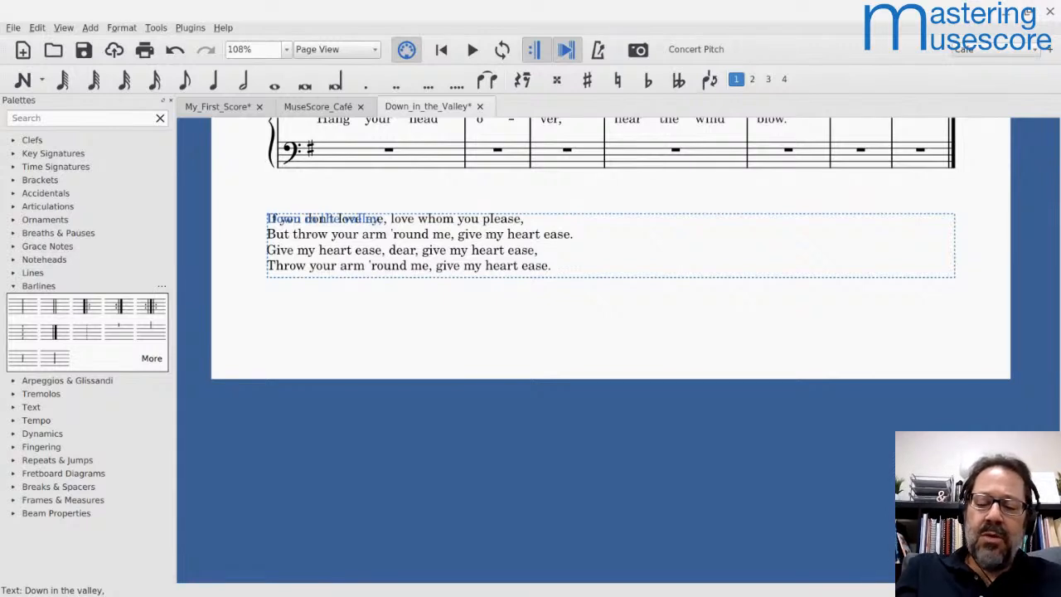
- Move the second verse's text to the right of the first verse by setting its horizontal offset to 100 mm
key("F8")
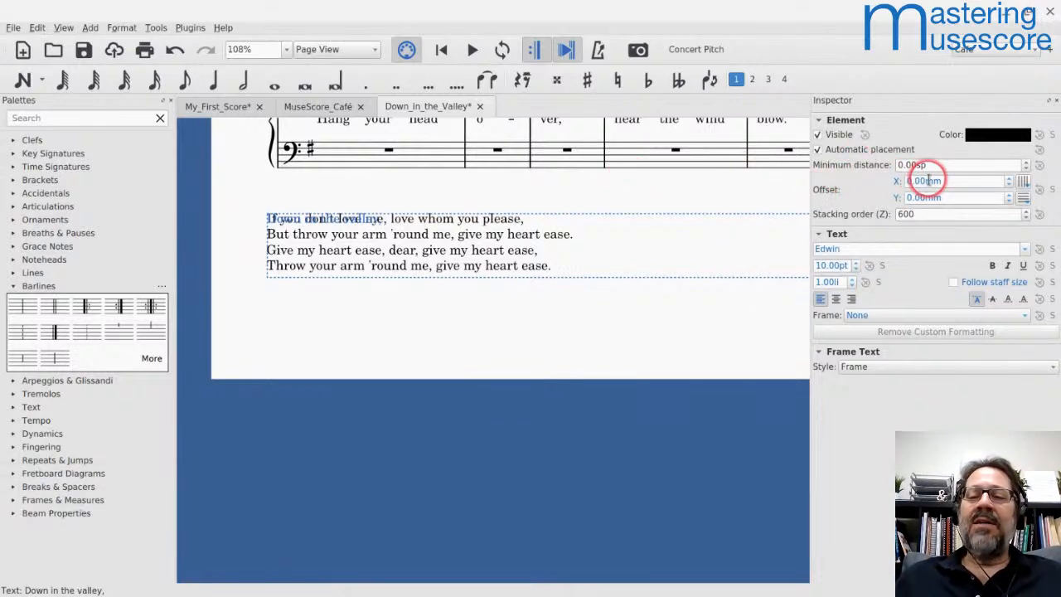
key("Up")
key("Up")
key("Up")
key("Up")
key("Up")
key("Up")
key("Up")
key("Up")
key("Up")
key("Up")
key("Up")
key("Up")
key("Up")
key("Up")
key("Up")
key("Up")
key("Up")
key("Up")
key("Up")
key("Up")
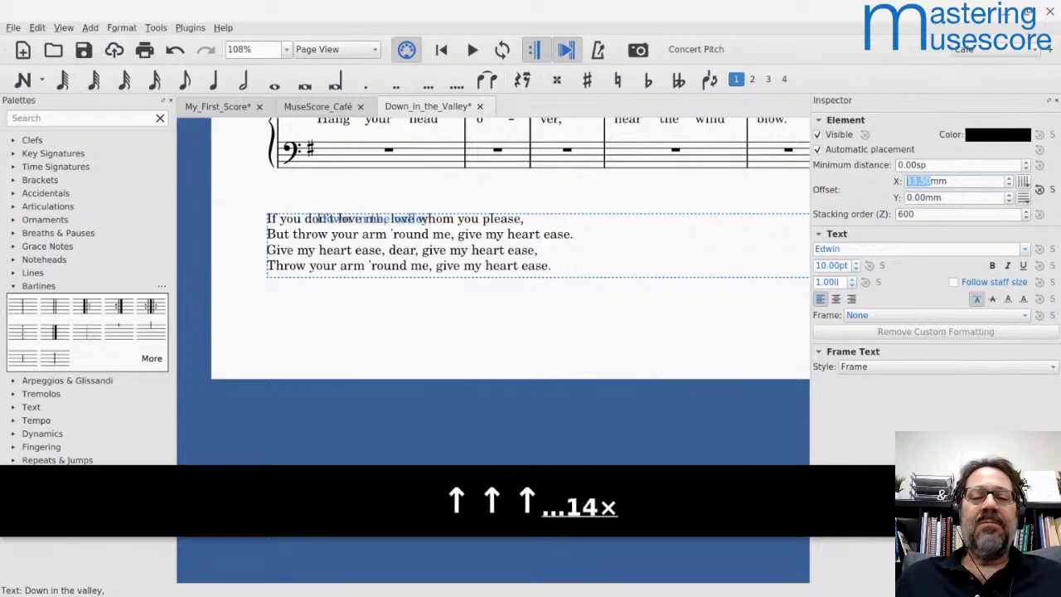
key("Up")
key("Up")
key("Up")
key("Up")
key("Up")
key("Up")
key("Up")
key("Up")
key("Up")
key("Up")
key("Up")
key("Up")
key("Up")
key("Up")
key("Up")
key("Up")
key("Up")
key("Up")
key("Up")
key("Up")
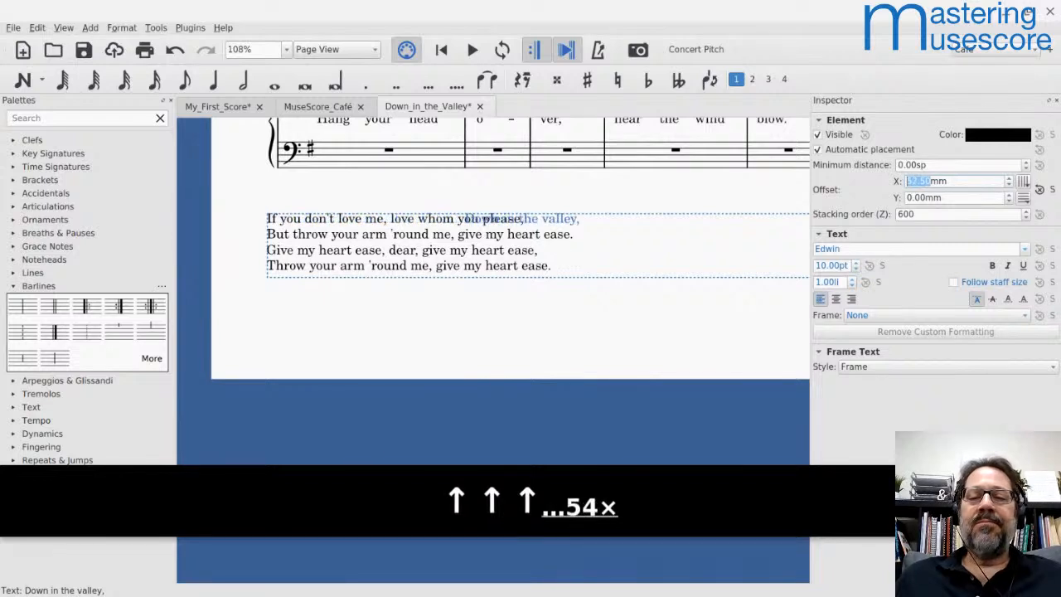
key("Up")
key("Up")
key("Up")
key("Up")
key("Up")
key("Up")
key("Up")
key("Up")
key("Up")
key("Up")
key("Up")
key("Up")
key("Up")
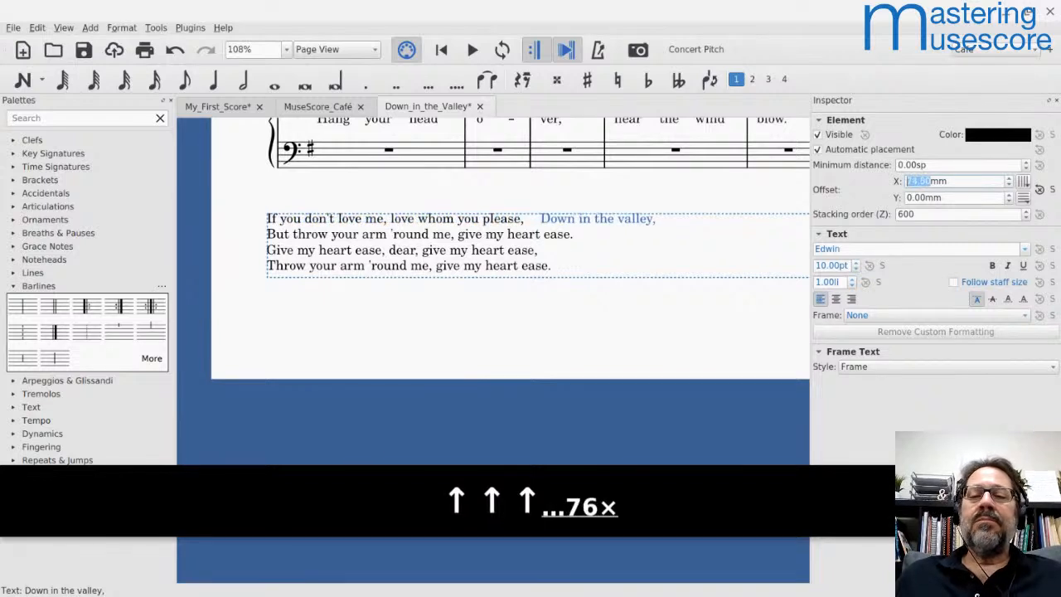
key("Up")
key("Up")
key("Up")
key("Up")
key("Up")
key("Up")
key("Up")
key("Up")
key("Up")
key("Up")
key("Up")
key("Up")
key("Up")
key("Up")
key("Up")
key("Up")
key("Up")
key("Up")
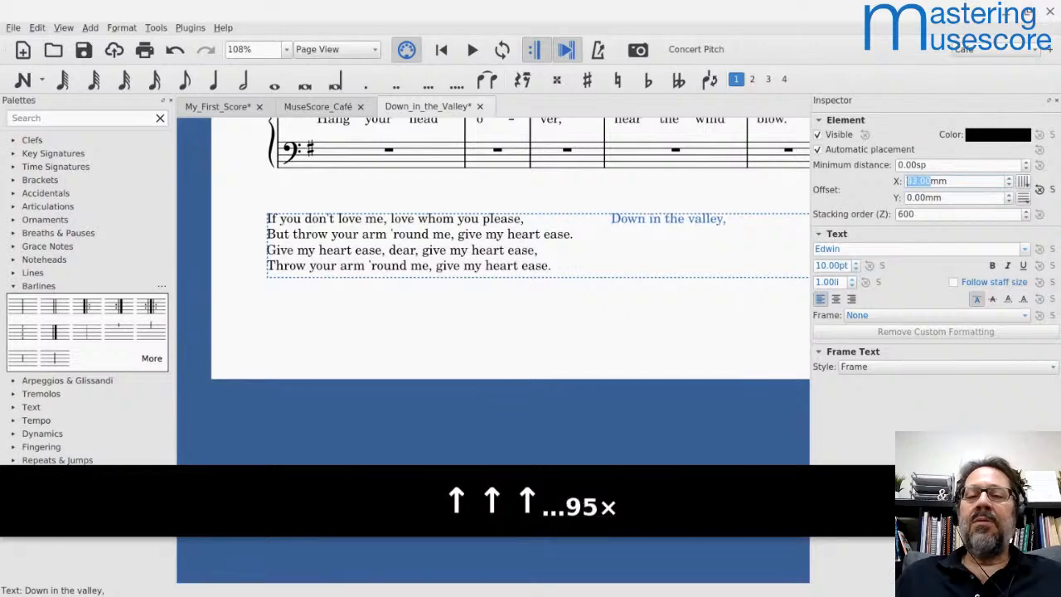
scroll(674, 326, "down", 3)
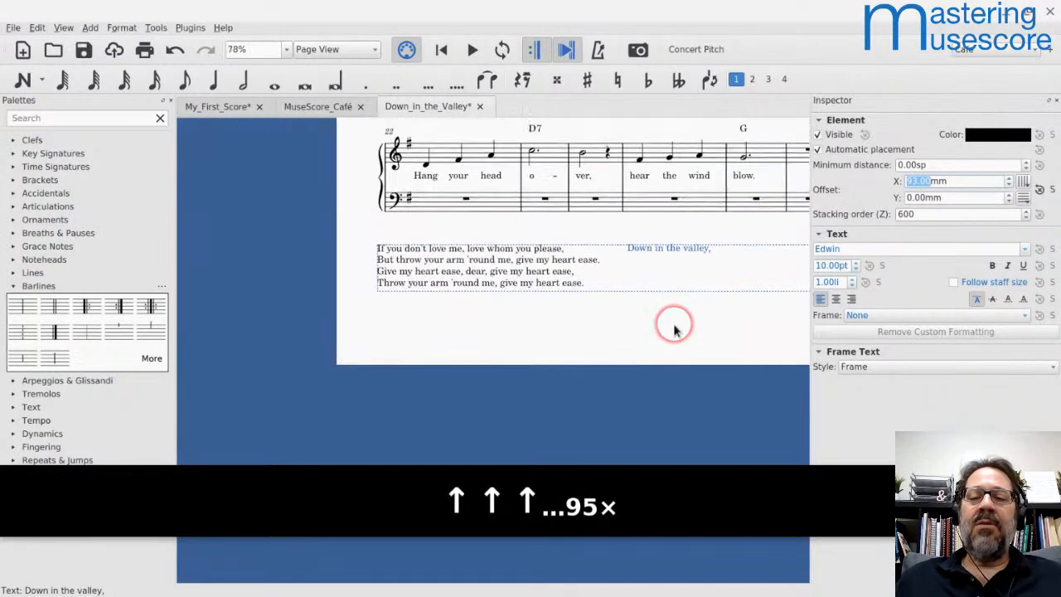
scroll(674, 325, "down", 2)
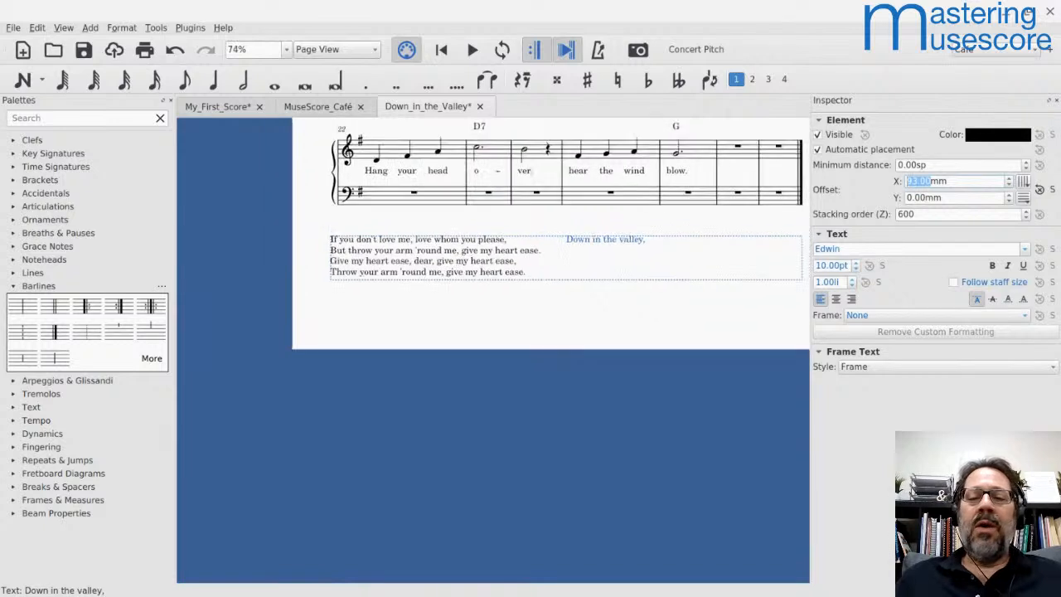
left_click_drag(674, 325, 649, 323)
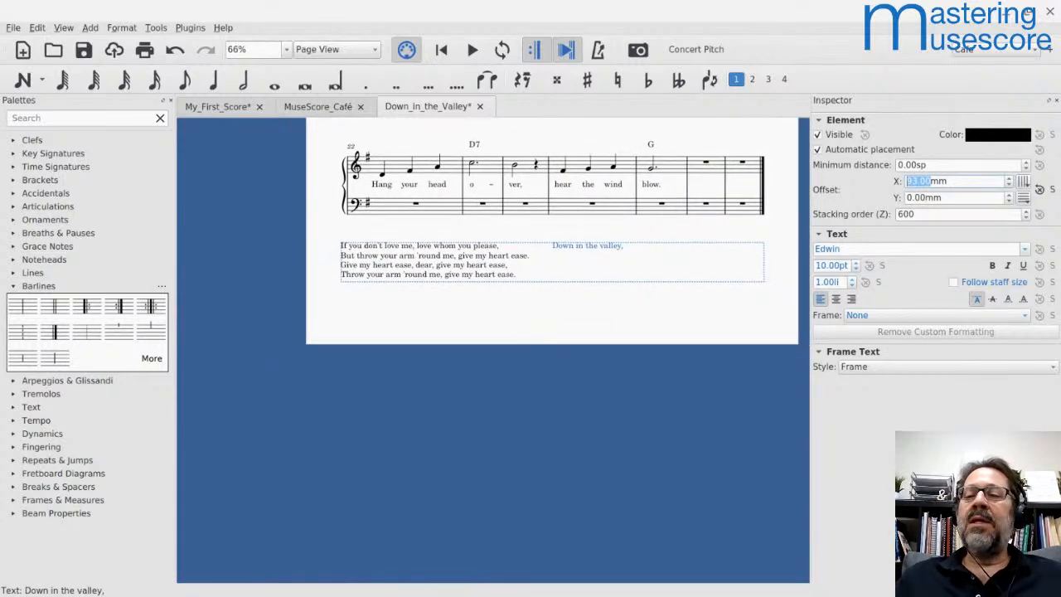
double_click(925, 179)
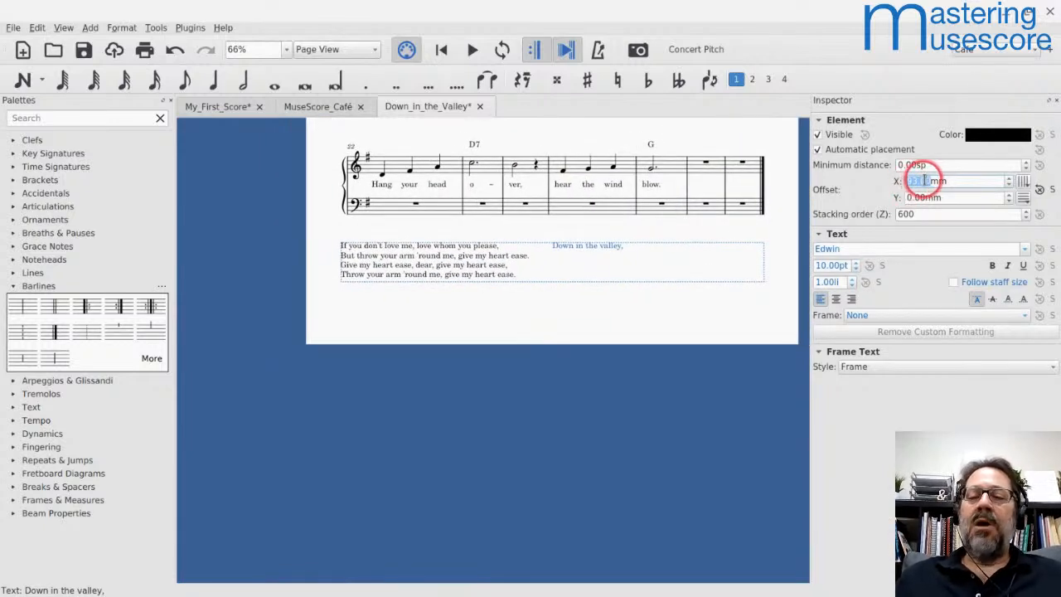
key("Up")
key("Up")
key("Up")
key("Up")
key("Up")
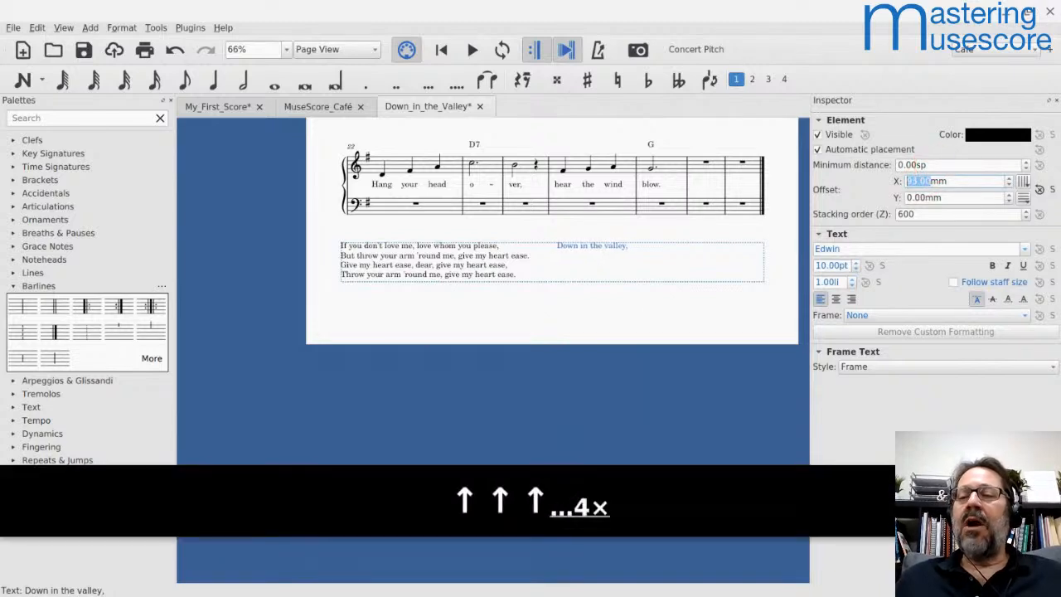
key("Up")
key("Up")
key("Up")
key("Up")
key("Up")
key("Up")
key("Up")
key("Up")
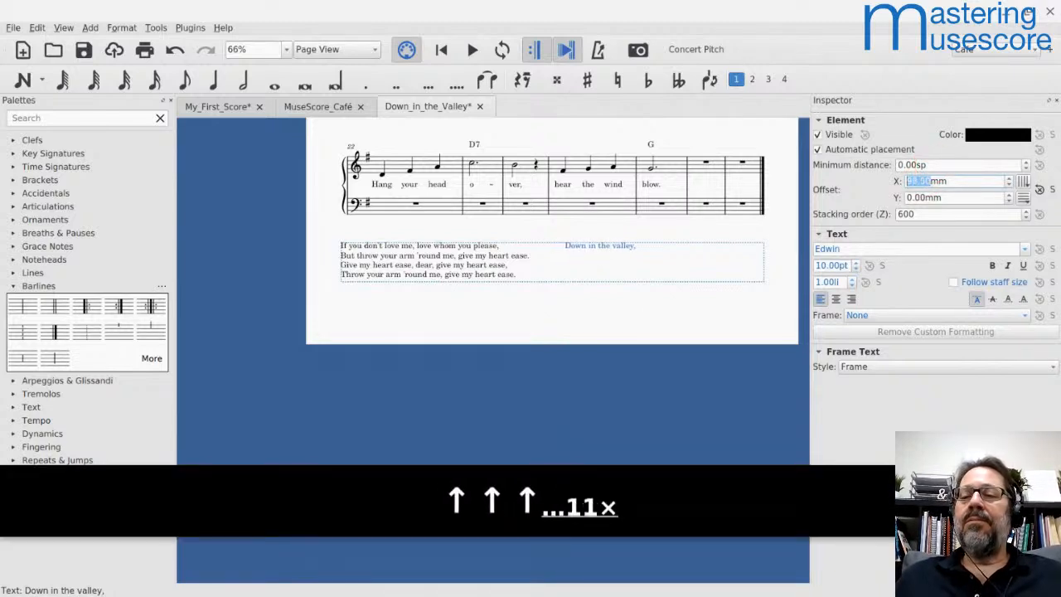
key("Up")
key("Up")
key("Down")
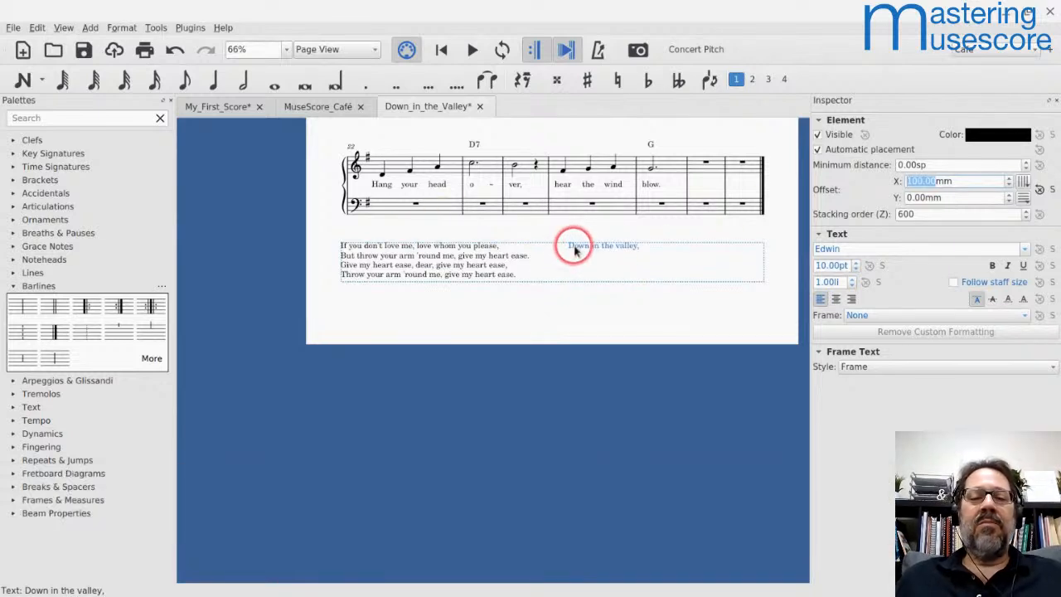
key("Escape")
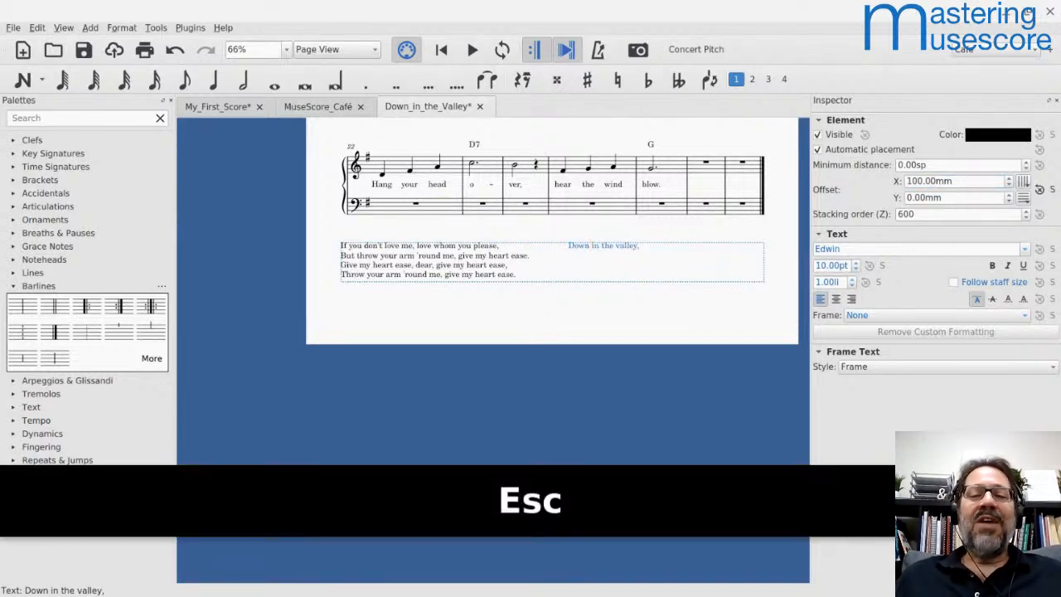
- Add three placeholder lines, "hjdklfj", "dhfgjlj" and "dfhjklj", below "Down in the valley," in the second verse text
double_click(578, 253)
key("shift+Right")
key("Return")
key("BackSpace")
key("Return")
type("hjdklfj")
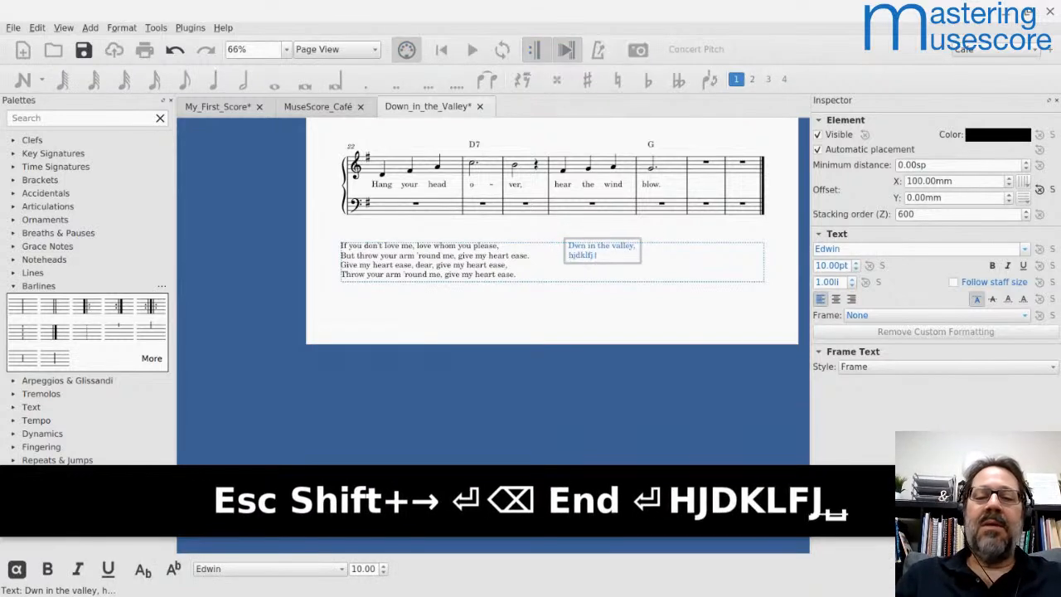
key("Return")
type("dhfgjlj")
key("Return")
type("dfhjklj")
key("Escape")
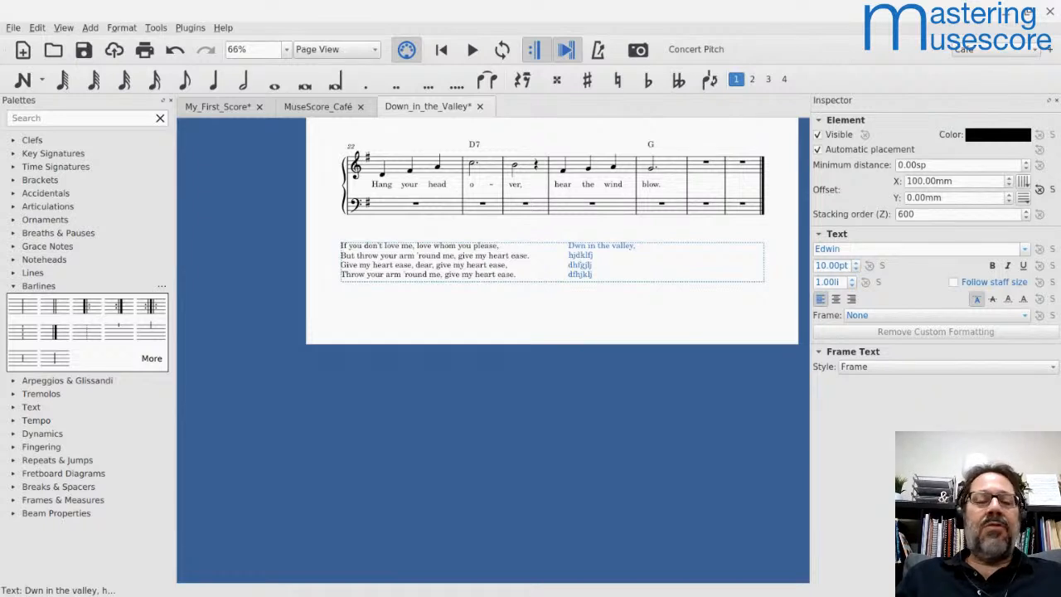
- Correct "Dwn" to "Down" at the start of the second verse text and finish editing it
left_click(580, 254)
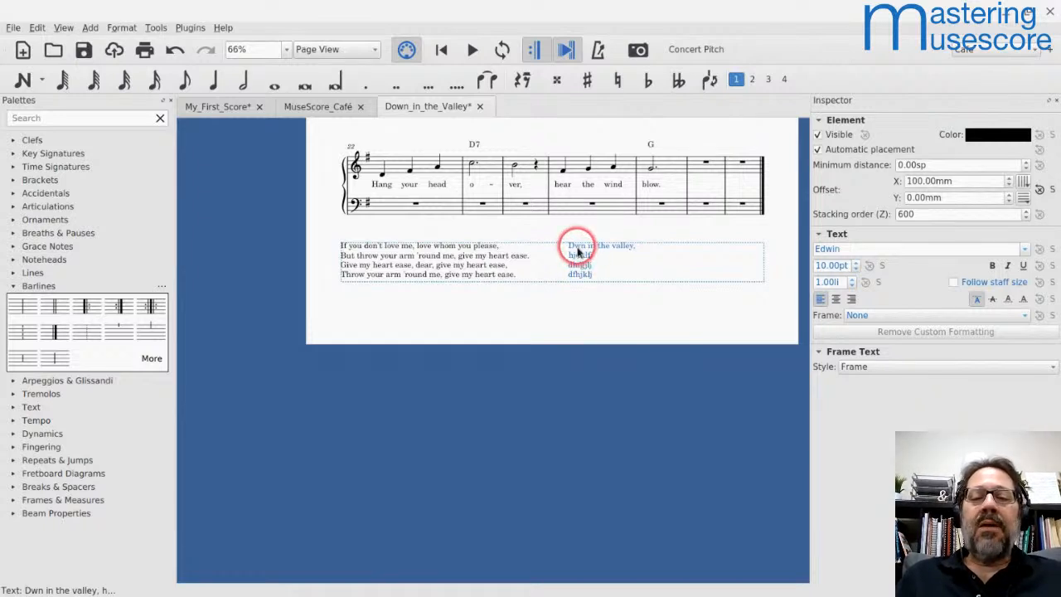
double_click(579, 253)
key("Up")
key("Left")
key("Right")
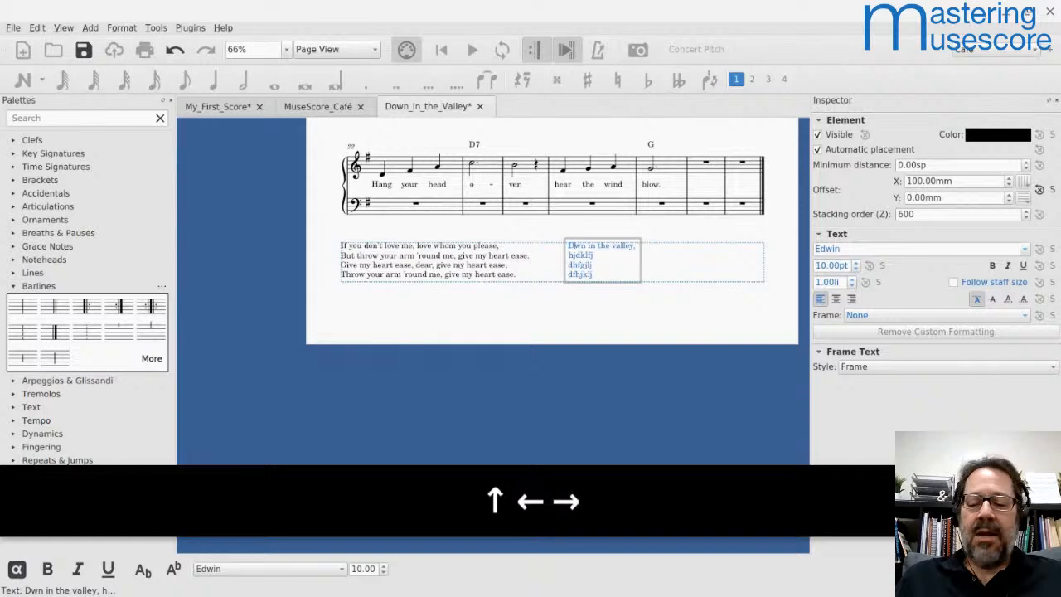
type("o")
key("Escape")
left_click(583, 268)
left_click(563, 239)
- Append another vertical frame to the end of the score, select it to inspect it, and clear the selection
scroll(564, 241, "down", 3)
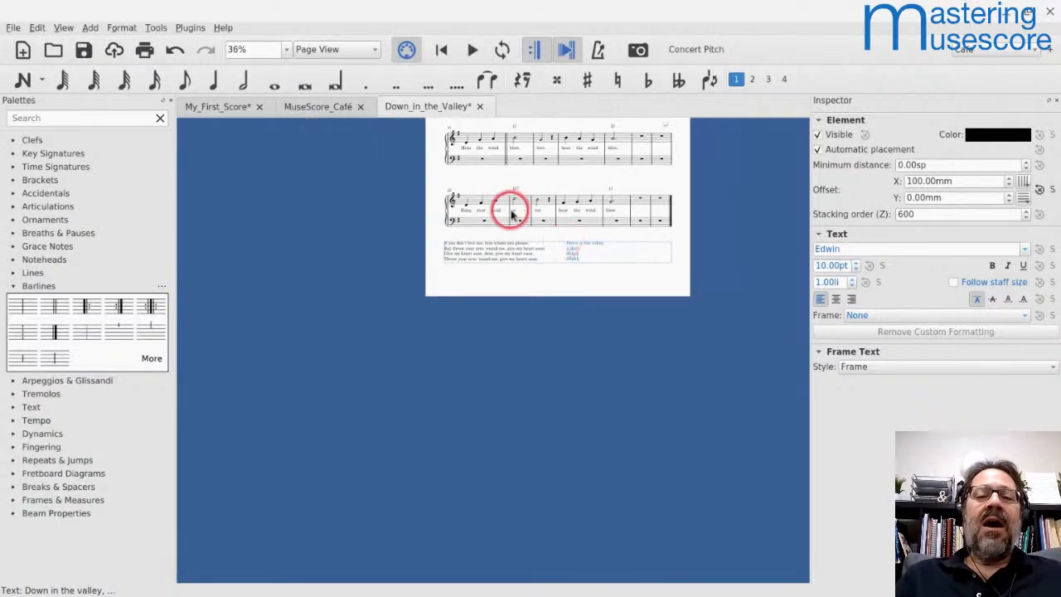
scroll(505, 208, "up", 4)
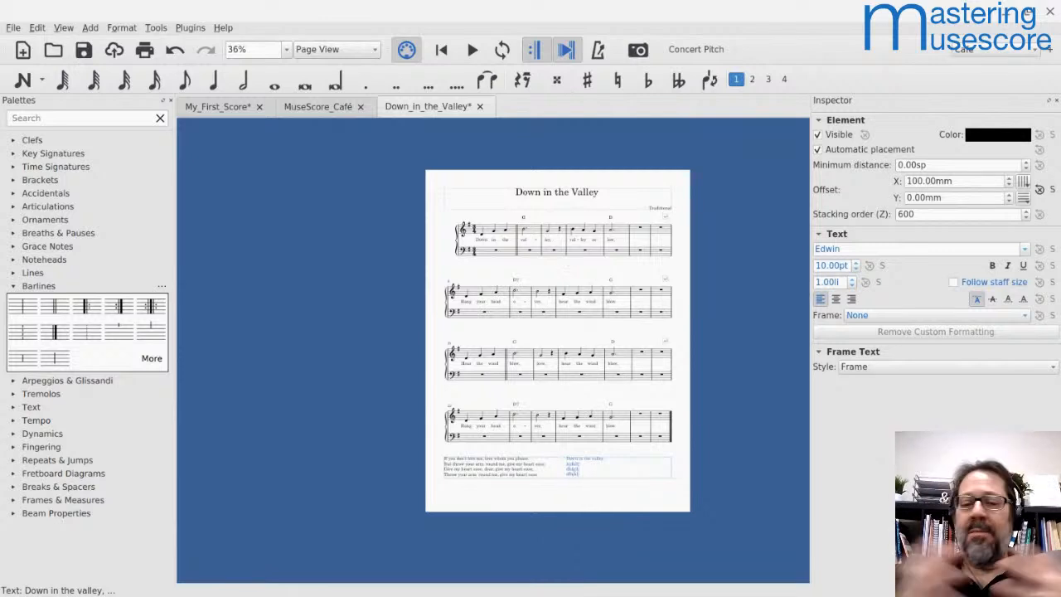
scroll(557, 340, "down", 1)
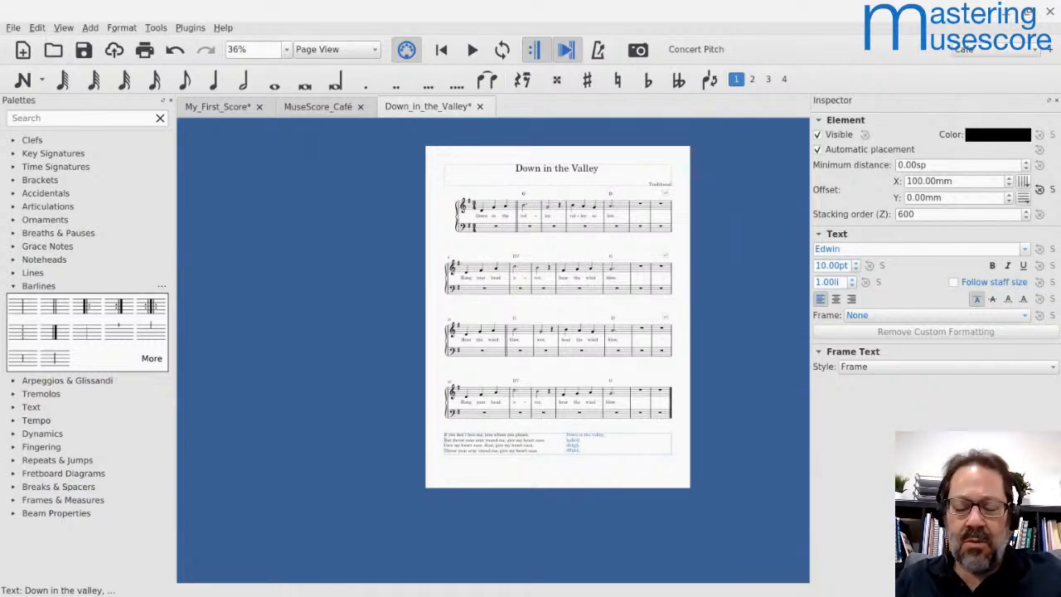
right_click(636, 446)
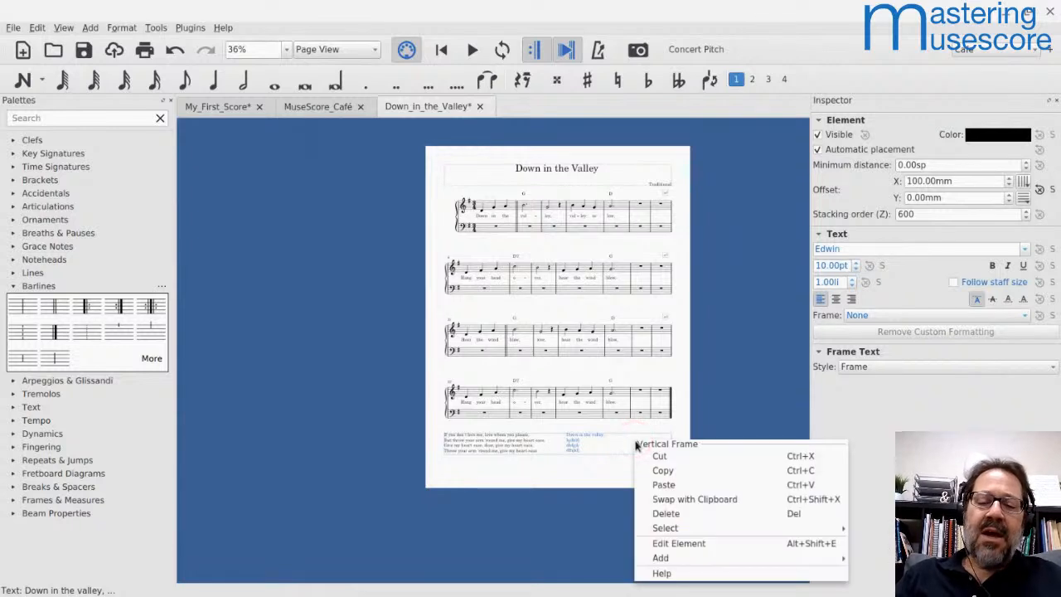
left_click(477, 539)
left_click(90, 27)
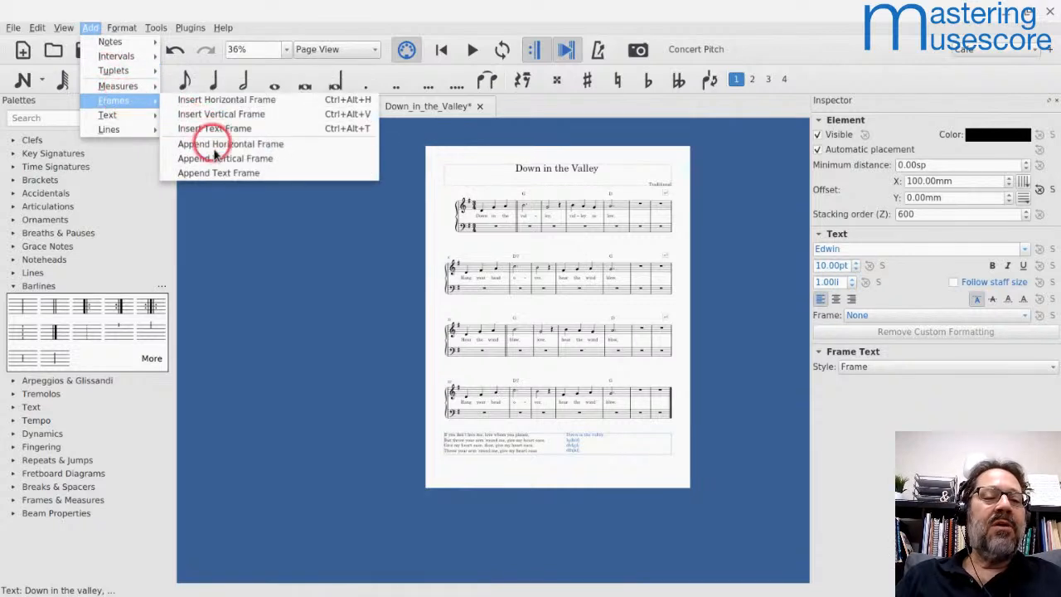
left_click(214, 165)
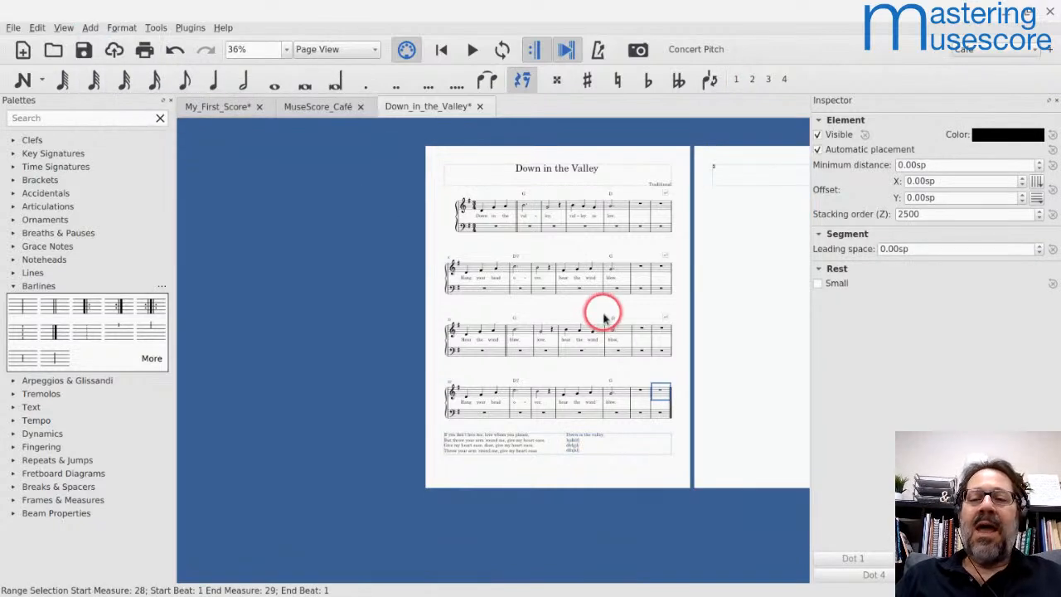
scroll(603, 315, "down", 2)
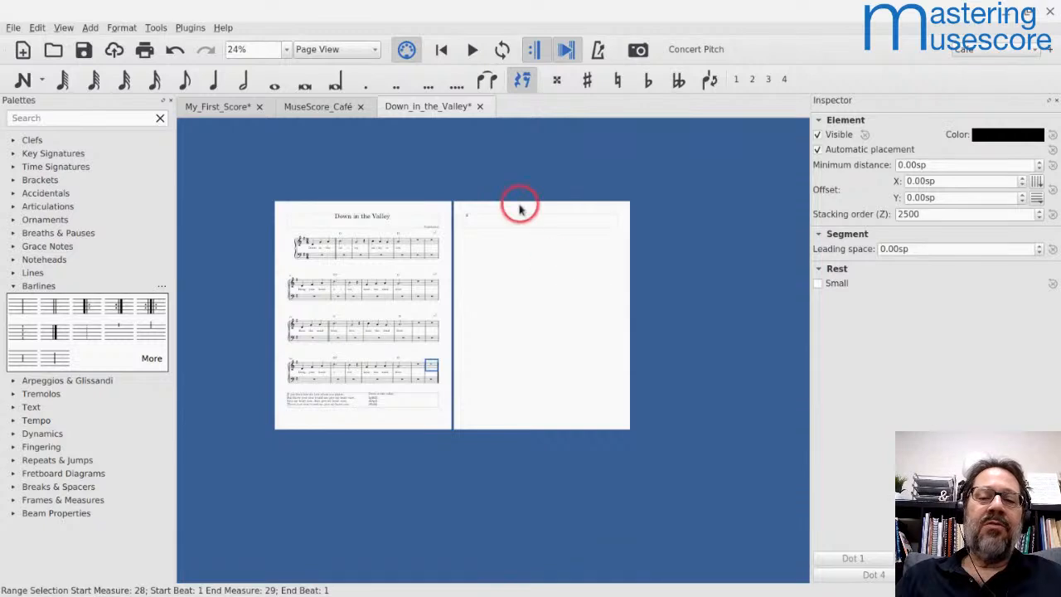
left_click(522, 226)
scroll(523, 225, "up", 2)
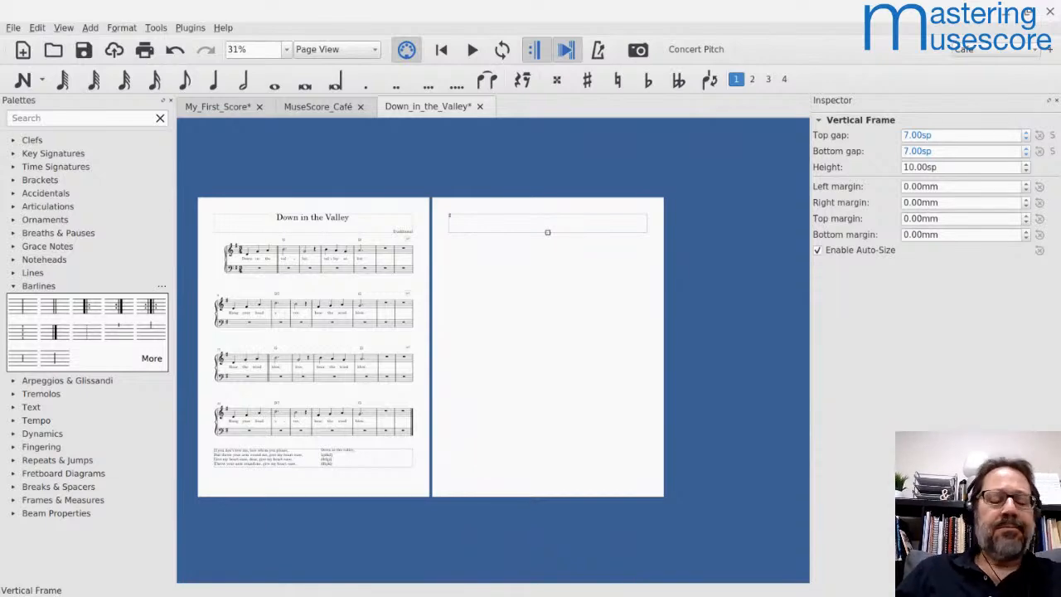
key("Escape")
- Add a text element reading "gkdsjghs dkfhsadgk f" to the new vertical frame on the second page
scroll(493, 332, "up", 2)
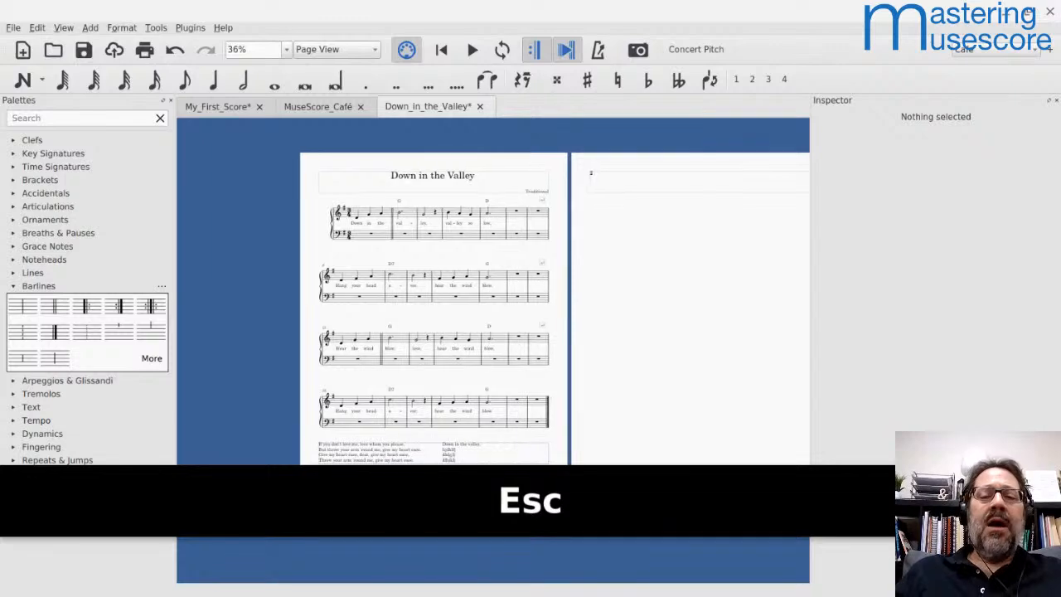
scroll(597, 209, "up", 6)
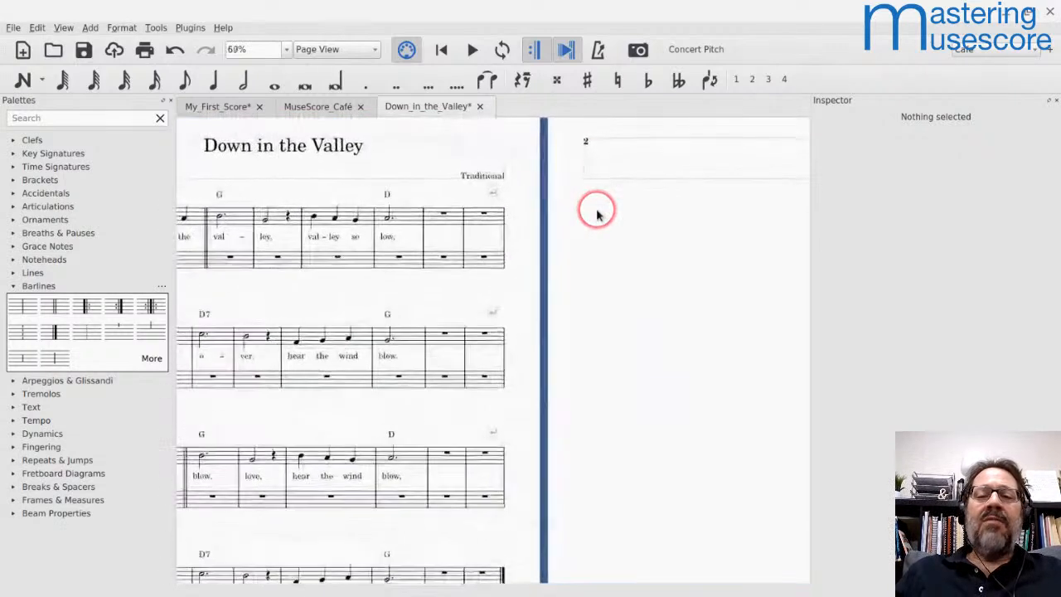
scroll(597, 214, "up", 1)
scroll(597, 213, "up", 2)
left_click_drag(597, 213, 514, 250)
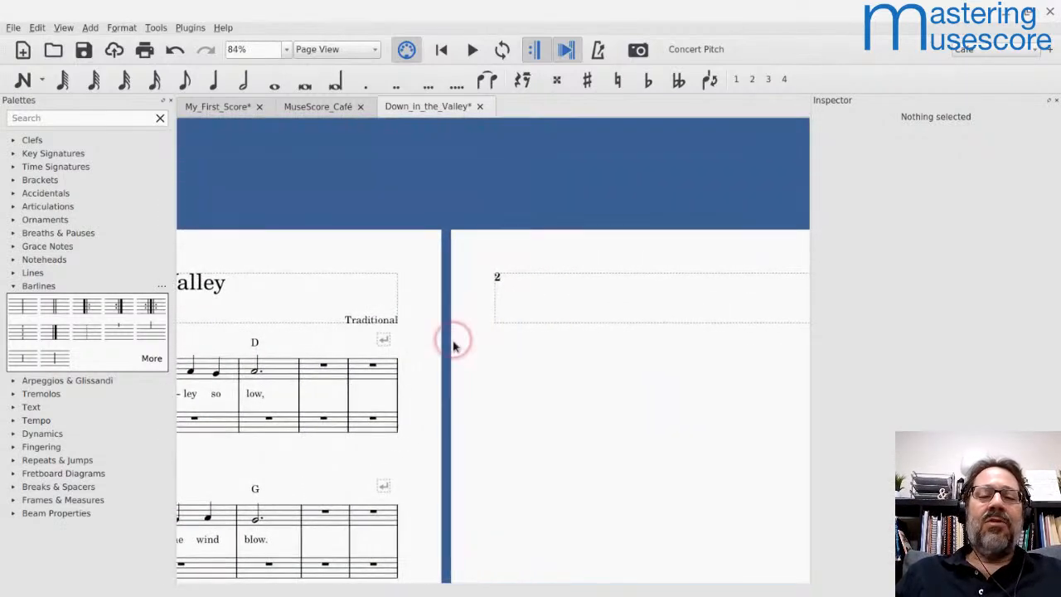
scroll(497, 281, "up", 4)
left_click(495, 286)
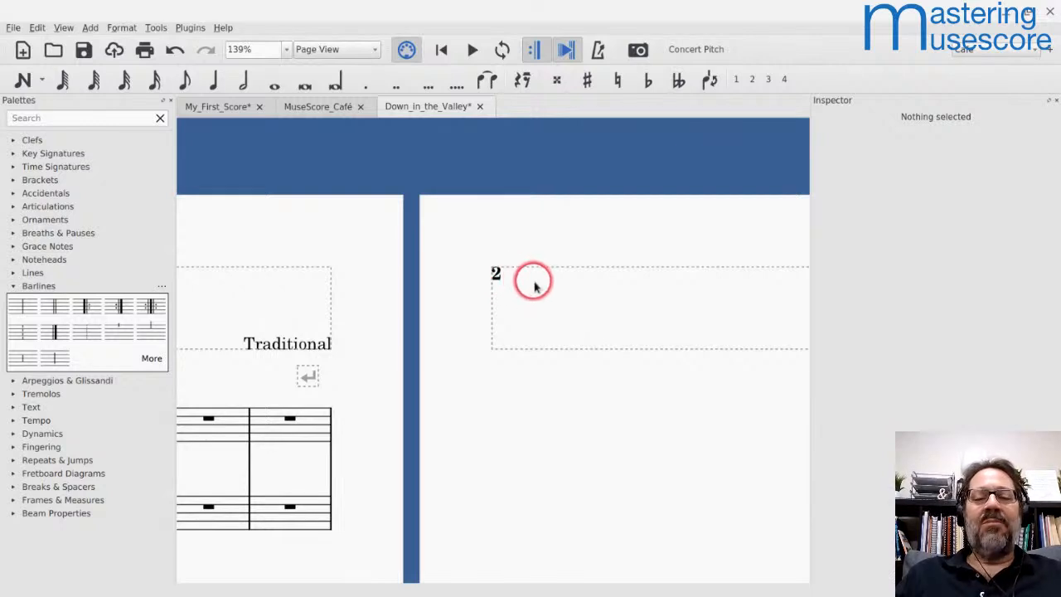
right_click(533, 280)
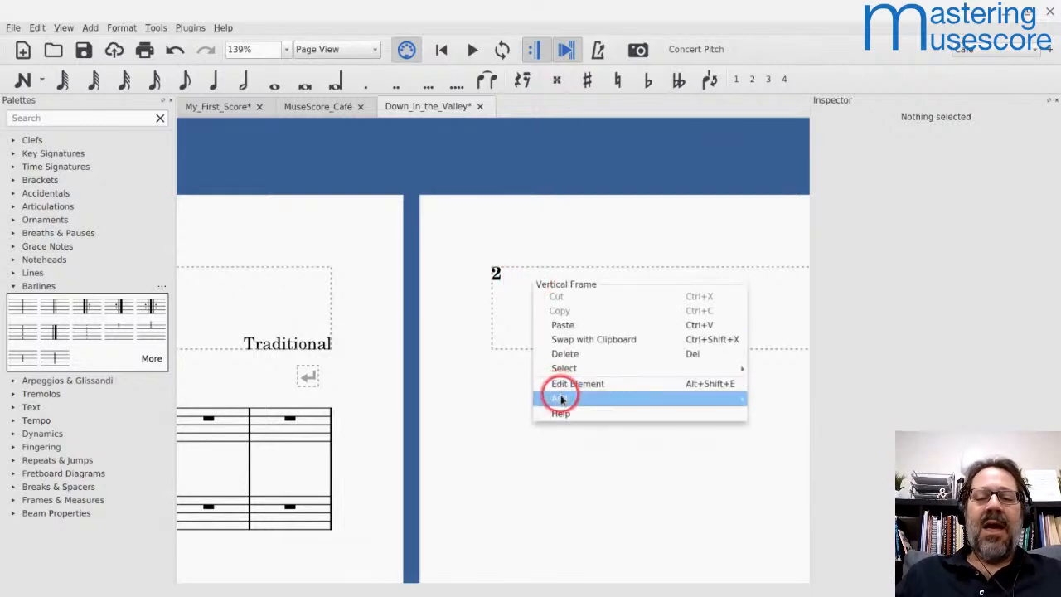
mouse_move(564, 398)
left_click(812, 401)
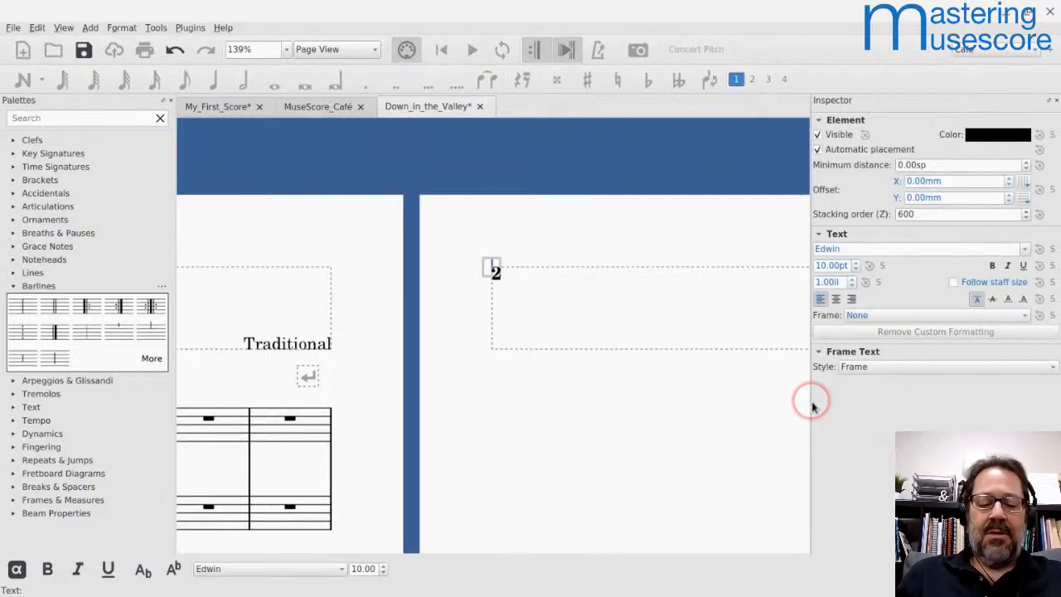
type("gkdsjghs dkfhsadgk f")
key("Escape")
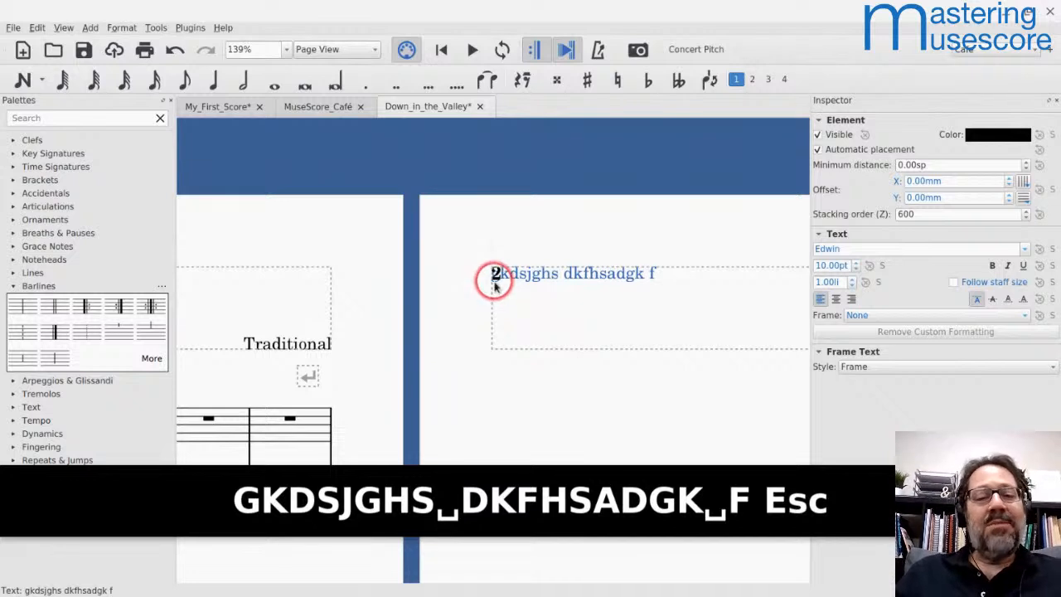
- Open the score's text style settings for the Header style and move the dialog clear of the second page's number
left_click(116, 29)
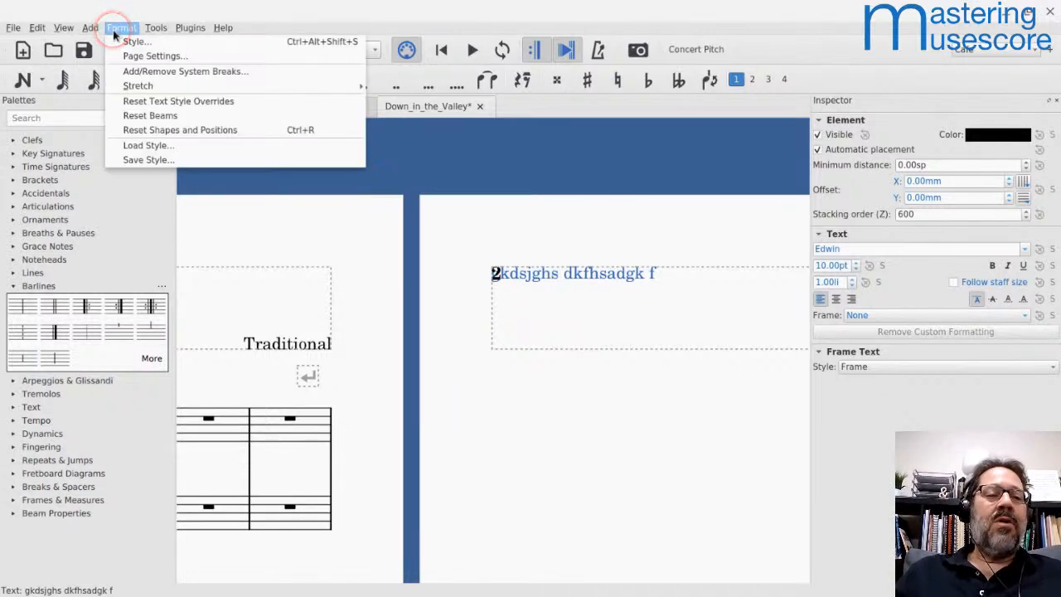
left_click(121, 41)
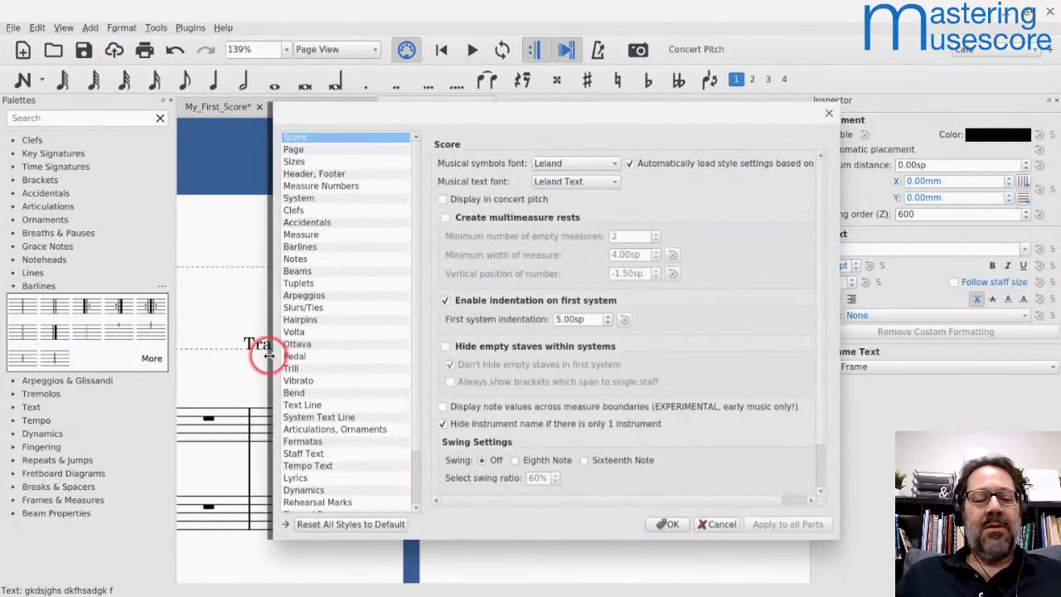
scroll(315, 406, "down", 2)
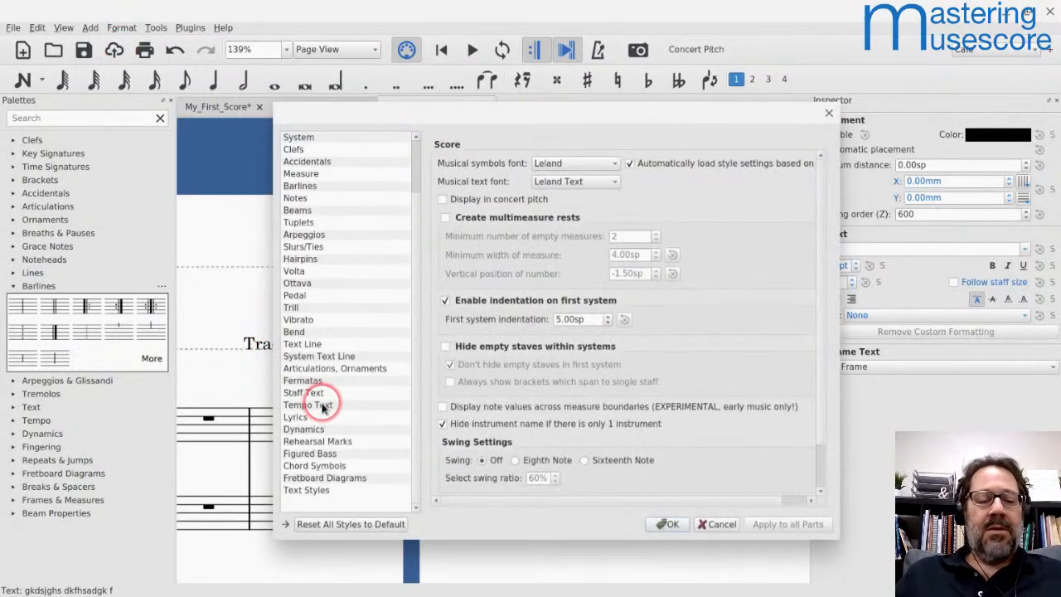
left_click(286, 491)
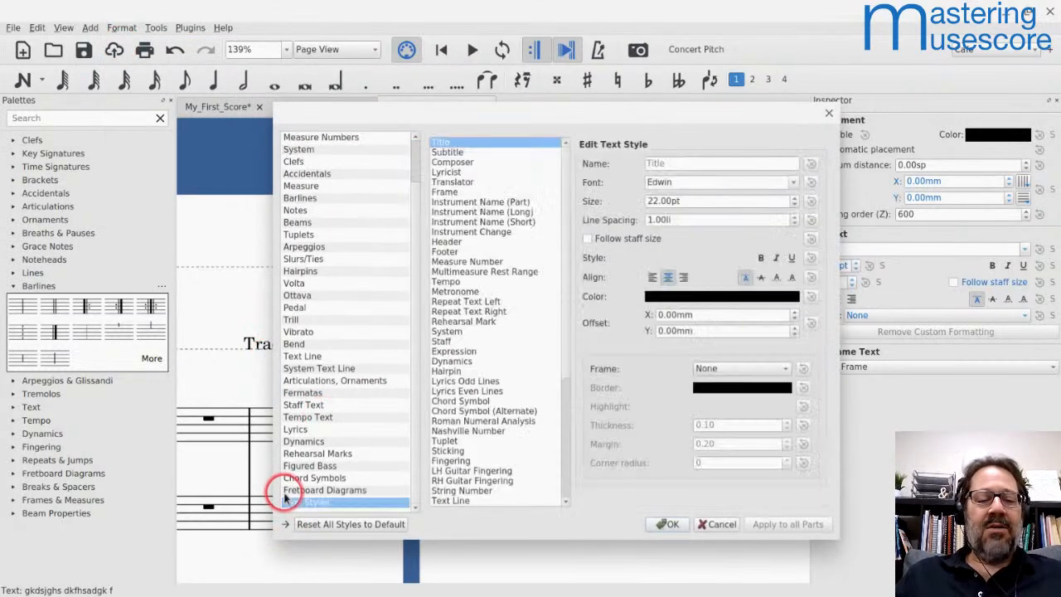
left_click(454, 241)
left_click_drag(619, 112, 872, 71)
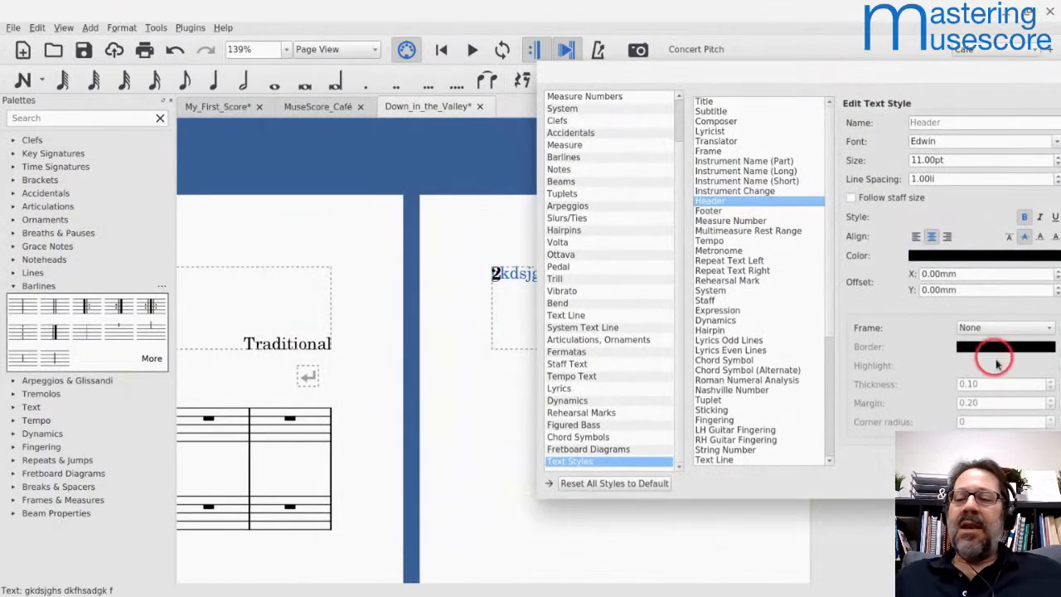
- Set the Header text style's vertical offset to -6.00 mm and accept the style changes
key("Down")
key("Down")
key("Down")
key("Down")
key("Down")
key("Down")
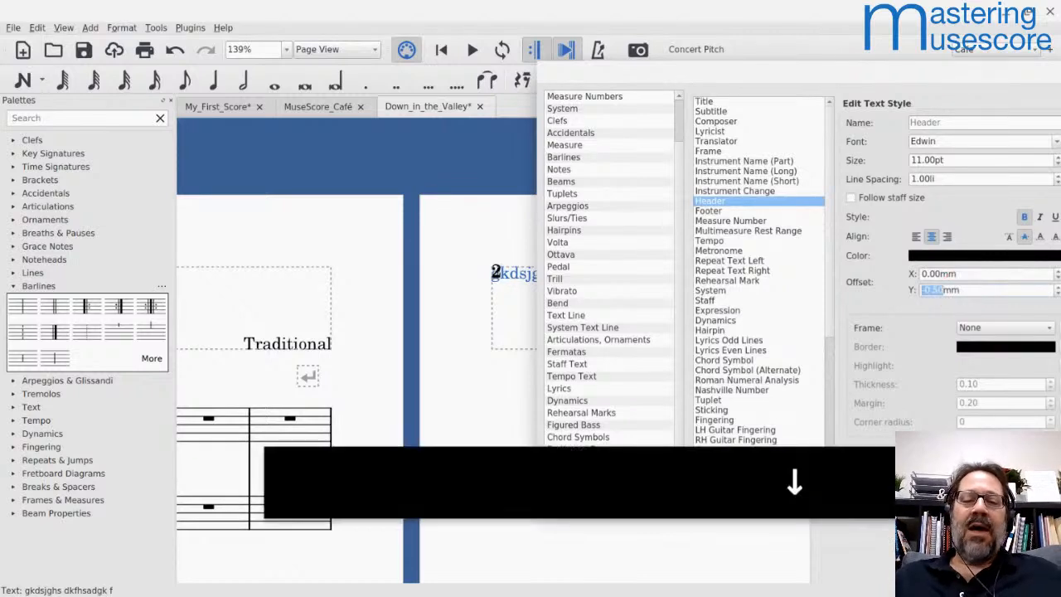
key("Down")
key("Down")
key("Down")
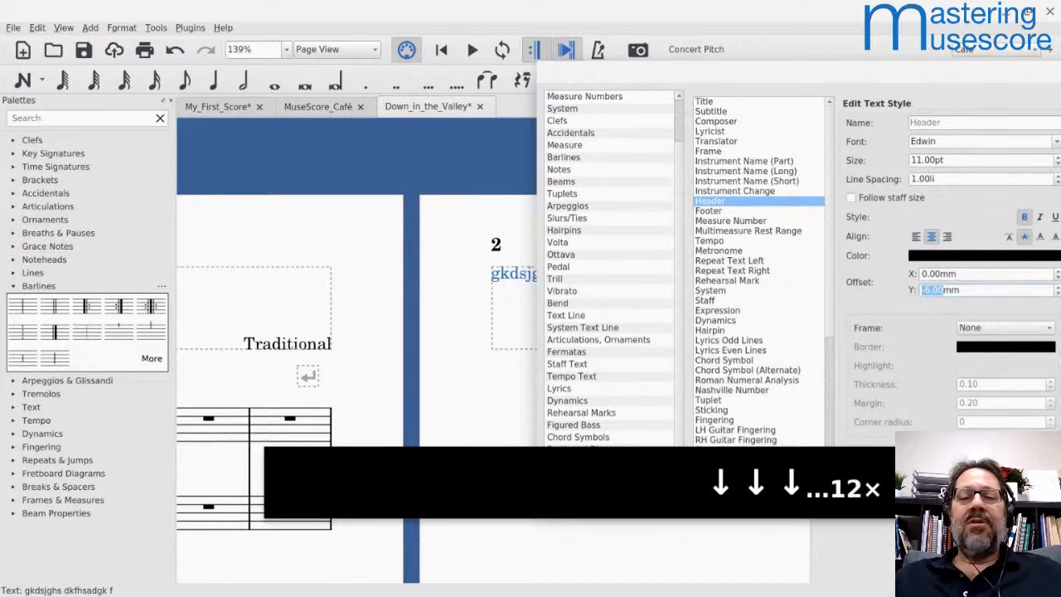
key("Return")
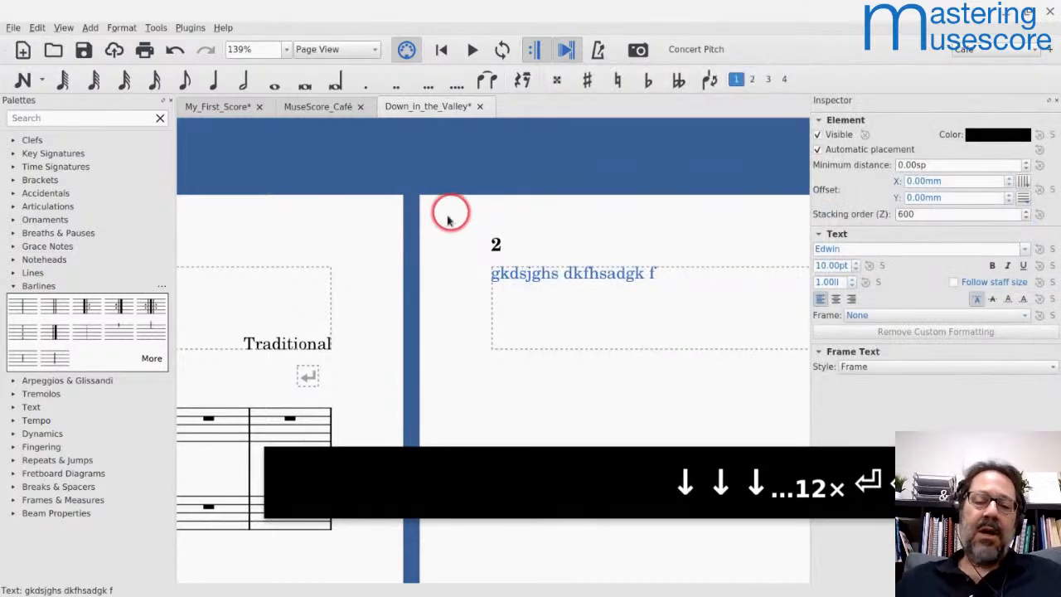
scroll(447, 220, "down", 7)
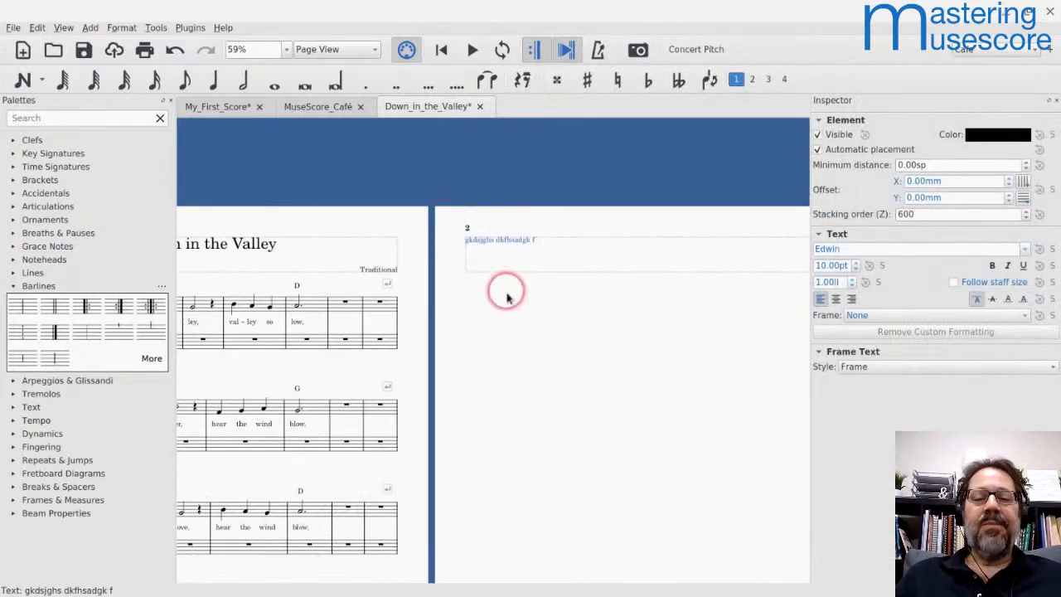
scroll(505, 294, "down", 3)
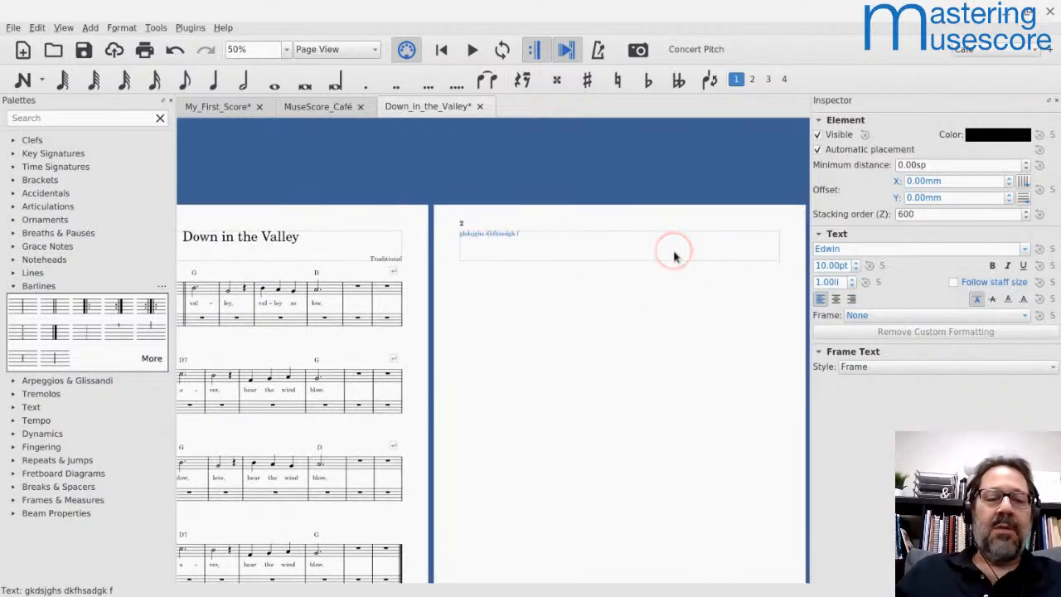
scroll(674, 256, "up", 4)
scroll(674, 256, "down", 3)
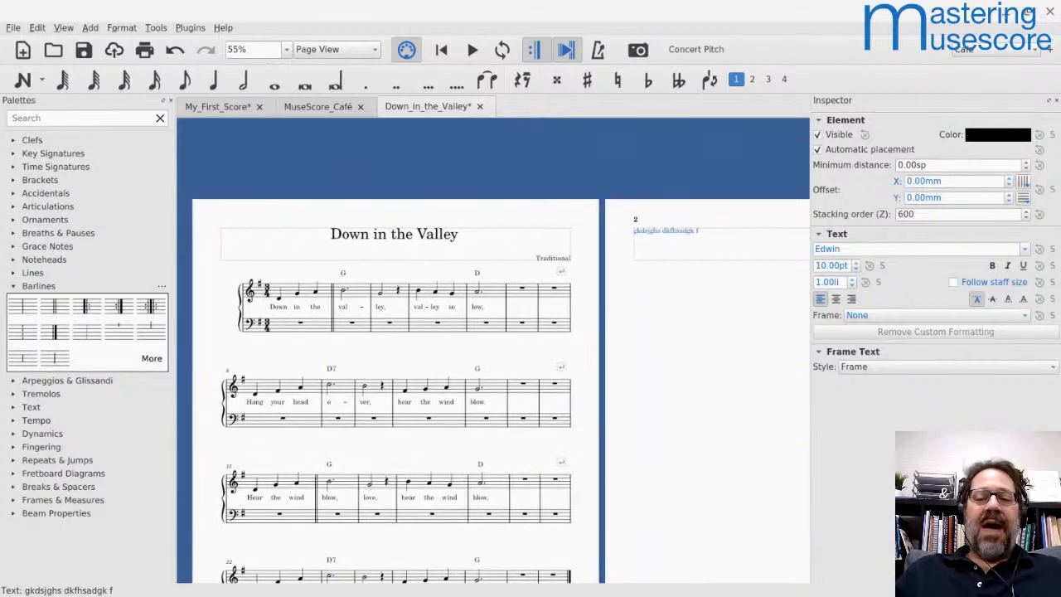
left_click(666, 239)
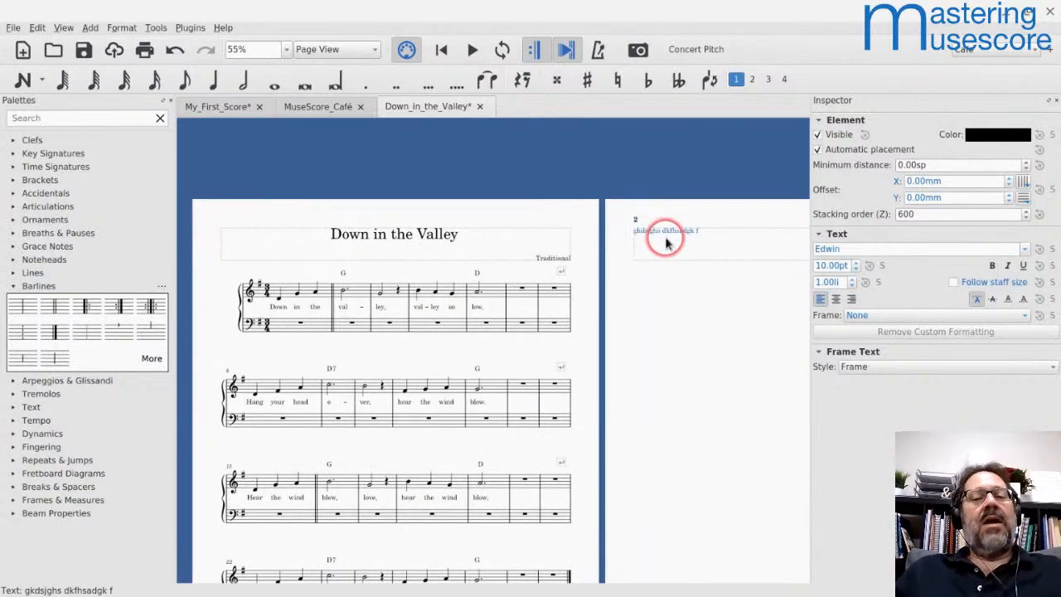
left_click_drag(635, 224, 687, 245)
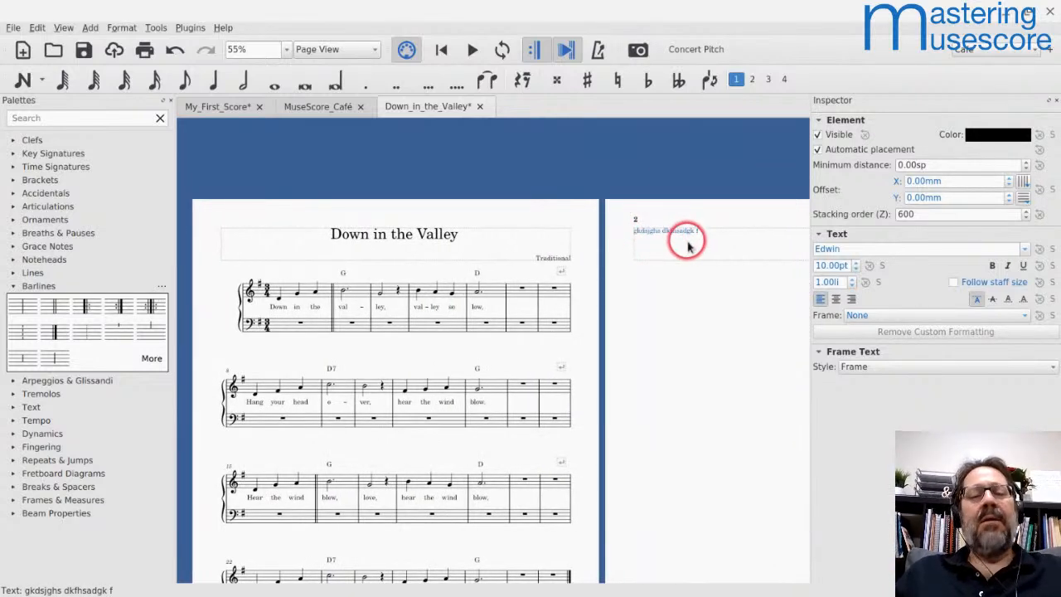
- Add a Roman numeral analysis symbol "I" below the bass staff at the whole-measure rest in measure 2
left_click(419, 303)
scroll(419, 305, "up", 3)
left_click(485, 304)
scroll(485, 303, "left", 3)
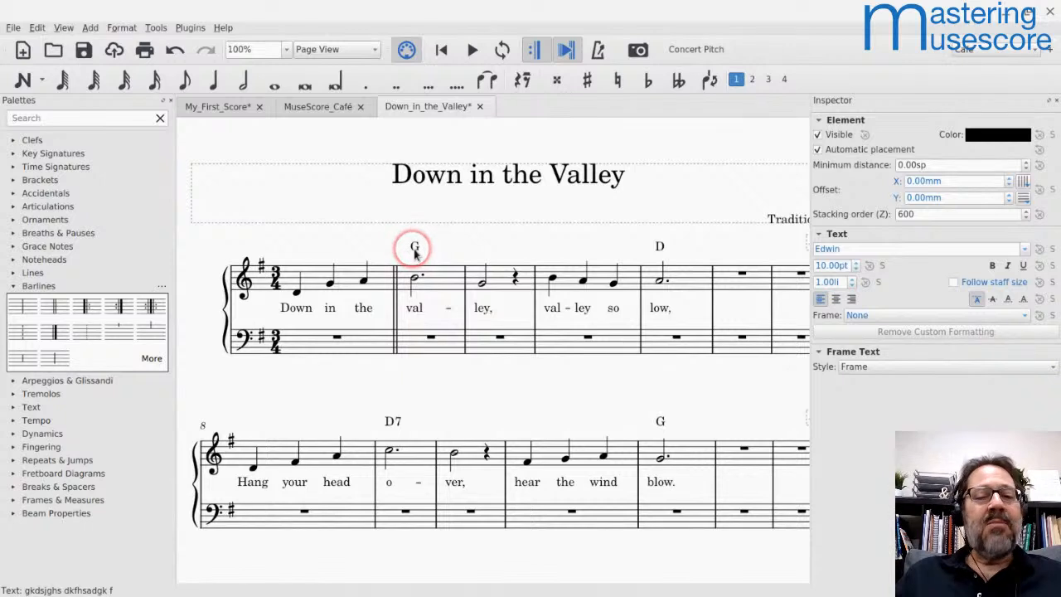
left_click(431, 340)
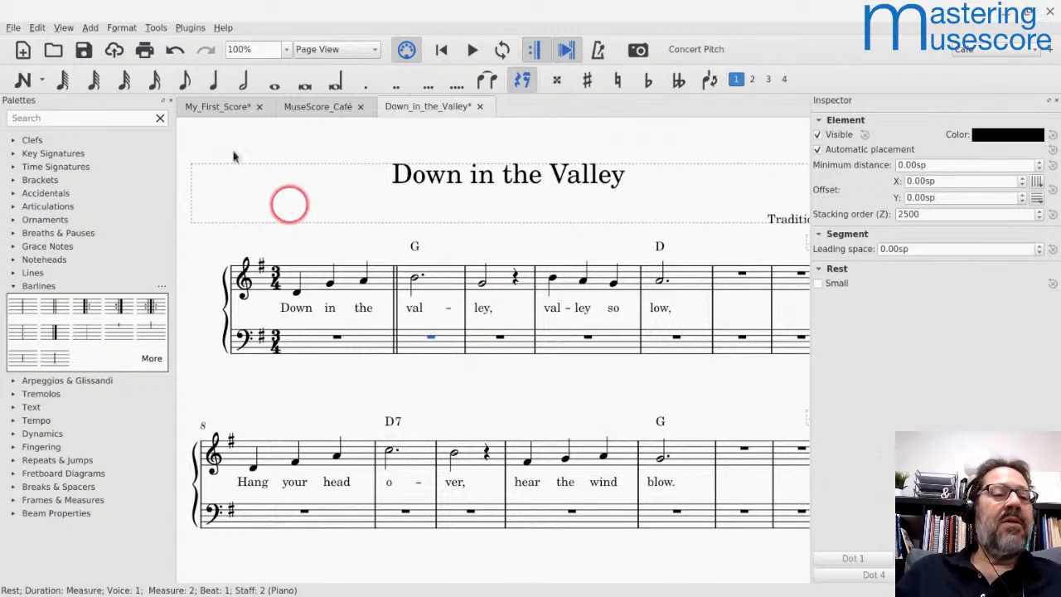
left_click(89, 29)
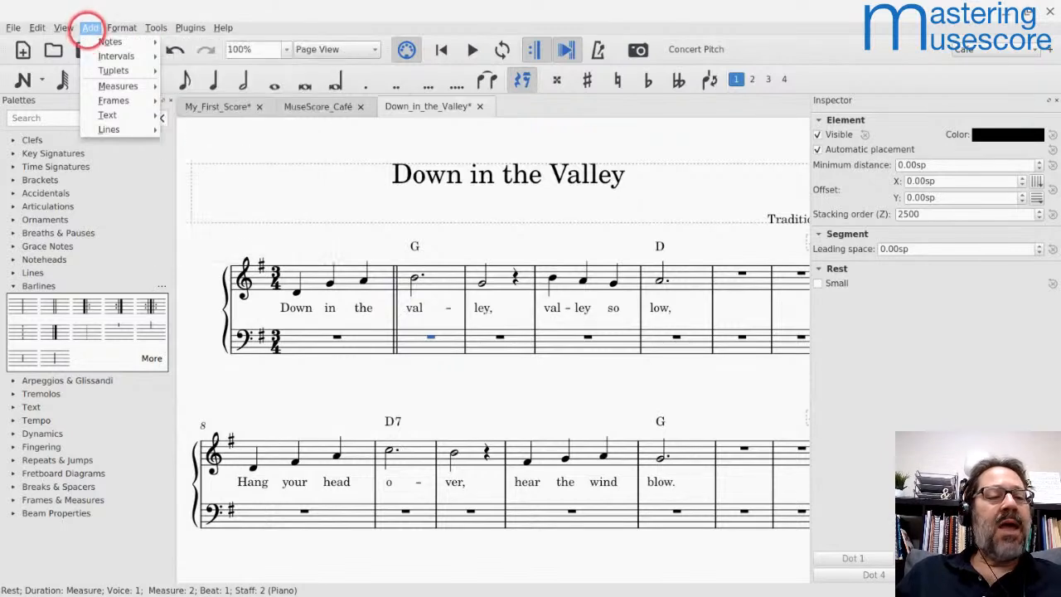
mouse_move(120, 117)
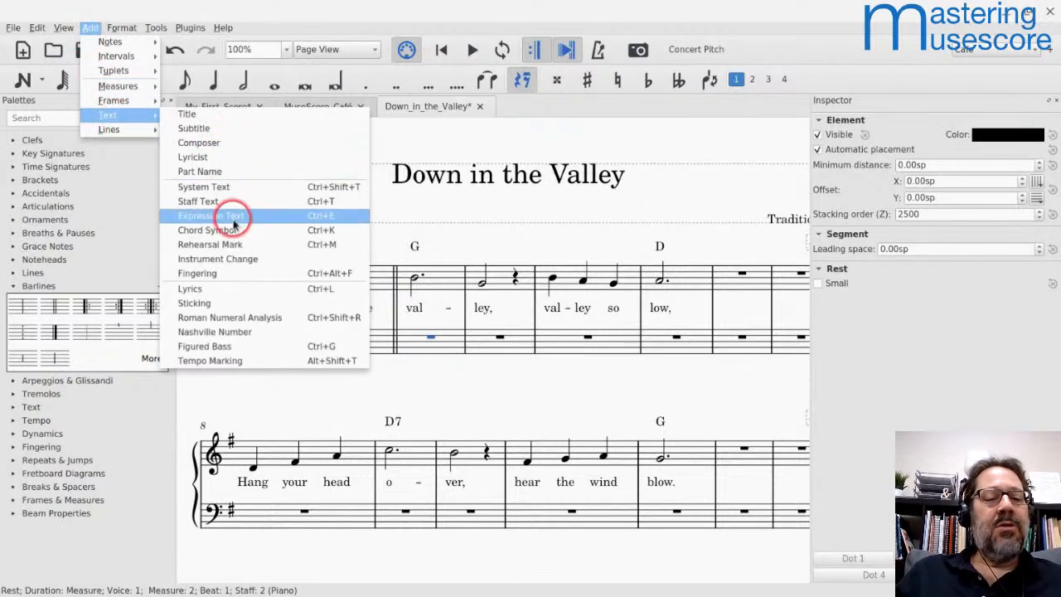
left_click(251, 316)
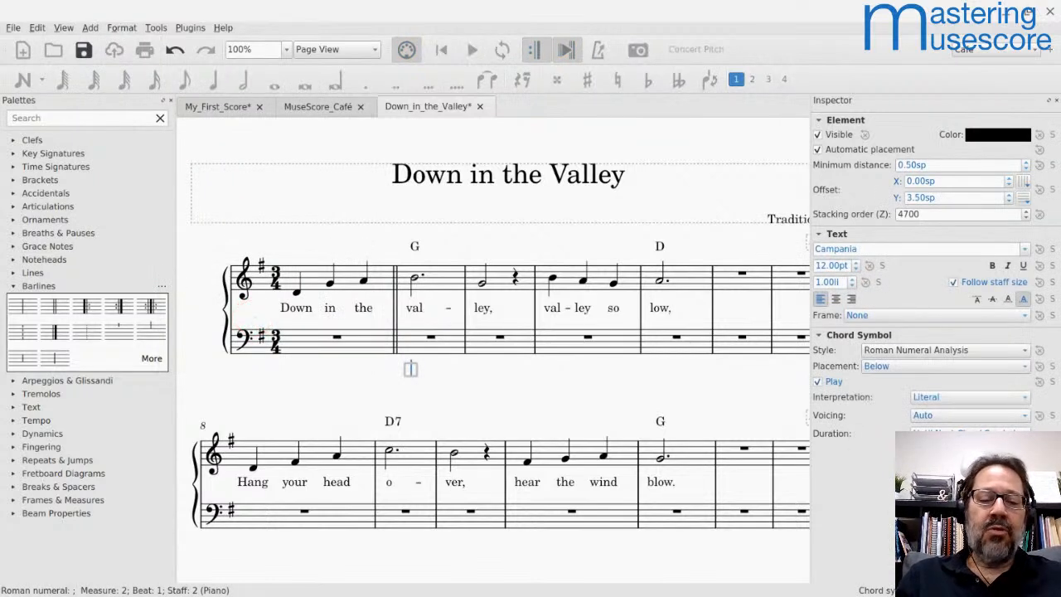
type("I")
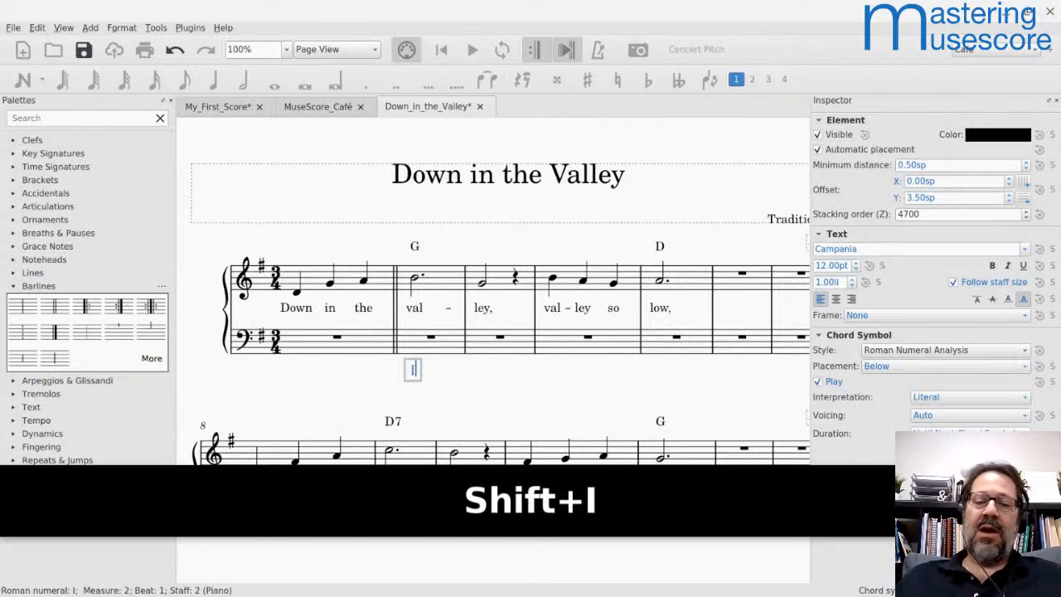
- Enter the Roman numeral "V" below the bass staff in measure 5, under the D chord
key("Tab")
key("Tab")
key("Tab")
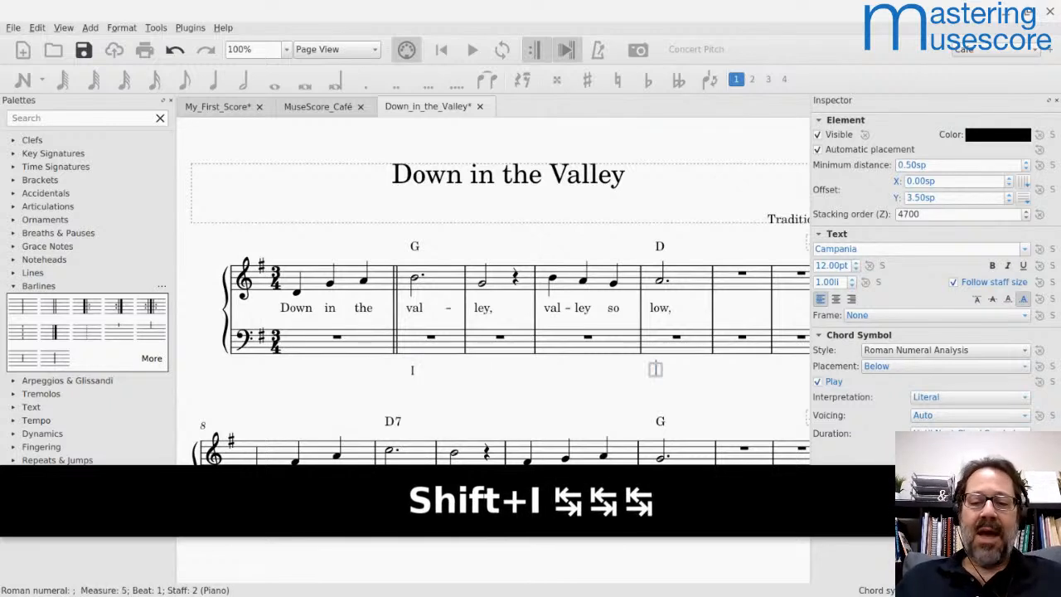
type("V")
- Enter the Roman numeral "V7" below the bass staff in measure 9, under the D7 chord
key("Tab")
key("Tab")
key("Tab")
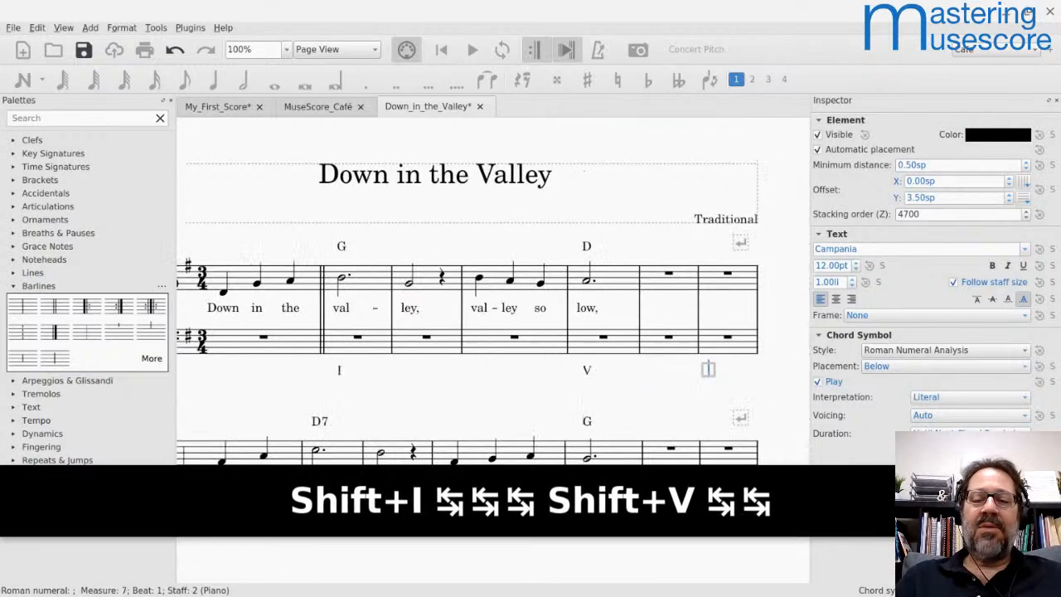
key("Tab")
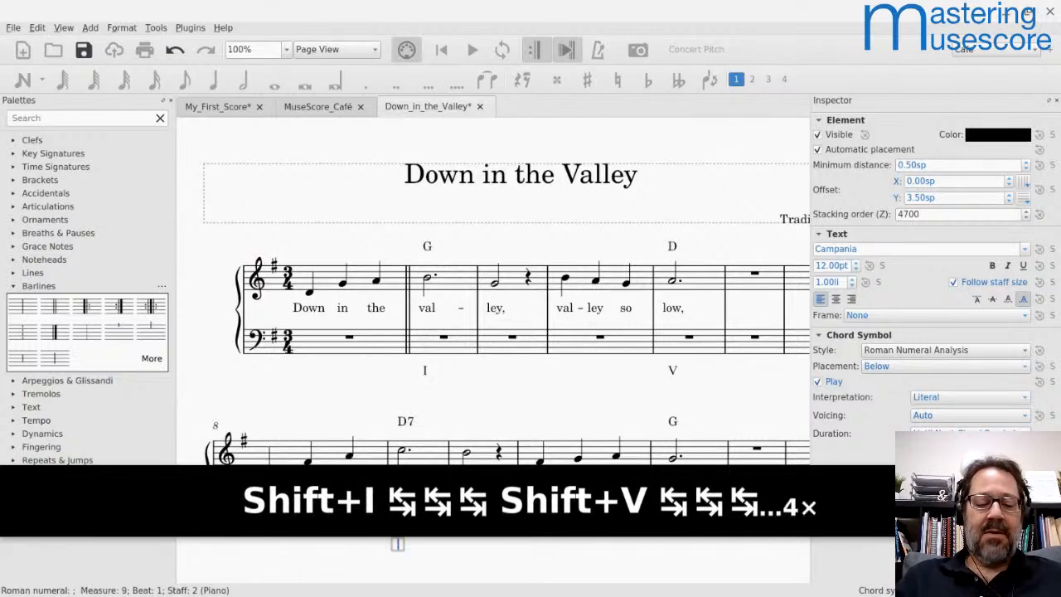
type("V7")
- Enter the Roman numeral "I" below the bass staff in measure 12 and finish the Roman numeral entry
key("Tab")
key("Tab")
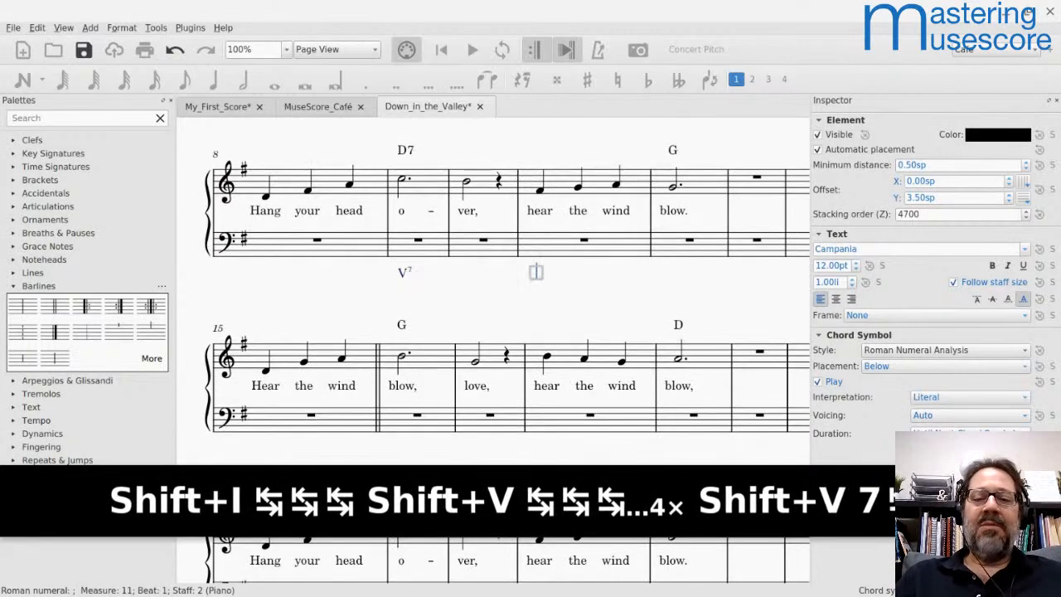
key("Tab")
type("I")
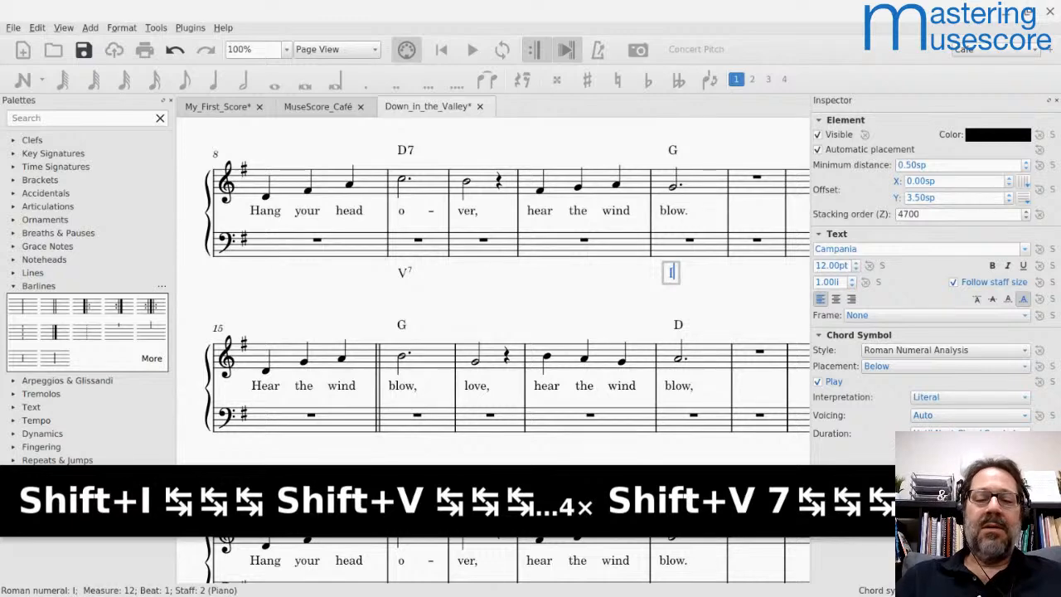
key("Tab")
key("Tab")
key("Tab")
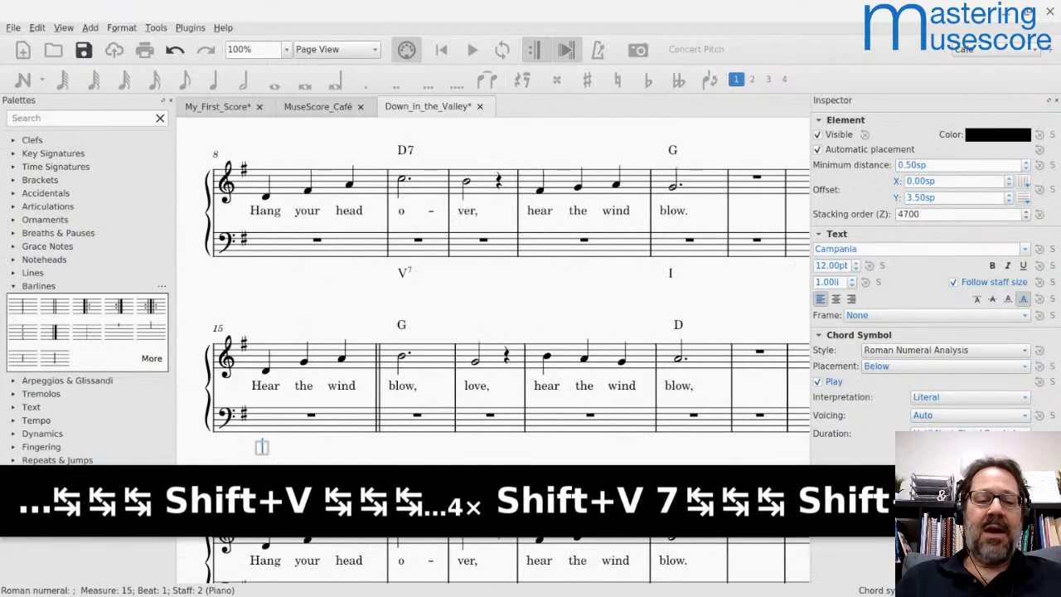
key("Escape")
- Select the four Roman numerals I, V, V7 and I under the first two systems and copy them
scroll(305, 200, "down", 4)
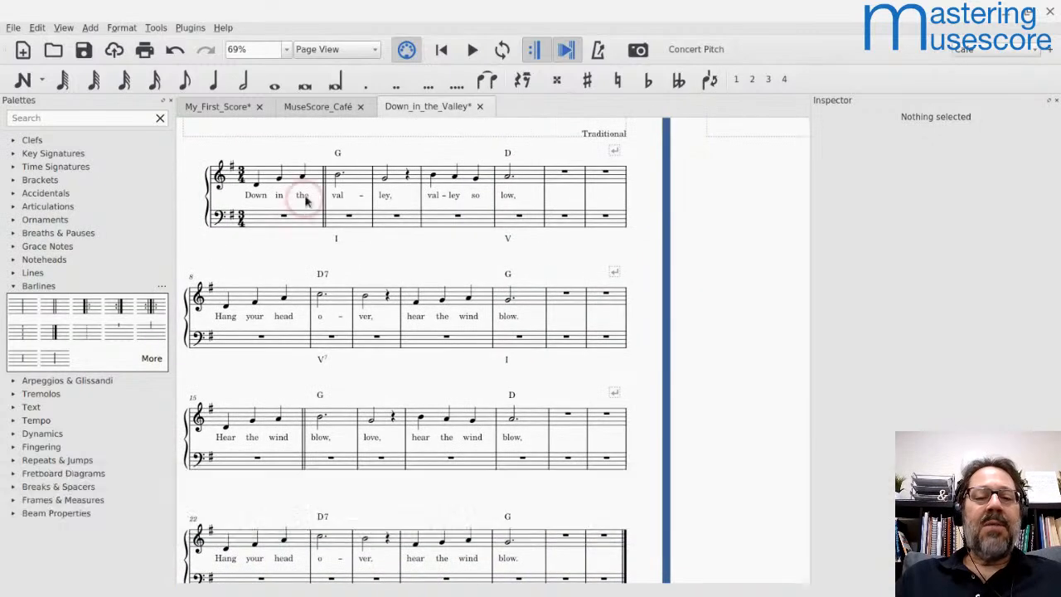
left_click(337, 238)
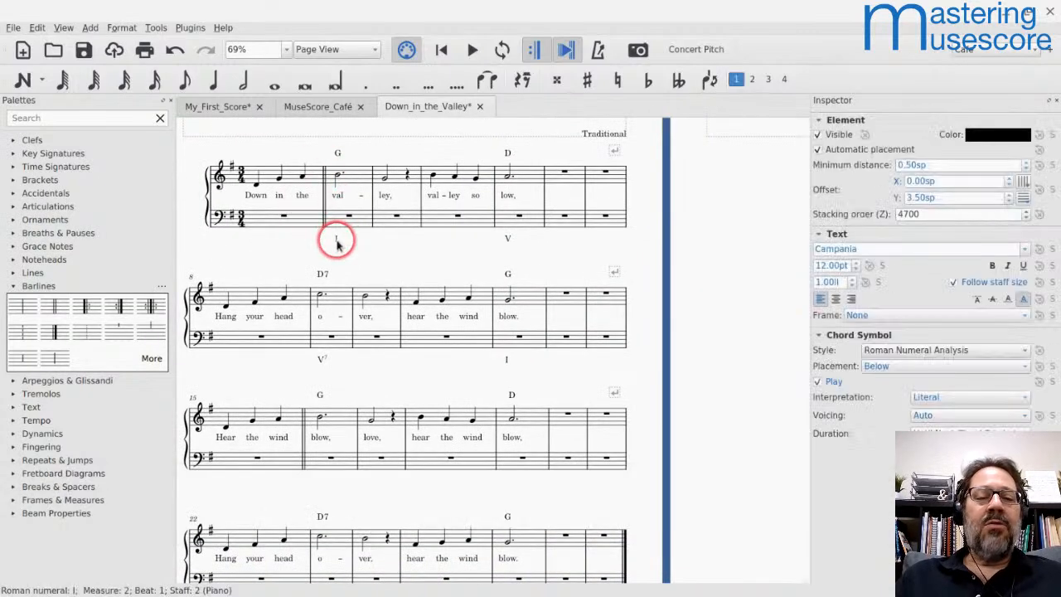
left_click(506, 362, "ctrl")
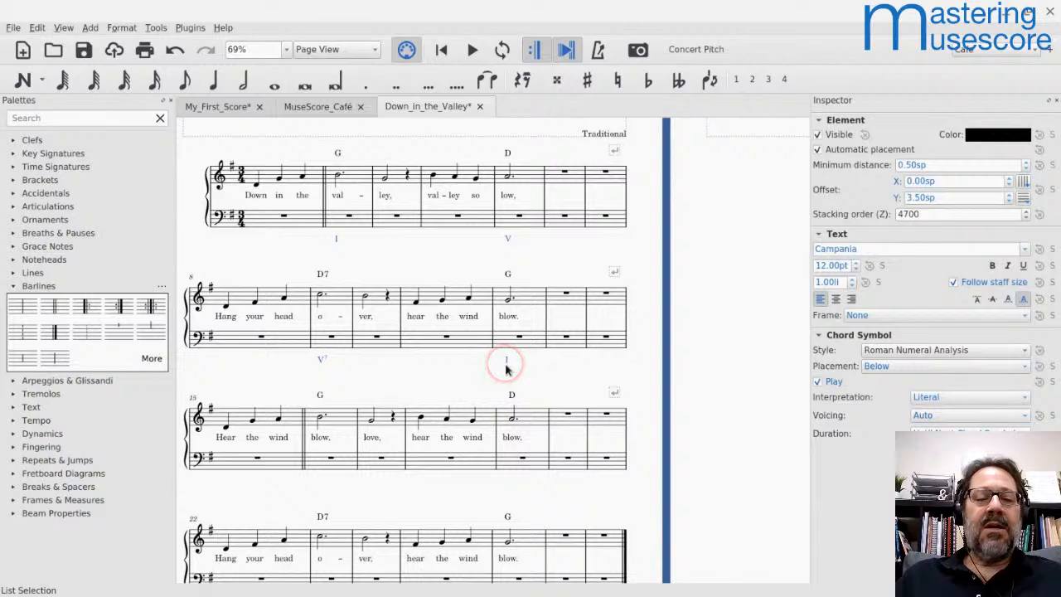
scroll(403, 291, "up", 4)
scroll(305, 220, "up", 5)
scroll(305, 220, "left", 2)
scroll(304, 218, "down", 2)
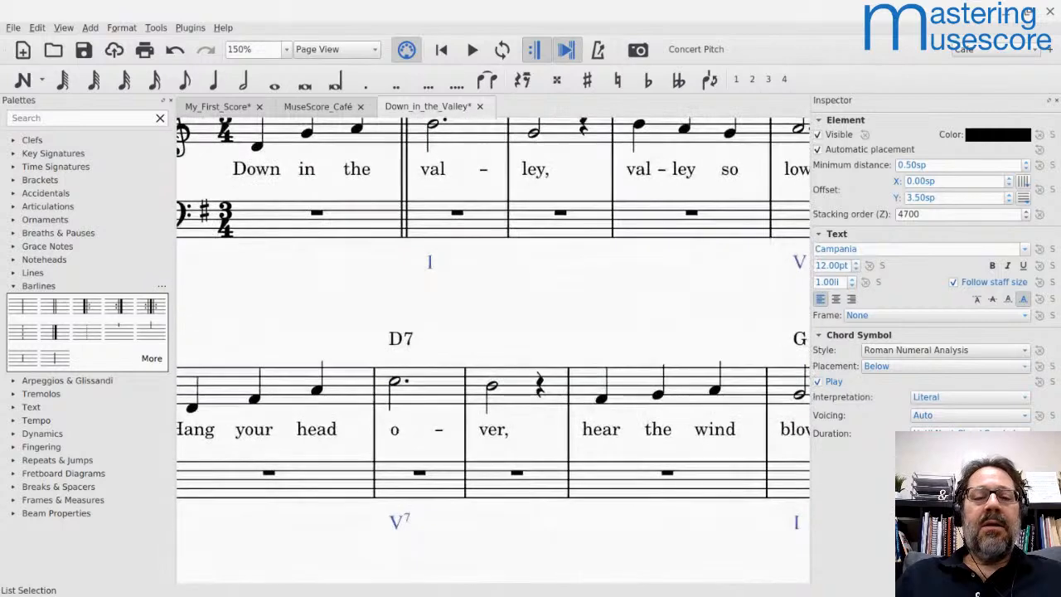
scroll(303, 218, "down", 1)
scroll(303, 218, "right", 2)
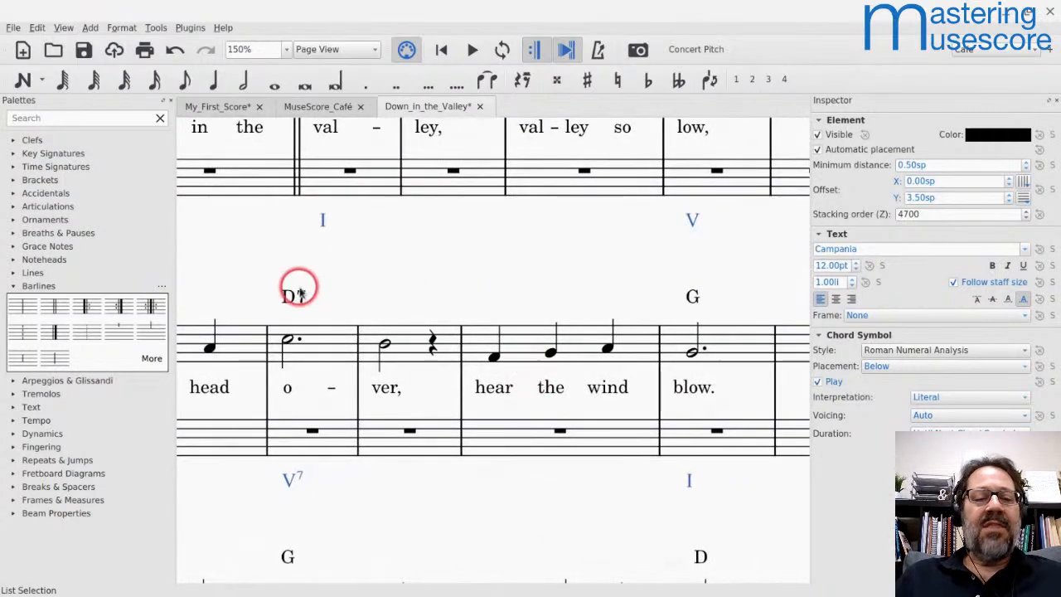
scroll(298, 292, "down", 1)
scroll(298, 292, "down", 1)
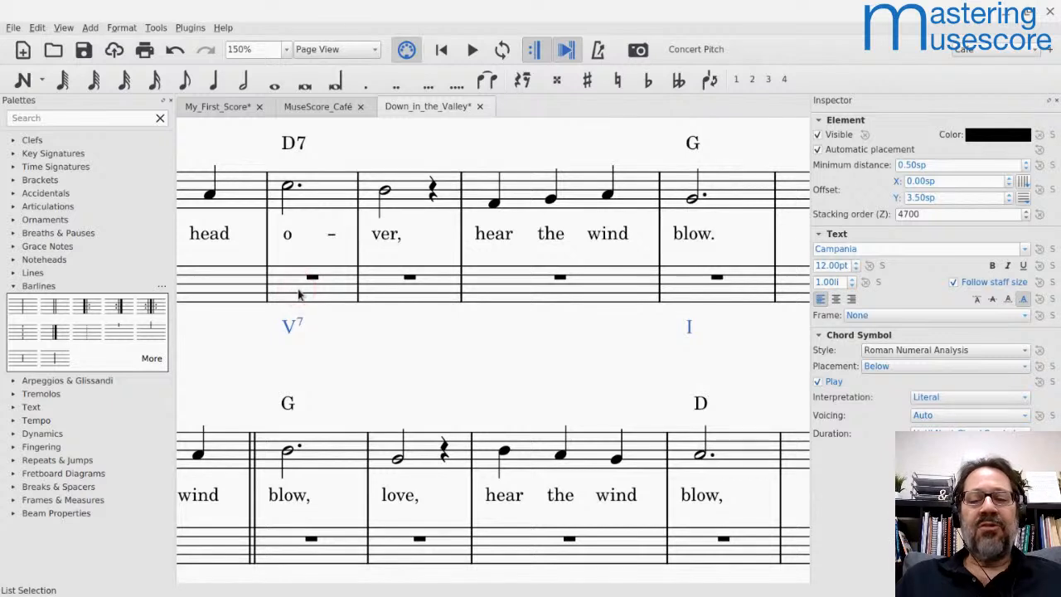
left_click(294, 148)
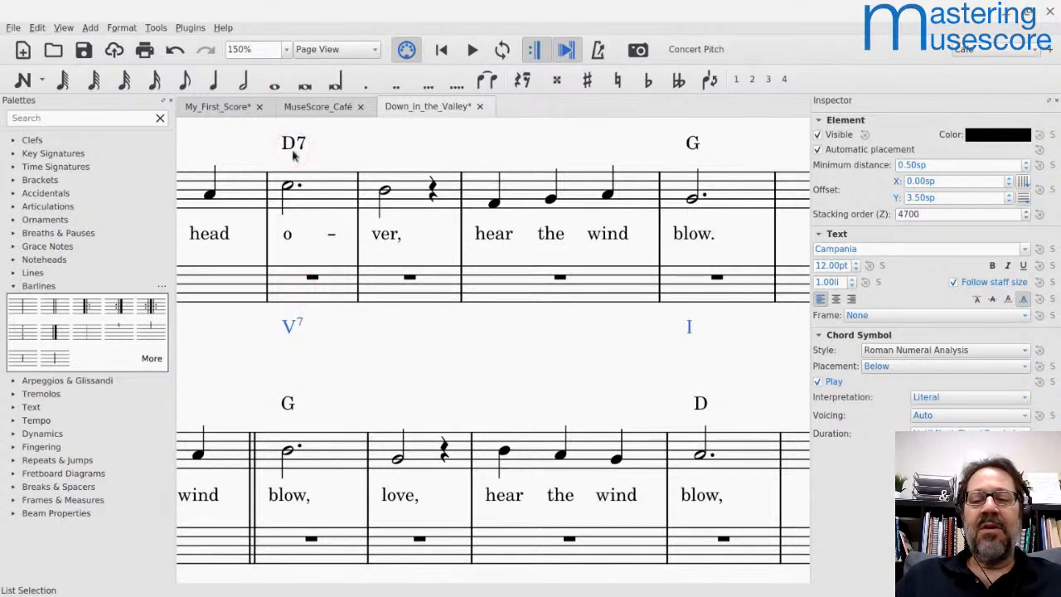
key("ctrl+c")
- Paste the copied Roman numerals starting at the bass staff rest in measure 16
scroll(308, 300, "down", 3)
left_click(309, 298)
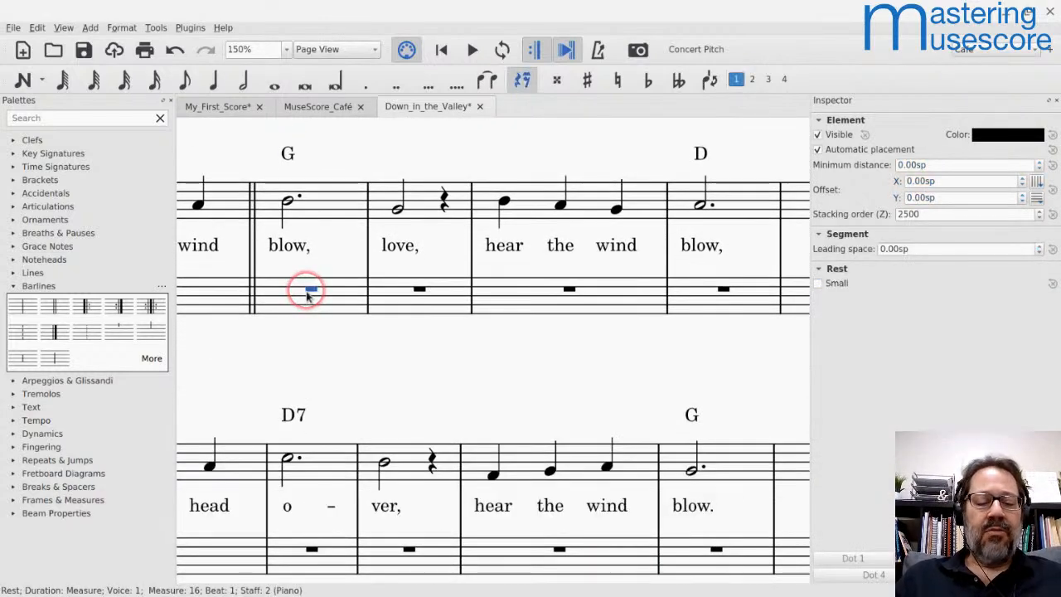
left_click(308, 291)
key("ctrl+v")
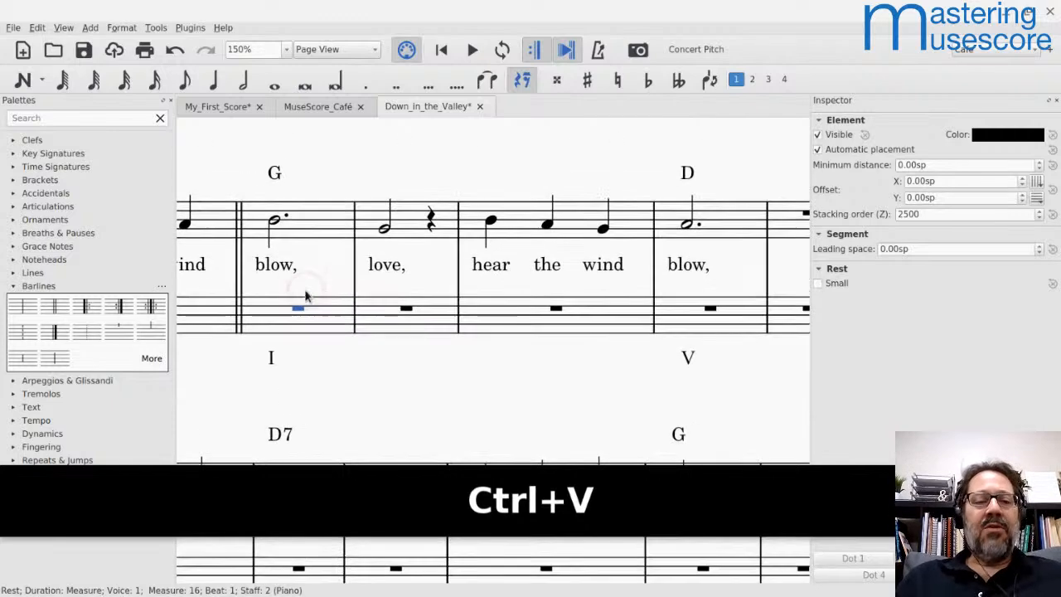
- Try moving the G chord symbol above measure 16 slightly sideways, and undo the move
left_click_drag(277, 178, 311, 170)
key("ctrl+z")
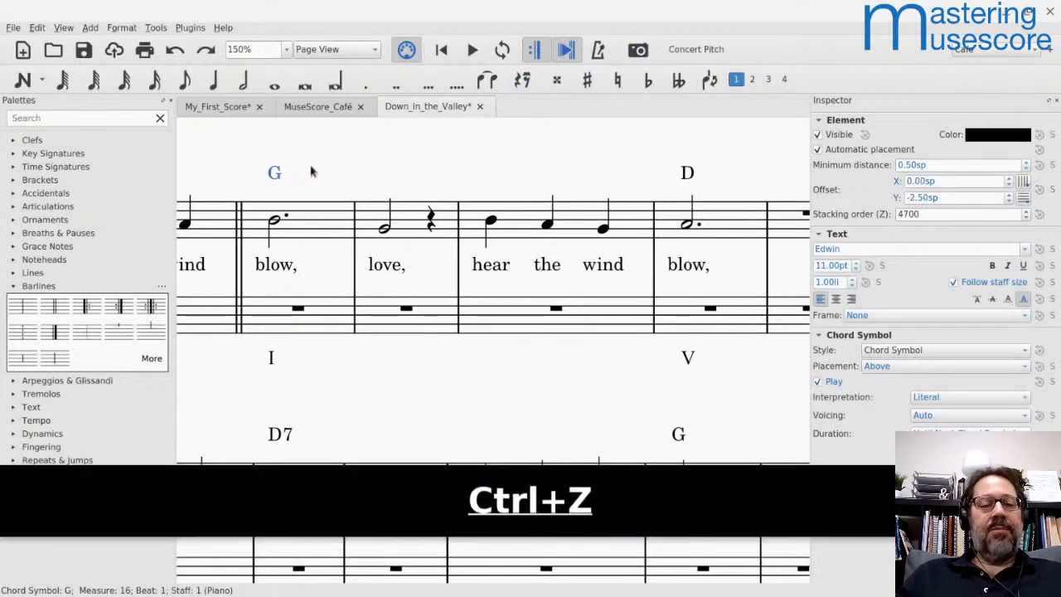
- Save the Down in the Valley score and look over its systems with the added Roman numerals
scroll(206, 268, "down", 5)
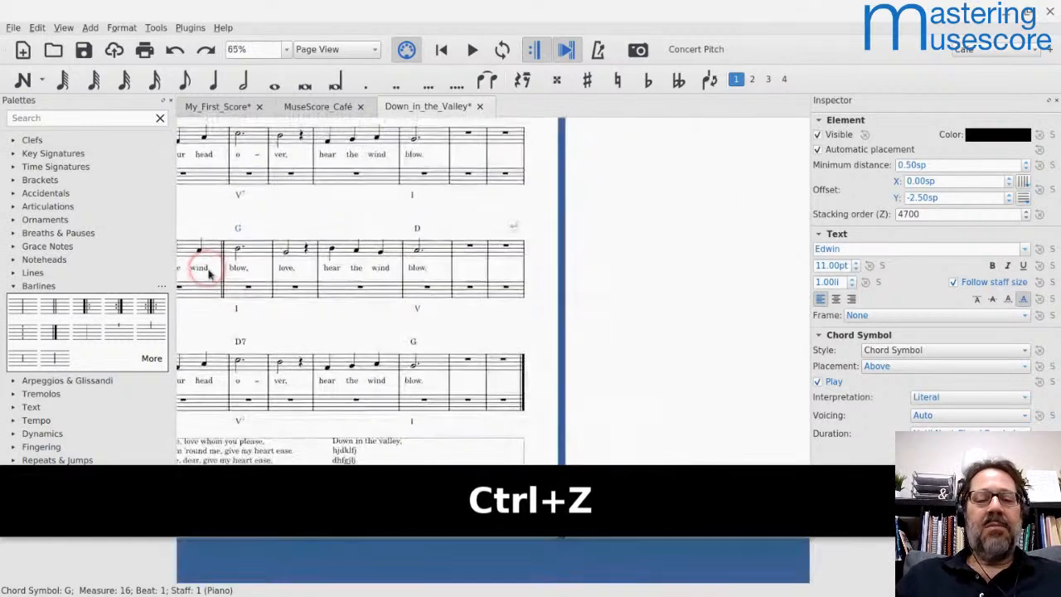
key("ctrl+s")
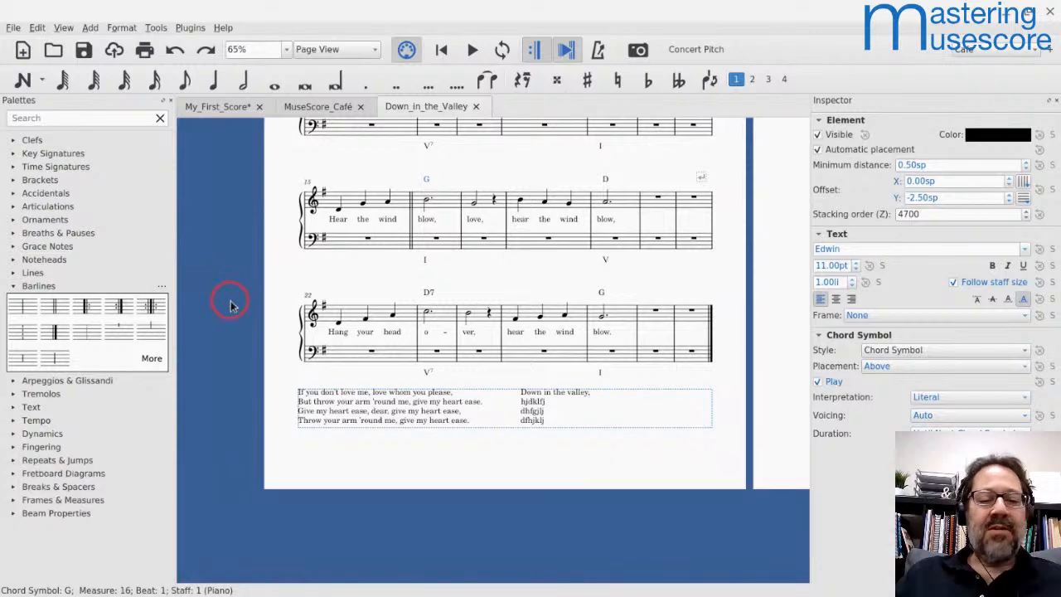
scroll(392, 244, "up", 1)
scroll(393, 246, "up", 5)
scroll(393, 246, "right", 2)
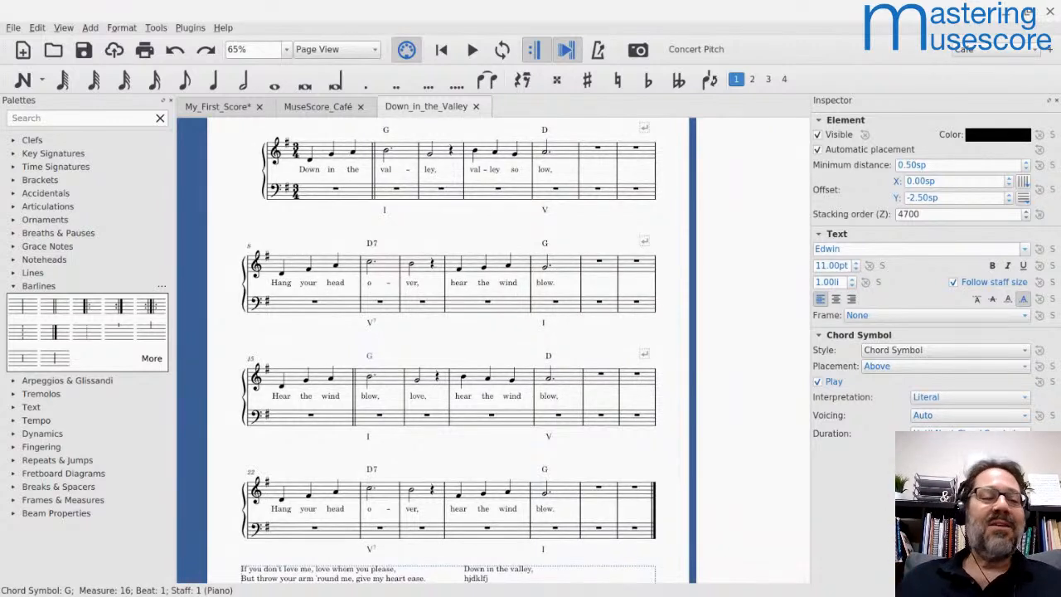
- Open the MuseScore_Café score with the playback controls shown and play it from measure 1
left_click(318, 107)
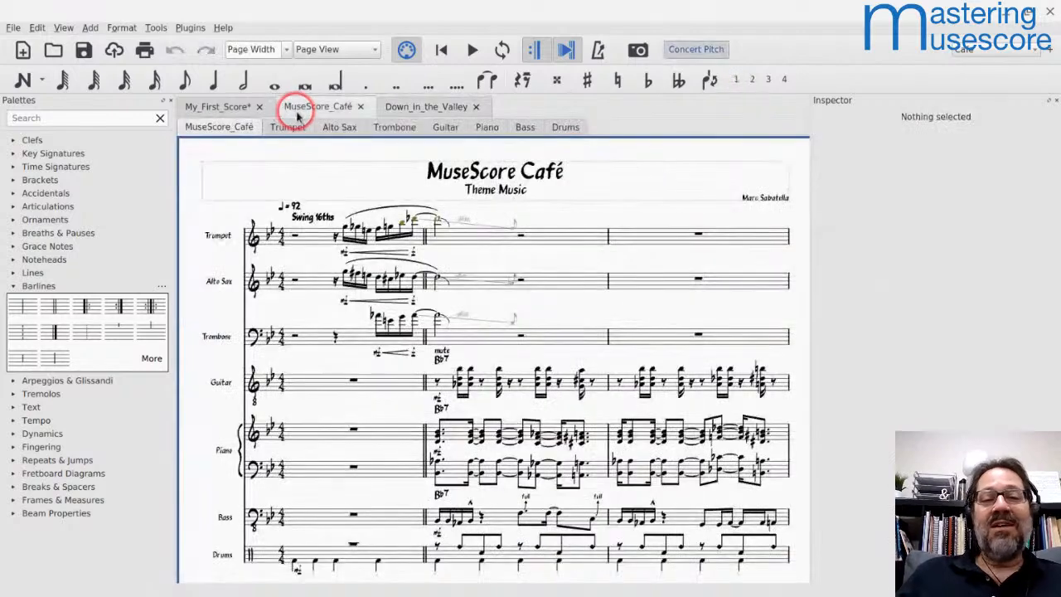
key("ctrl+F10")
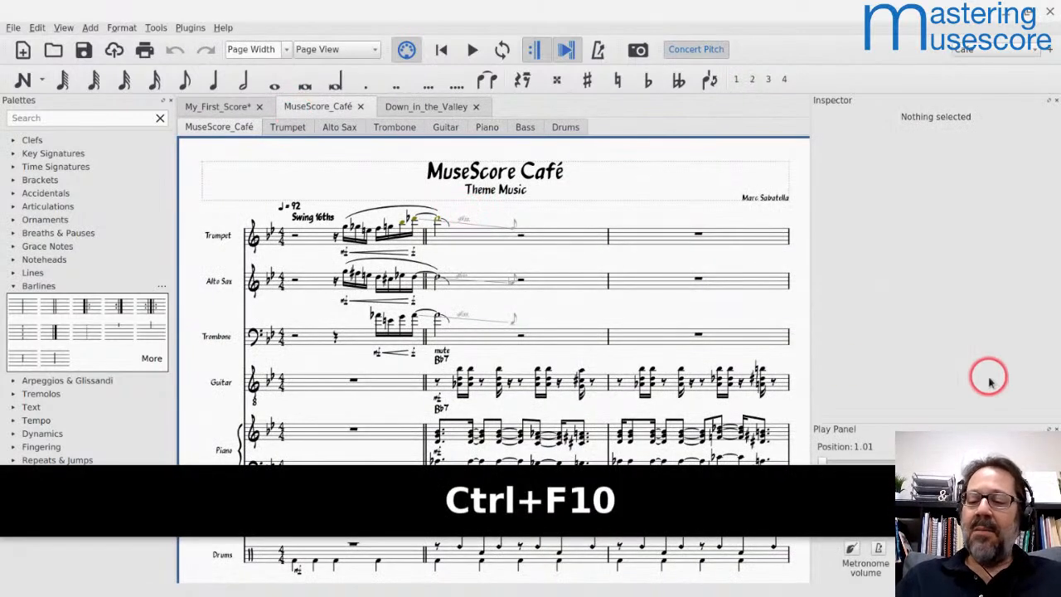
key("Left")
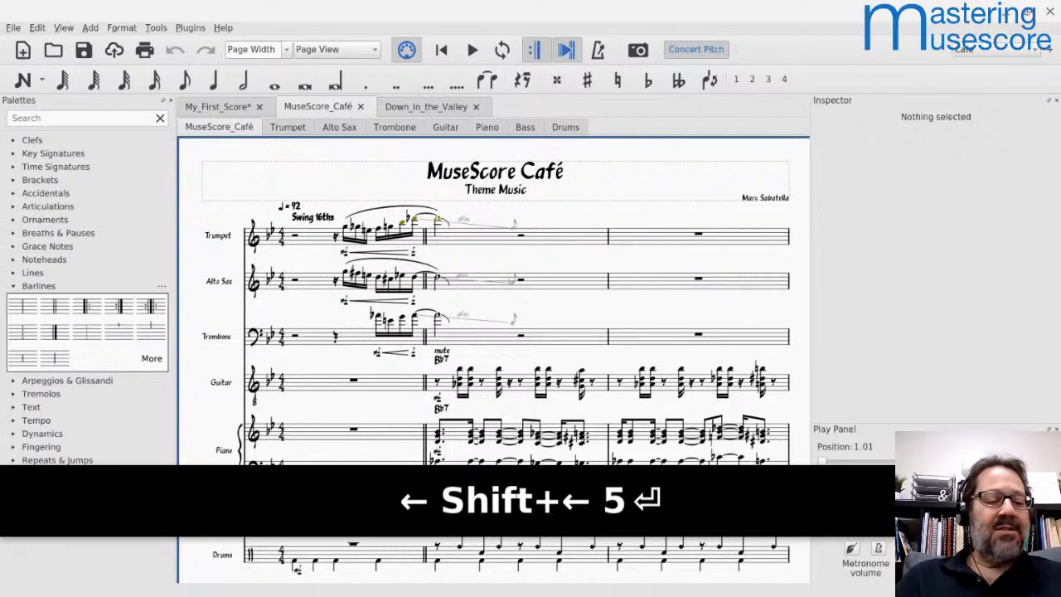
left_click(313, 288)
key("space")
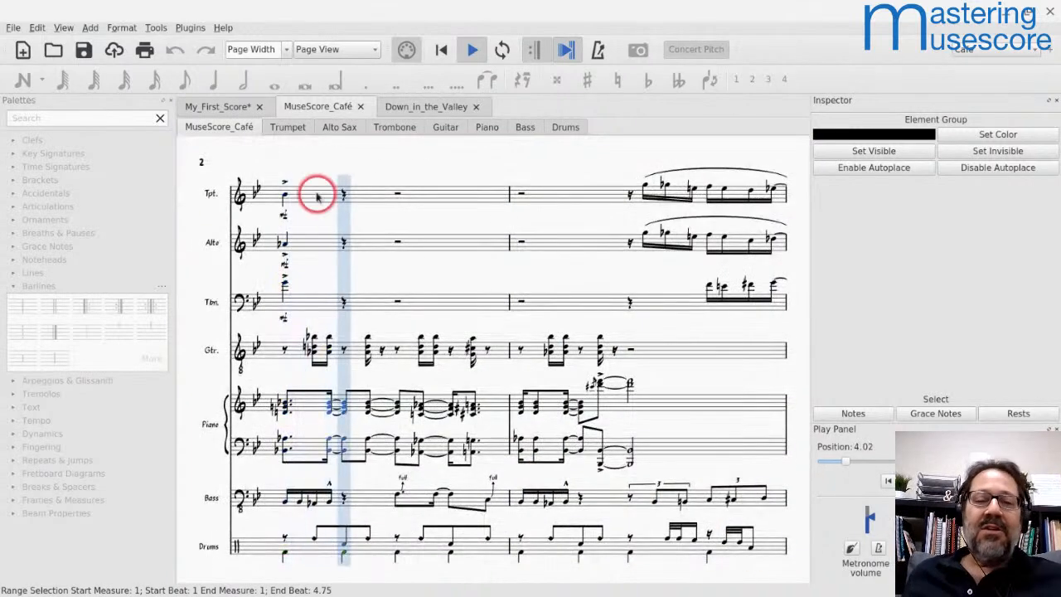
- Show the Down in the Valley score once more, and return to MuseScore_Café to control its playback
left_click(437, 108)
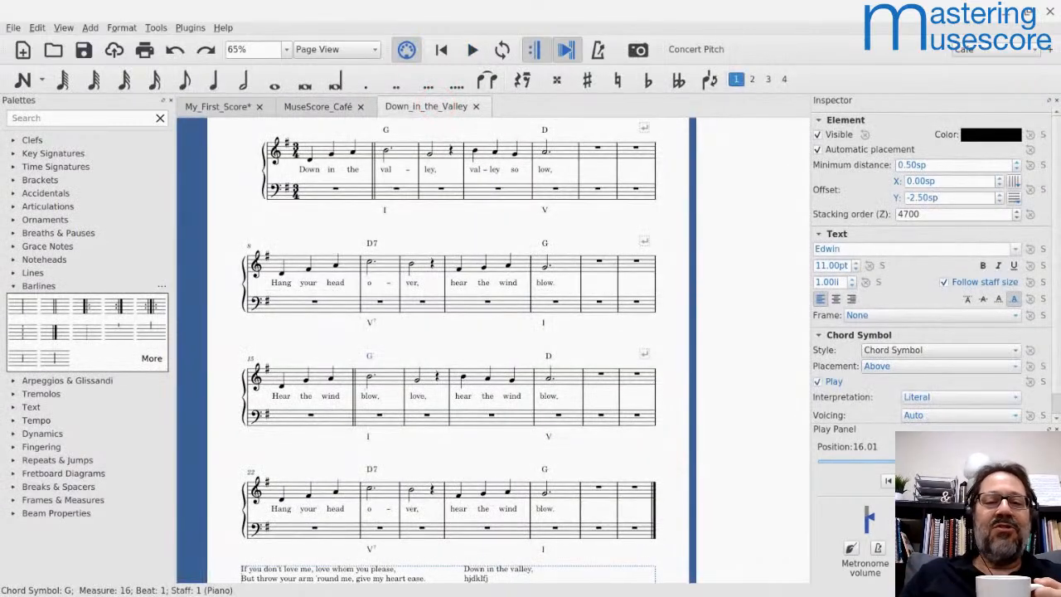
left_click(323, 107)
key("space")
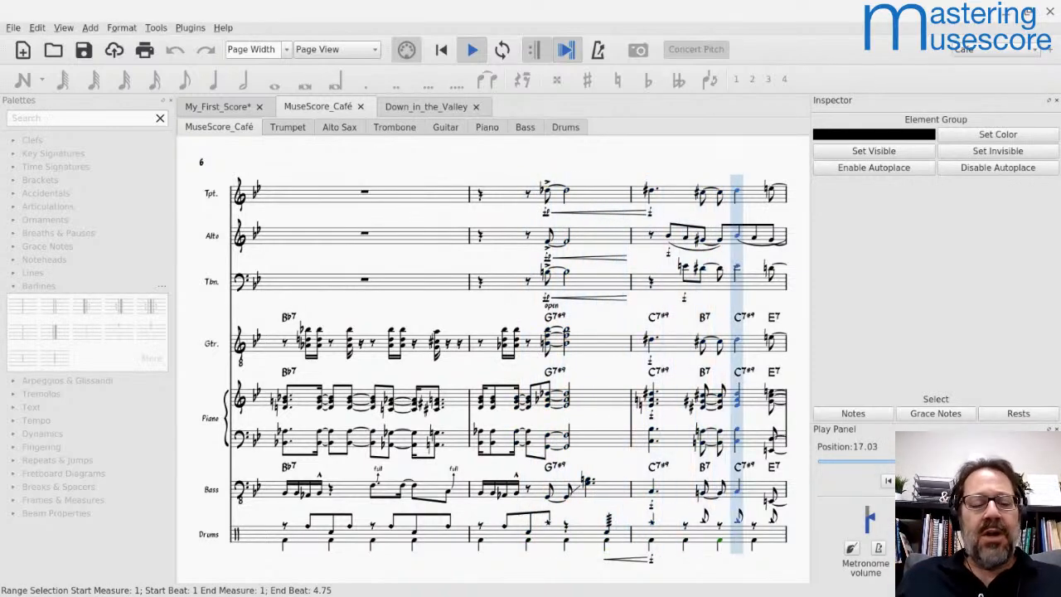
- Switch to the Chrome window and copy the web address of the Mastering MuseScore community home page
key("alt+Tab")
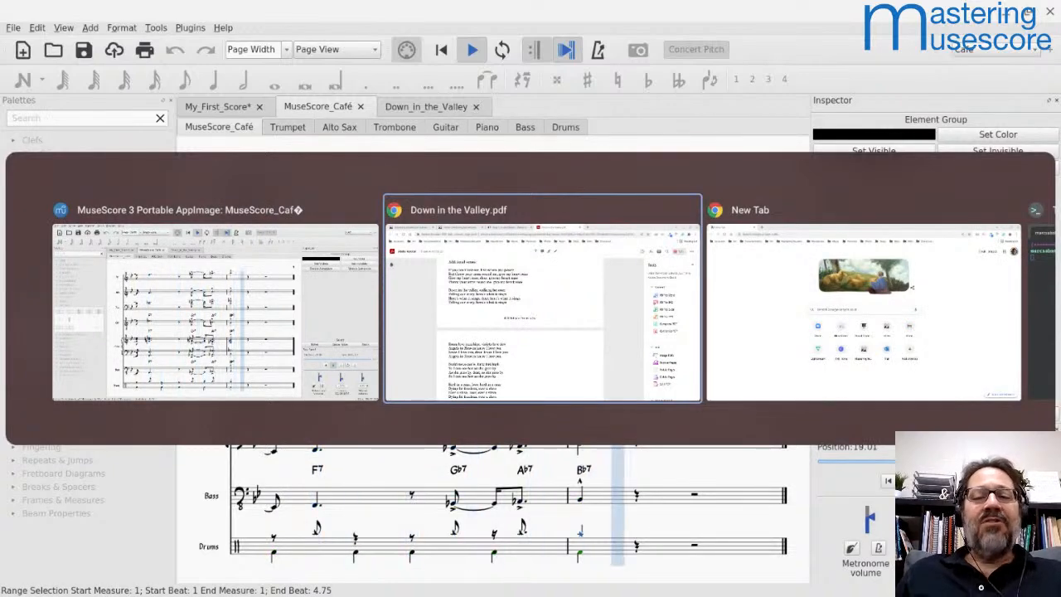
key("alt+Tab")
key("alt+Tab")
key("alt+Tab")
key("alt+Tab")
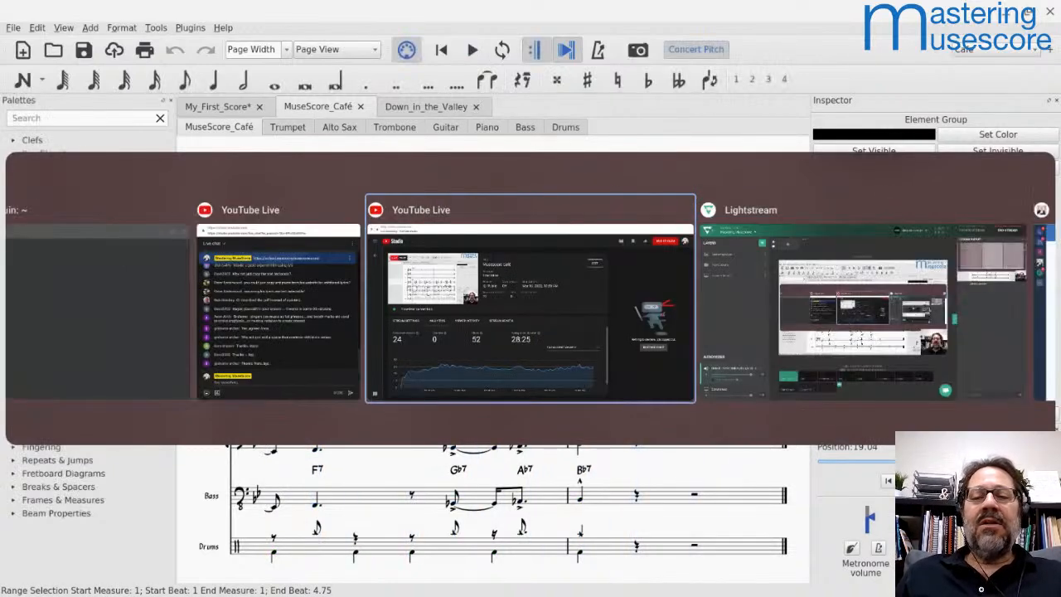
key("alt+shift+Tab")
key("alt+shift+Tab")
key("alt+shift+Tab")
key("alt+shift+Tab")
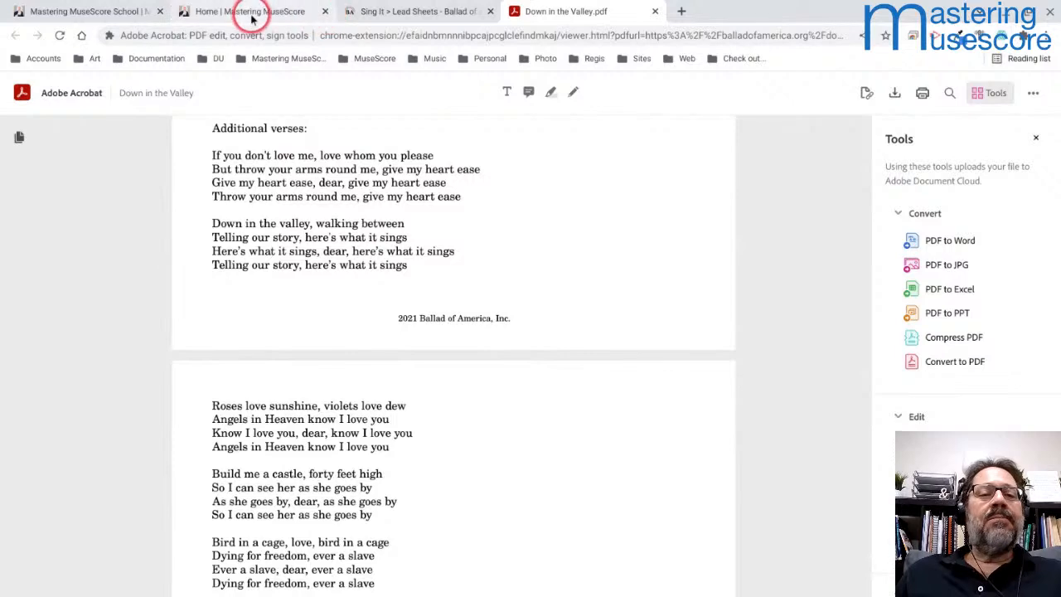
left_click(245, 13)
left_click(321, 38)
- Switch to the YouTube Live chat window and post the Mastering MuseScore community link as a message
key("alt+Tab")
key("alt+Tab")
key("alt+Tab")
key("alt+Tab")
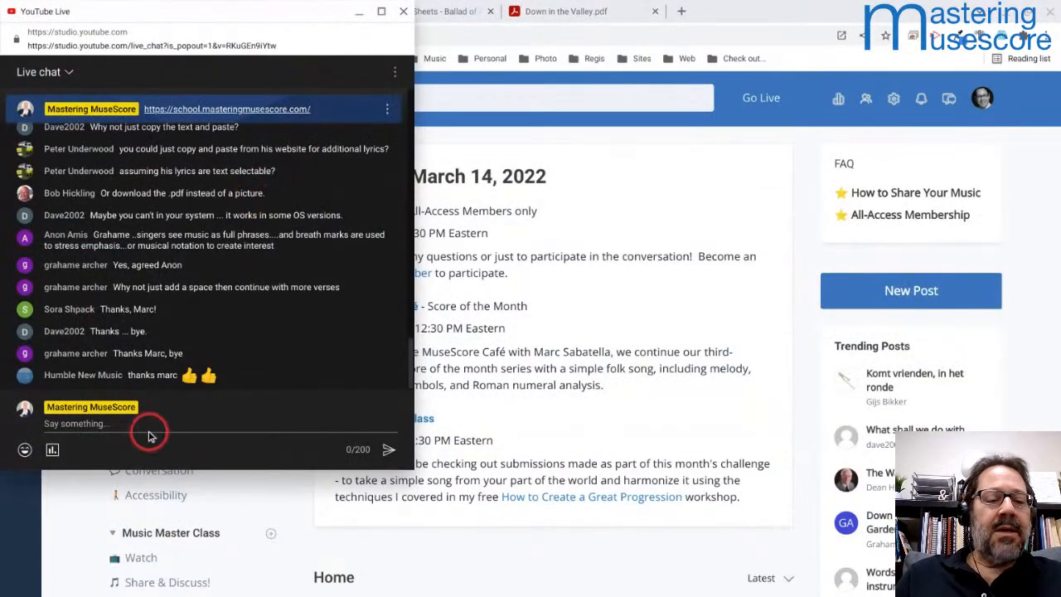
key("Return")
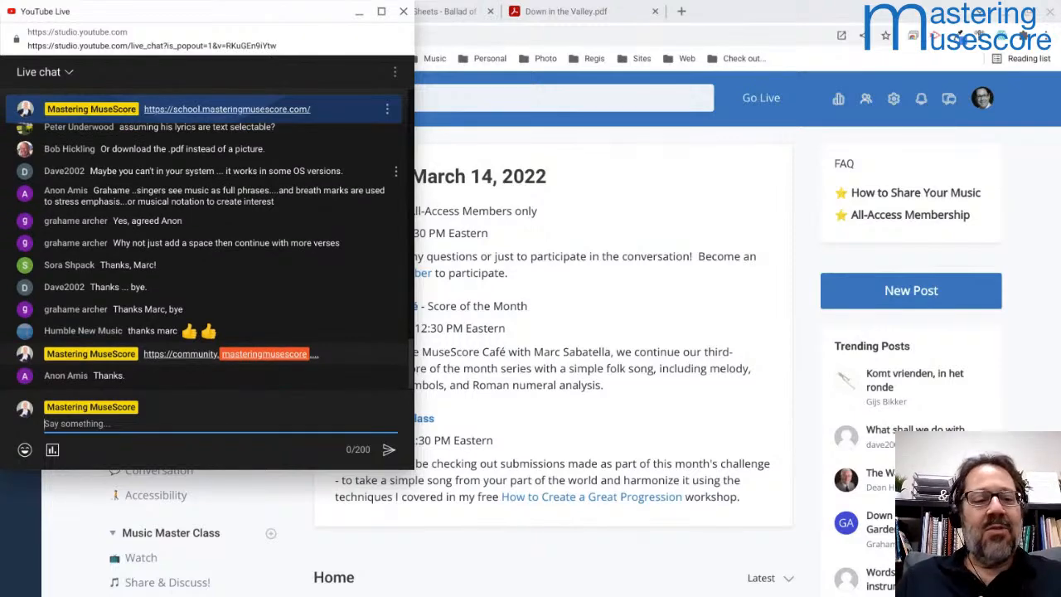
- Switch away from the YouTube Live chat to another open window
key("alt+Tab")
key("alt+Tab")
key("alt+Tab")
key("alt+Tab")
key("alt+Tab")
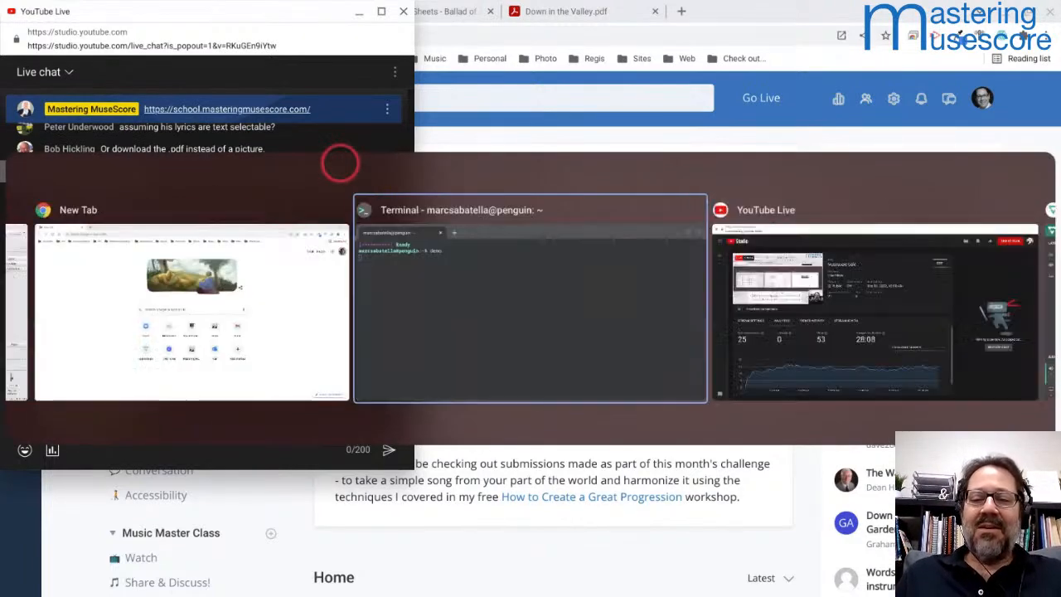